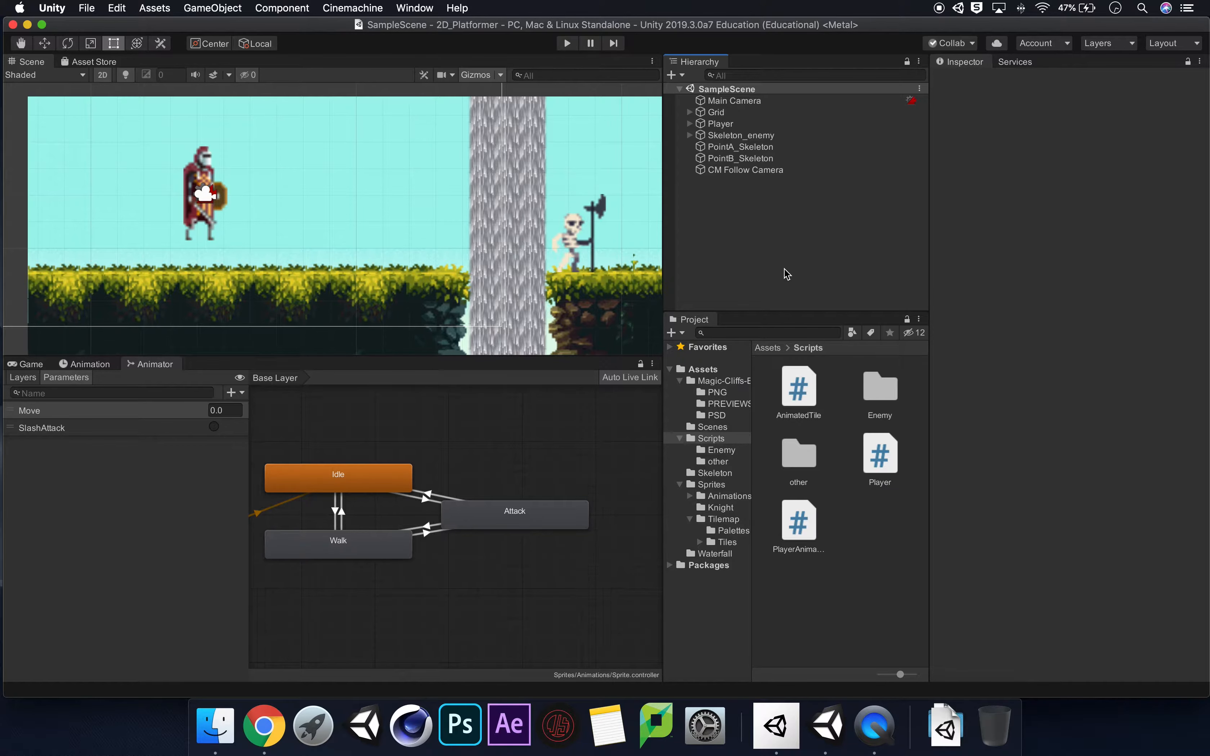
Run the game, trigger the knight's sword attack several times to check the animation, and stop the playtest.
{"action": "left_click", "coordinate": [567, 43]}
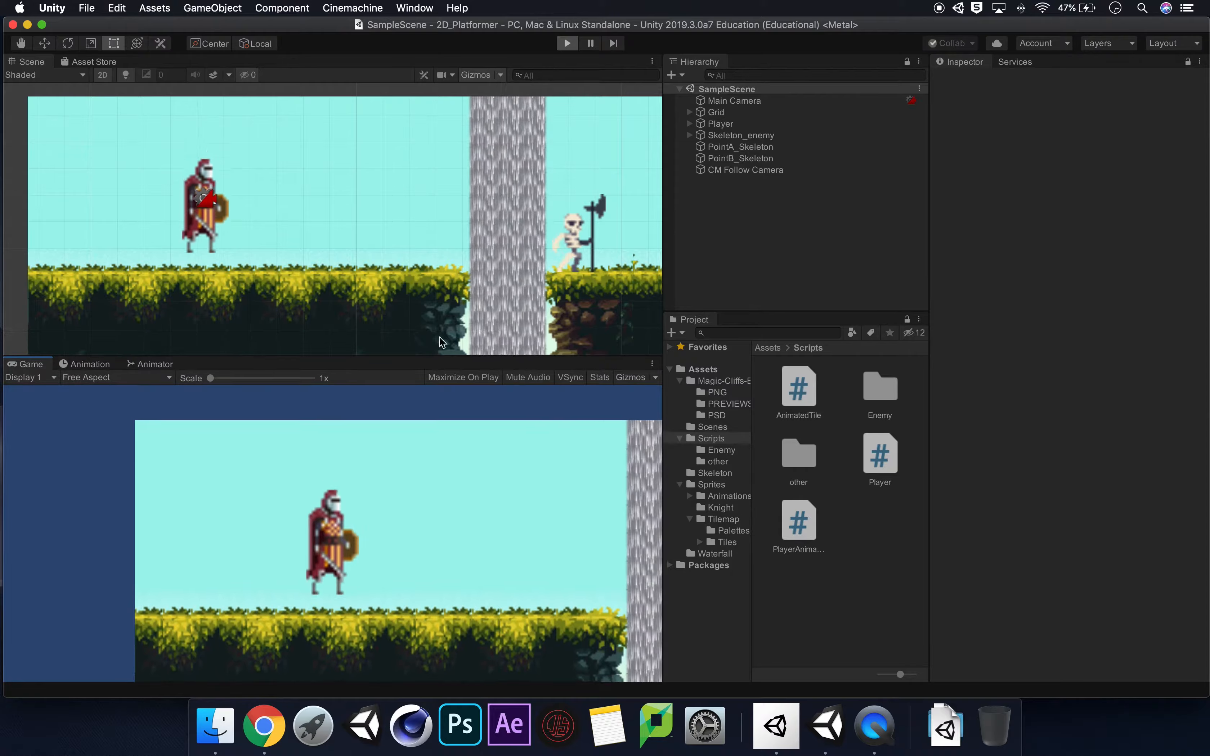
{"action": "left_click", "coordinate": [449, 530]}
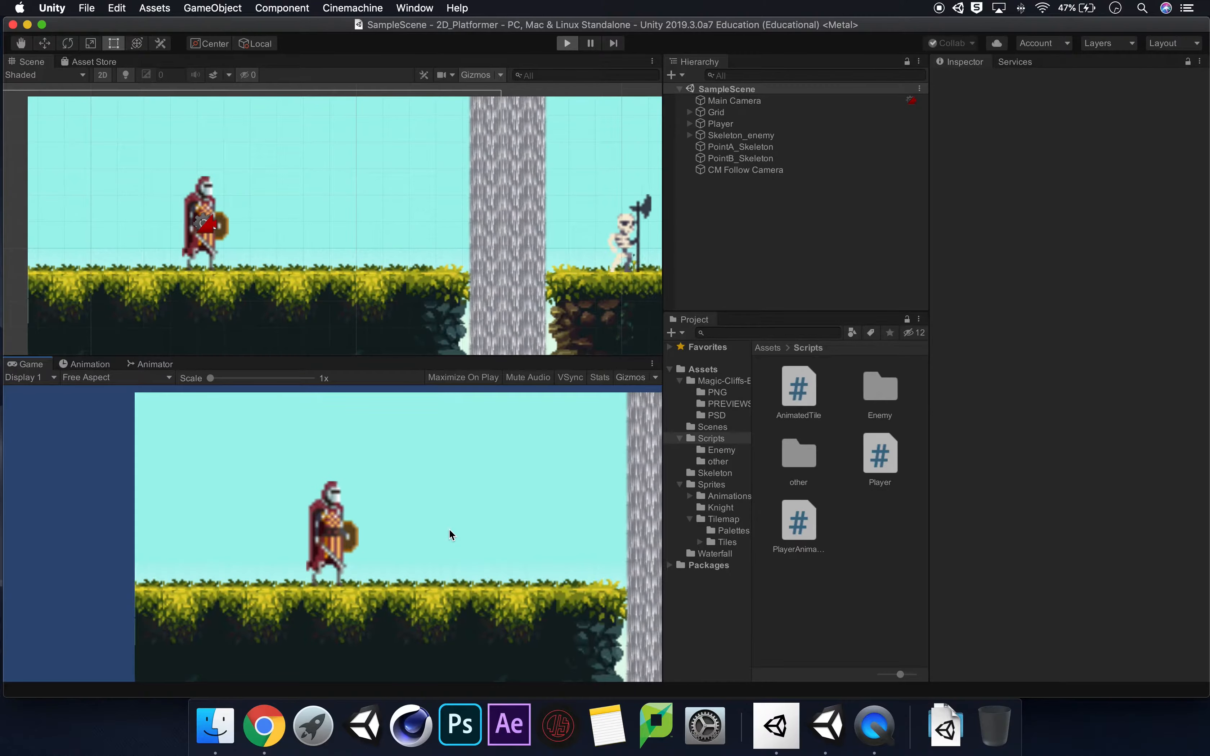
{"action": "left_click", "coordinate": [449, 529]}
{"action": "left_click", "coordinate": [448, 529]}
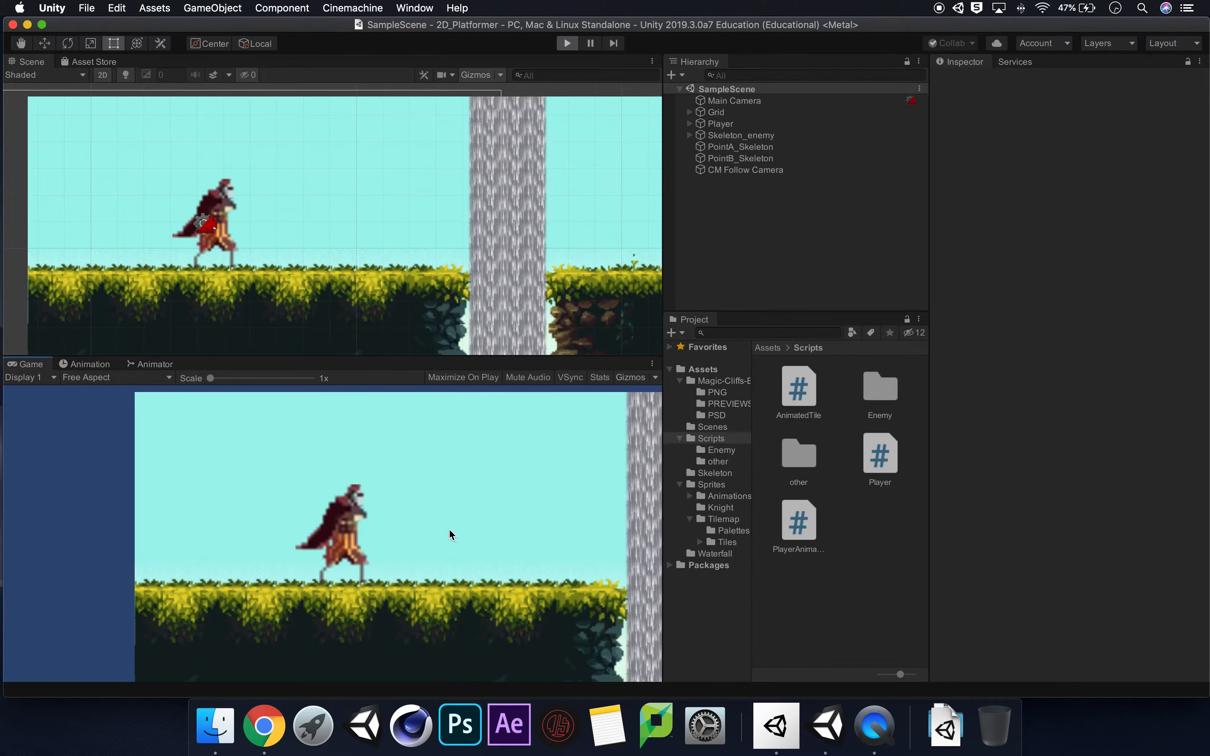
{"action": "left_click", "coordinate": [449, 529]}
{"action": "left_click", "coordinate": [430, 550]}
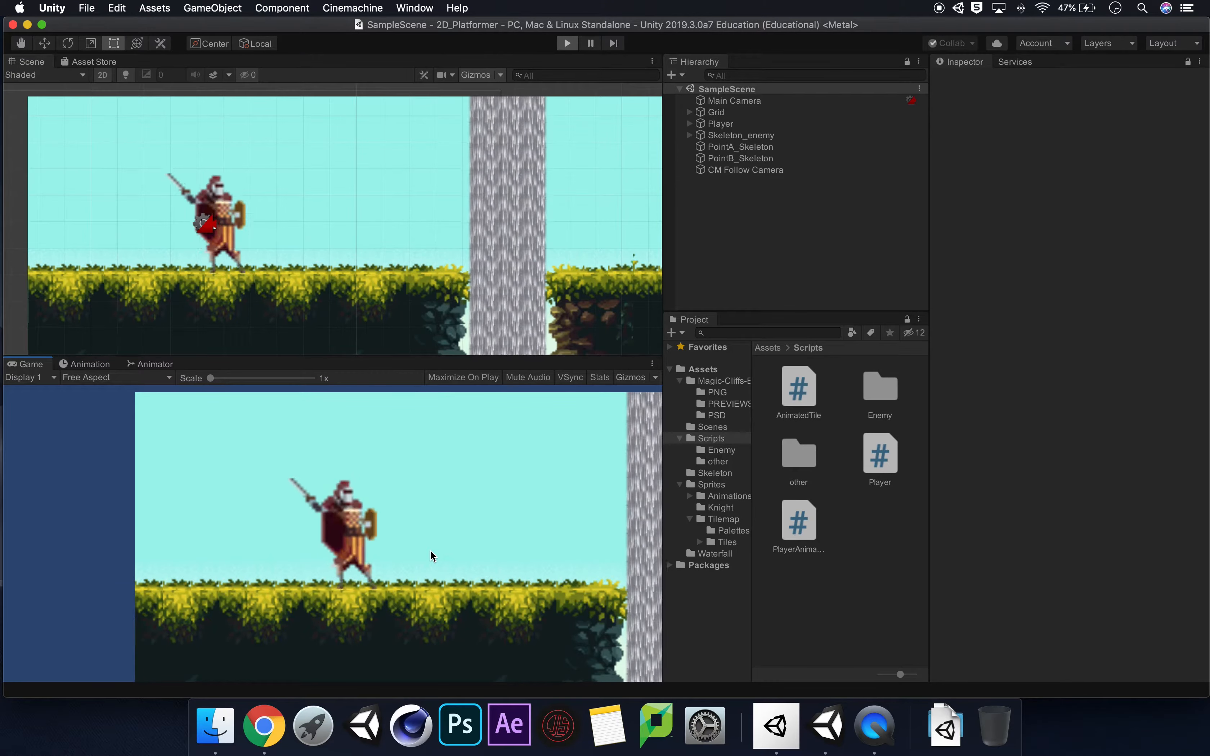
{"action": "left_click", "coordinate": [440, 519]}
{"action": "left_click", "coordinate": [439, 520]}
{"action": "left_click", "coordinate": [423, 531]}
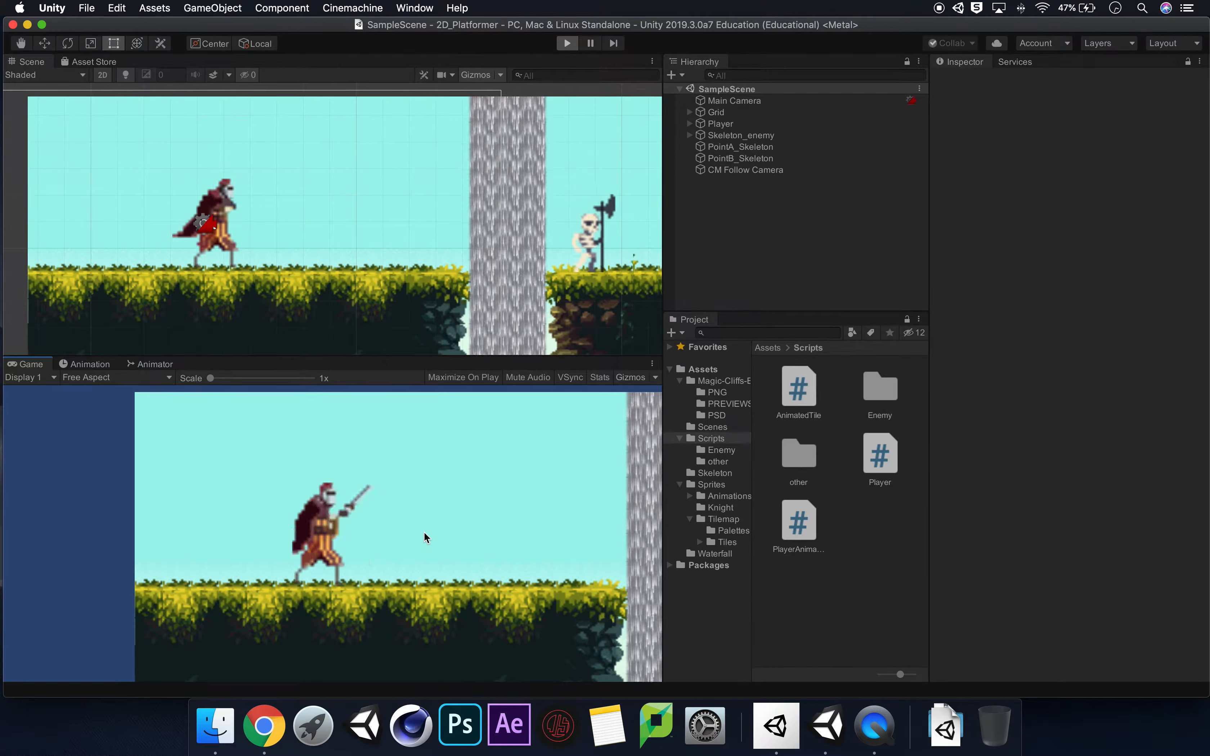
{"action": "left_click", "coordinate": [569, 43]}
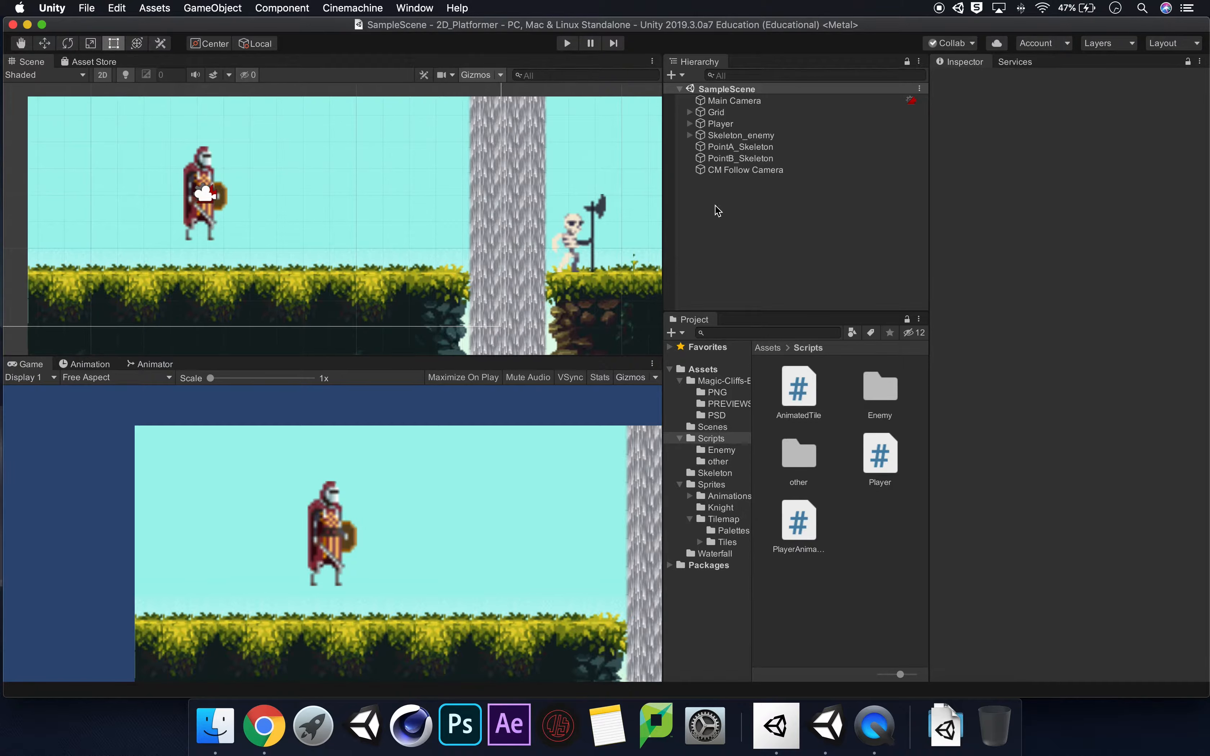
Create a new 2D sprite object in the scene and name it Hitbox.
{"action": "right_click", "coordinate": [746, 209]}
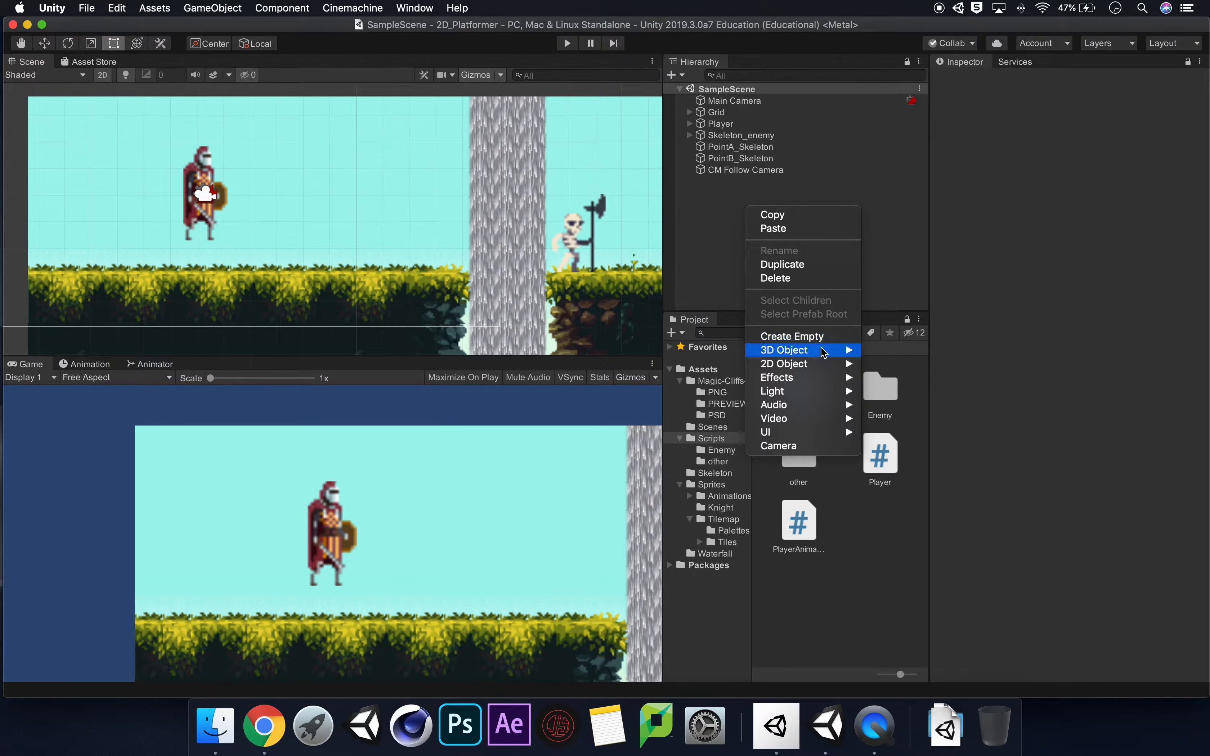
{"action": "mouse_move", "coordinate": [812, 364]}
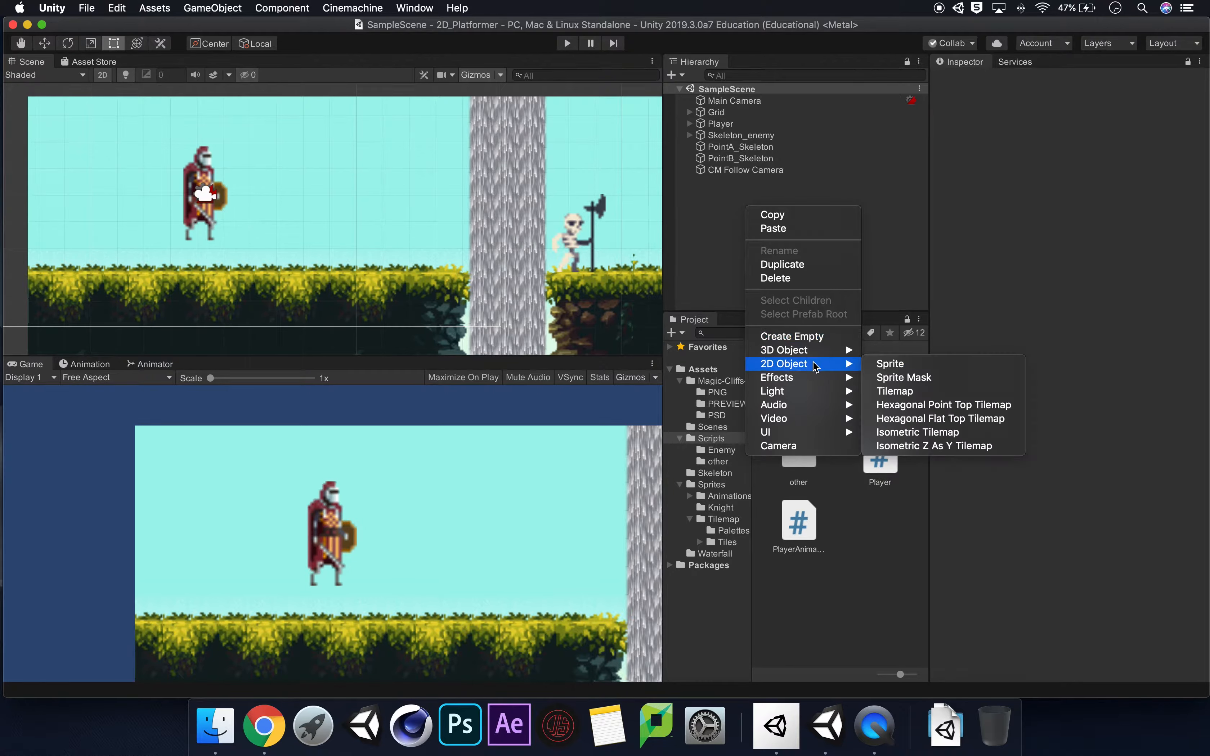
{"action": "left_click", "coordinate": [953, 366]}
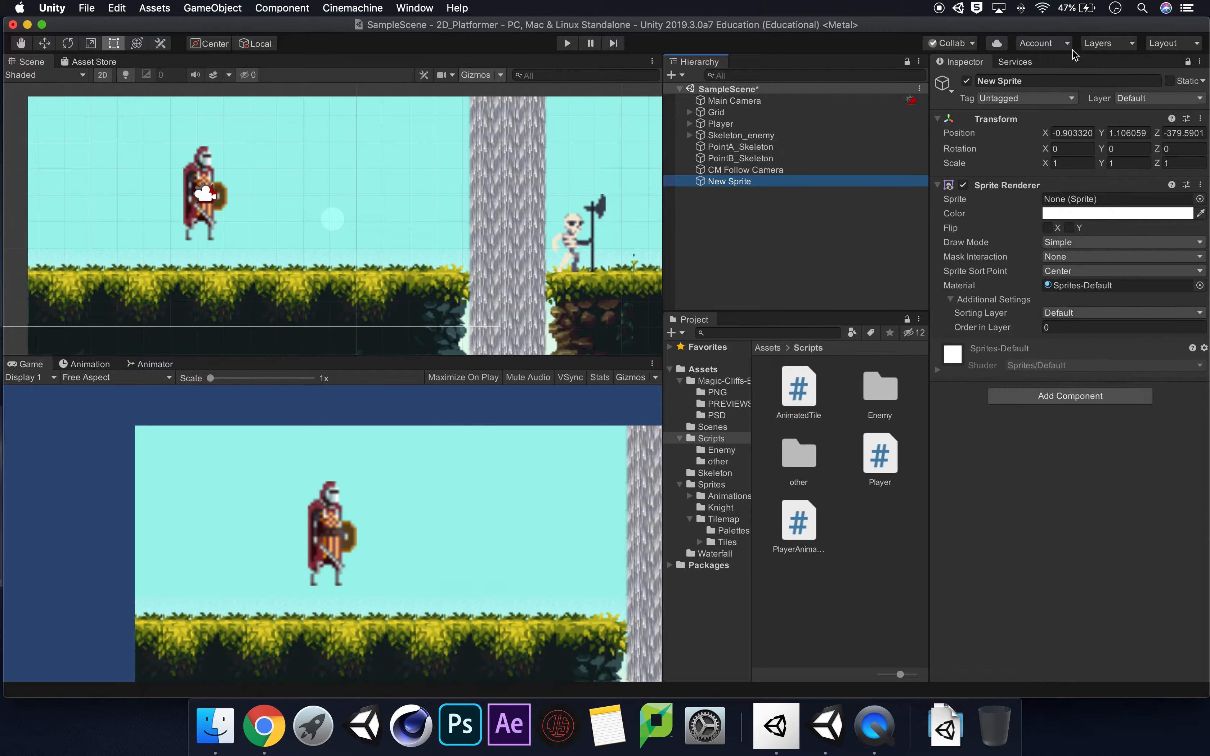
{"action": "left_click", "coordinate": [1035, 83]}
{"action": "key", "text": "Left"}
{"action": "type", "text": "Hitbox"}
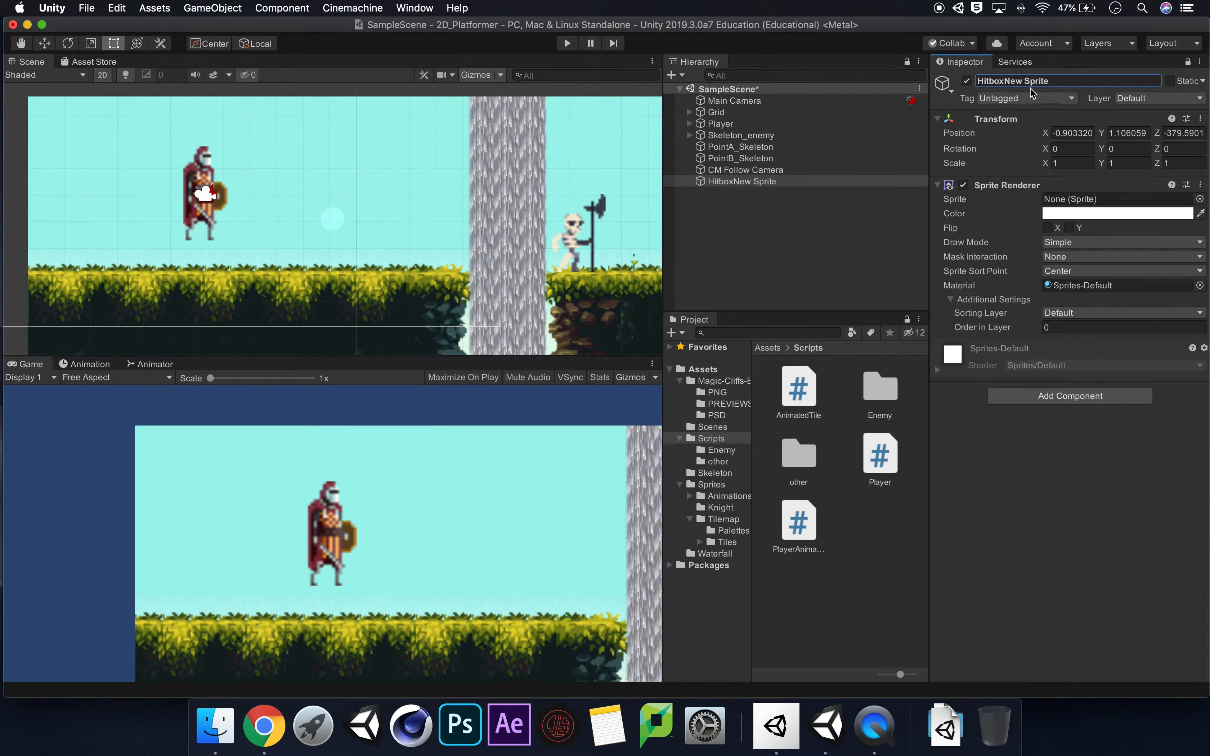
{"action": "key", "text": "super+a"}
{"action": "key", "text": "BackSpace"}
{"action": "type", "text": "Hitbox"}
Make Hitbox a child of the Sprite object inside Player.
{"action": "left_click", "coordinate": [690, 124]}
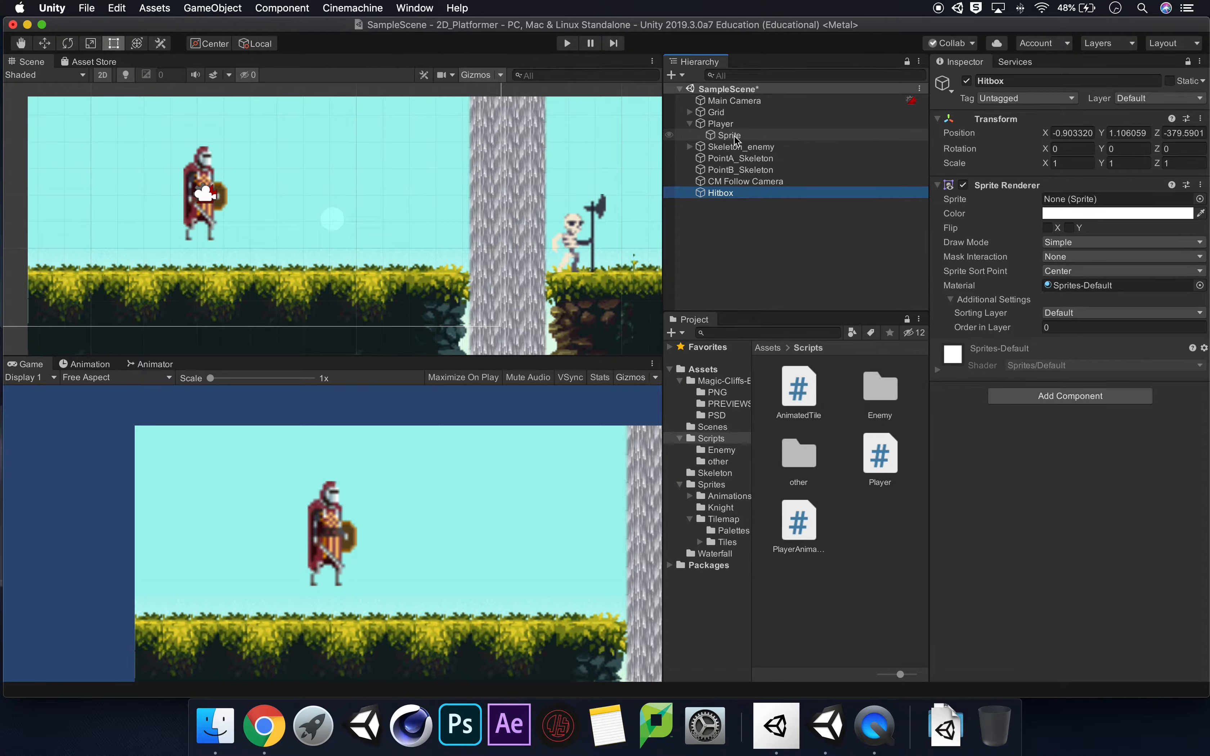
{"action": "left_click_drag", "start_coordinate": [706, 197], "coordinate": [728, 138]}
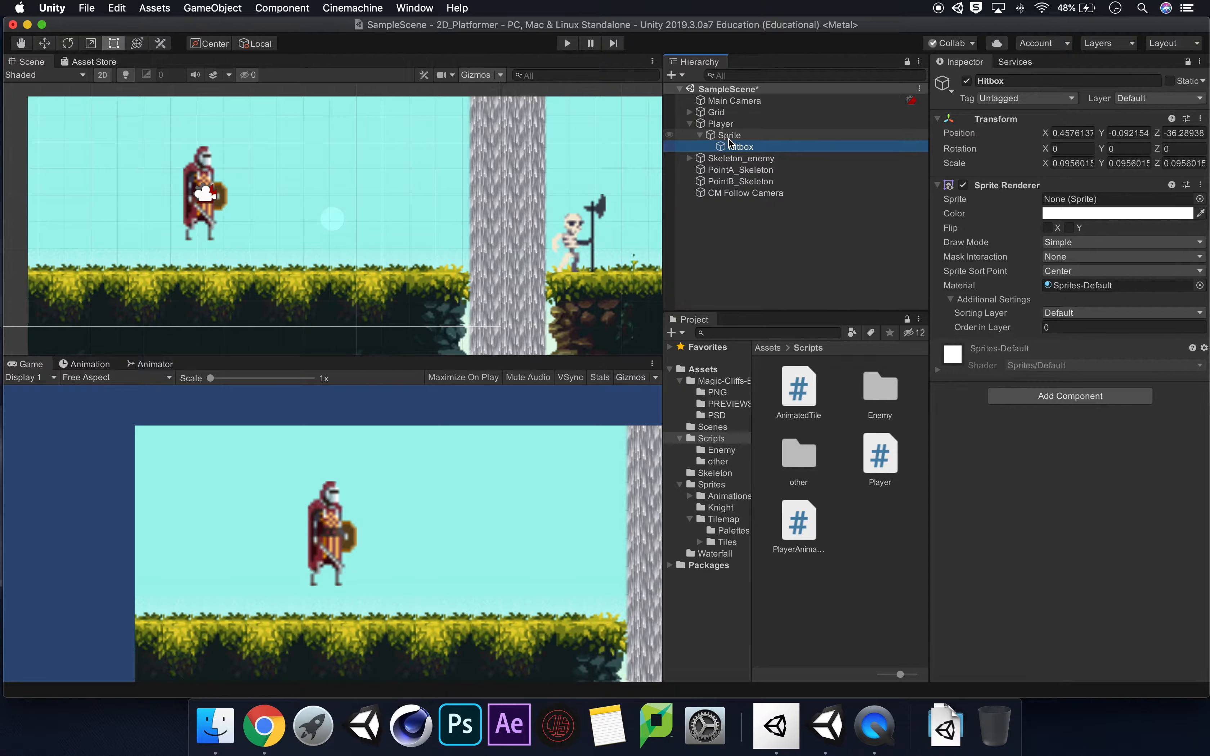
{"action": "left_click", "coordinate": [699, 135]}
{"action": "left_click", "coordinate": [700, 135]}
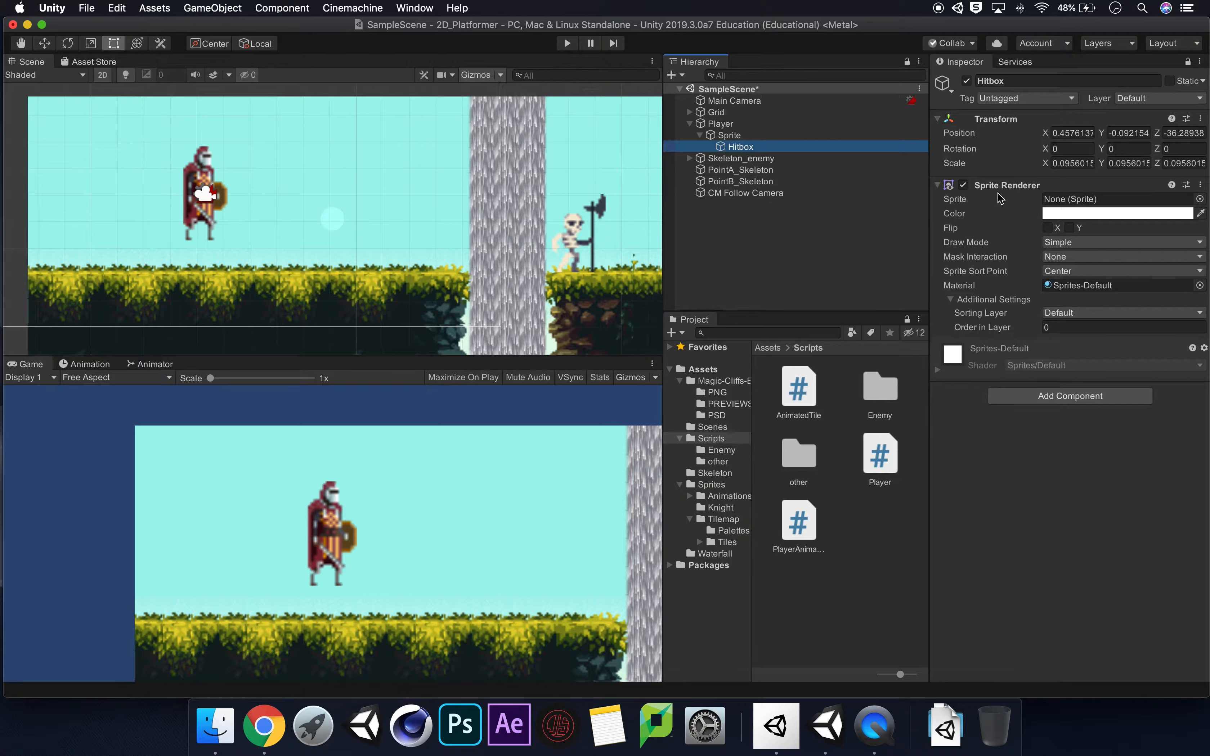
Assign the built-in UISprite as the Hitbox's sprite image.
{"action": "left_click", "coordinate": [1199, 199]}
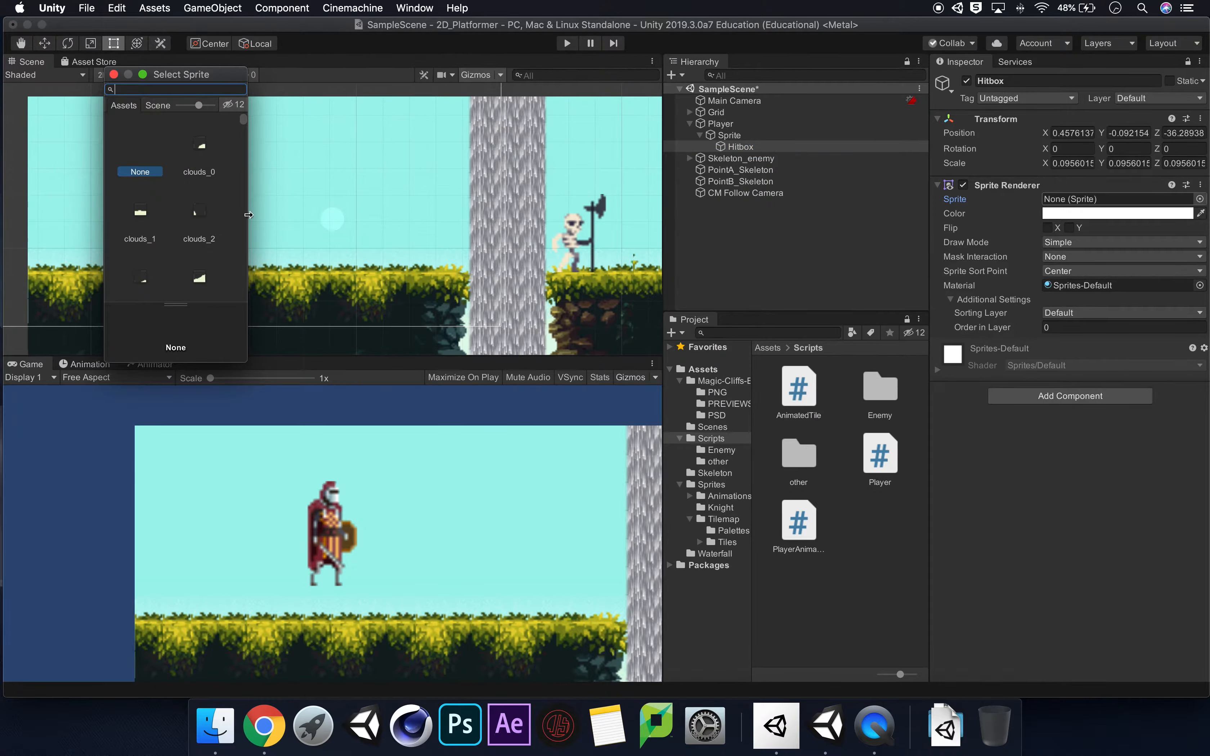
{"action": "left_click_drag", "start_coordinate": [244, 214], "coordinate": [363, 280]}
{"action": "scroll", "coordinate": [340, 156], "scroll_direction": "down", "scroll_amount": 10}
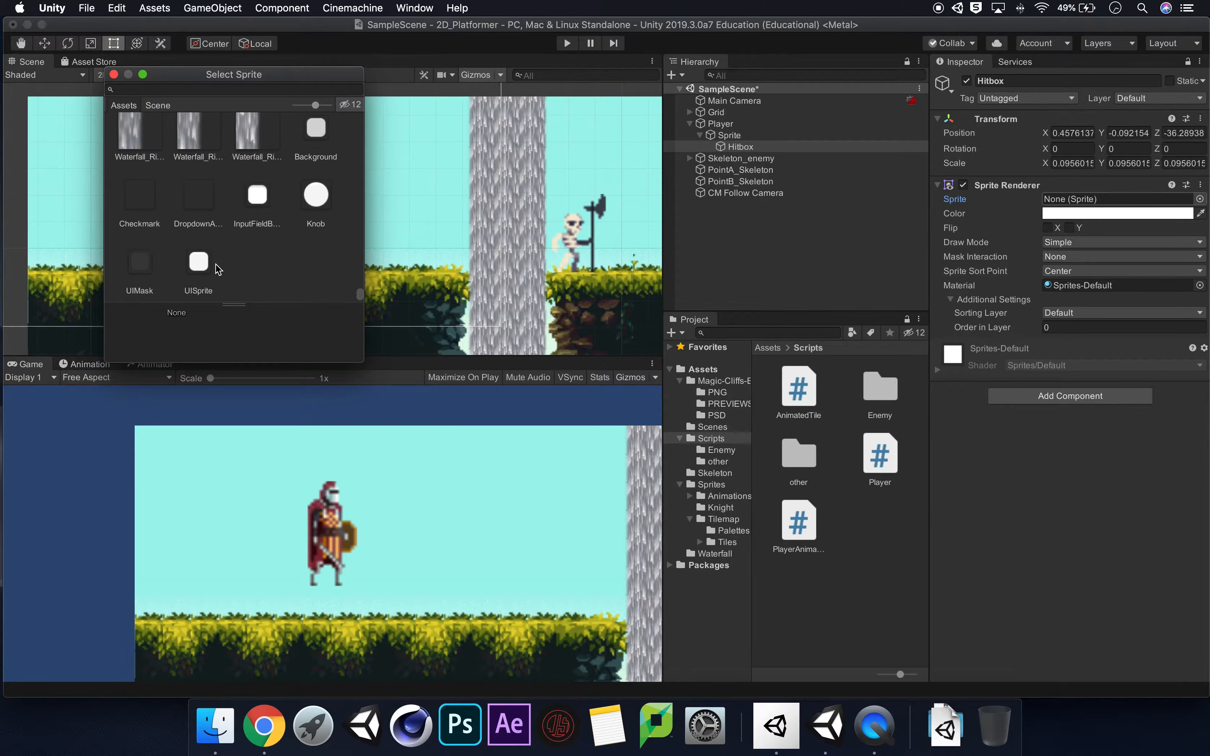
{"action": "left_click", "coordinate": [202, 260]}
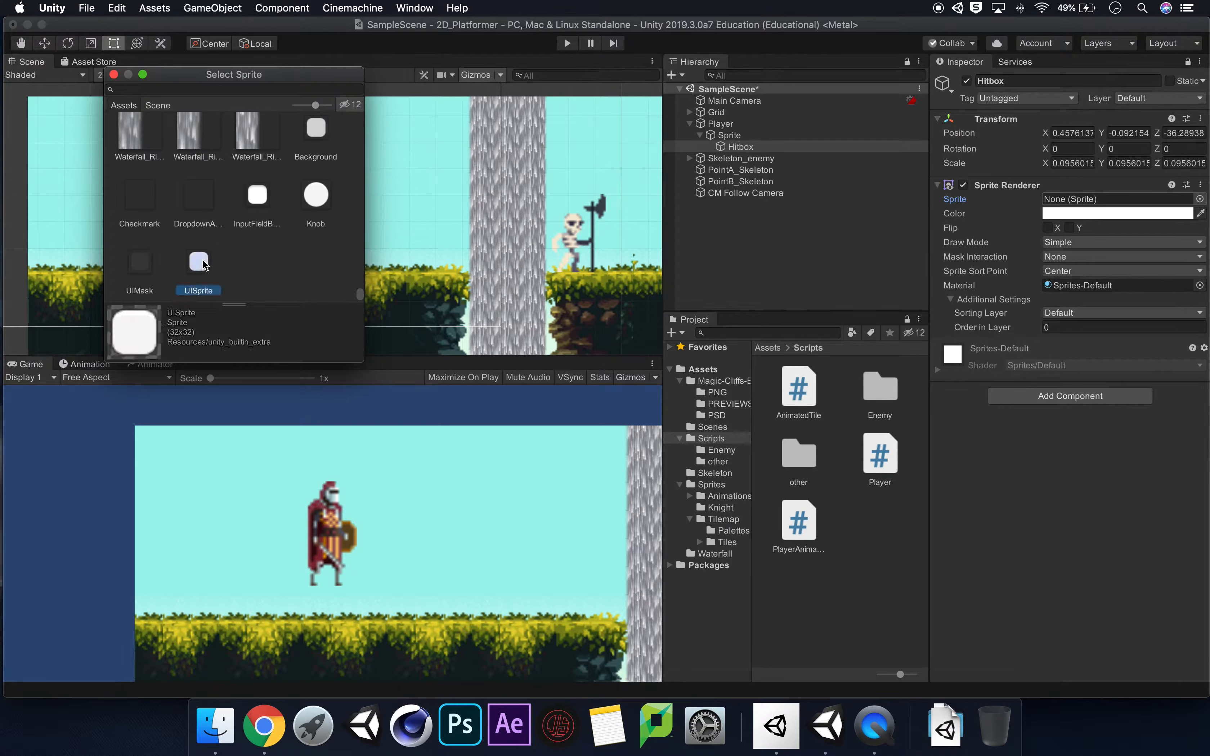
{"action": "left_click", "coordinate": [113, 75]}
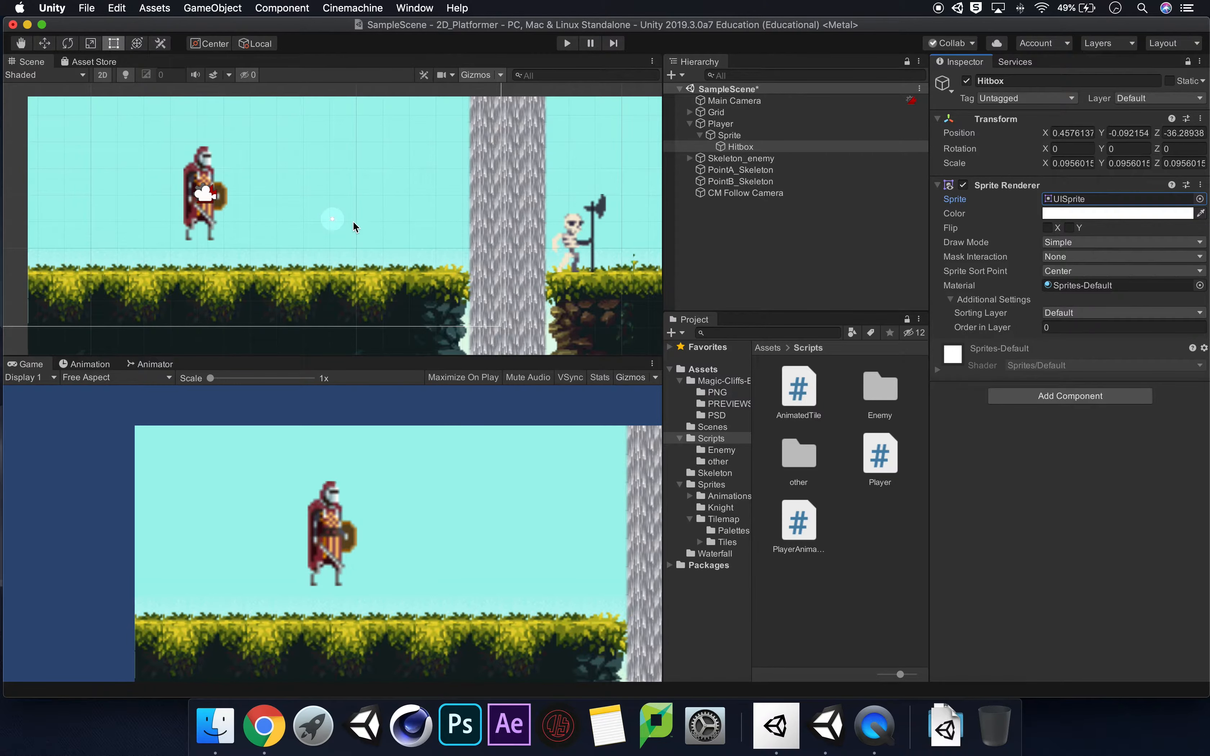
Set the Hitbox's Order in Layer to 50.
{"action": "left_click", "coordinate": [765, 147]}
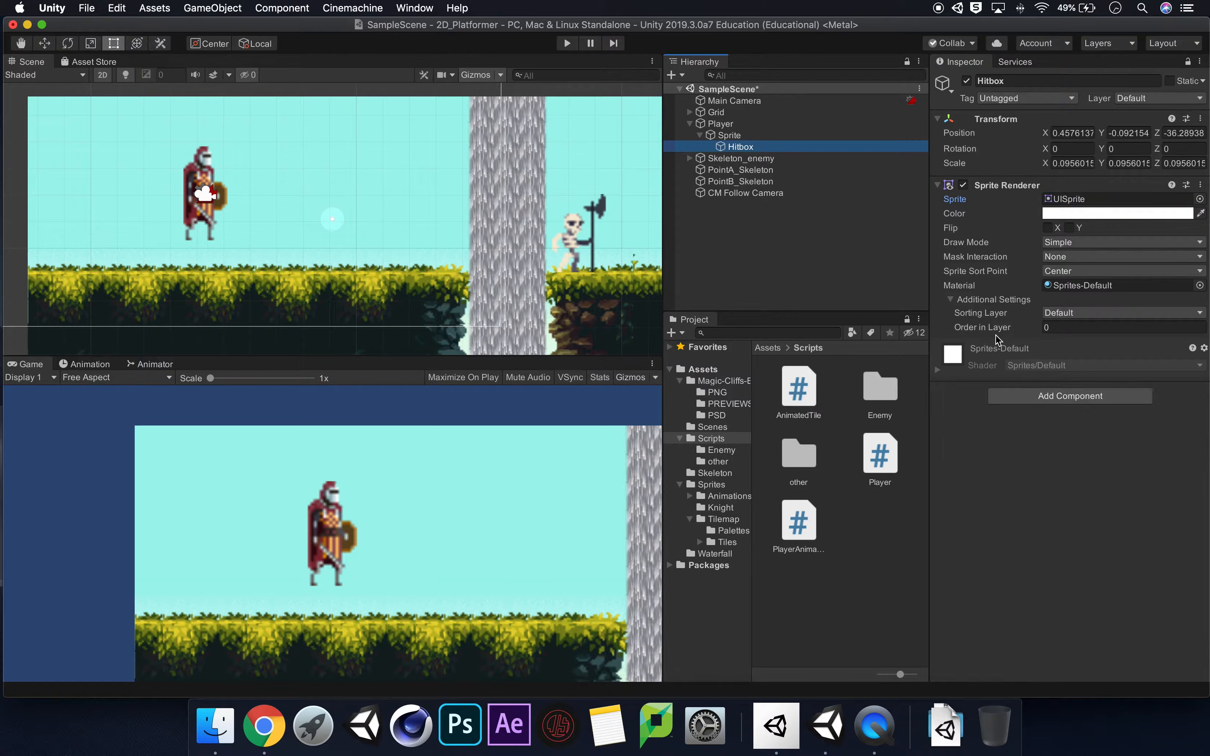
{"action": "left_click", "coordinate": [1062, 330]}
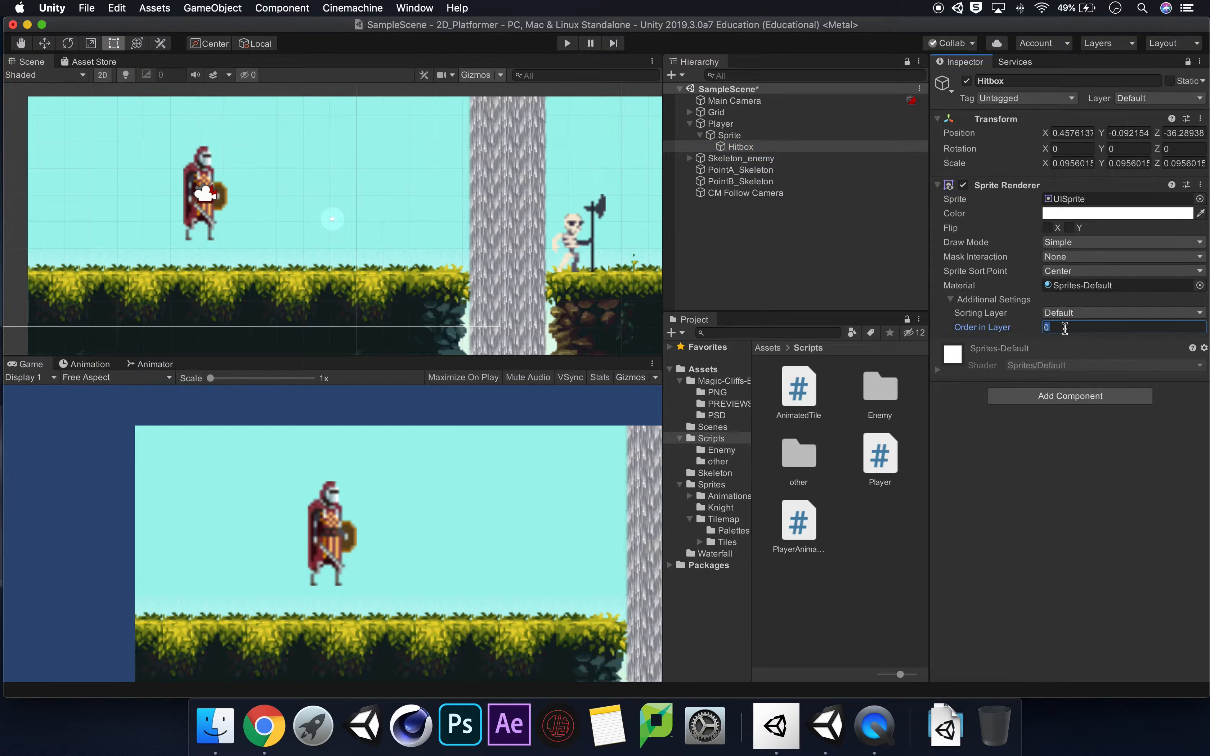
{"action": "type", "text": "50"}
Set the Hitbox's X, Y and Z scale to 0 and move it closer to the knight, to about X 0.281.
{"action": "left_click", "coordinate": [1080, 167]}
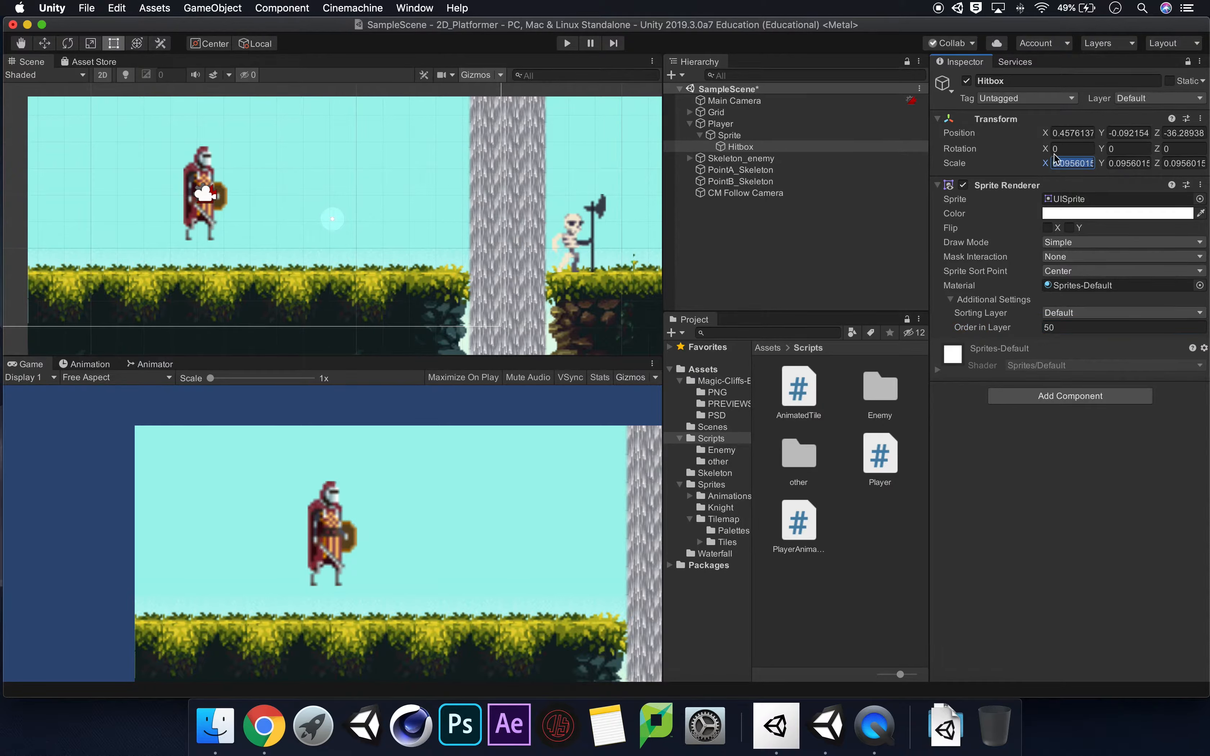
{"action": "type", "text": "0"}
{"action": "key", "text": "Tab"}
{"action": "type", "text": "0"}
{"action": "key", "text": "Tab"}
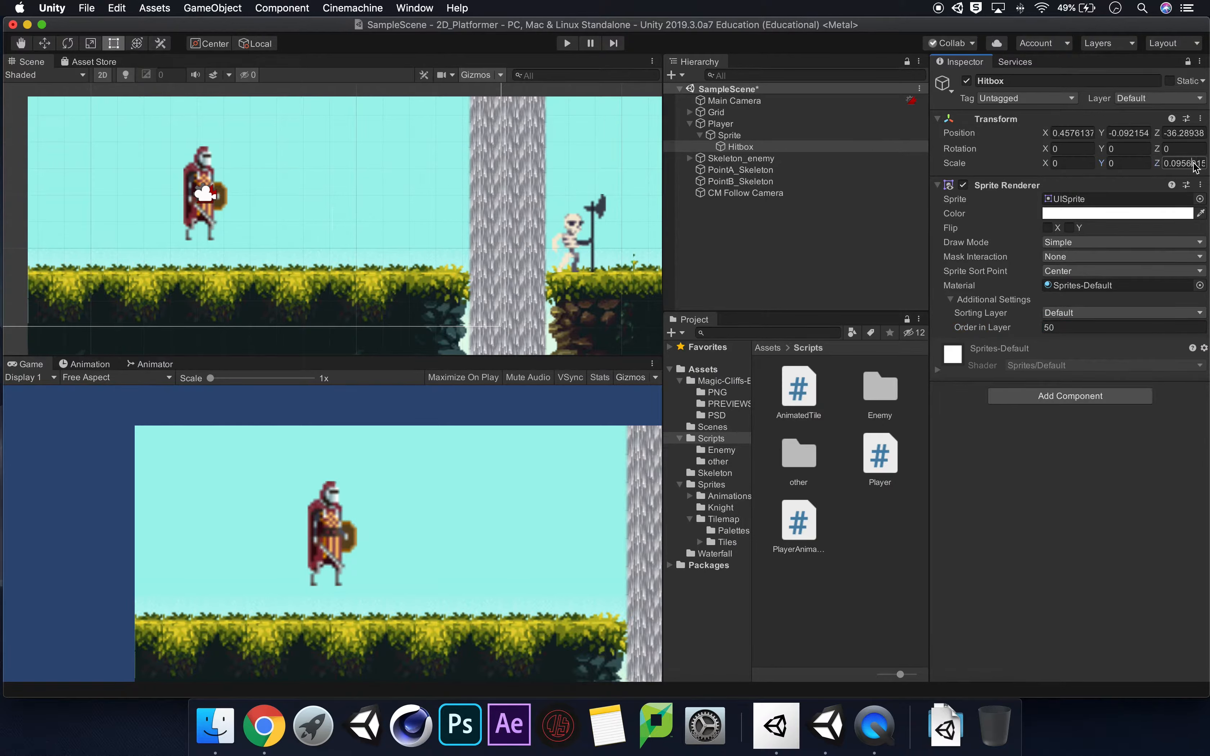
{"action": "type", "text": "0"}
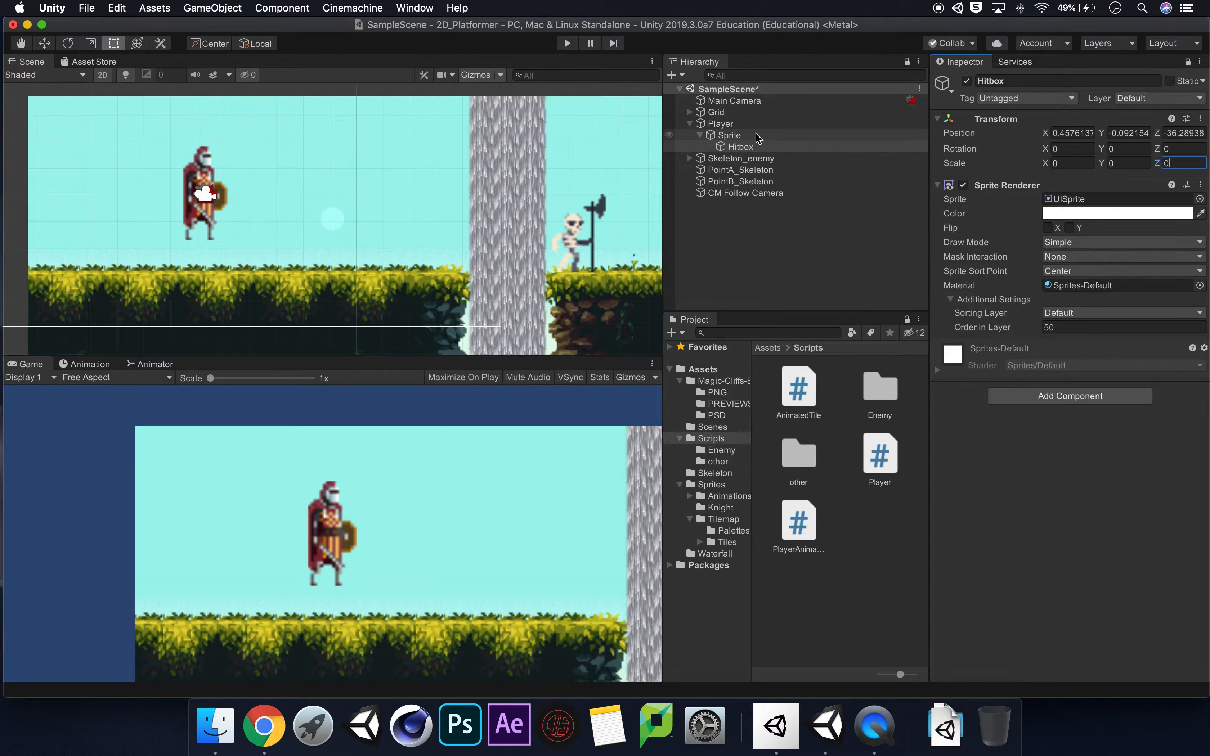
{"action": "left_click", "coordinate": [44, 46]}
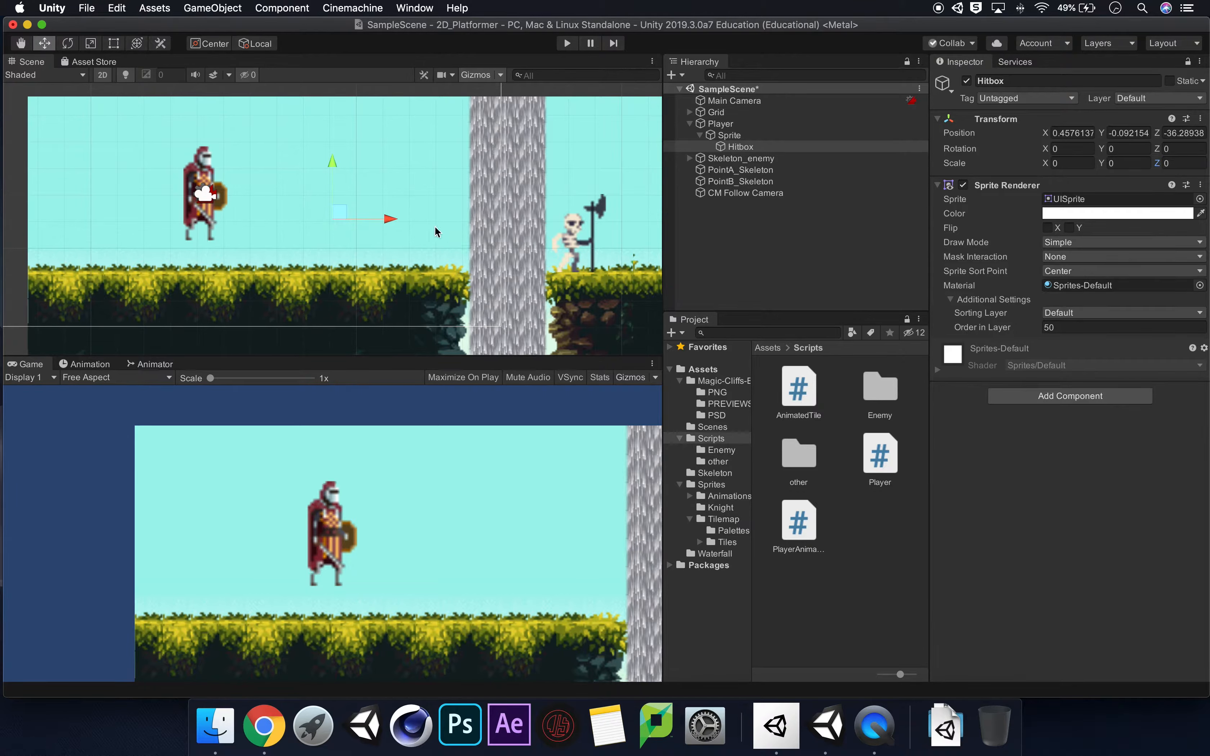
{"action": "left_click_drag", "start_coordinate": [391, 221], "coordinate": [345, 218]}
Try to enlarge the Hitbox in the scene with the Scale tool, along single axes and uniformly.
{"action": "left_click", "coordinate": [90, 43]}
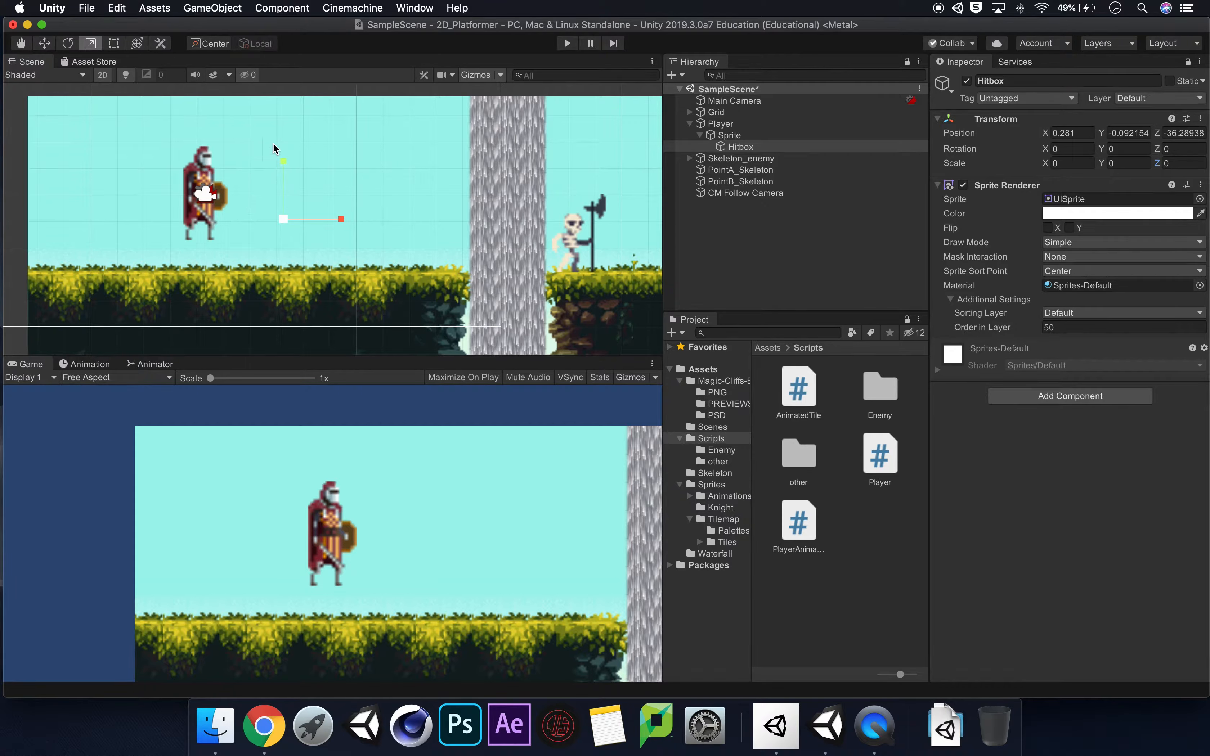
{"action": "left_click_drag", "start_coordinate": [345, 218], "coordinate": [354, 208]}
{"action": "left_click_drag", "start_coordinate": [284, 220], "coordinate": [457, 143]}
{"action": "left_click_drag", "start_coordinate": [353, 218], "coordinate": [404, 219]}
{"action": "left_click_drag", "start_coordinate": [301, 161], "coordinate": [299, 107]}
{"action": "left_click_drag", "start_coordinate": [350, 219], "coordinate": [347, 217]}
{"action": "left_click_drag", "start_coordinate": [287, 154], "coordinate": [291, 104]}
{"action": "left_click_drag", "start_coordinate": [287, 225], "coordinate": [484, 266]}
{"action": "left_click", "coordinate": [1091, 327]}
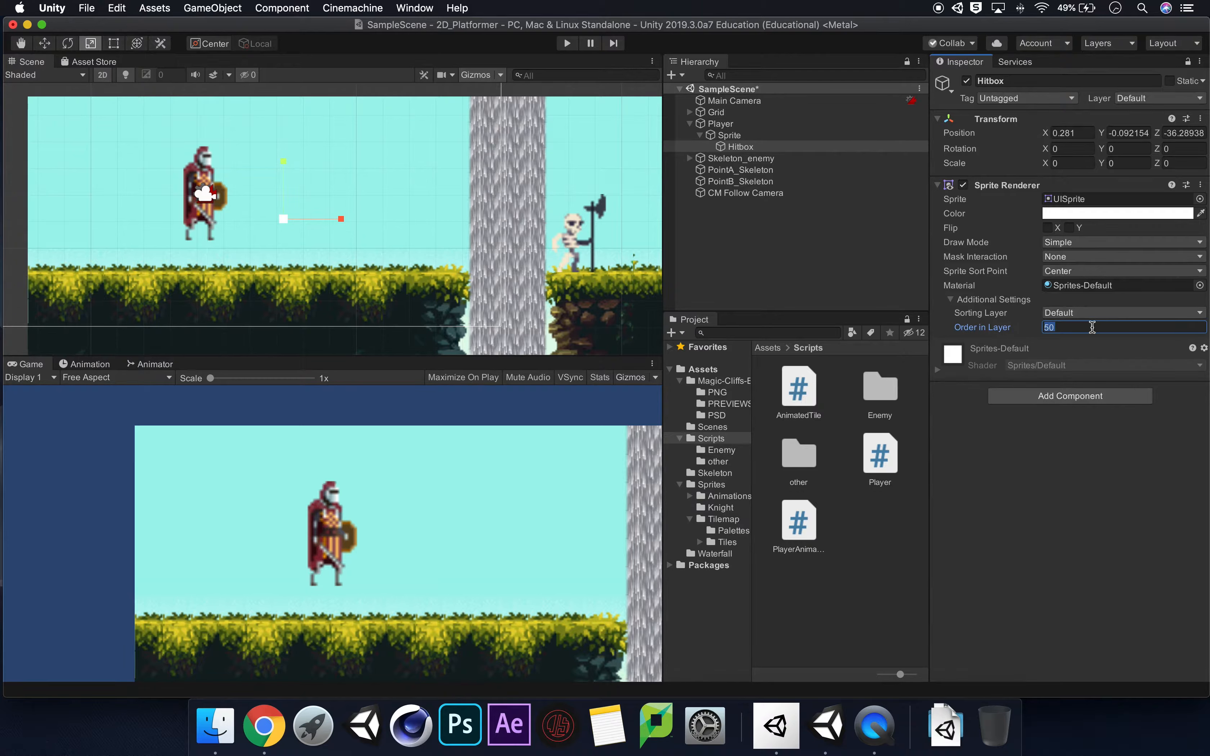
{"action": "left_click", "coordinate": [1091, 327]}
{"action": "left_click", "coordinate": [293, 160]}
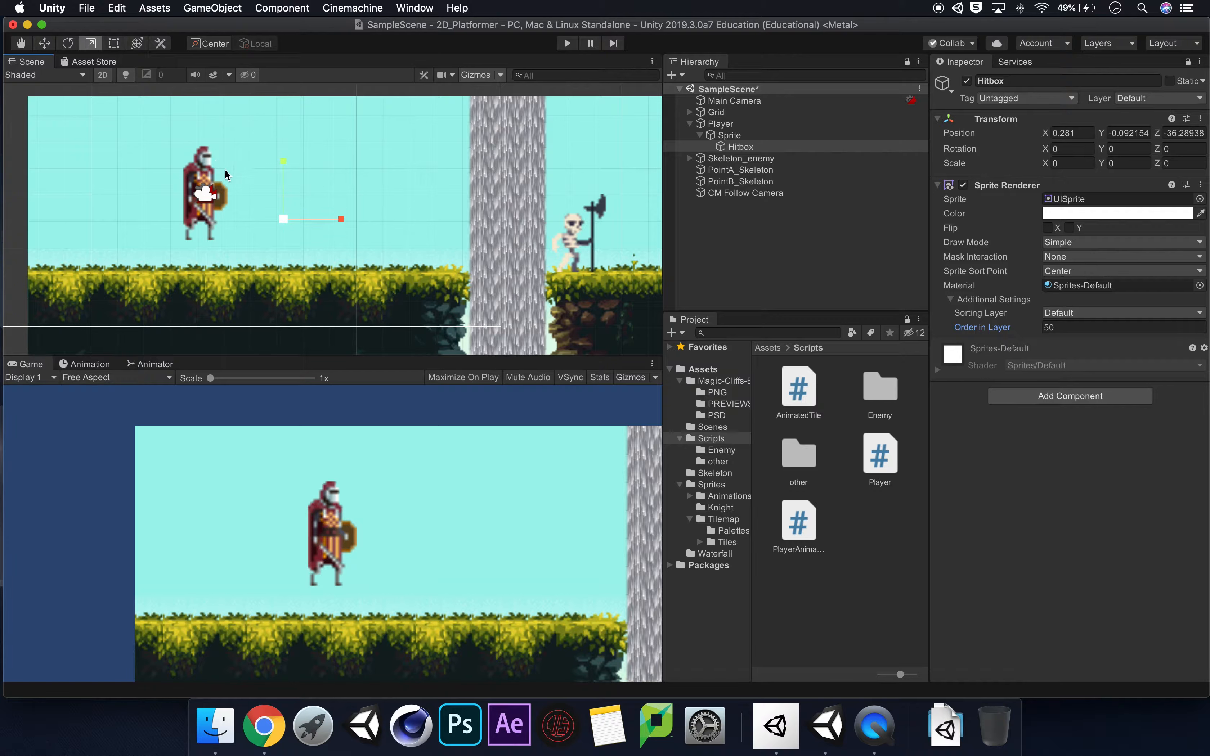
{"action": "left_click_drag", "start_coordinate": [283, 161], "coordinate": [290, 118]}
Set the Hitbox's X and Y scale to 0.57 and move it onto the knight, at about X -0.051, Y -0.009.
{"action": "left_click", "coordinate": [790, 144]}
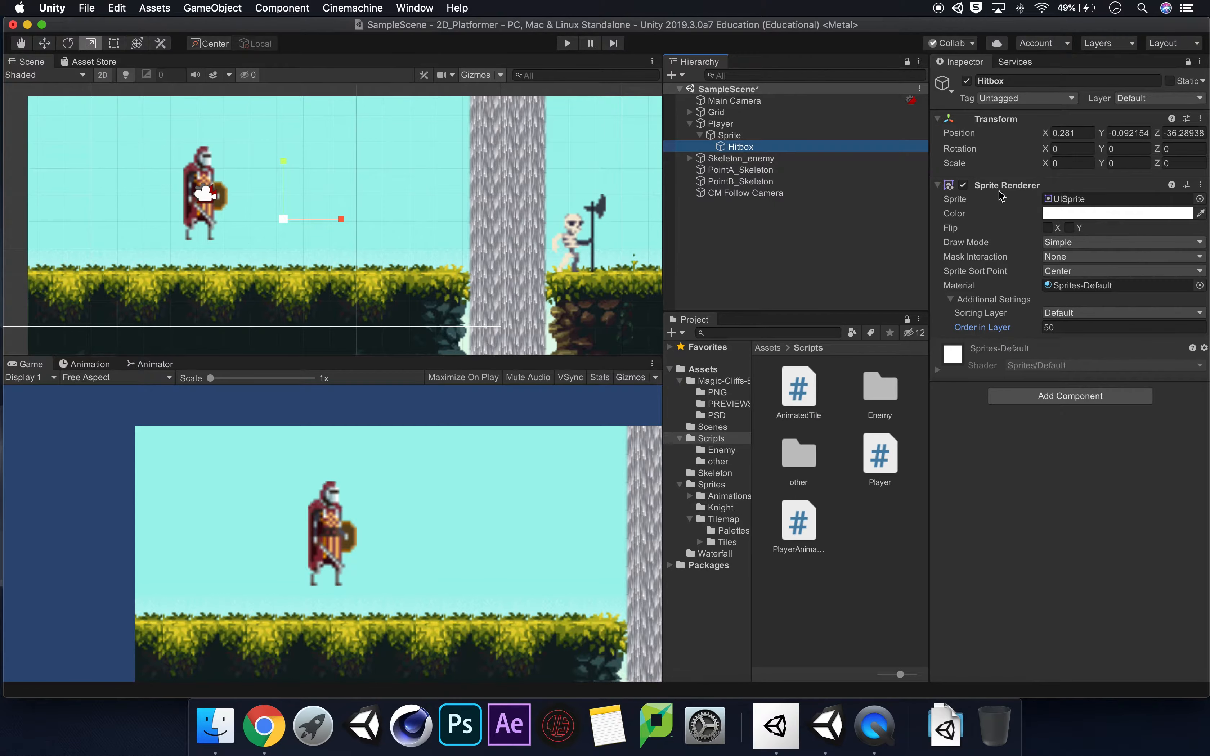
{"action": "left_click_drag", "start_coordinate": [1045, 165], "coordinate": [1122, 166]}
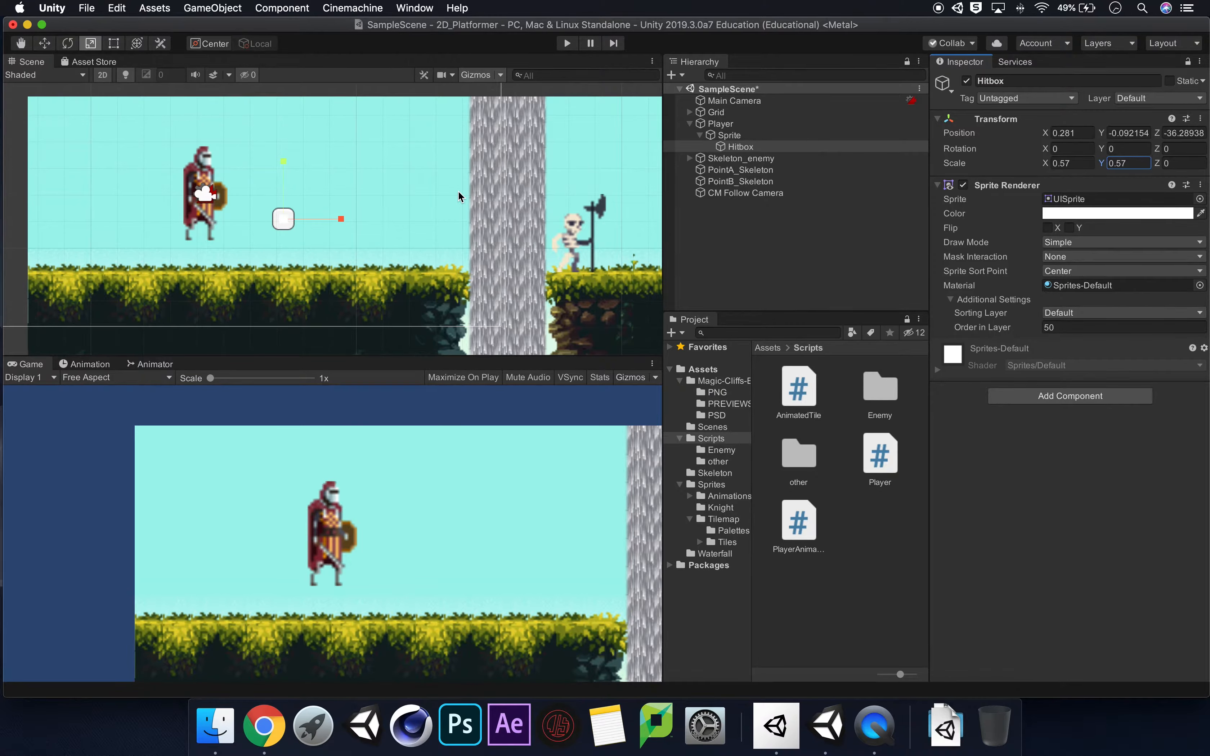
{"action": "left_click", "coordinate": [43, 43]}
{"action": "left_click_drag", "start_coordinate": [286, 216], "coordinate": [193, 195]}
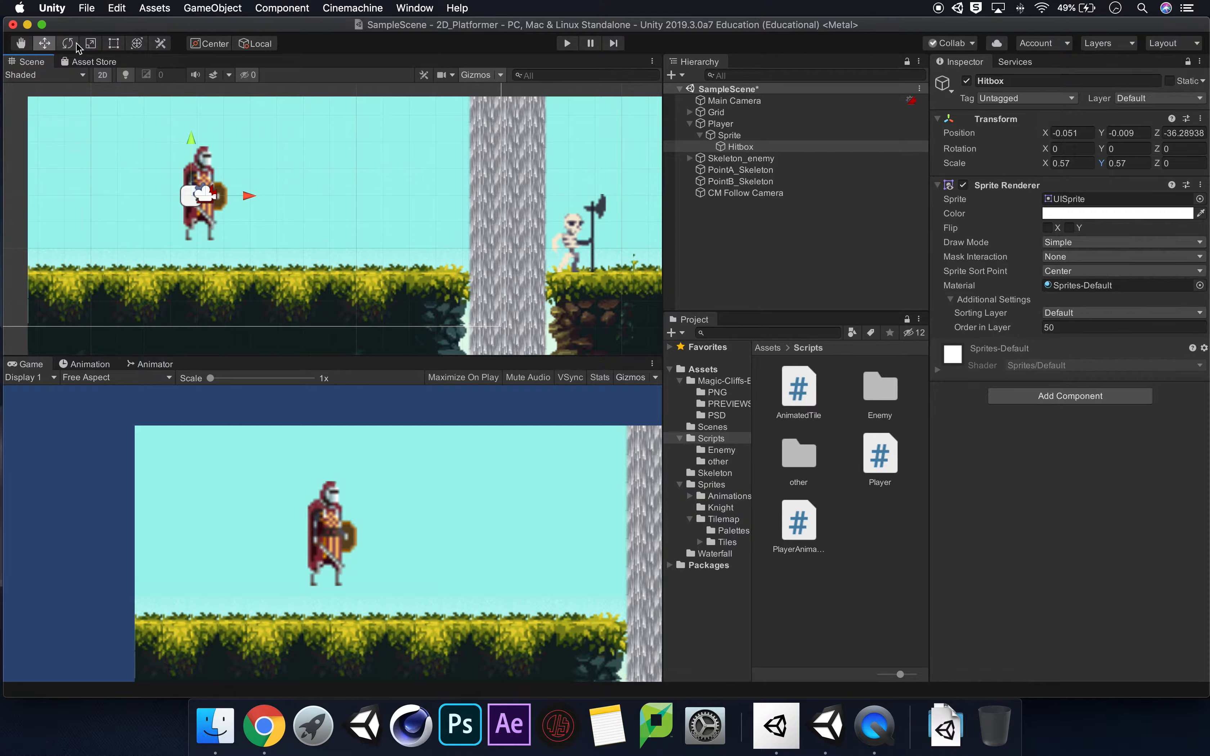
Shrink the Hitbox to about 0.328 in X and Y and reposition it on the knight at about X -0.046, Y -0.035.
{"action": "left_click", "coordinate": [91, 42]}
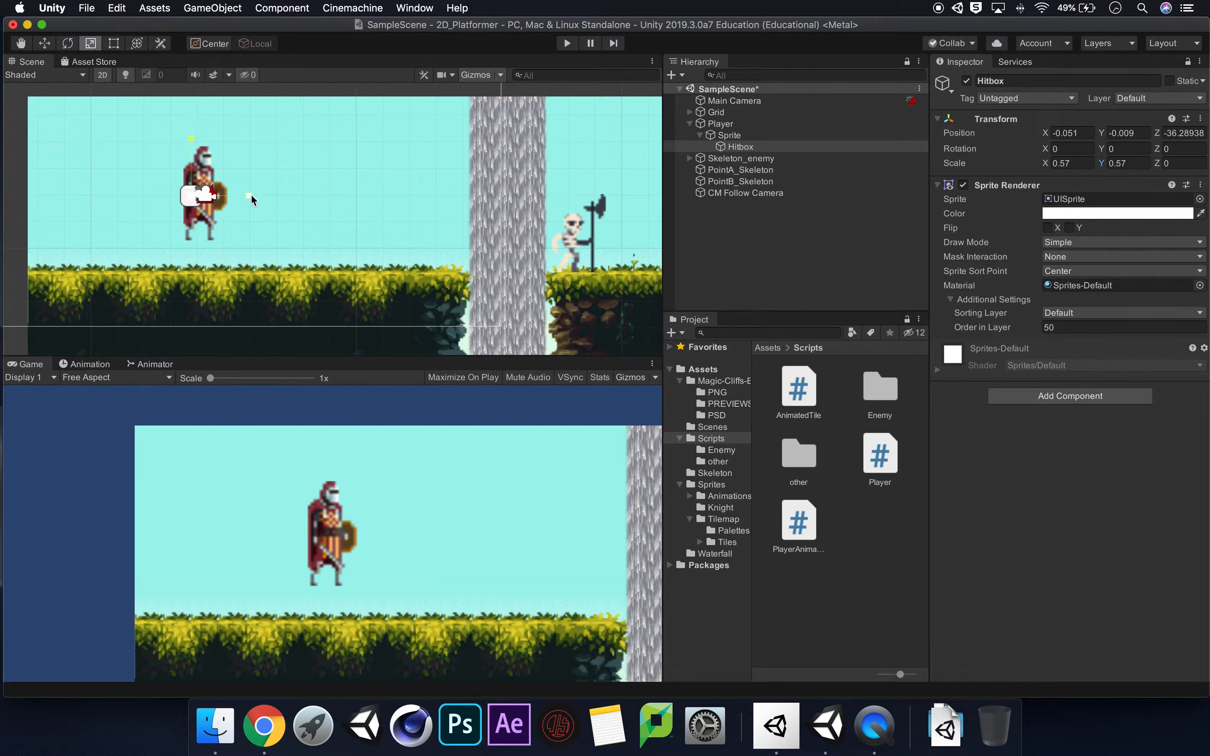
{"action": "left_click_drag", "start_coordinate": [249, 196], "coordinate": [190, 160]}
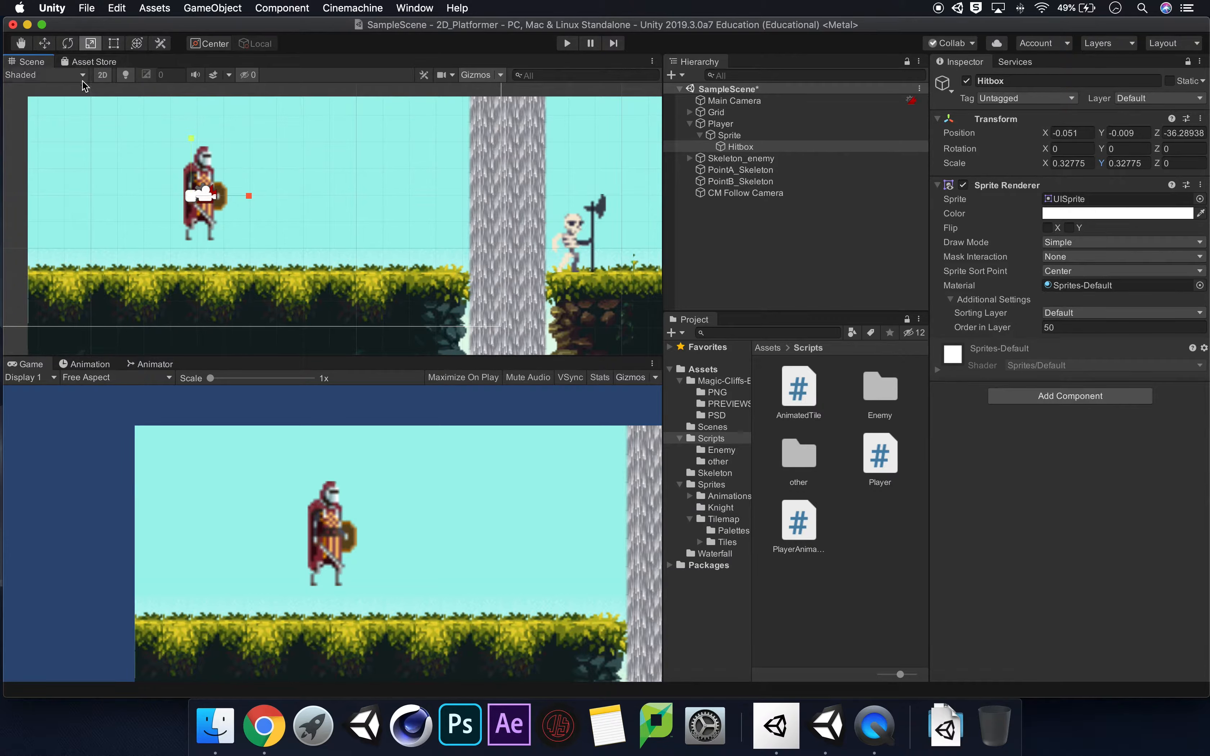
{"action": "left_click", "coordinate": [44, 43]}
{"action": "left_click_drag", "start_coordinate": [192, 144], "coordinate": [194, 145]}
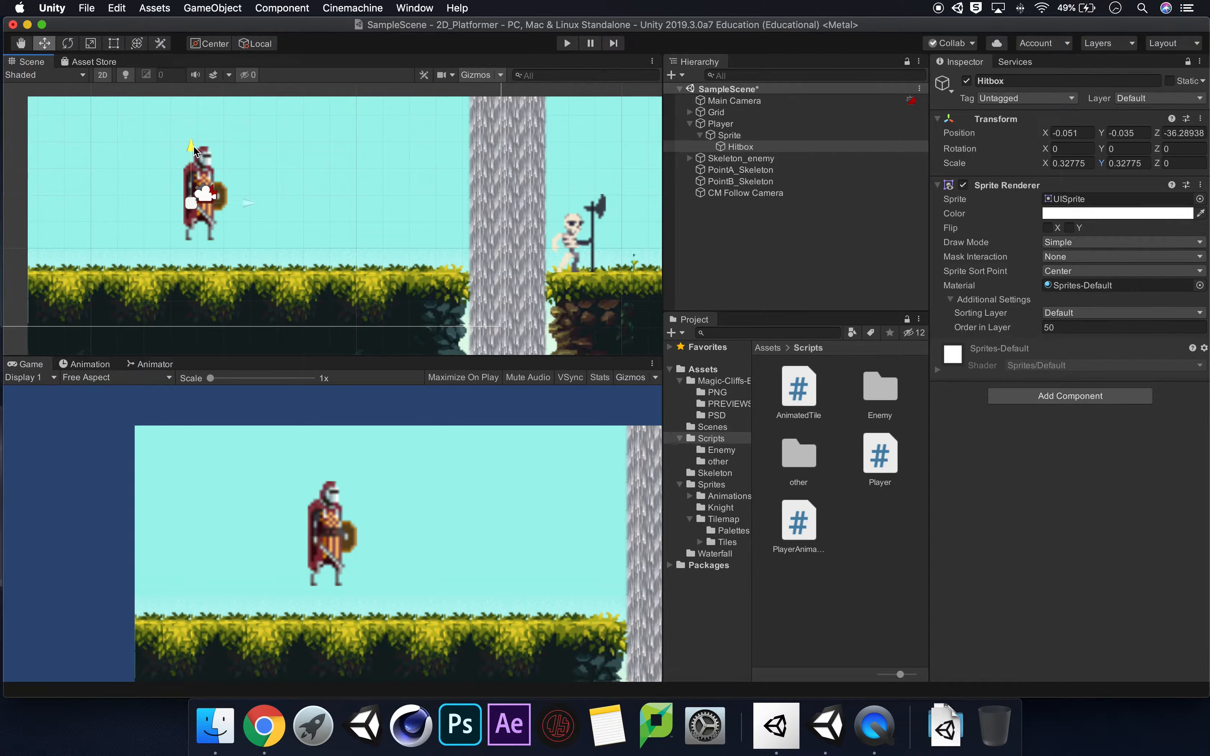
{"action": "left_click_drag", "start_coordinate": [249, 202], "coordinate": [251, 202]}
Add a Box Collider 2D component to the Hitbox and make it a trigger.
{"action": "left_click", "coordinate": [1097, 403]}
{"action": "type", "text": "box coll"}
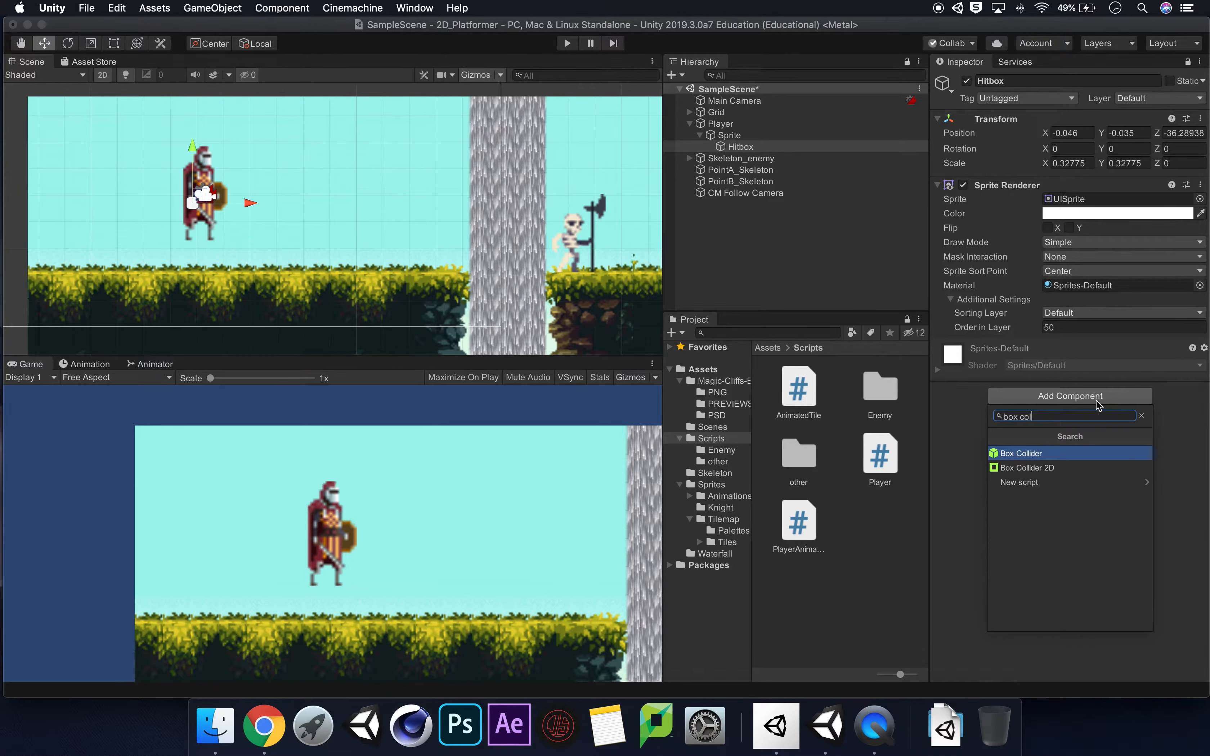
{"action": "left_click", "coordinate": [1075, 467]}
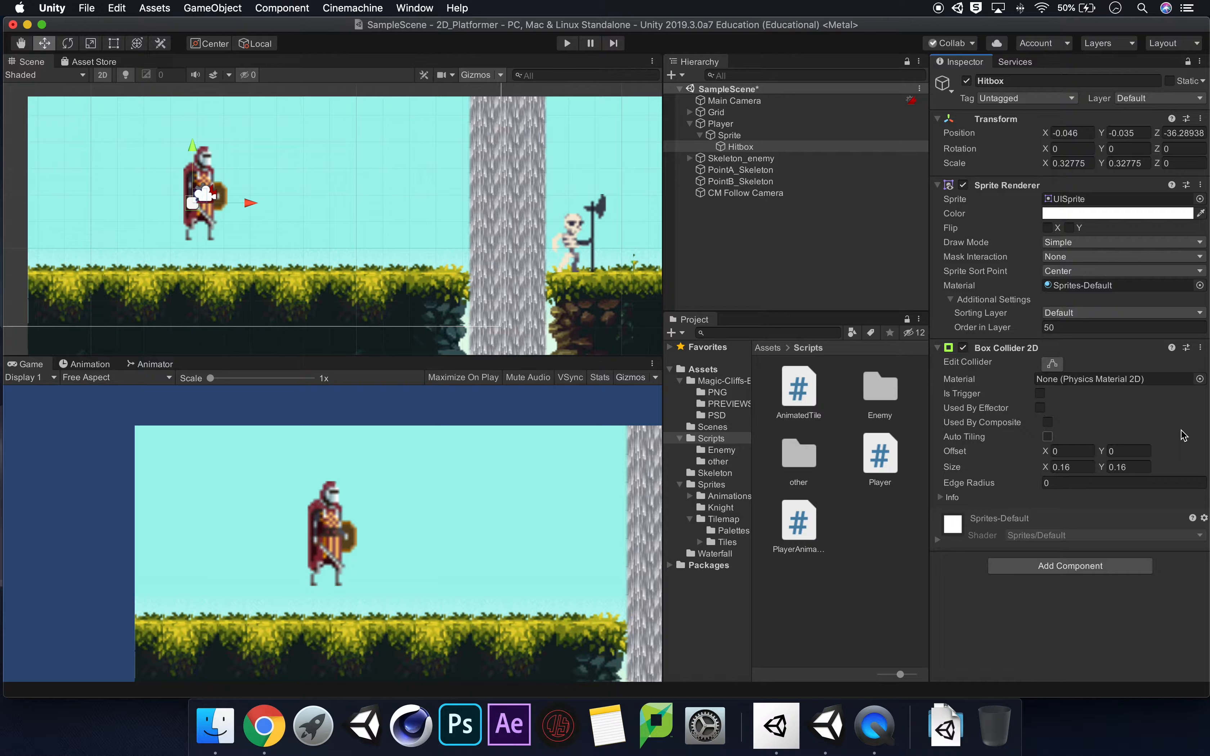
{"action": "left_click", "coordinate": [1039, 394]}
Nudge the Hitbox to about X -0.038 and extend its box collider upward to a Y size of about 0.566.
{"action": "mouse_move", "coordinate": [250, 204]}
{"action": "left_mouse_down"}
{"action": "mouse_move", "coordinate": [302, 205]}
{"action": "mouse_move", "coordinate": [253, 205]}
{"action": "left_mouse_up"}
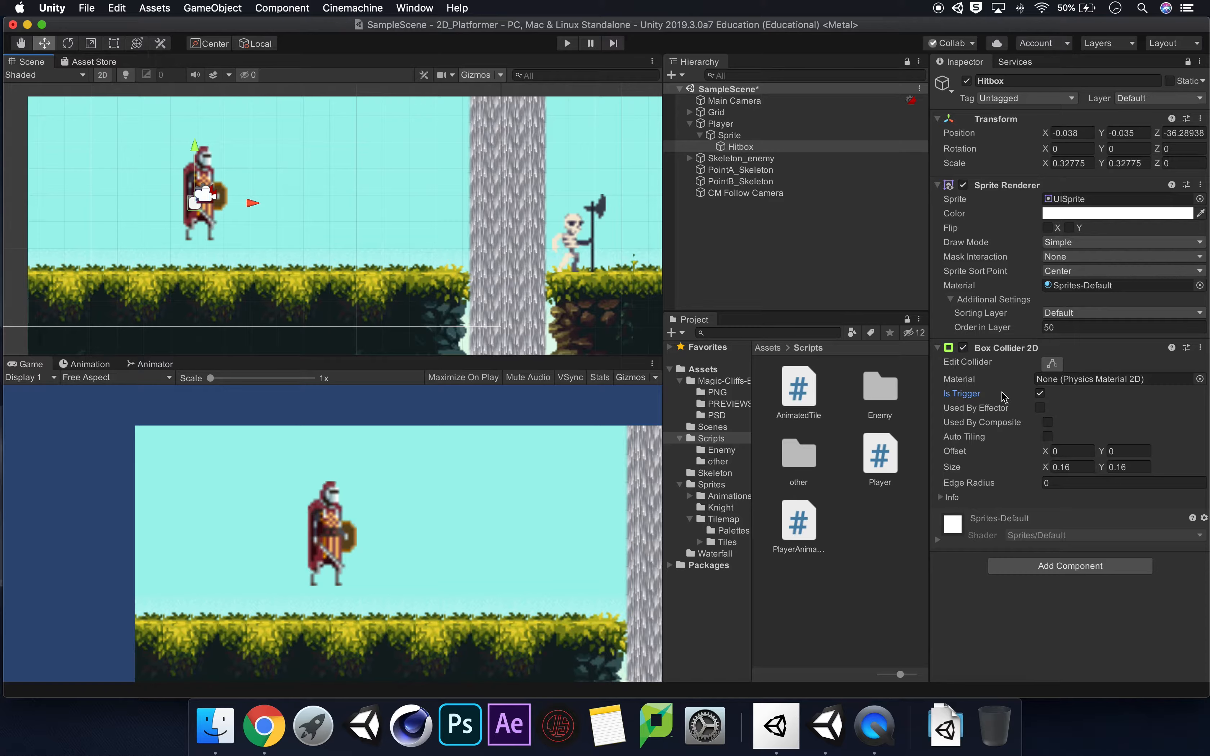
{"action": "left_click", "coordinate": [1067, 362]}
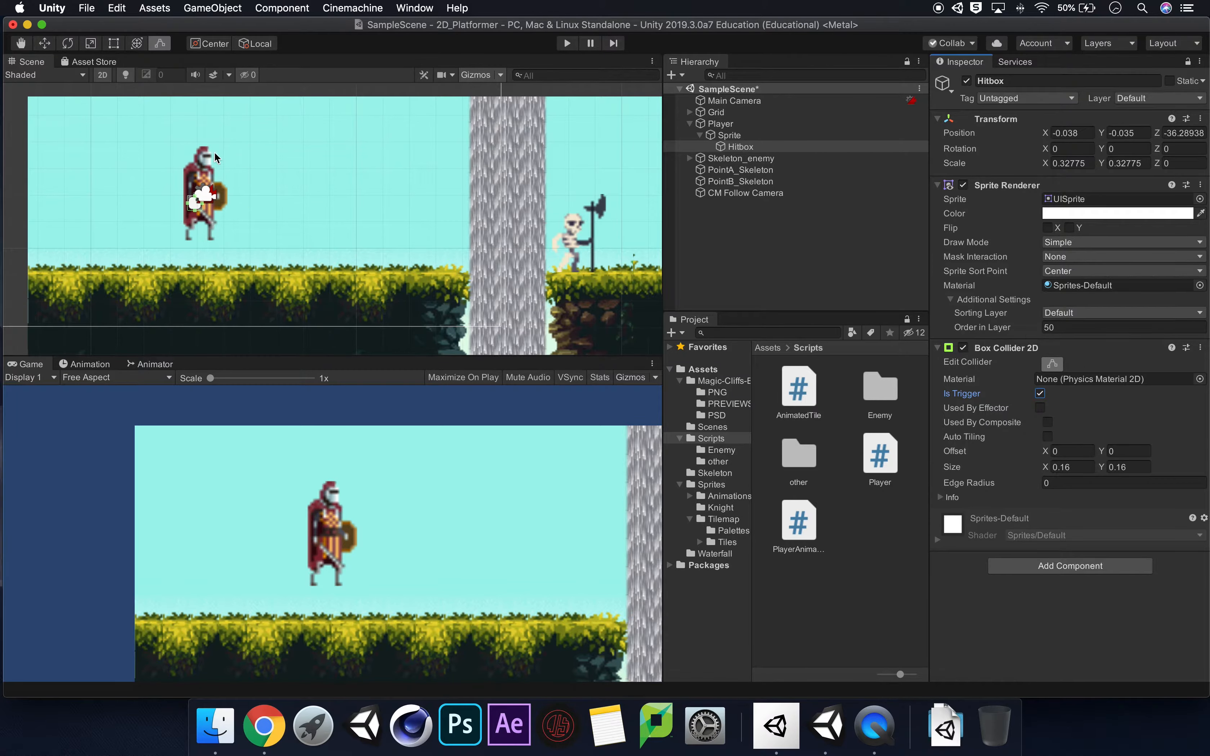
{"action": "scroll", "coordinate": [192, 202], "scroll_direction": "up", "scroll_amount": 5}
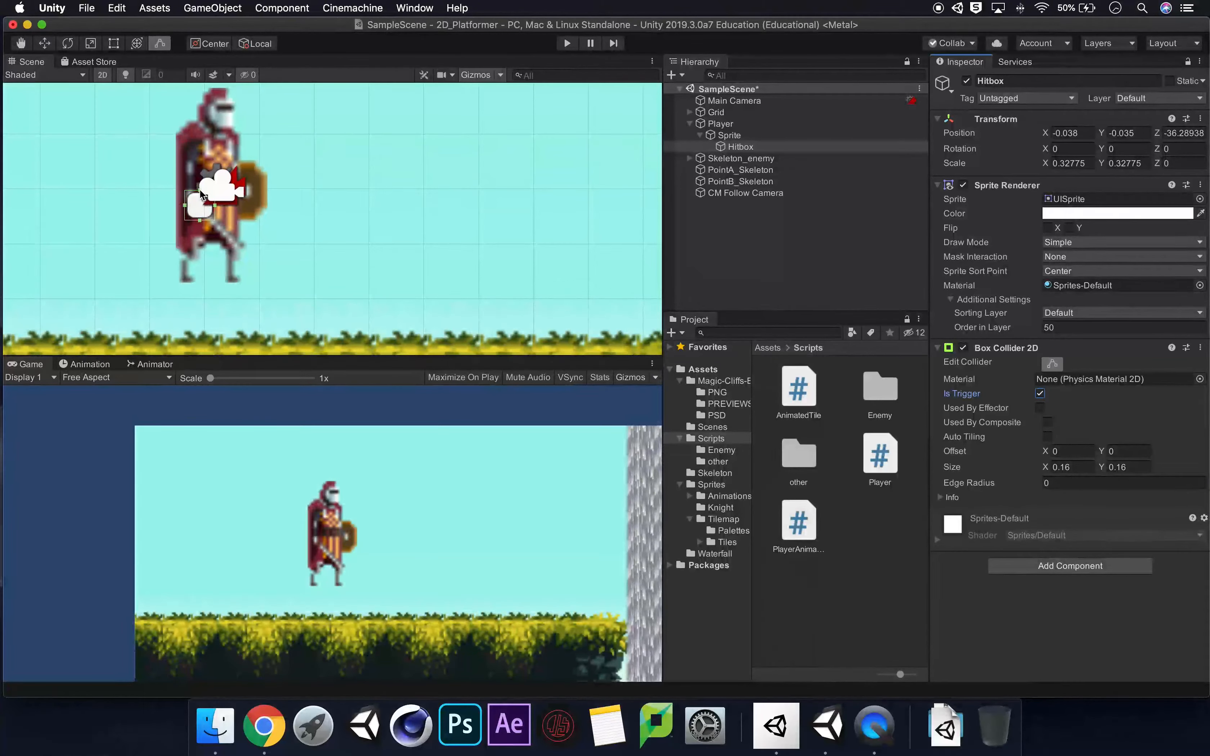
{"action": "left_click_drag", "start_coordinate": [200, 189], "coordinate": [201, 114]}
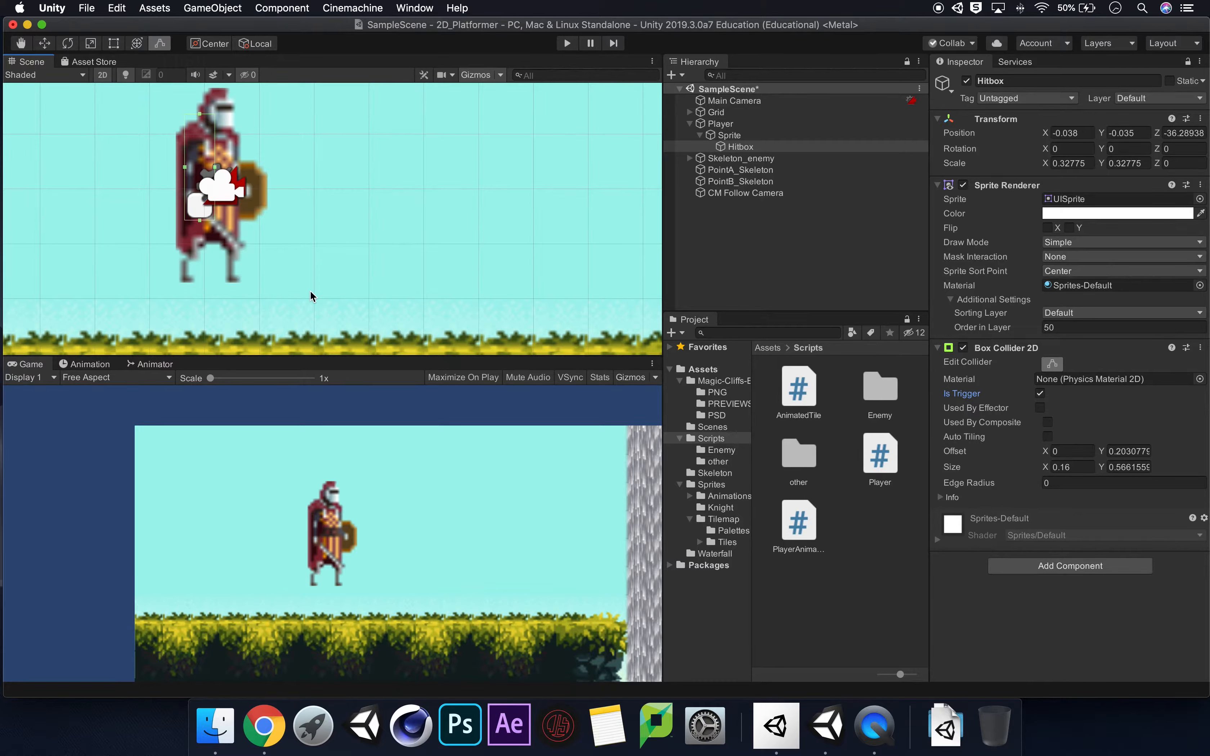
{"action": "left_click", "coordinate": [1054, 365]}
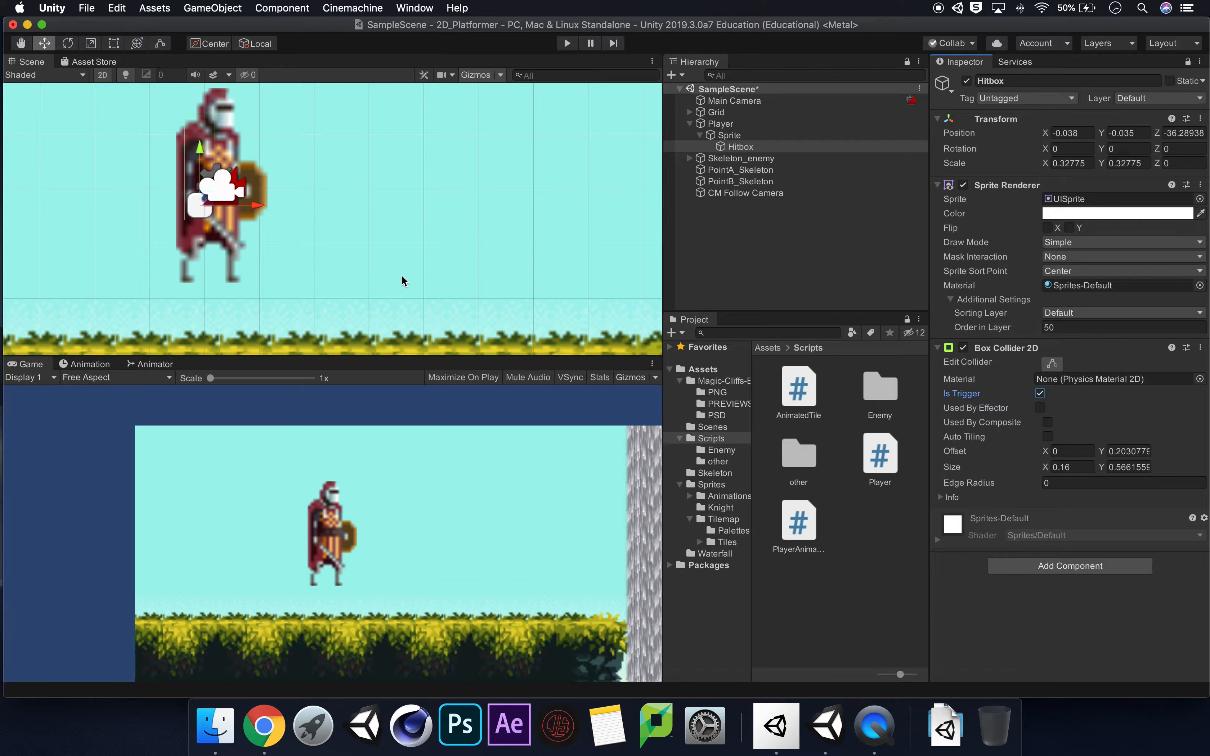
{"action": "scroll", "coordinate": [404, 282], "scroll_direction": "down", "scroll_amount": 2}
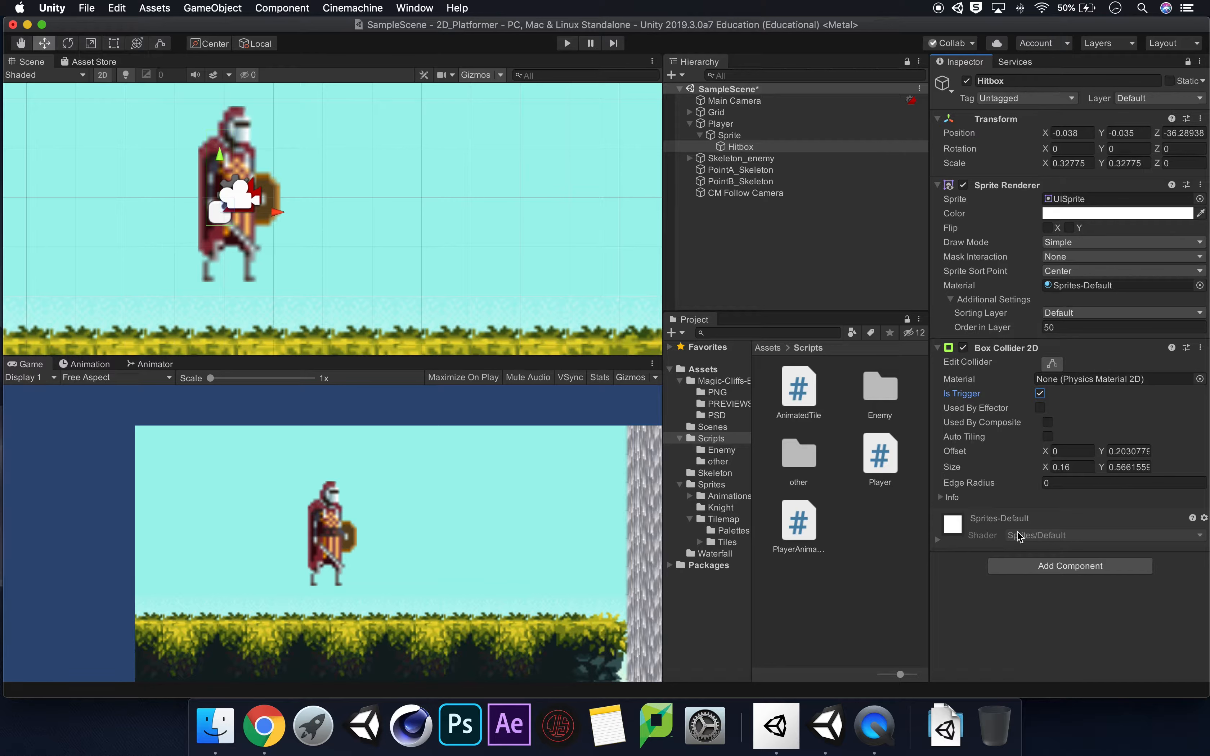
Add a Rigidbody 2D component to the Hitbox and set its gravity scale to 0.
{"action": "left_click", "coordinate": [1075, 569]}
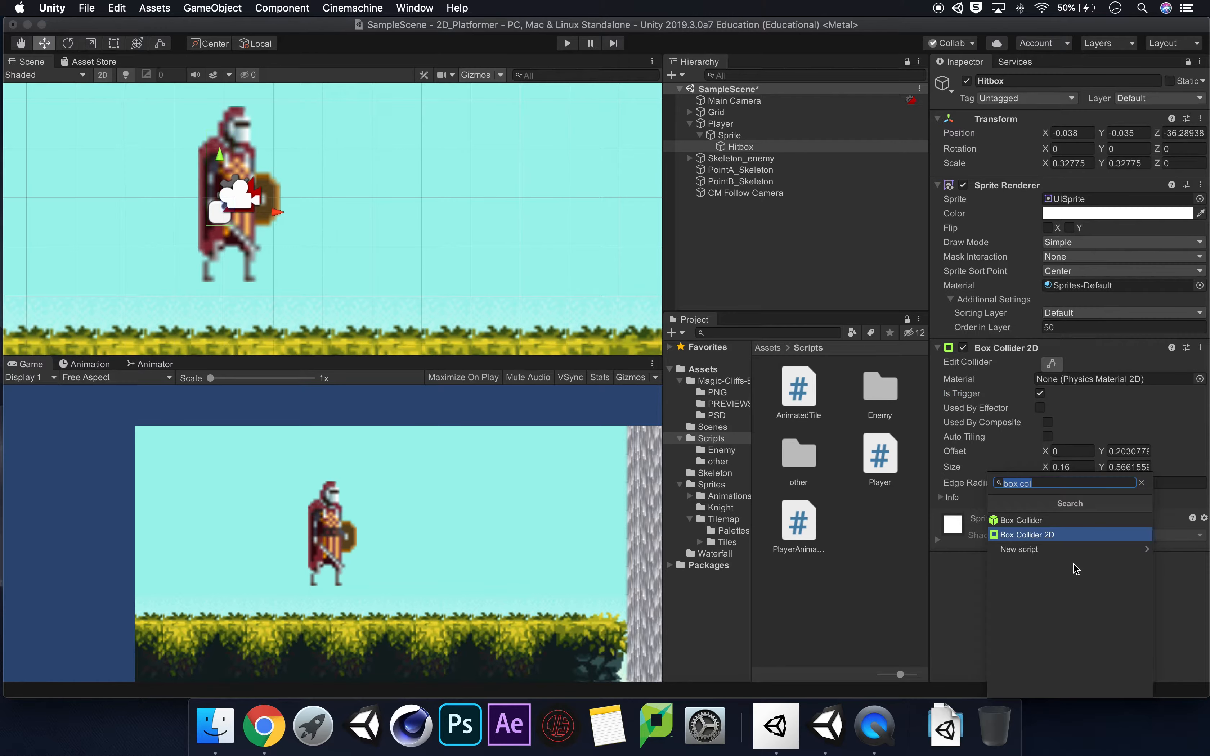
{"action": "type", "text": "rigi"}
{"action": "key", "text": "Return"}
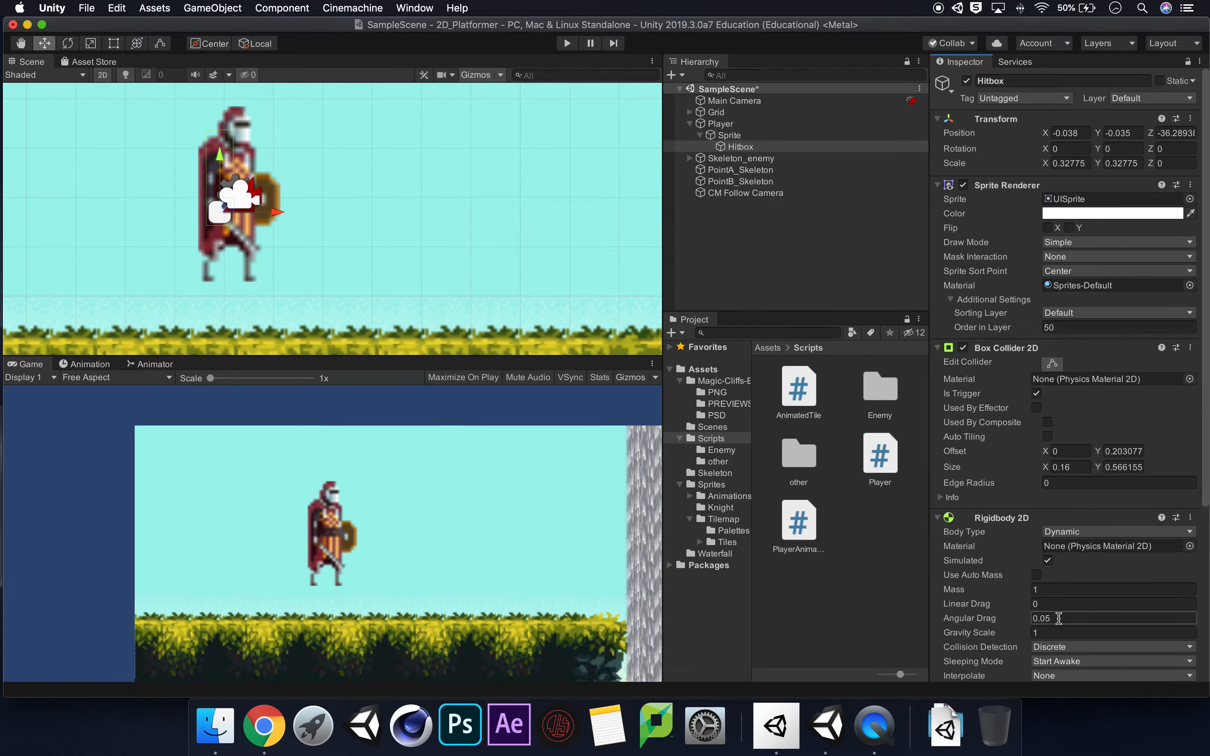
{"action": "left_click", "coordinate": [1058, 632]}
{"action": "type", "text": "0"}
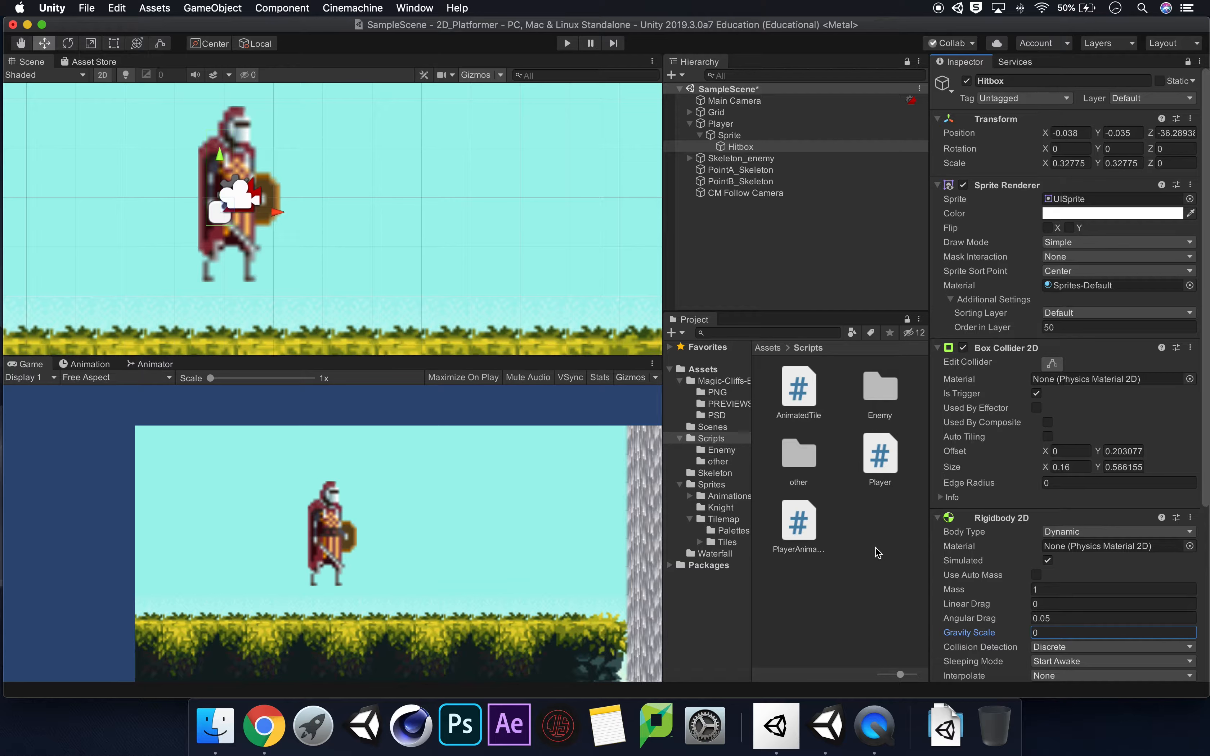
Create a C# script named Attack in the Scripts folder.
{"action": "right_click", "coordinate": [870, 525]}
{"action": "mouse_move", "coordinate": [947, 345]}
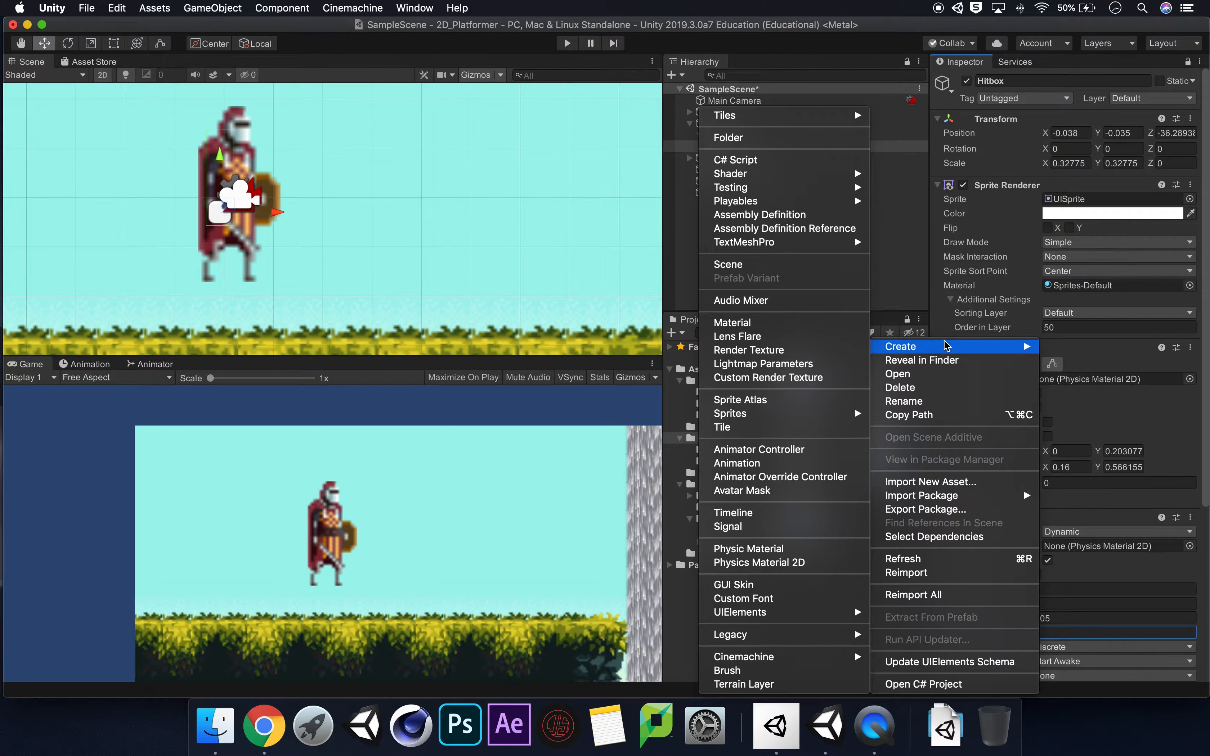
{"action": "left_click", "coordinate": [750, 160]}
{"action": "type", "text": "A"}
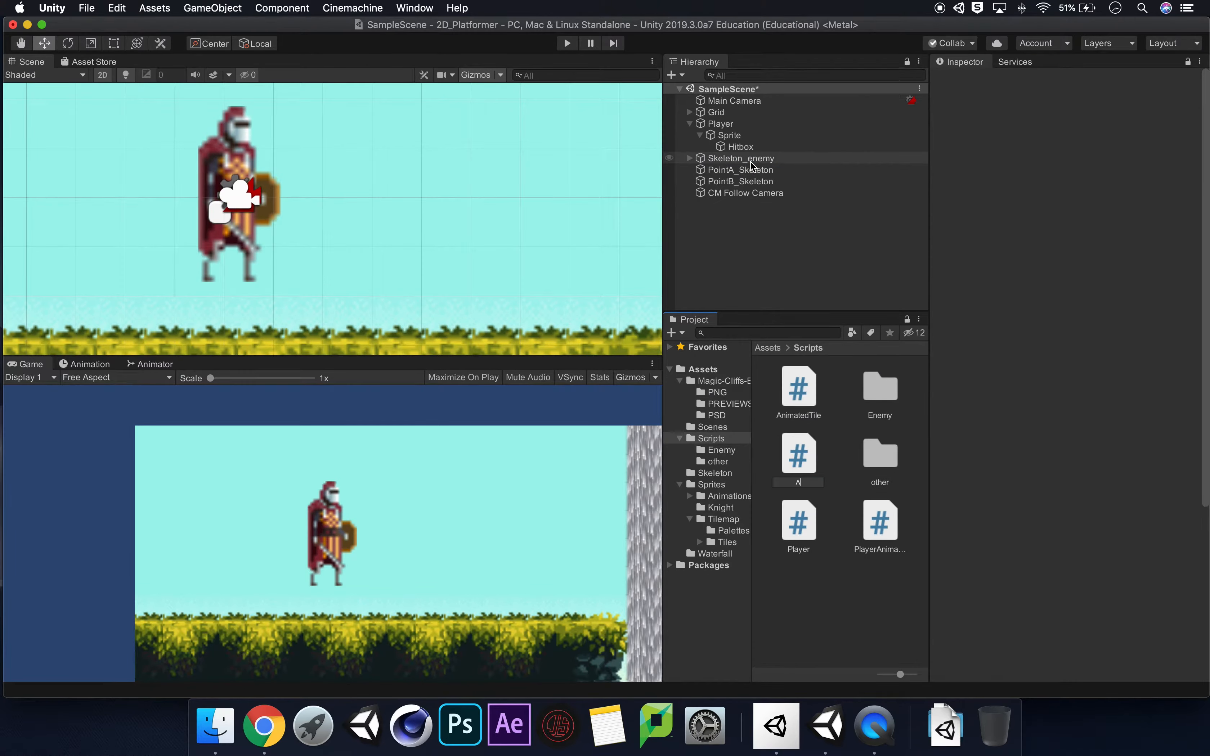
{"action": "type", "text": "ttack"}
{"action": "key", "text": "Return"}
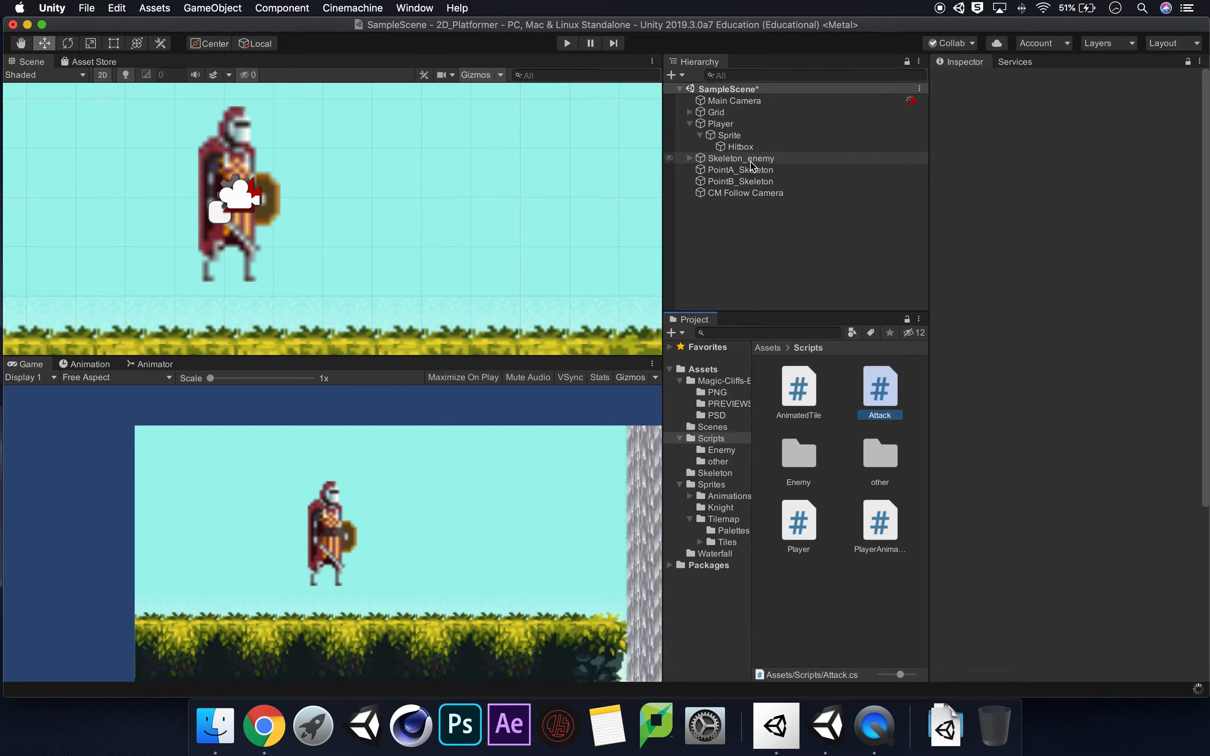
Attach the Attack script to the Hitbox, retrying once script compilation has finished.
{"action": "left_click_drag", "start_coordinate": [877, 378], "coordinate": [742, 147]}
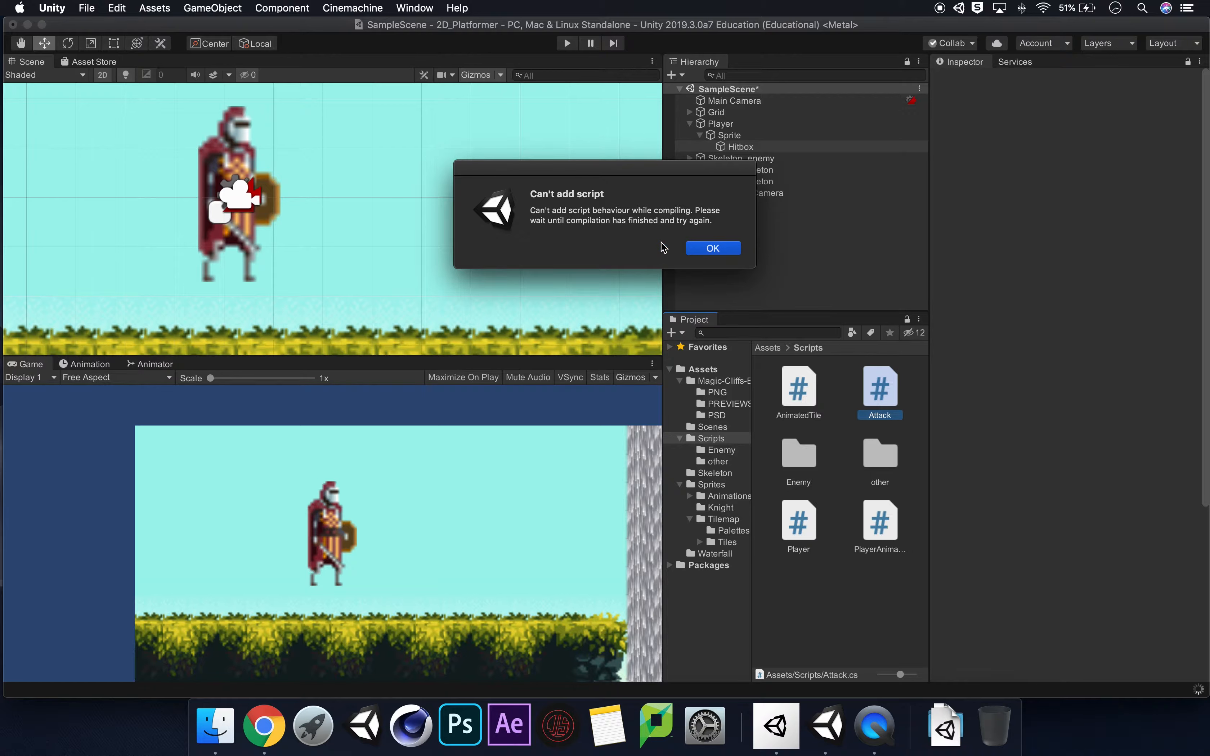
{"action": "left_click", "coordinate": [722, 249]}
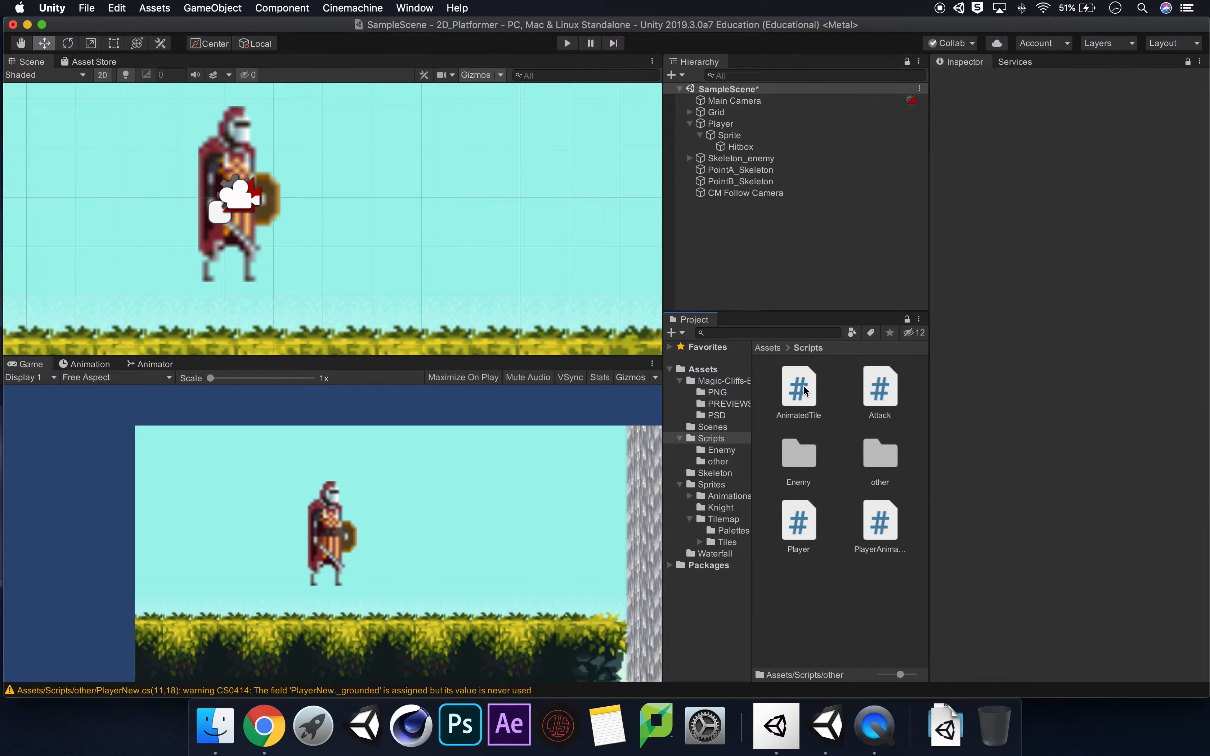
{"action": "left_click_drag", "start_coordinate": [876, 394], "coordinate": [742, 147]}
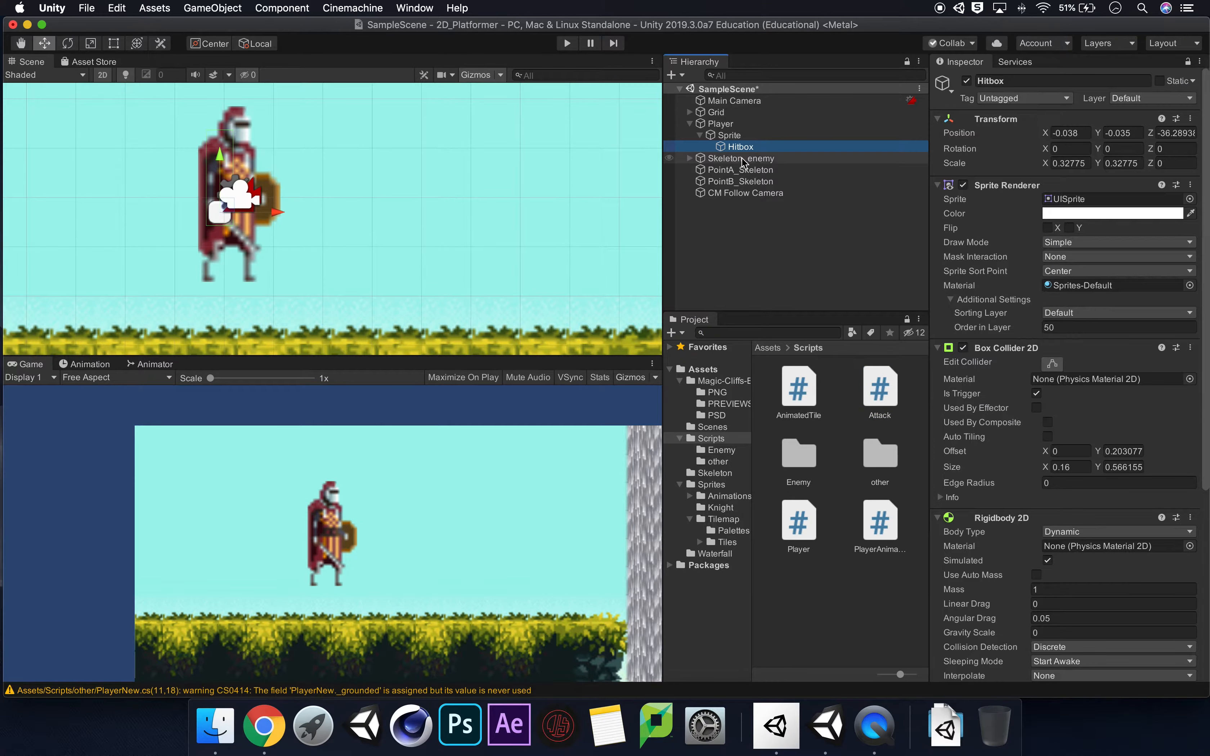
{"action": "scroll", "coordinate": [1015, 409], "scroll_direction": "down", "scroll_amount": 5}
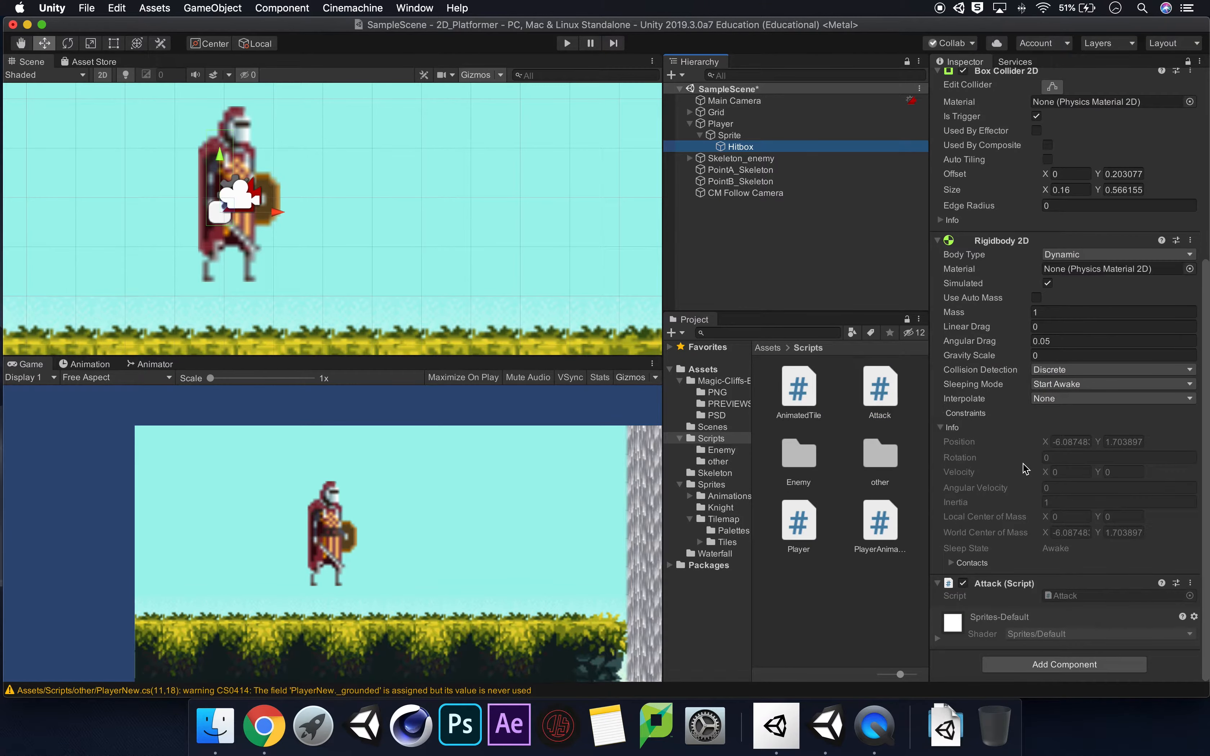
{"action": "scroll", "coordinate": [996, 447], "scroll_direction": "up", "scroll_amount": 5}
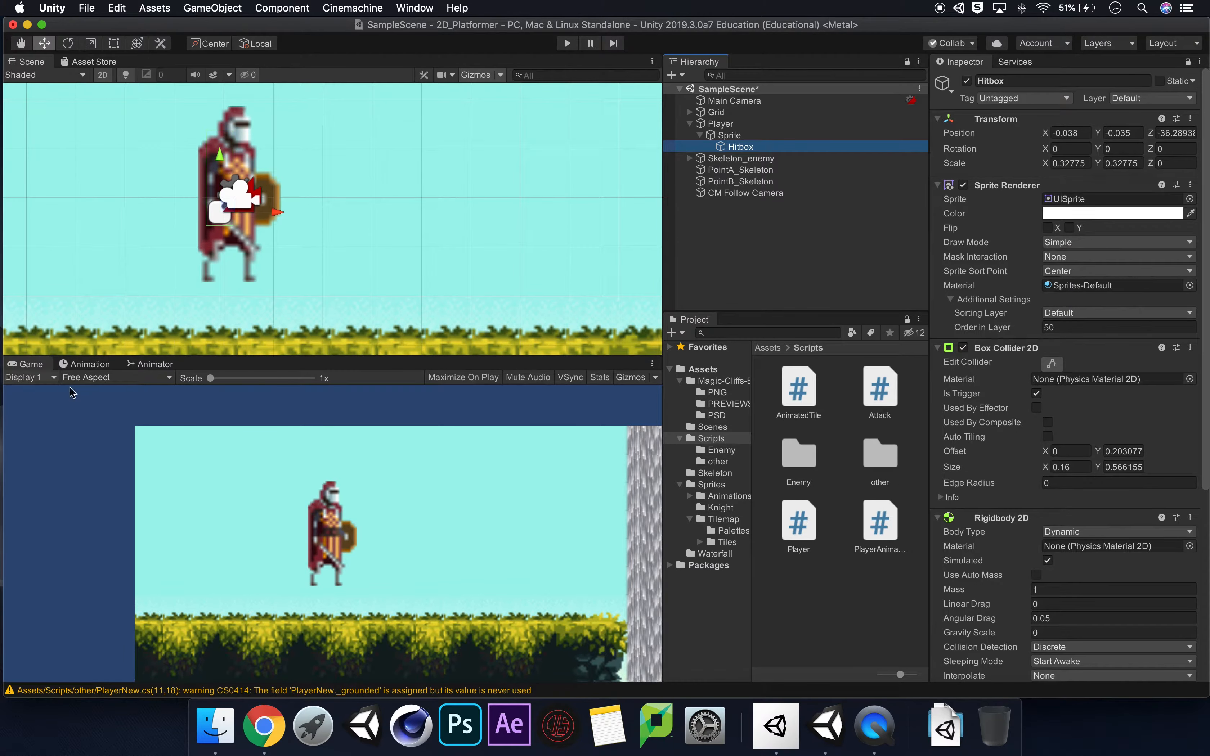
Show the knight's Attack clip in the Animation window and preview it at its first frame.
{"action": "left_click", "coordinate": [90, 364]}
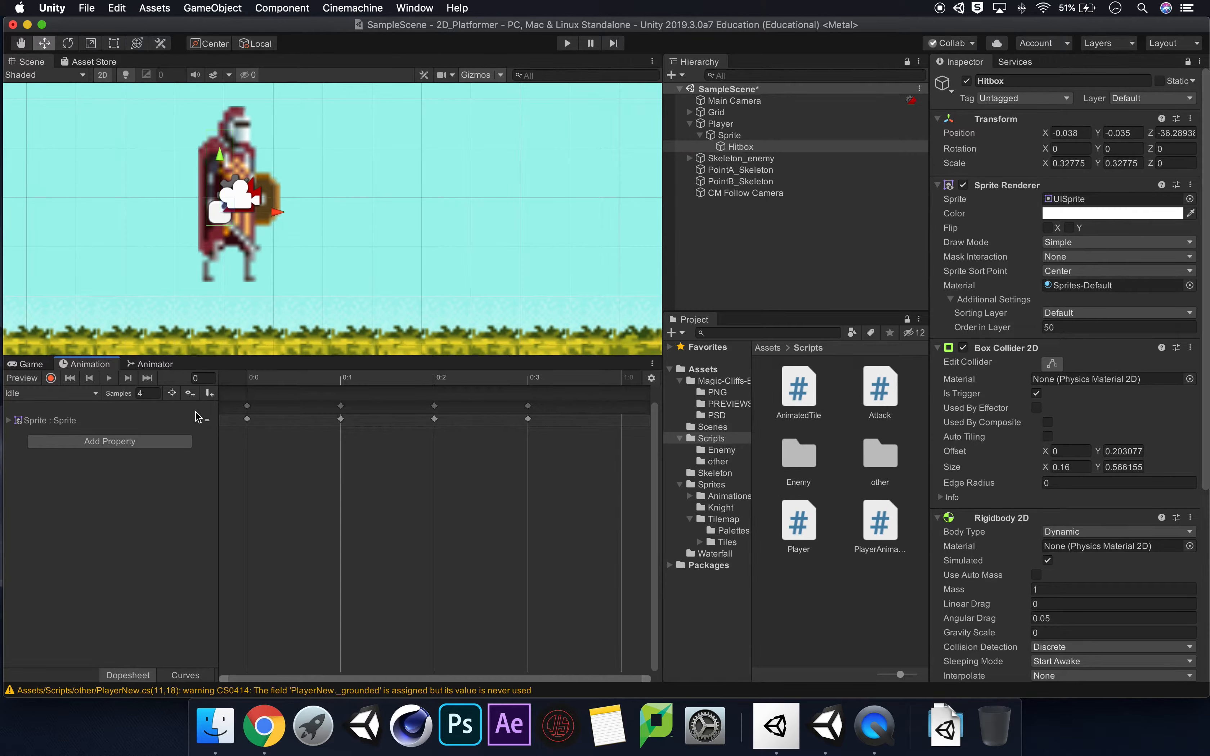
{"action": "left_click", "coordinate": [68, 395]}
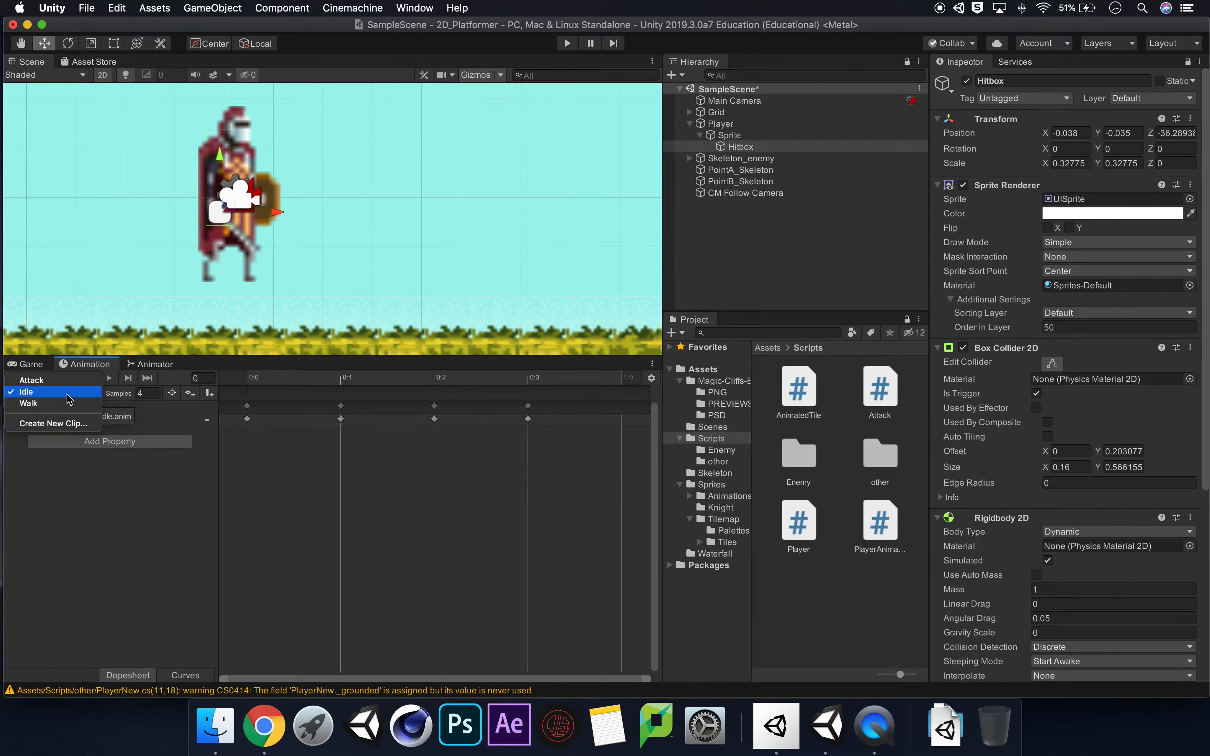
{"action": "left_click", "coordinate": [64, 383]}
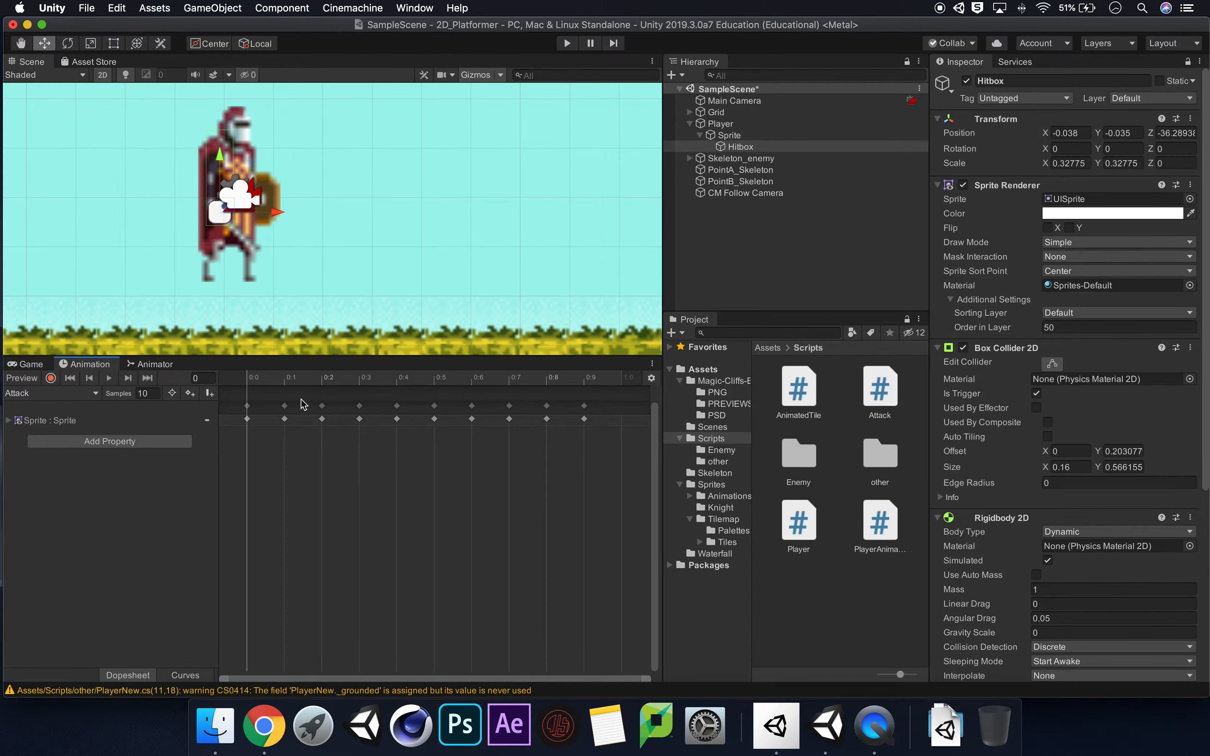
{"action": "left_click", "coordinate": [284, 383]}
{"action": "mouse_move", "coordinate": [270, 382]}
{"action": "left_mouse_down"}
{"action": "mouse_move", "coordinate": [254, 382]}
{"action": "mouse_move", "coordinate": [579, 389]}
{"action": "mouse_move", "coordinate": [263, 397]}
{"action": "left_mouse_up"}
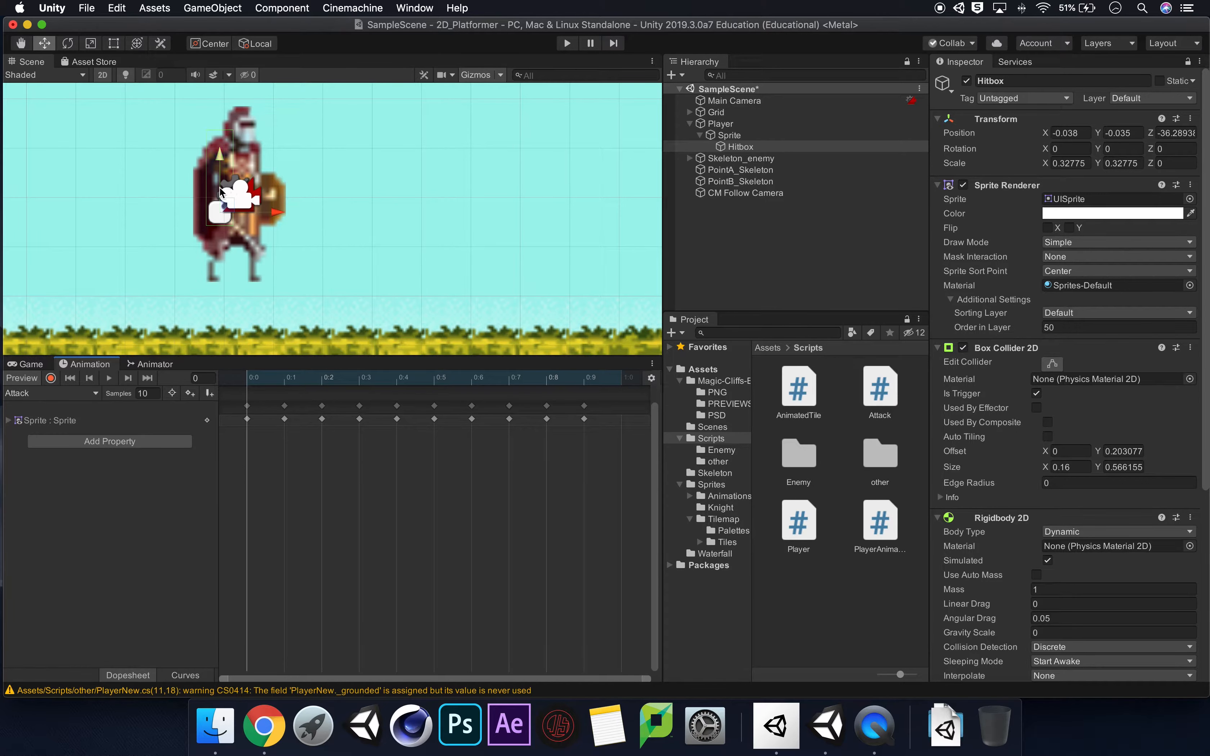
Shrink the Scene view's 3D gizmo icons to nearly their minimum size, leaving 3D Icons enabled.
{"action": "left_click", "coordinate": [499, 74]}
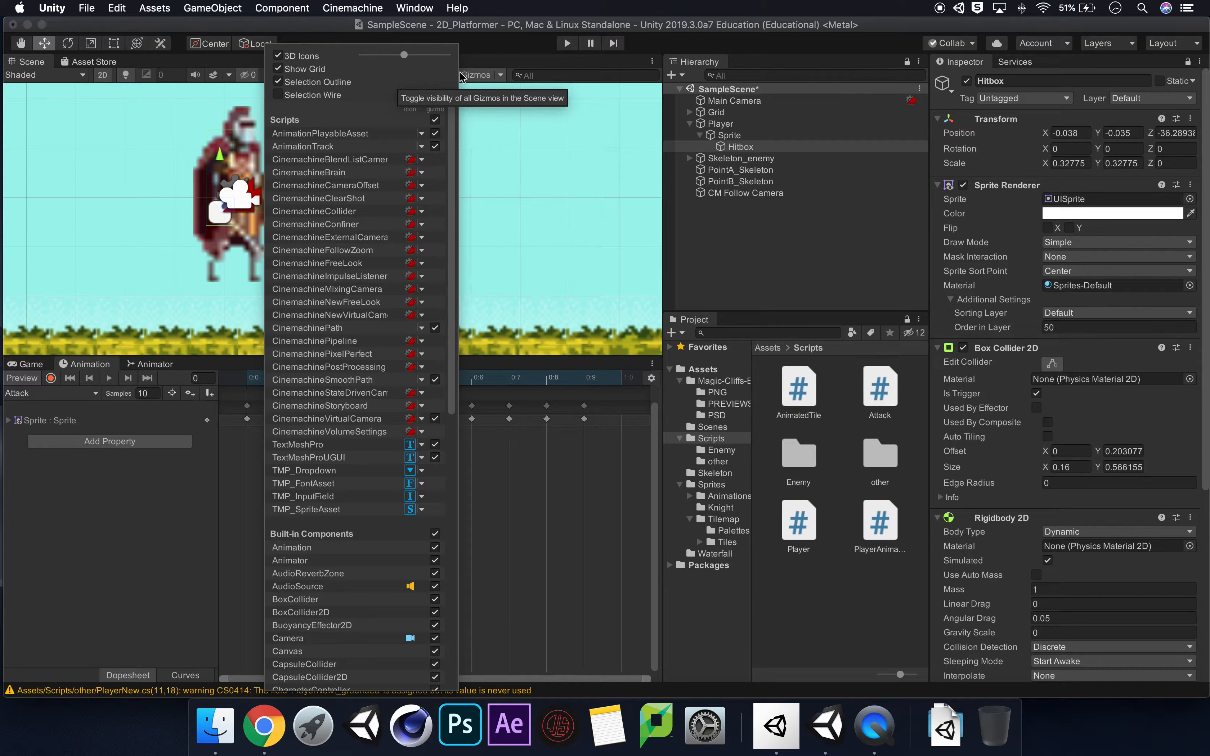
{"action": "left_click", "coordinate": [279, 56]}
{"action": "left_click", "coordinate": [280, 58]}
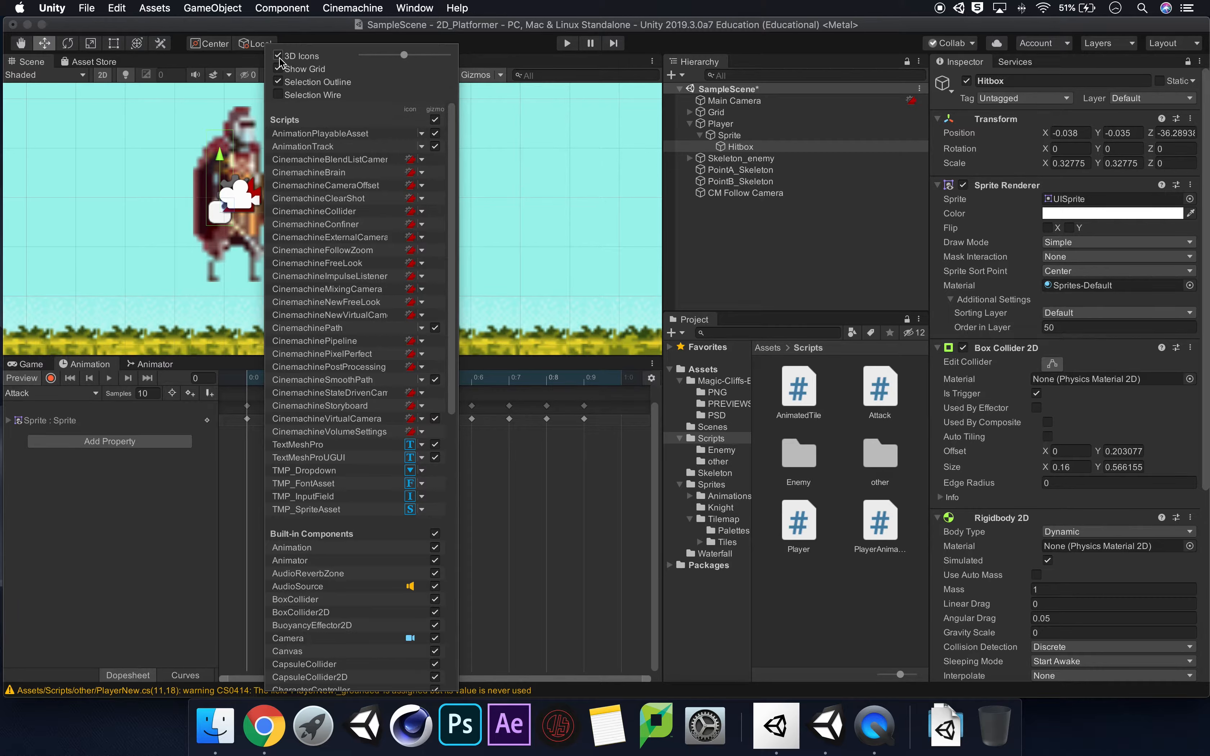
{"action": "left_click", "coordinate": [280, 57]}
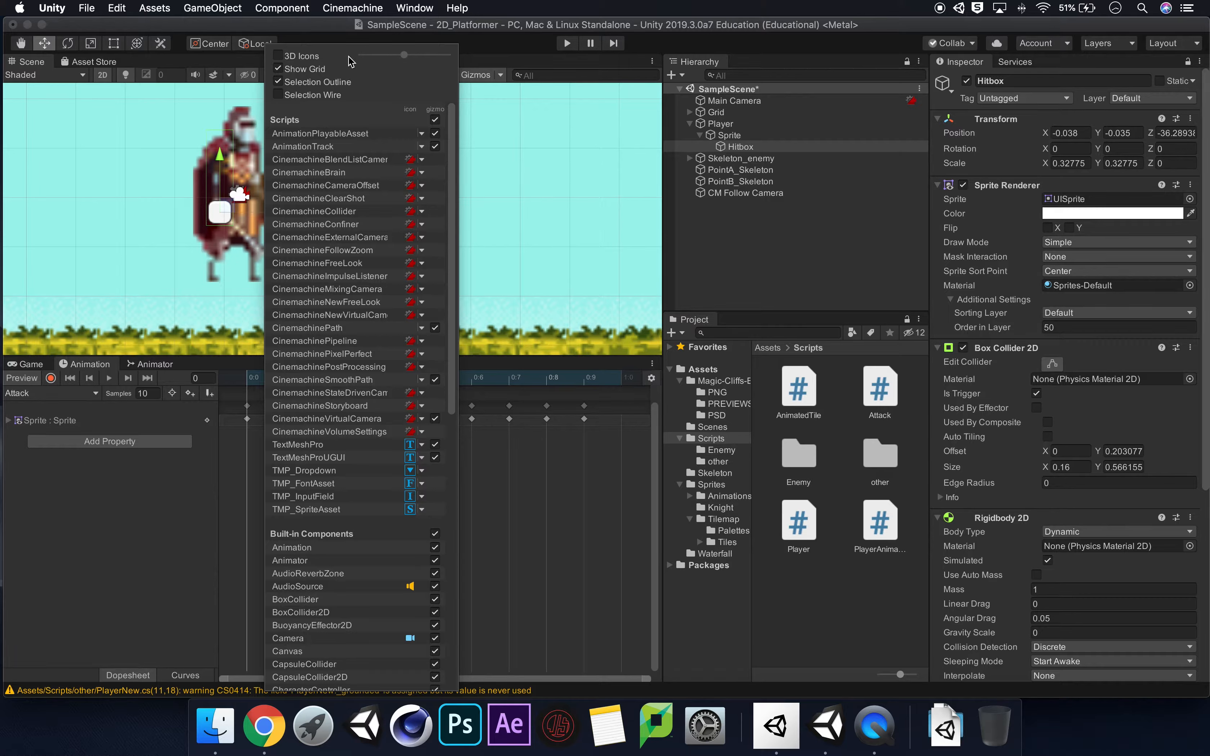
{"action": "left_click", "coordinate": [278, 55]}
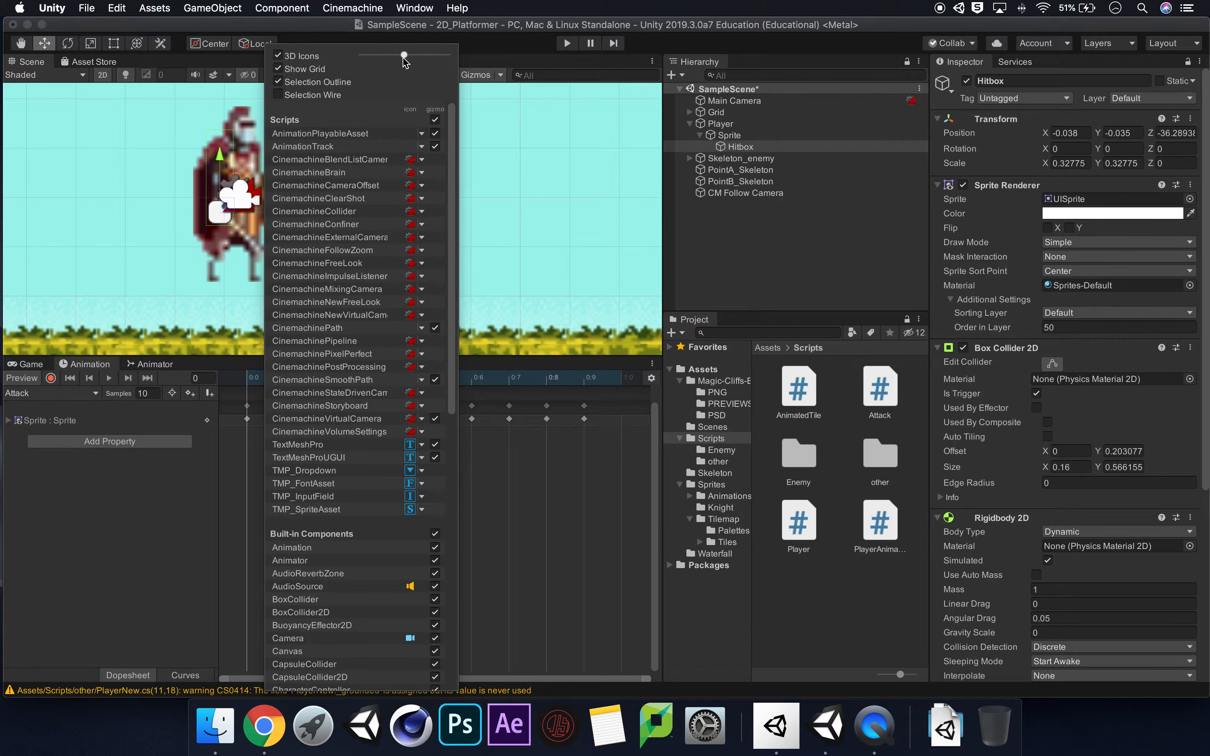
{"action": "left_click_drag", "start_coordinate": [403, 55], "coordinate": [361, 55]}
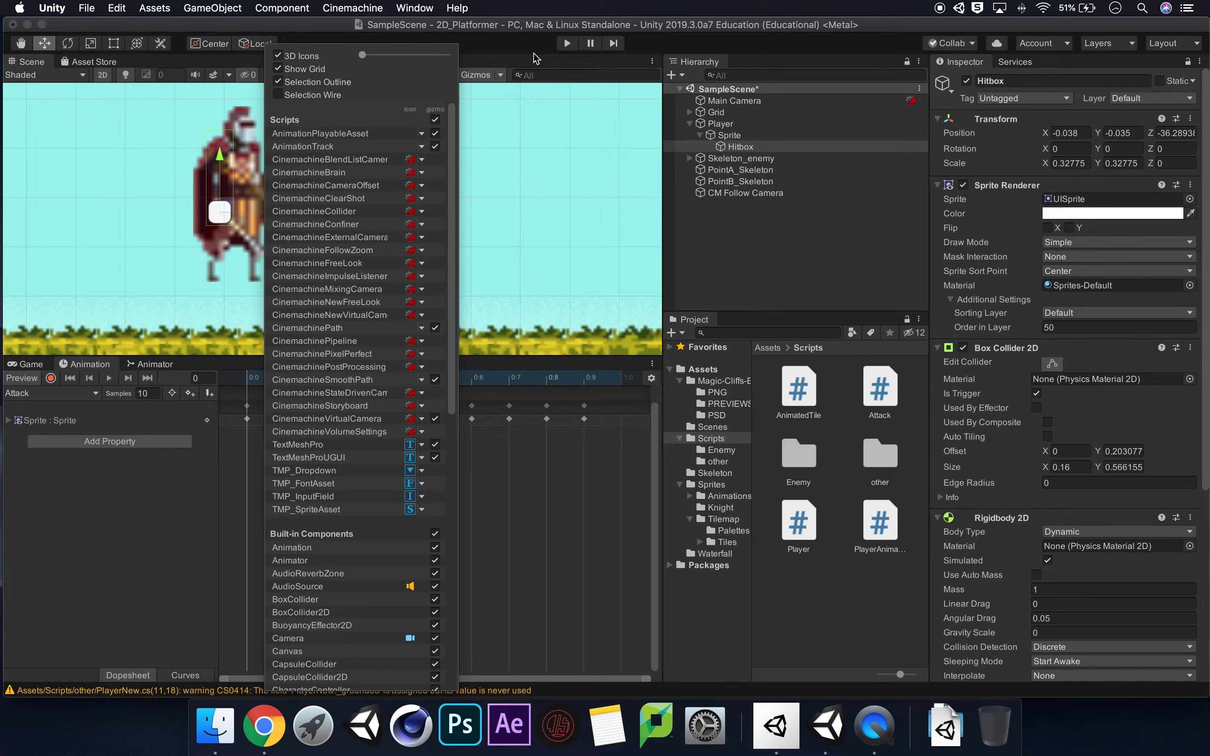
{"action": "left_click", "coordinate": [479, 75]}
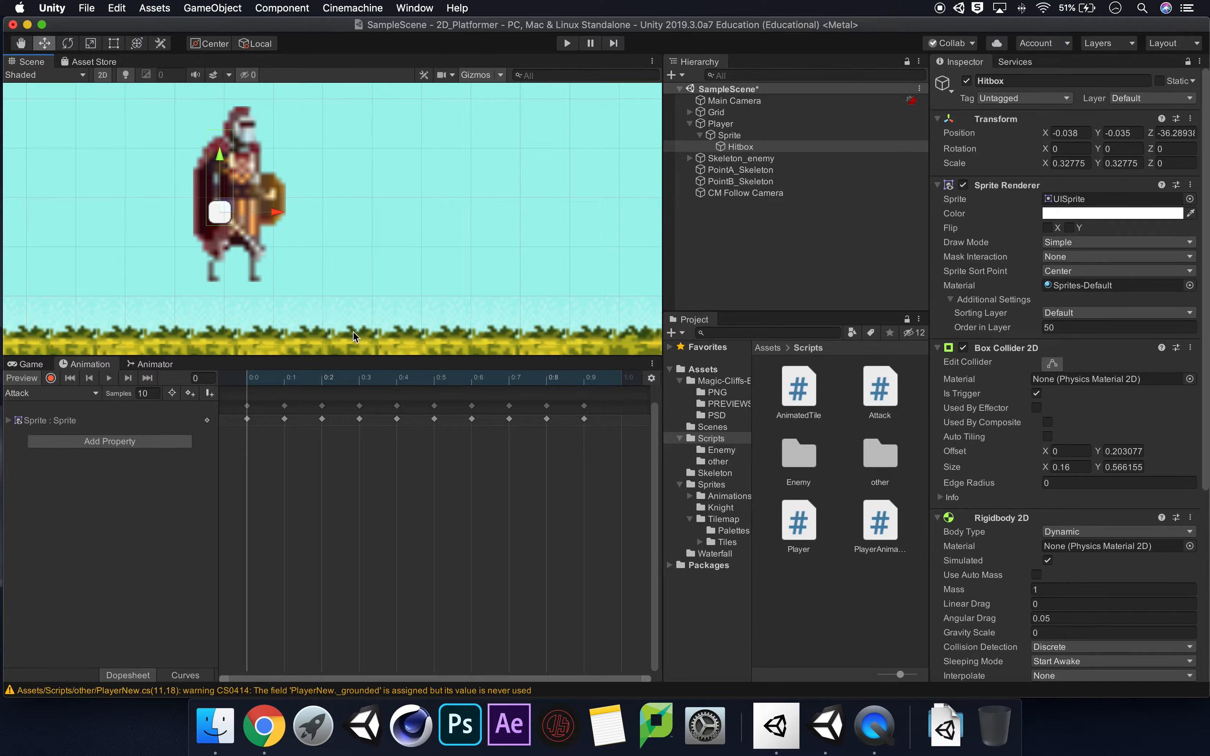
Scale the Hitbox down to about 0.149 in X and 0.262 in Y.
{"action": "scroll", "coordinate": [230, 226], "scroll_direction": "up", "scroll_amount": 1}
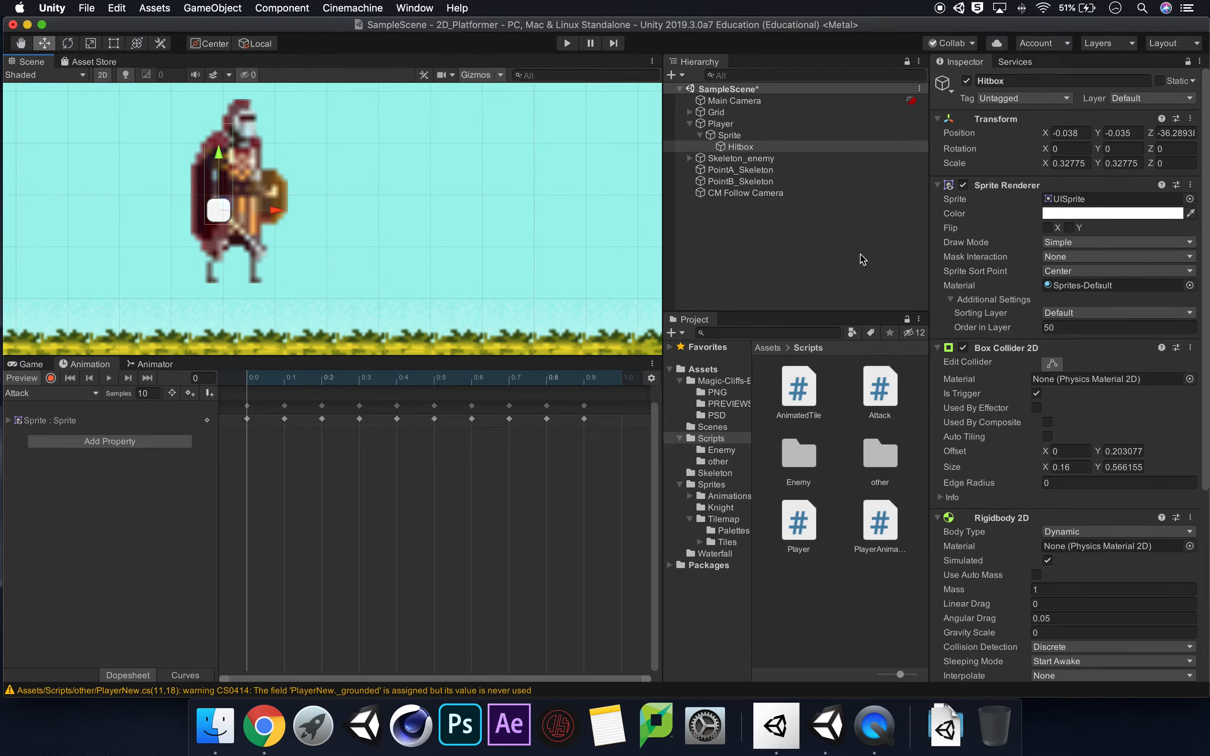
{"action": "scroll", "coordinate": [229, 255], "scroll_direction": "up", "scroll_amount": 1}
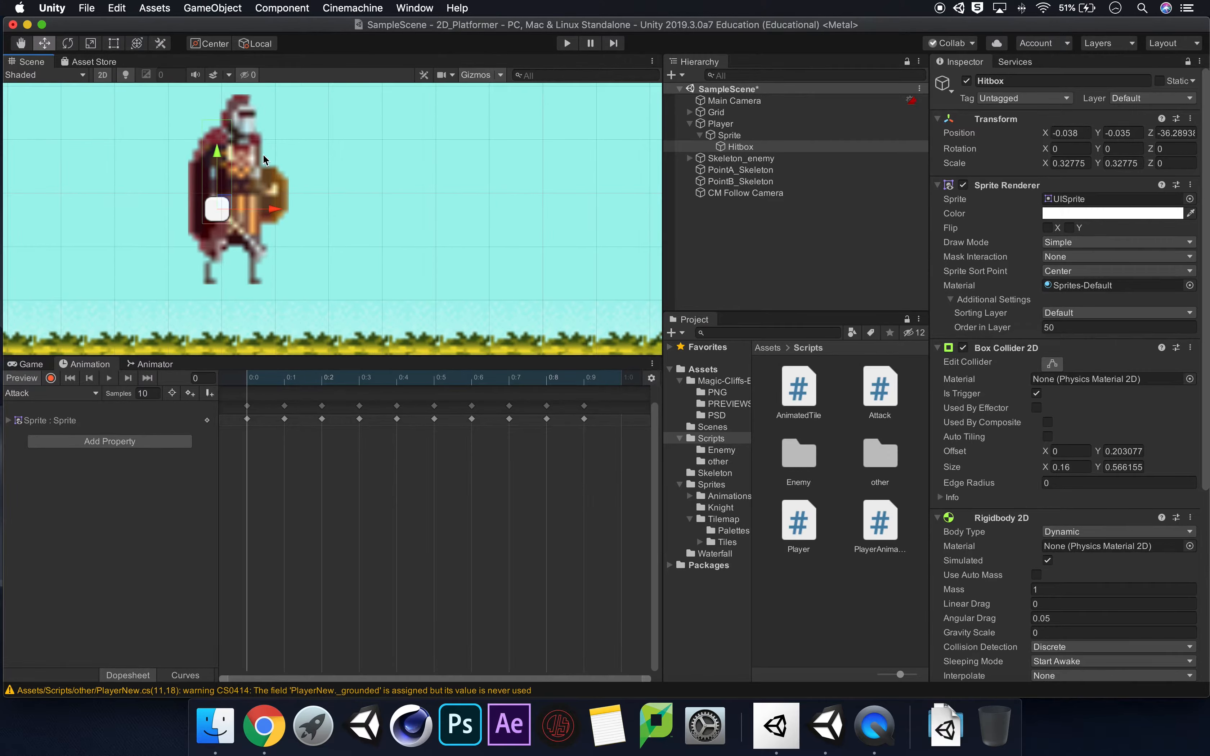
{"action": "left_click", "coordinate": [92, 45]}
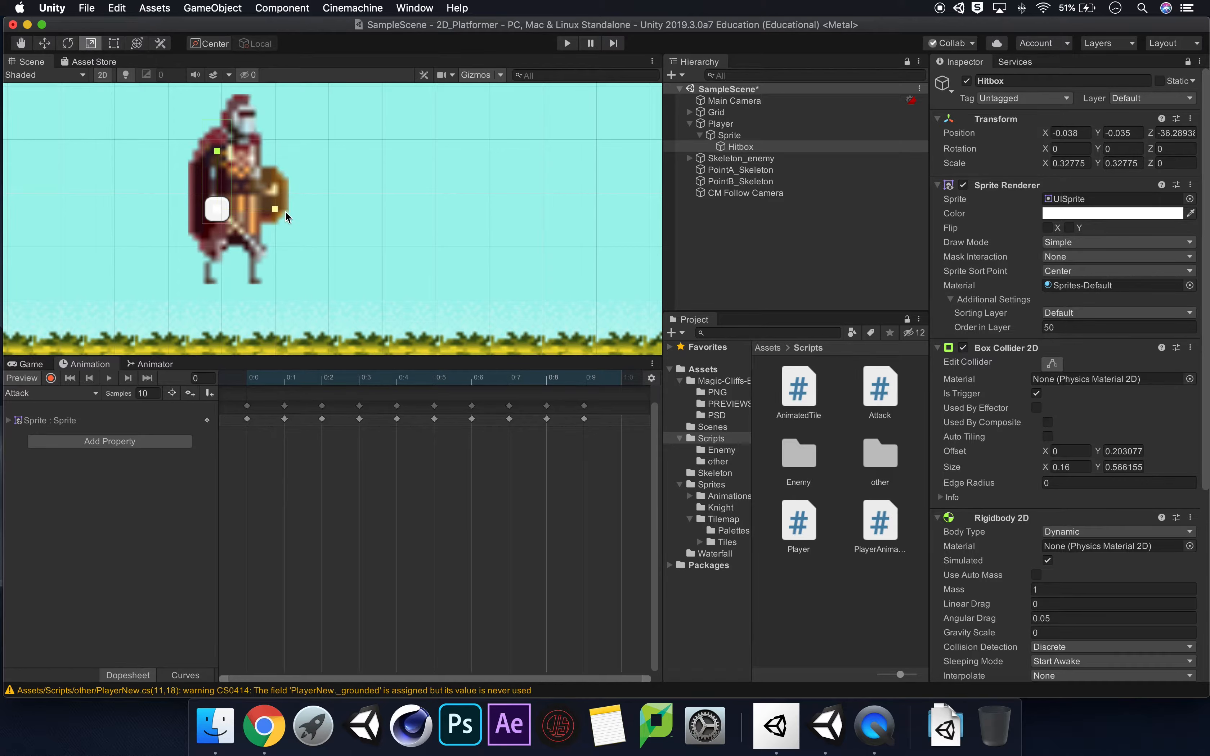
{"action": "left_click_drag", "start_coordinate": [272, 209], "coordinate": [252, 205]}
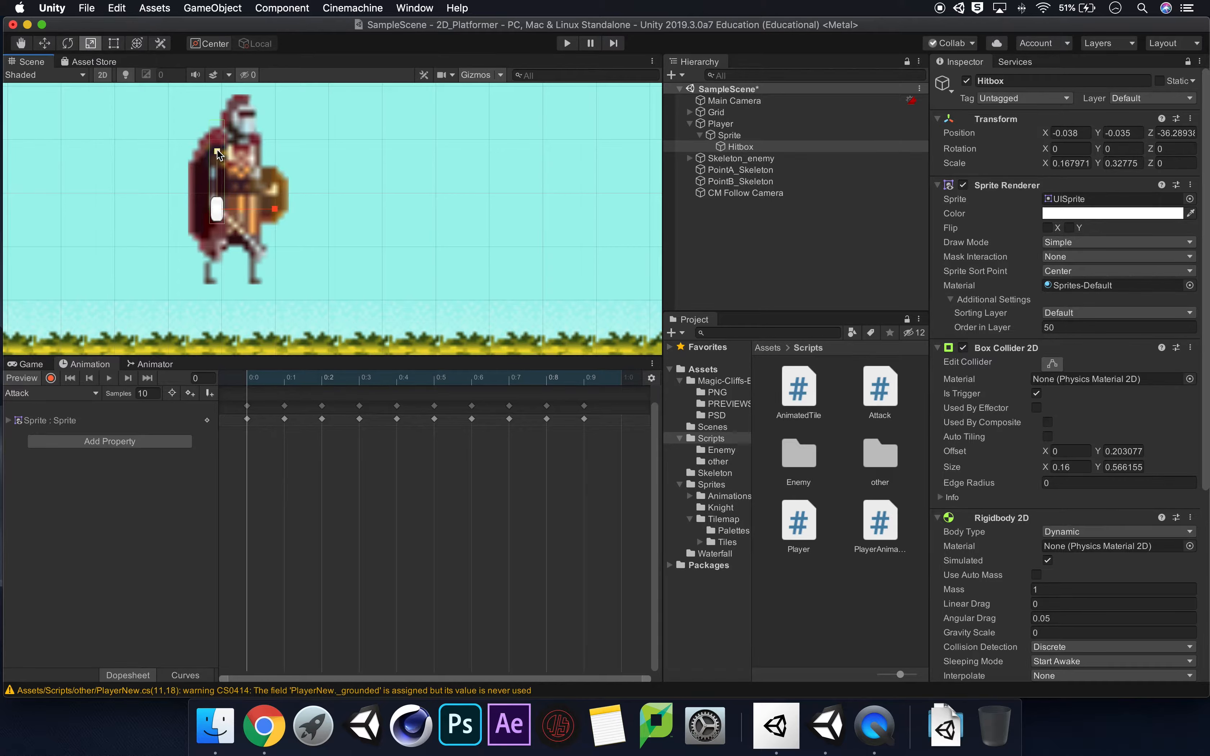
{"action": "left_click_drag", "start_coordinate": [216, 150], "coordinate": [217, 164]}
{"action": "left_click_drag", "start_coordinate": [279, 209], "coordinate": [272, 209]}
Start recording in the Attack clip and rotate the Hitbox to about 228.5° around Z at frame 0, aligning it with the sword.
{"action": "left_click", "coordinate": [51, 378]}
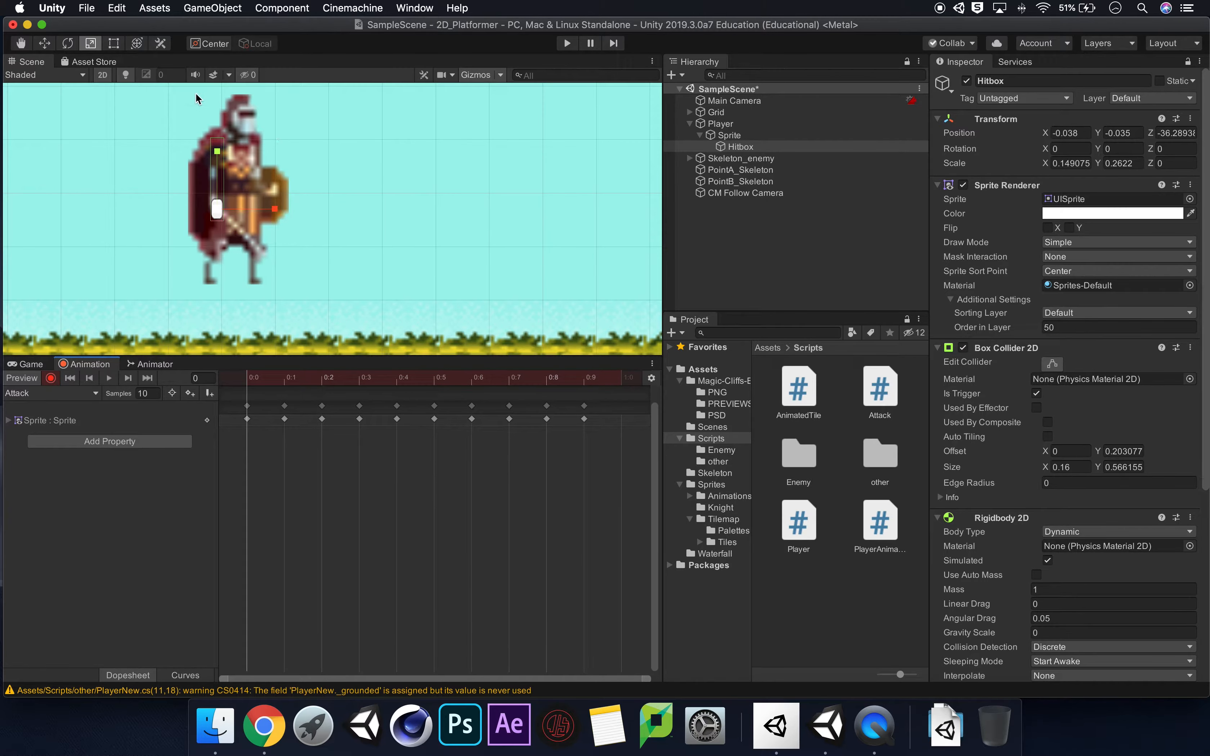
{"action": "key", "text": "e"}
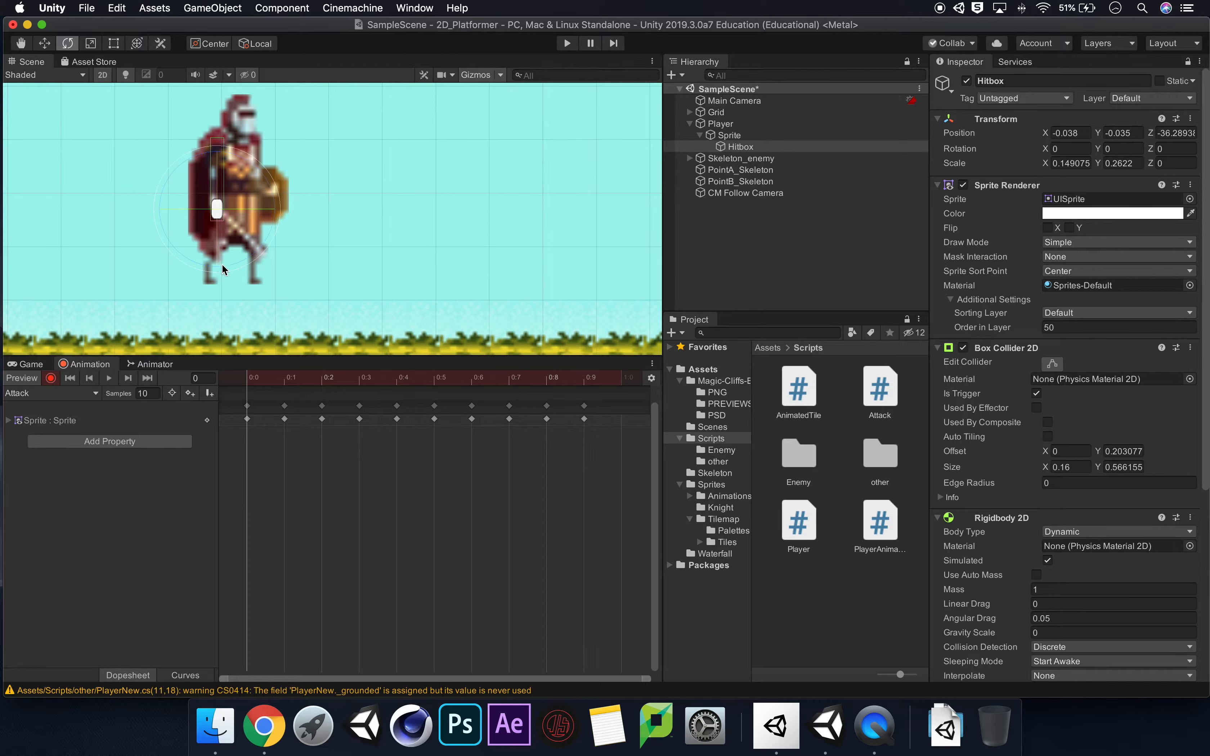
{"action": "left_click_drag", "start_coordinate": [226, 263], "coordinate": [332, 169]}
{"action": "left_click_drag", "start_coordinate": [208, 263], "coordinate": [251, 222]}
{"action": "left_click_drag", "start_coordinate": [213, 264], "coordinate": [402, 189]}
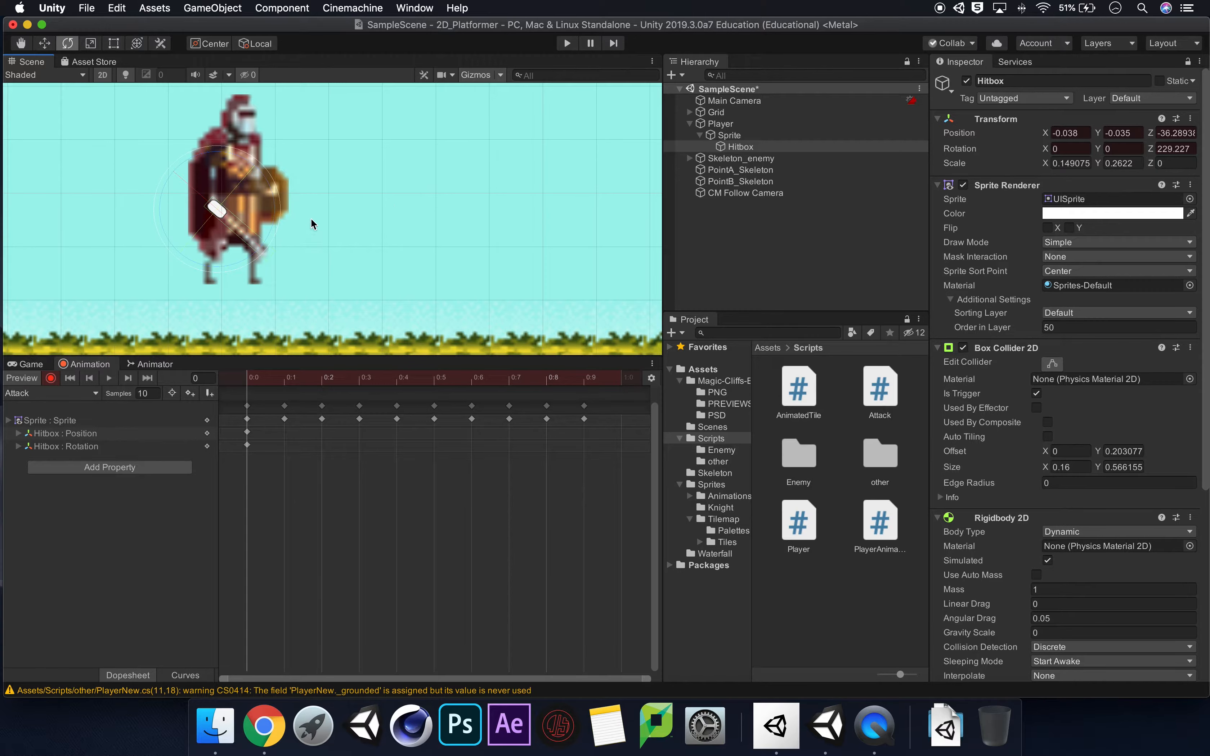
{"action": "left_click_drag", "start_coordinate": [275, 200], "coordinate": [275, 202]}
Shorten the Hitbox's box collider at frame 0 to about 0.542 in Y with a Y offset of about 0.191, matching the sword's length.
{"action": "left_click", "coordinate": [499, 74]}
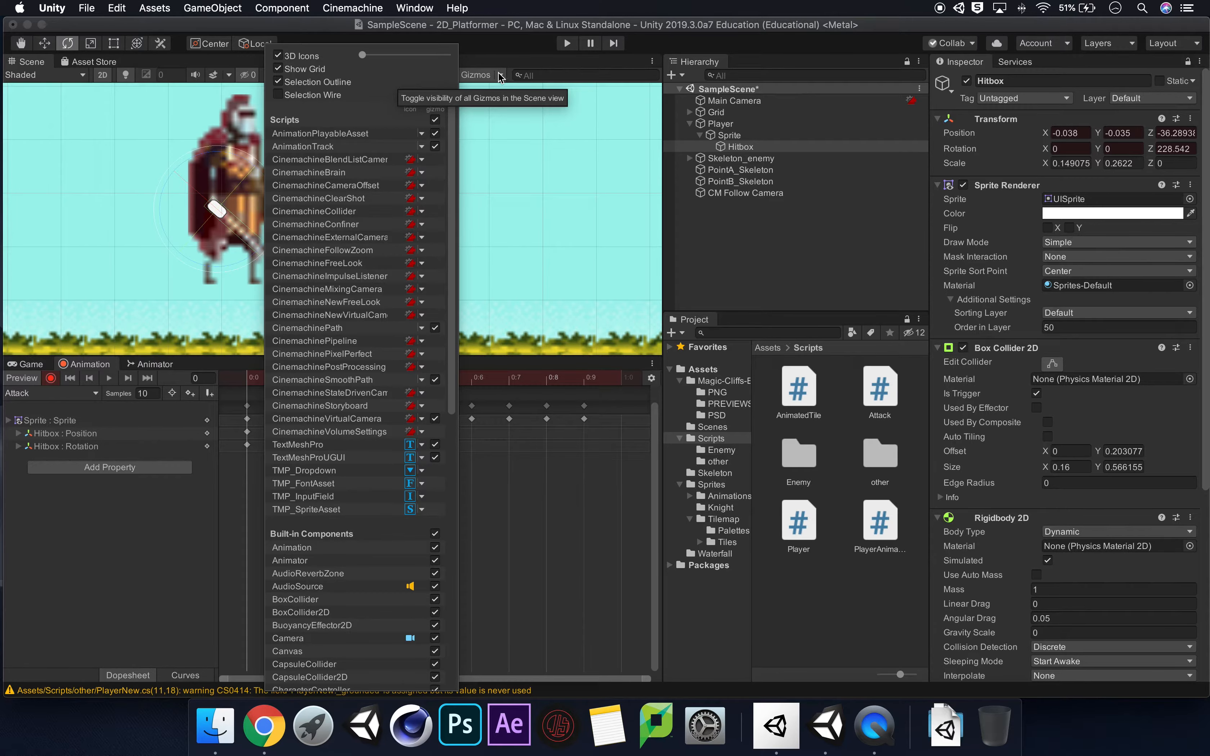
{"action": "left_click", "coordinate": [500, 63]}
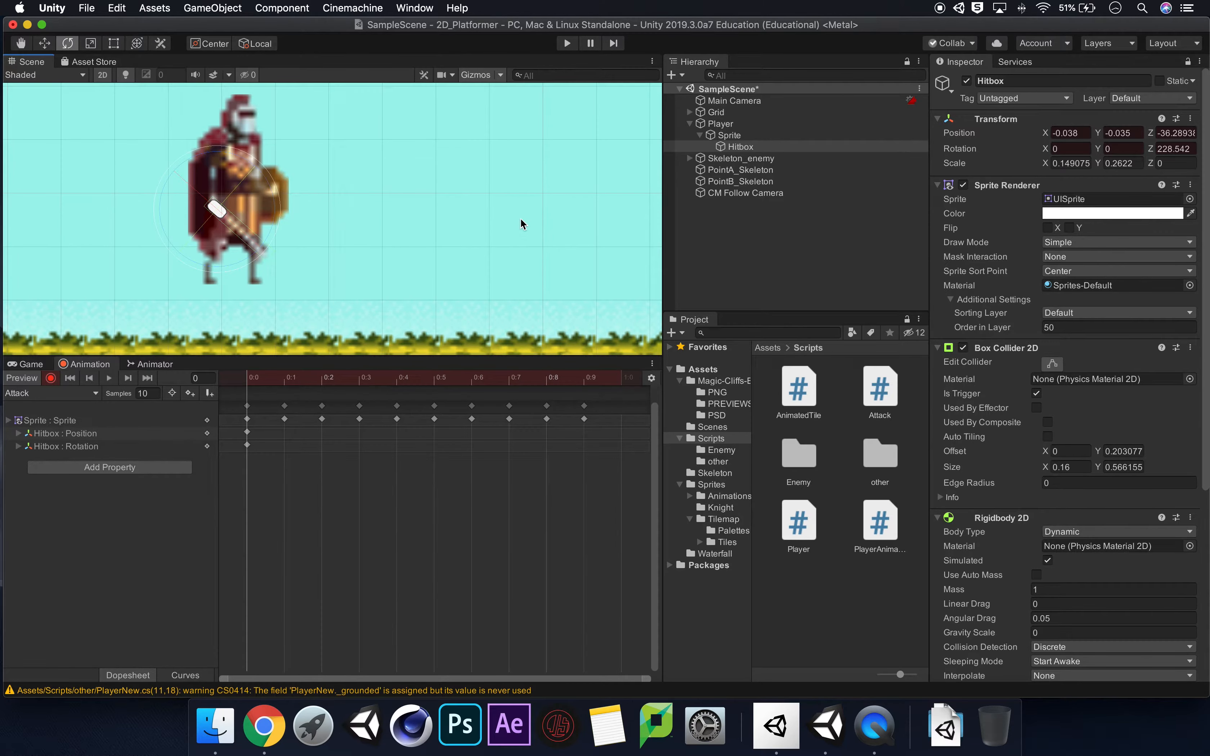
{"action": "left_click", "coordinate": [1052, 363]}
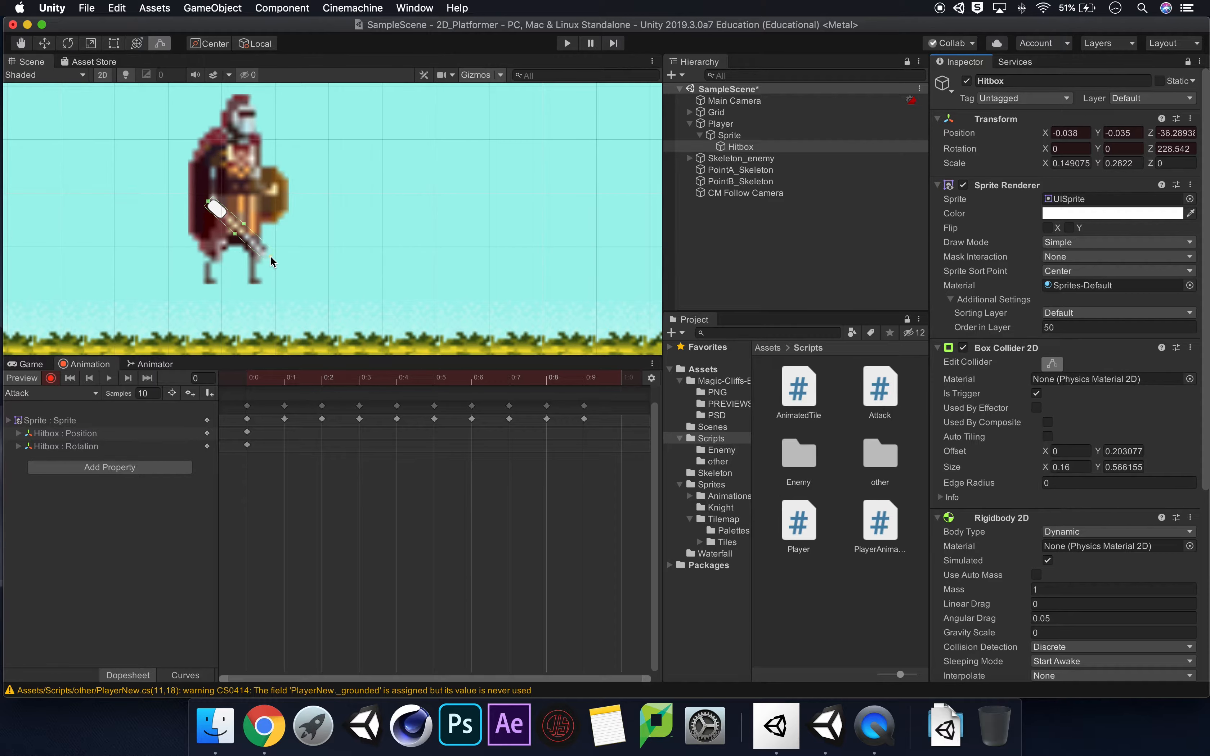
{"action": "left_click_drag", "start_coordinate": [272, 260], "coordinate": [267, 253]}
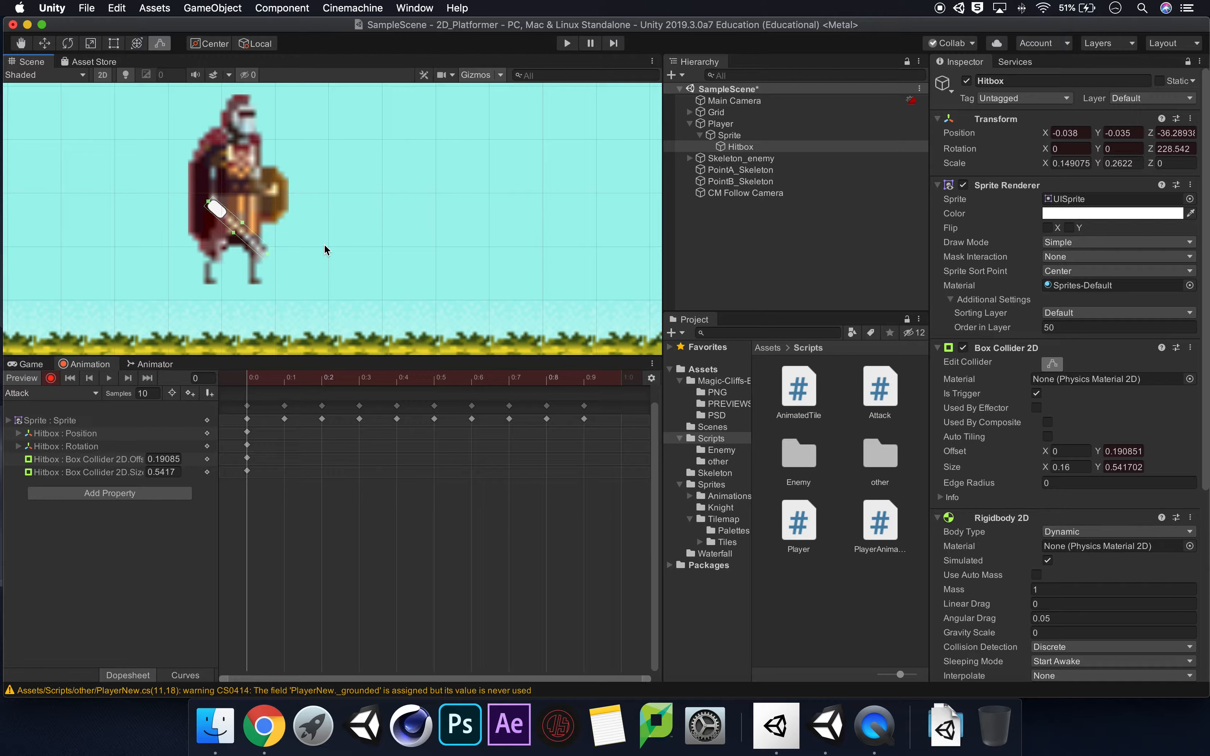
At frame 1 of the Attack clip, rotate the Hitbox to about 51° around Z, following the raised sword.
{"action": "left_click", "coordinate": [284, 385]}
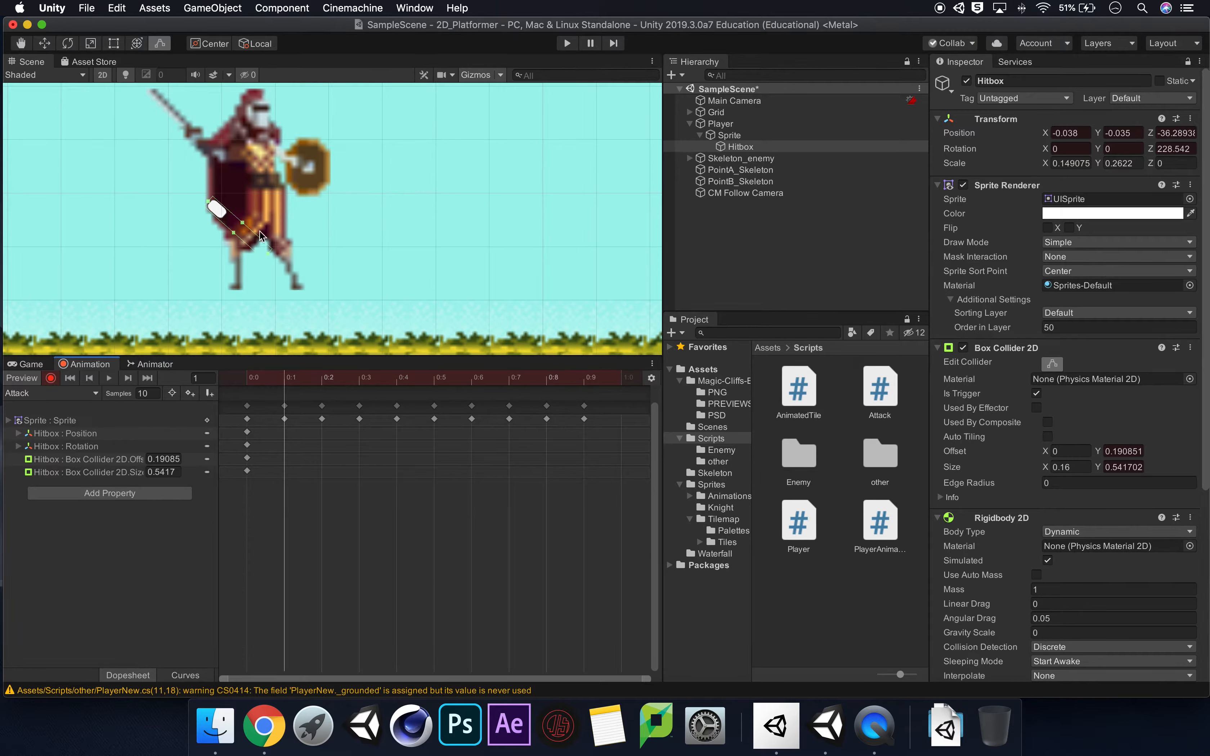
{"action": "left_click", "coordinate": [74, 44]}
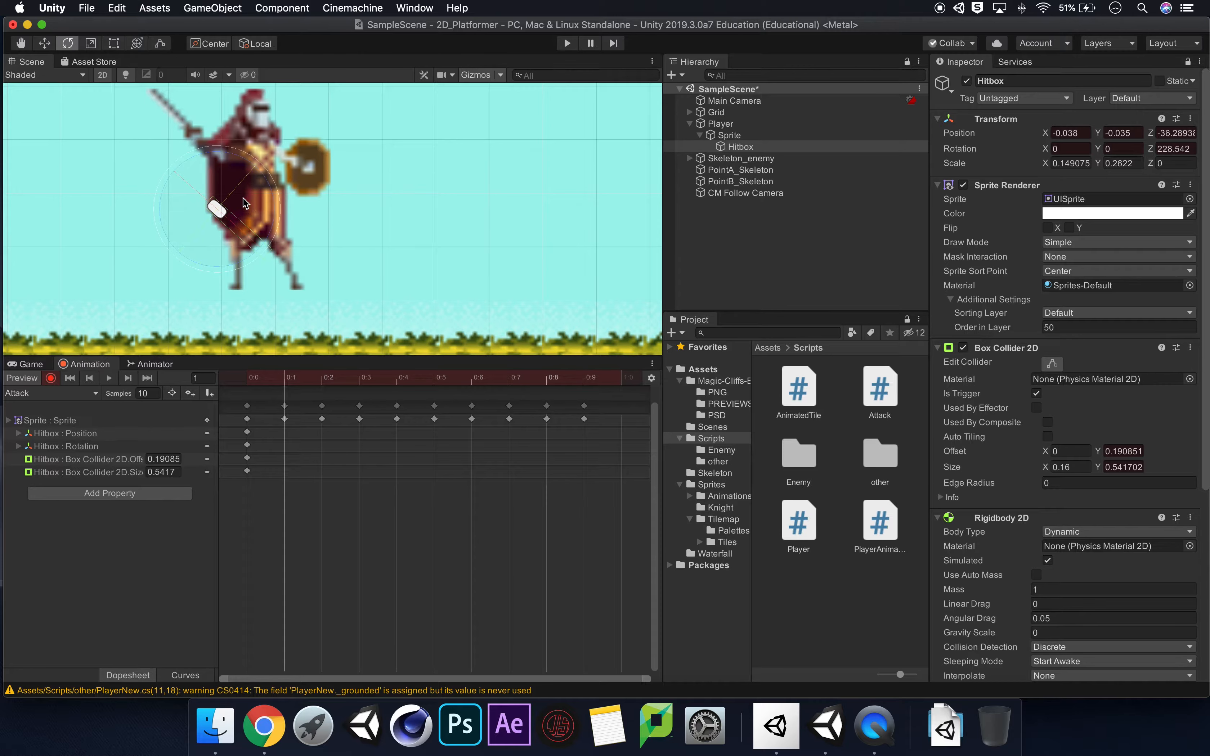
{"action": "left_click_drag", "start_coordinate": [264, 174], "coordinate": [369, 101]}
{"action": "left_click_drag", "start_coordinate": [275, 198], "coordinate": [232, 413]}
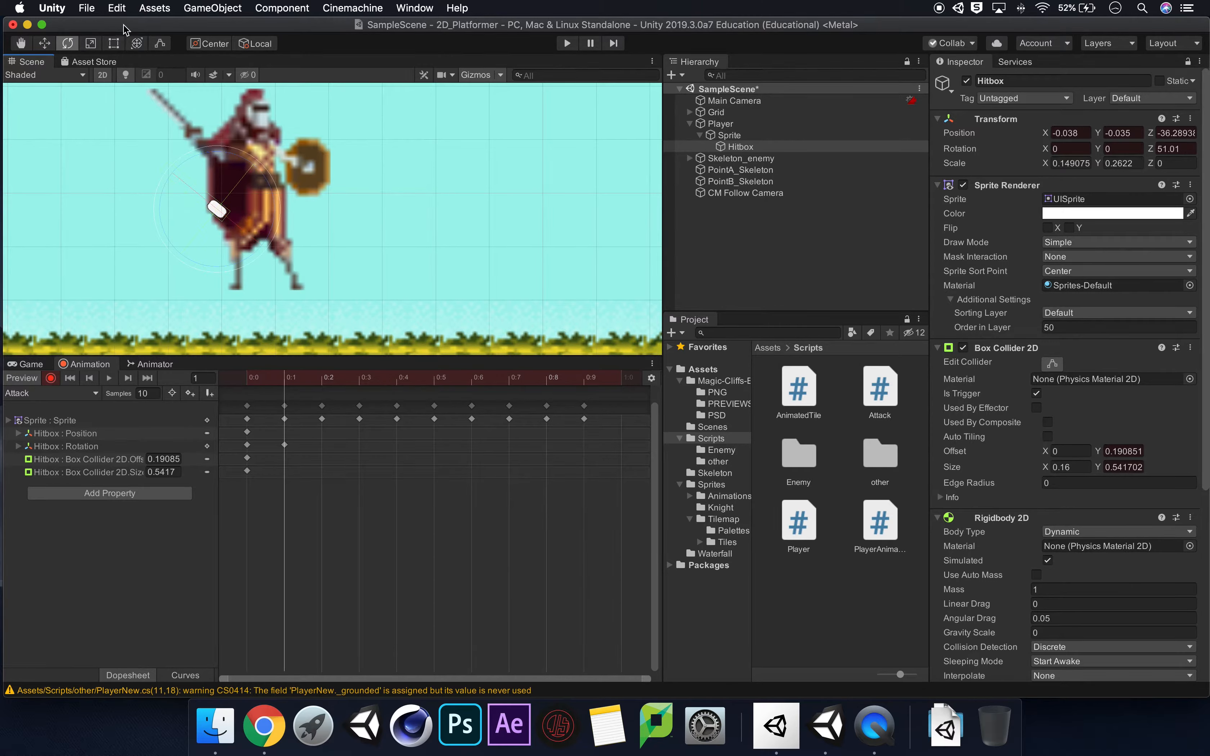
Move the Hitbox at frame 1 onto the raised sword's hilt, at about X -0.076, Y 0.094.
{"action": "left_click", "coordinate": [42, 46]}
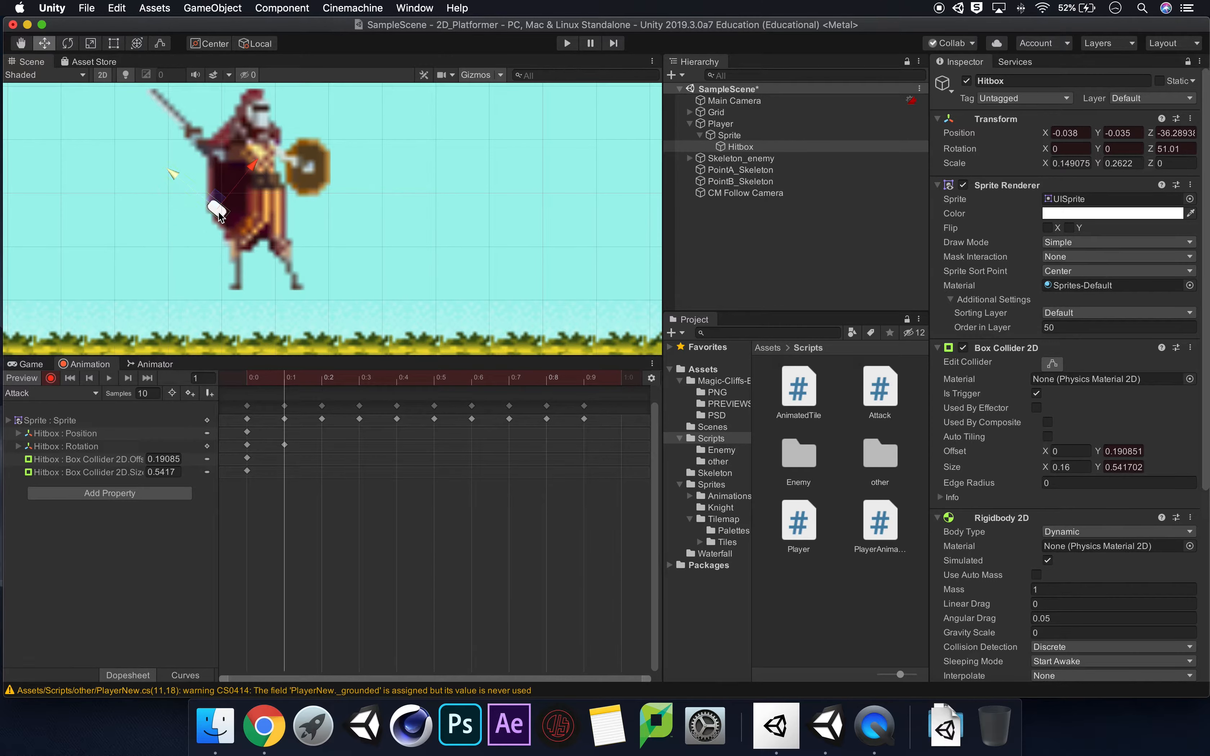
{"action": "left_click_drag", "start_coordinate": [215, 200], "coordinate": [188, 129]}
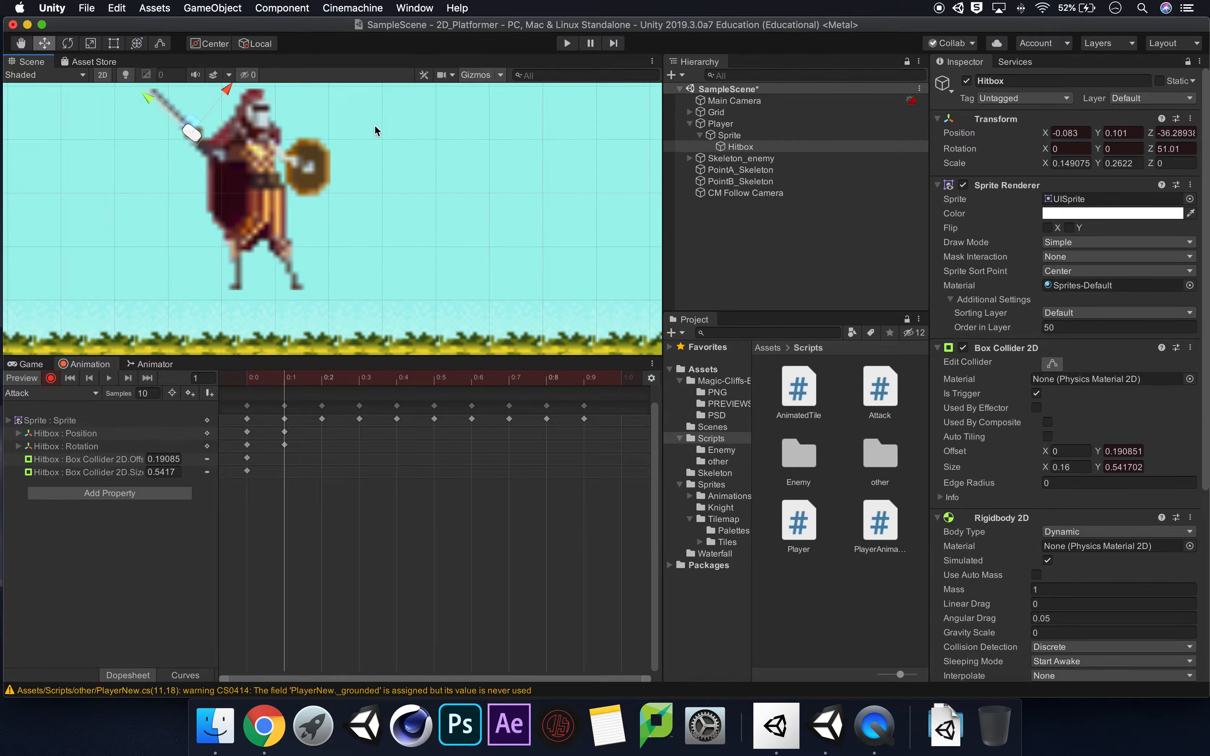
{"action": "scroll", "coordinate": [310, 179], "scroll_direction": "down", "scroll_amount": 1}
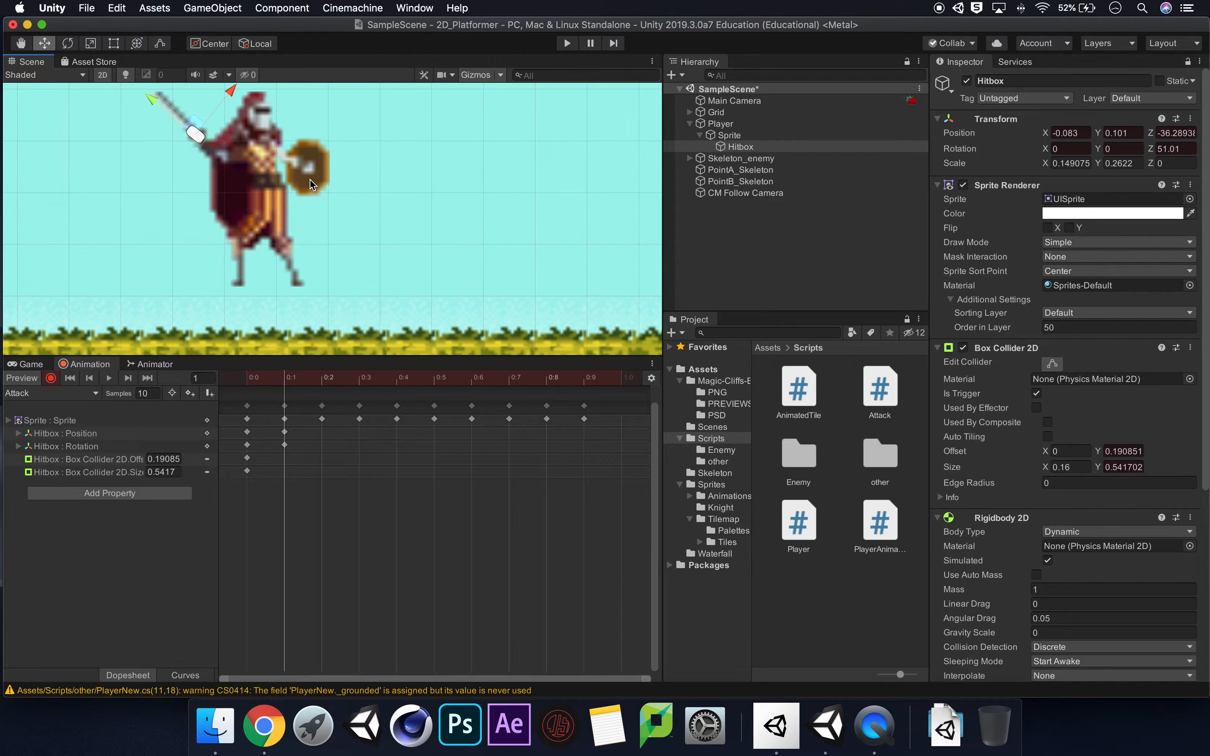
{"action": "left_click_drag", "start_coordinate": [196, 126], "coordinate": [201, 137]}
Fine-tune the Hitbox's Z rotation at frame 1 to about 43.4°, checking the collider outline against the blade.
{"action": "left_click", "coordinate": [68, 42]}
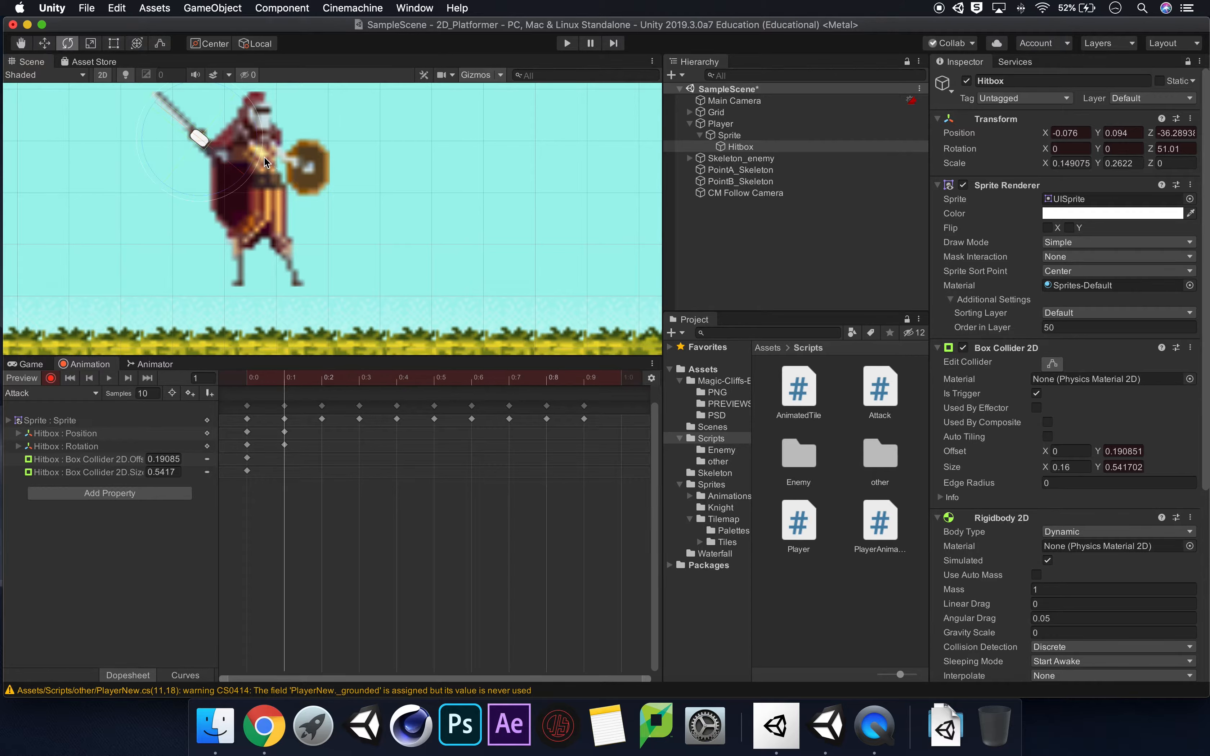
{"action": "left_click_drag", "start_coordinate": [259, 163], "coordinate": [253, 161]}
{"action": "left_click", "coordinate": [1053, 364]}
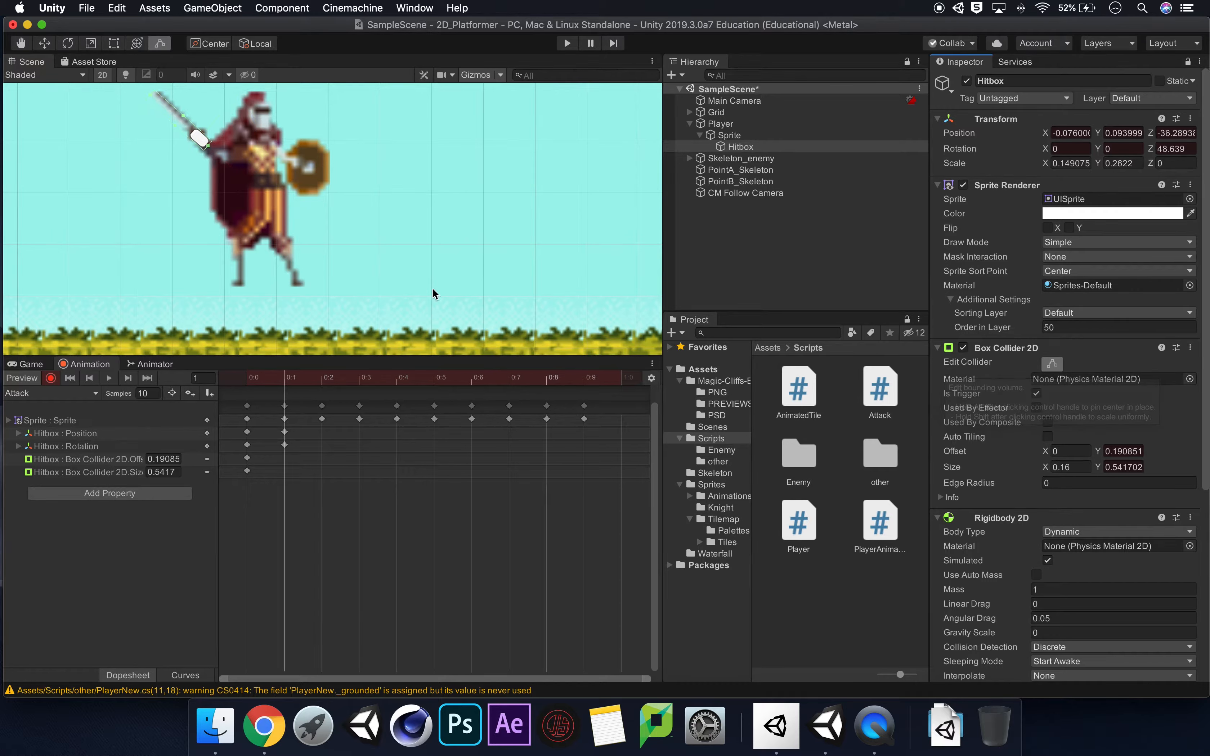
{"action": "left_click", "coordinate": [67, 46]}
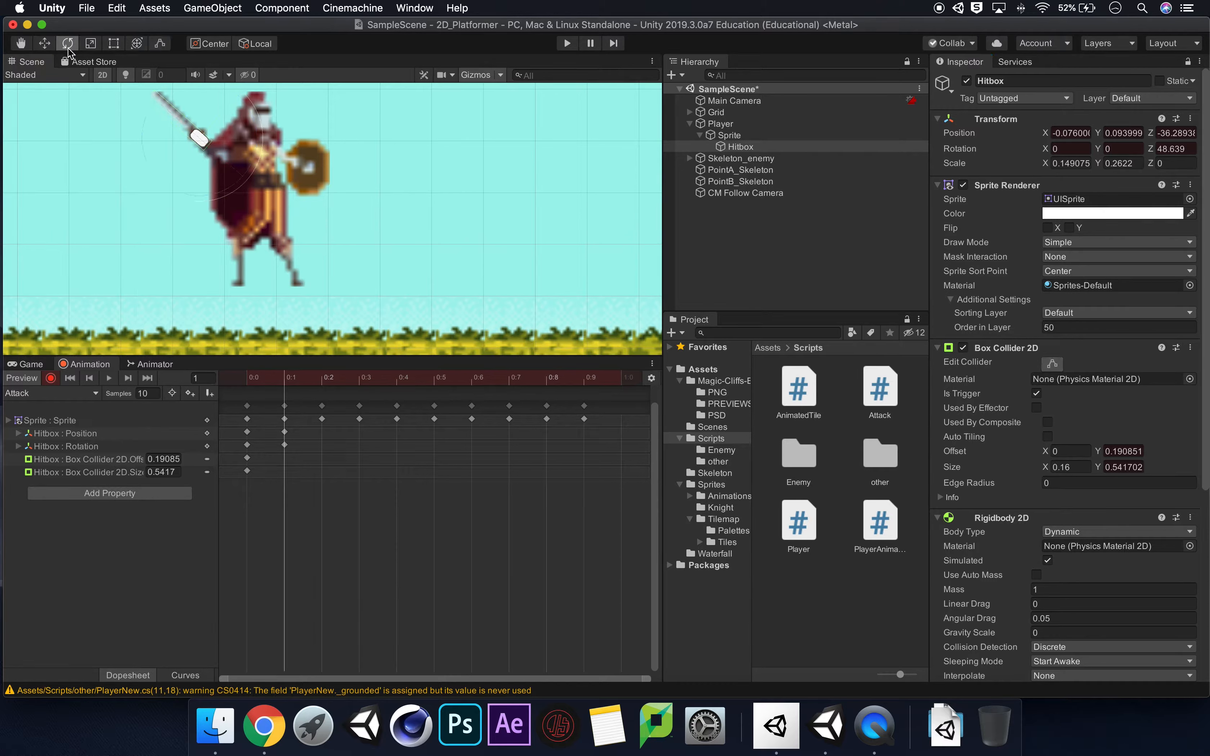
{"action": "left_click_drag", "start_coordinate": [251, 165], "coordinate": [250, 168]}
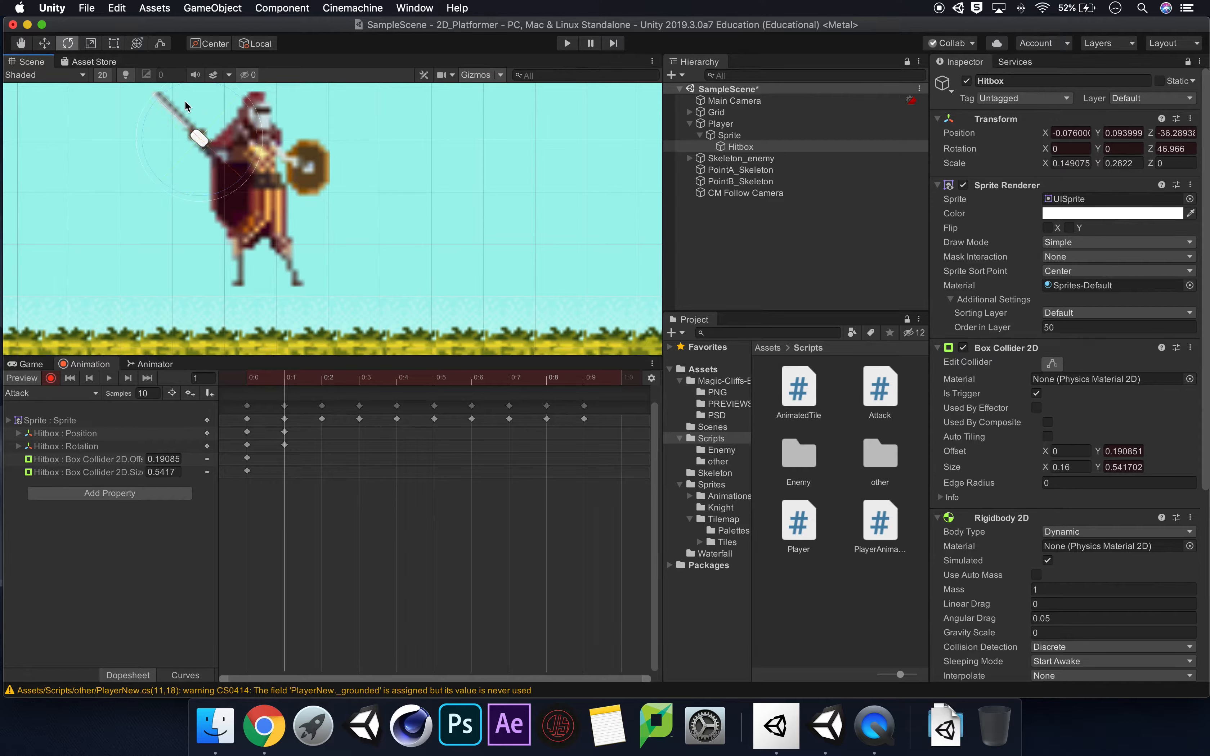
{"action": "left_click", "coordinate": [1055, 366]}
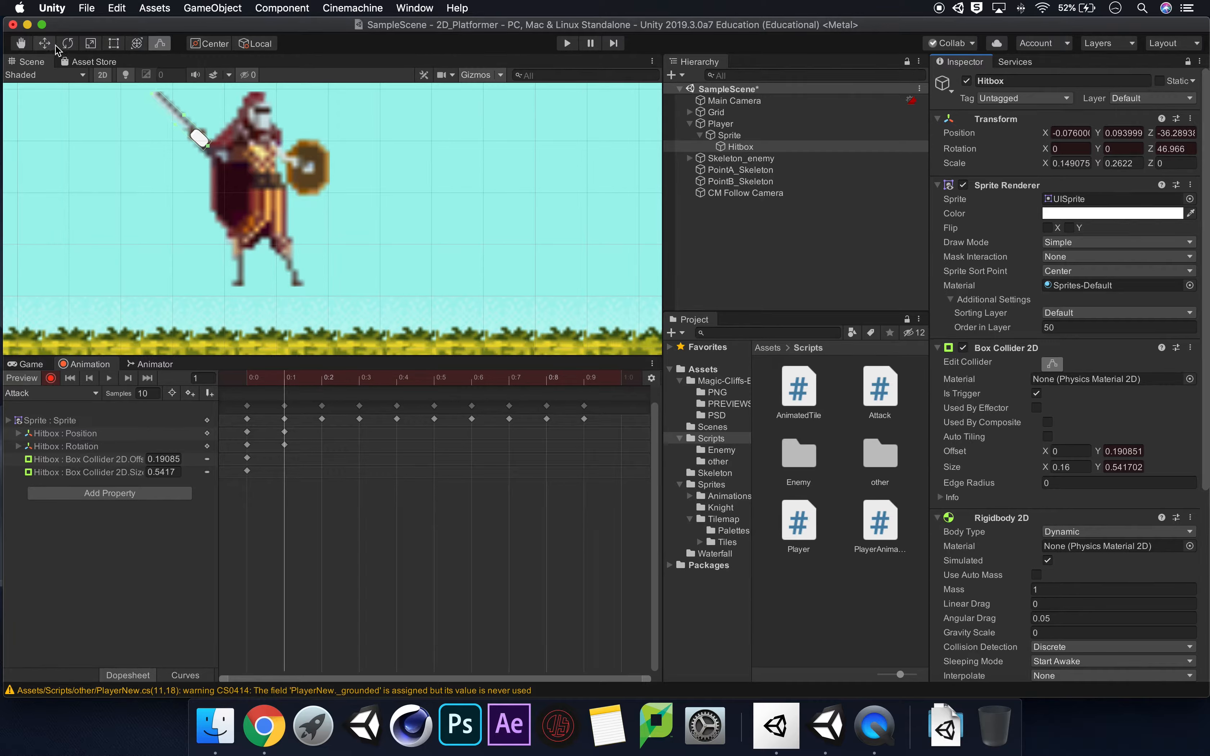
{"action": "left_click", "coordinate": [68, 43]}
{"action": "left_click_drag", "start_coordinate": [256, 161], "coordinate": [248, 162]}
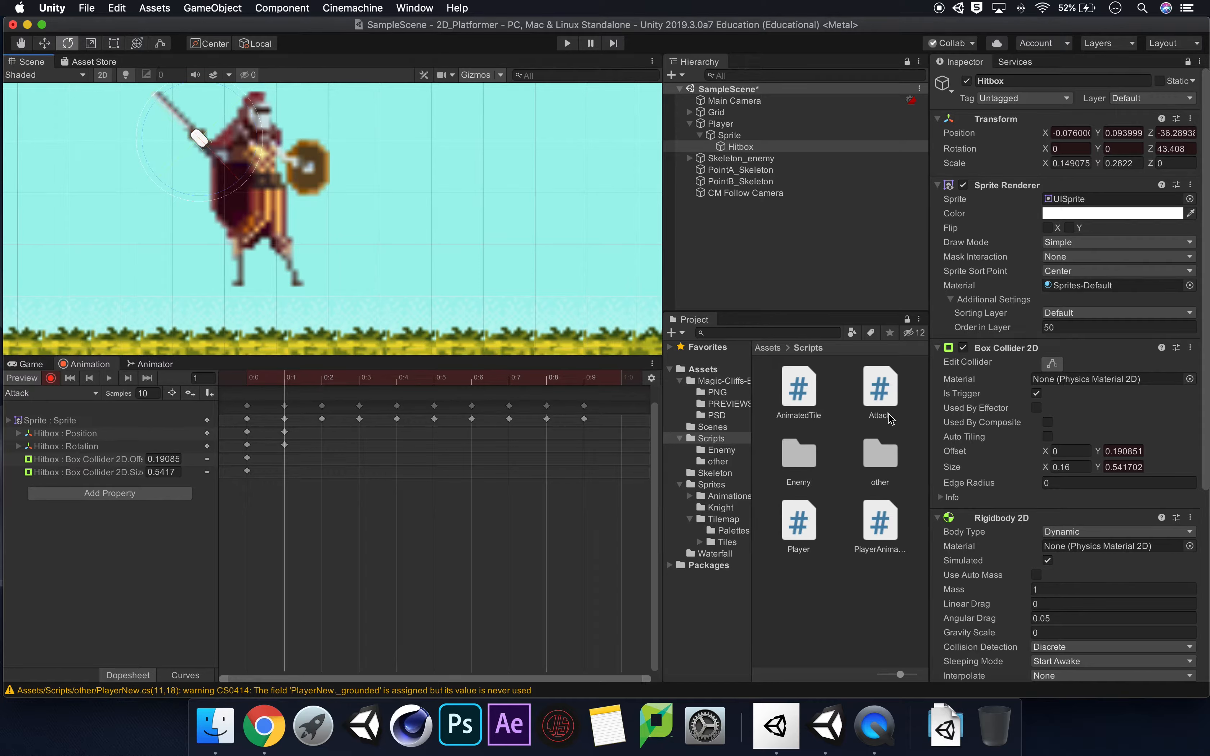
{"action": "left_click", "coordinate": [1051, 364]}
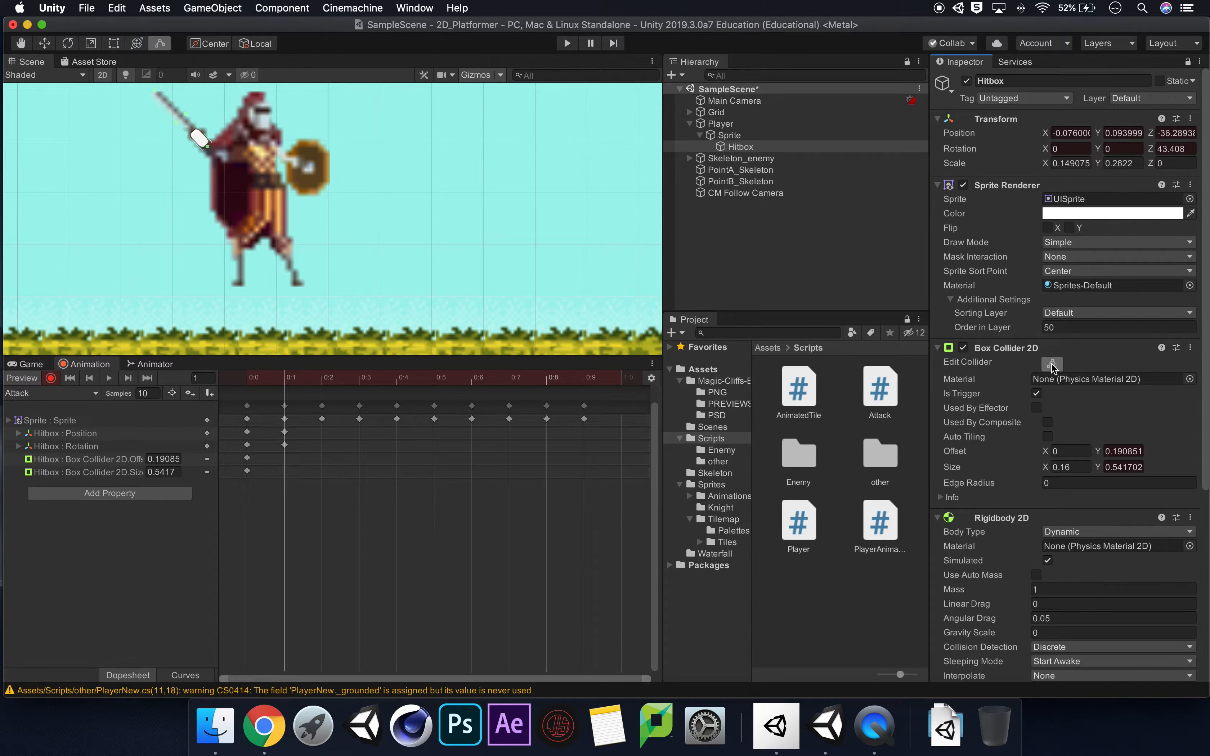
{"action": "left_click", "coordinate": [1052, 364]}
At frame 2, move the Hitbox to about X -0.065, Y 0.097 and check its collider outline against the sword.
{"action": "left_click", "coordinate": [321, 383]}
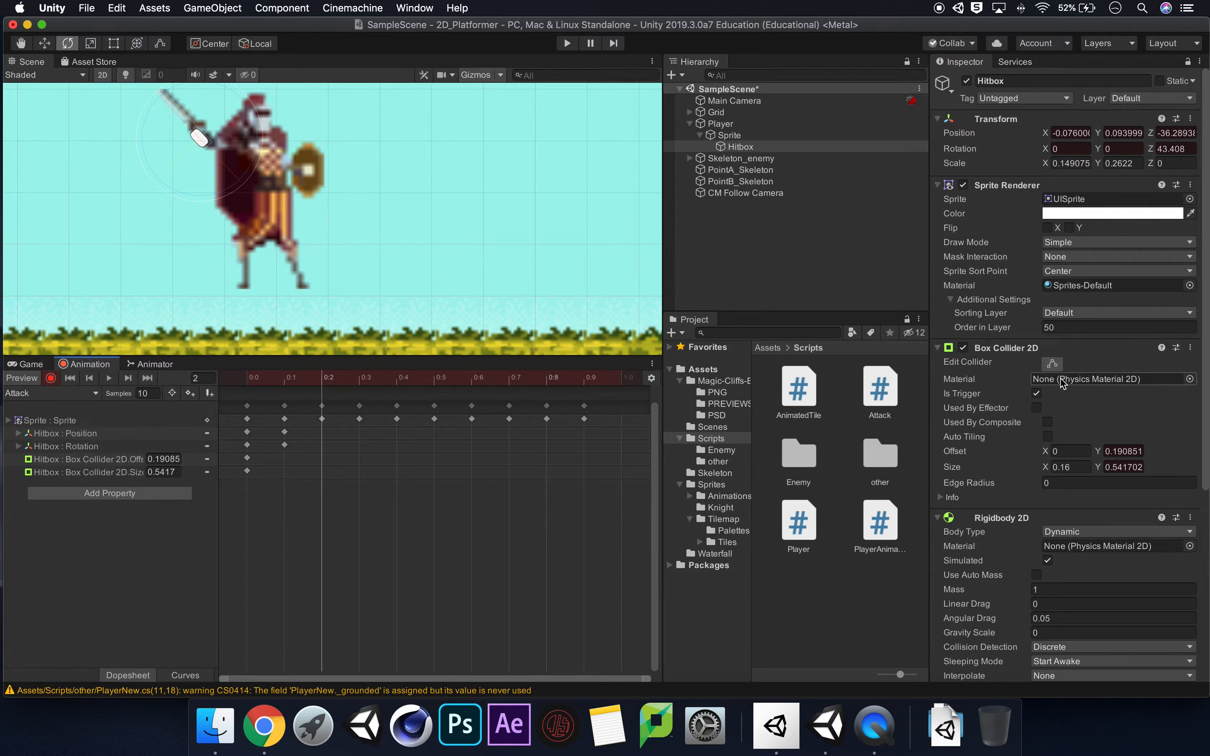
{"action": "left_click", "coordinate": [1054, 365]}
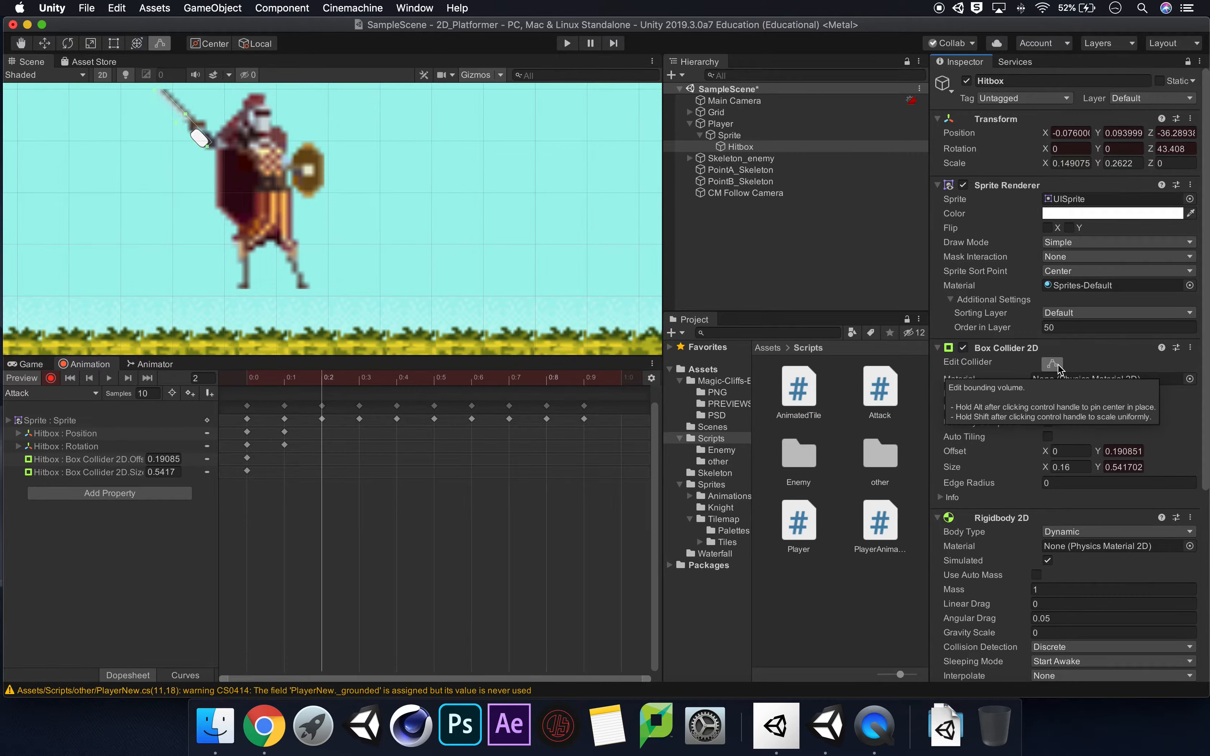
{"action": "key", "text": "e"}
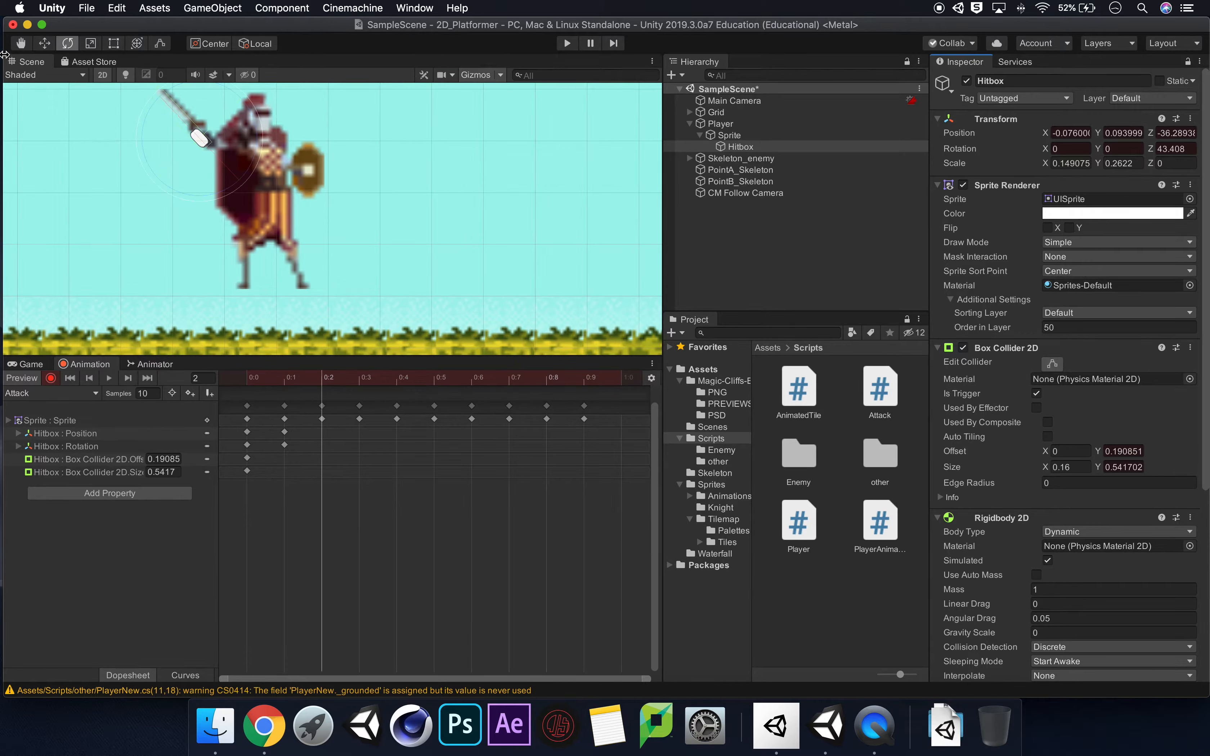
{"action": "left_click", "coordinate": [44, 43]}
{"action": "left_click_drag", "start_coordinate": [206, 129], "coordinate": [212, 127]}
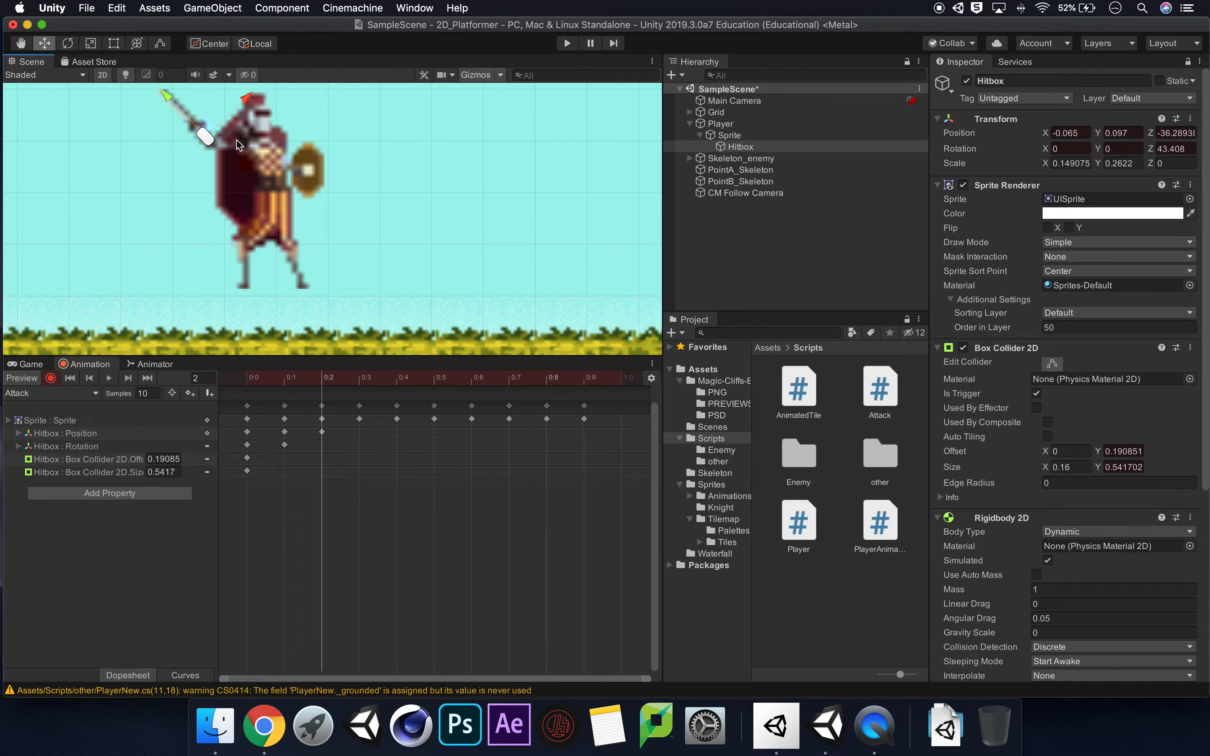
{"action": "left_click", "coordinate": [1050, 365]}
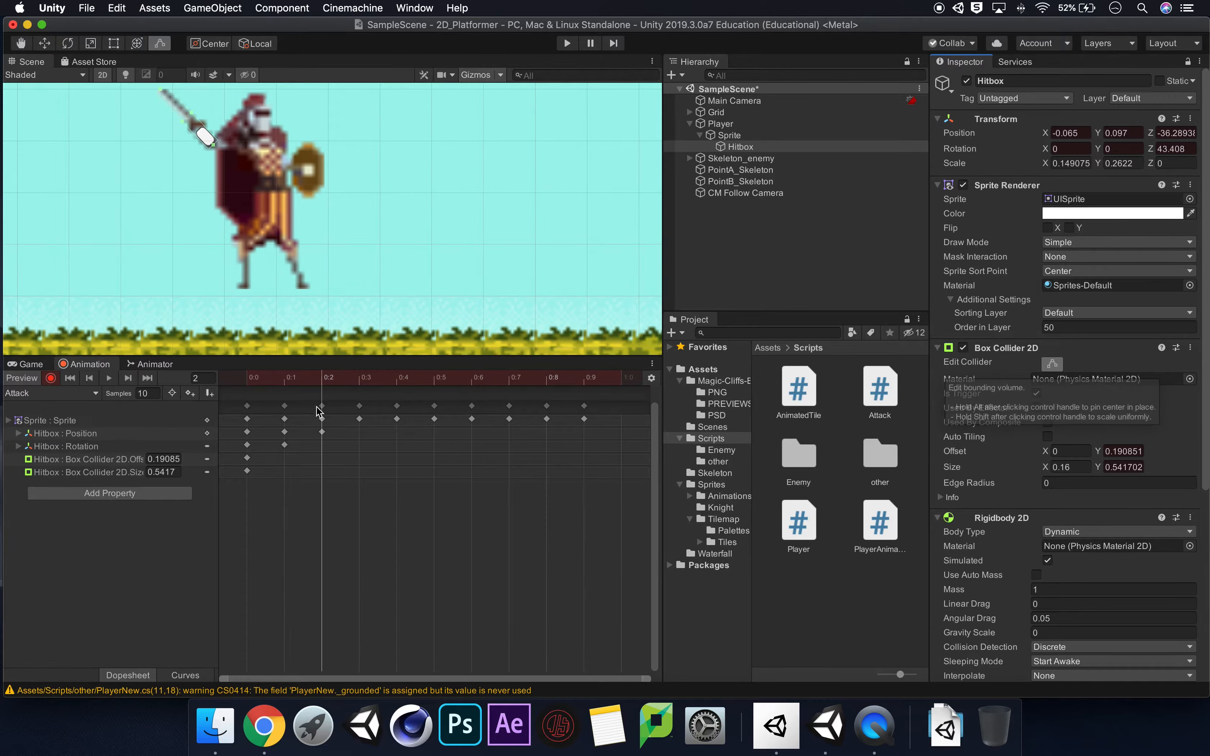
At frame 3, move the Hitbox to about X -0.057, Y 0.092 and check its collider outline against the sword.
{"action": "left_click", "coordinate": [359, 381]}
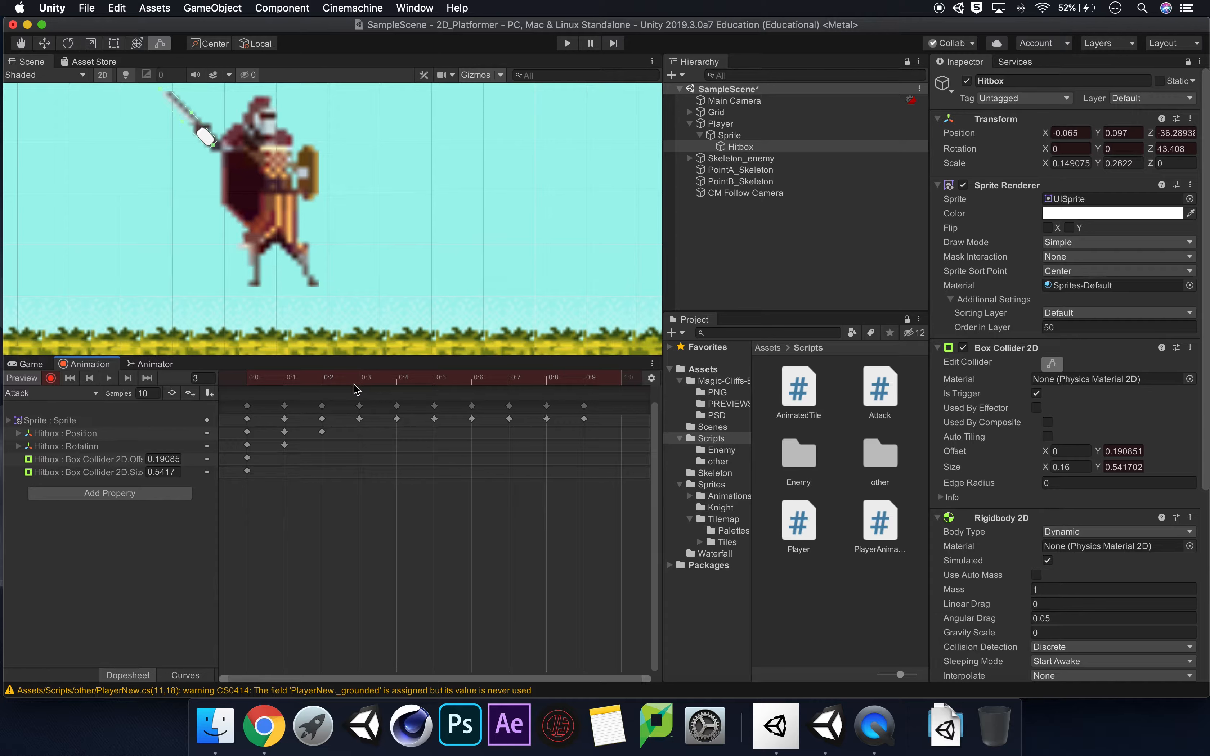
{"action": "left_click", "coordinate": [45, 44]}
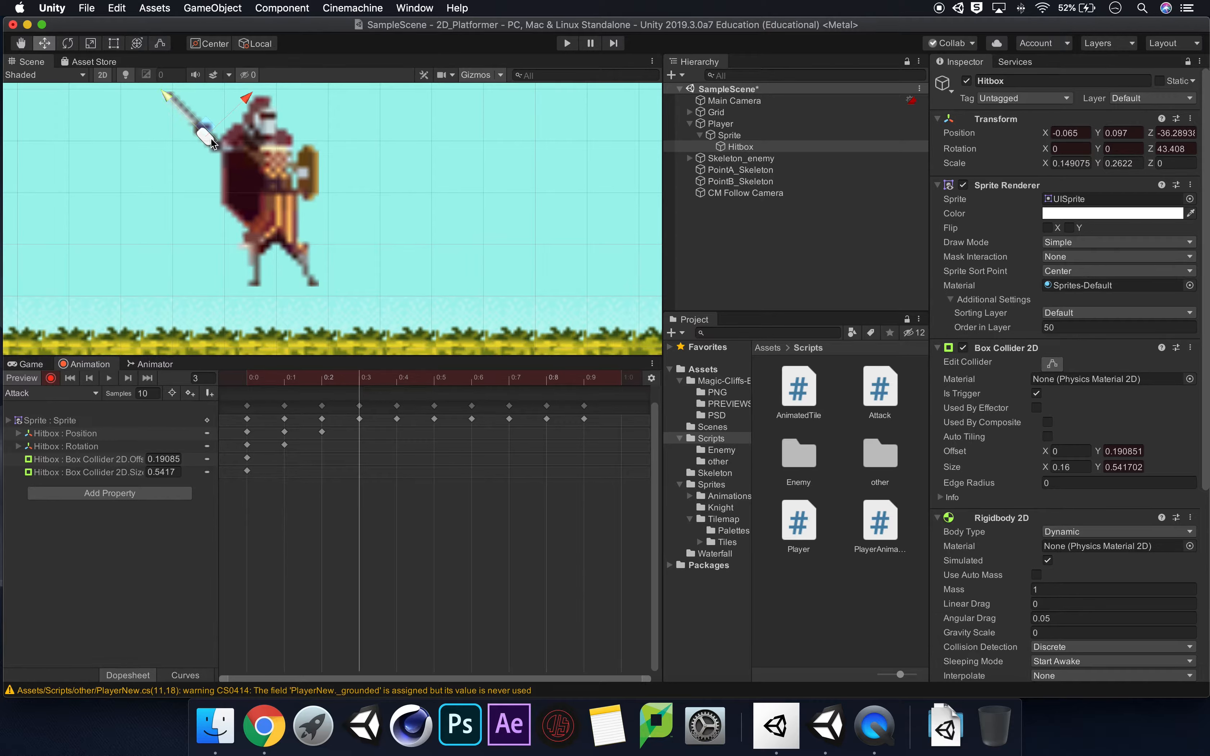
{"action": "left_click_drag", "start_coordinate": [209, 126], "coordinate": [212, 132]}
{"action": "left_click", "coordinate": [1061, 364]}
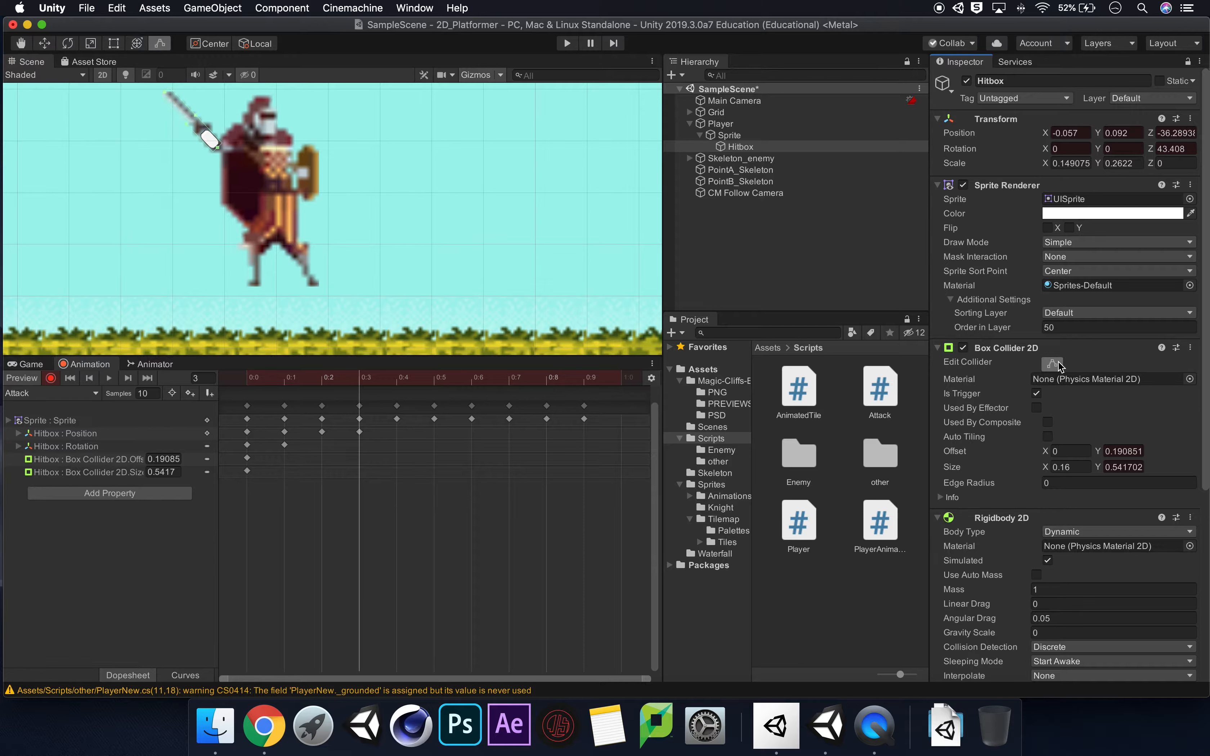
At frame 4, move the Hitbox to about X -0.05, Y 0.099 so its collider lies along the blade.
{"action": "left_click", "coordinate": [397, 384]}
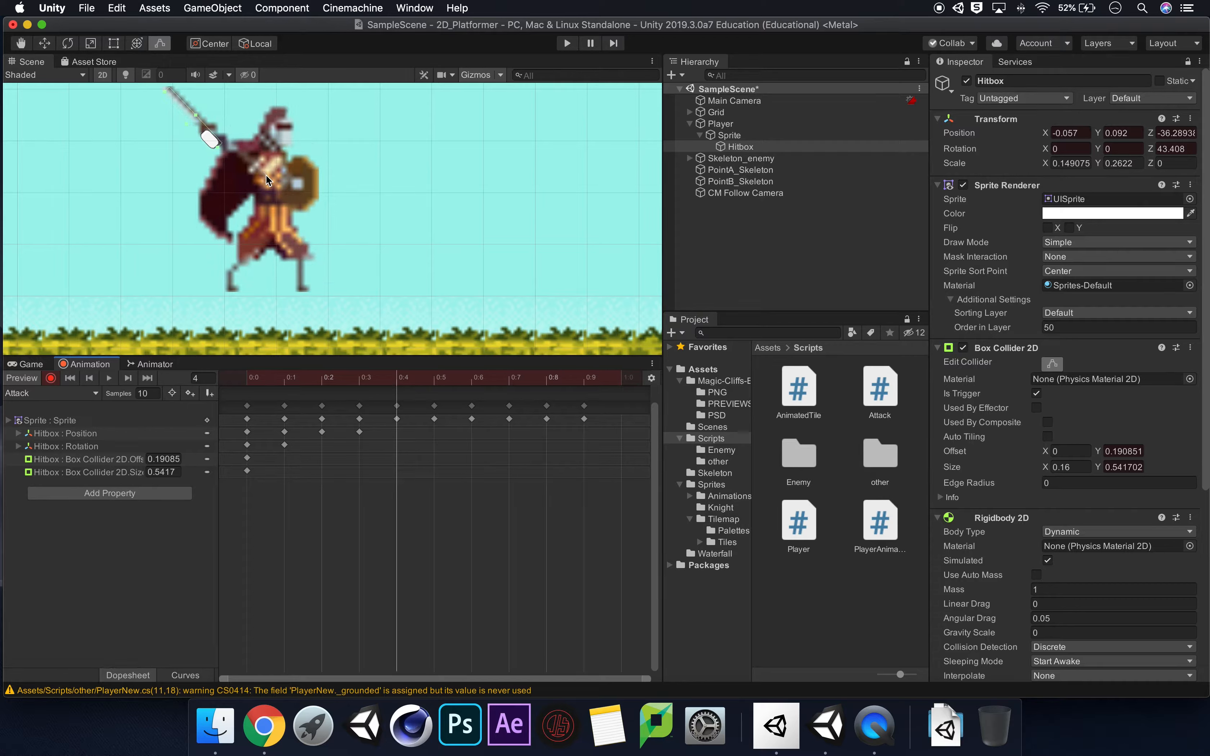
{"action": "key", "text": "w"}
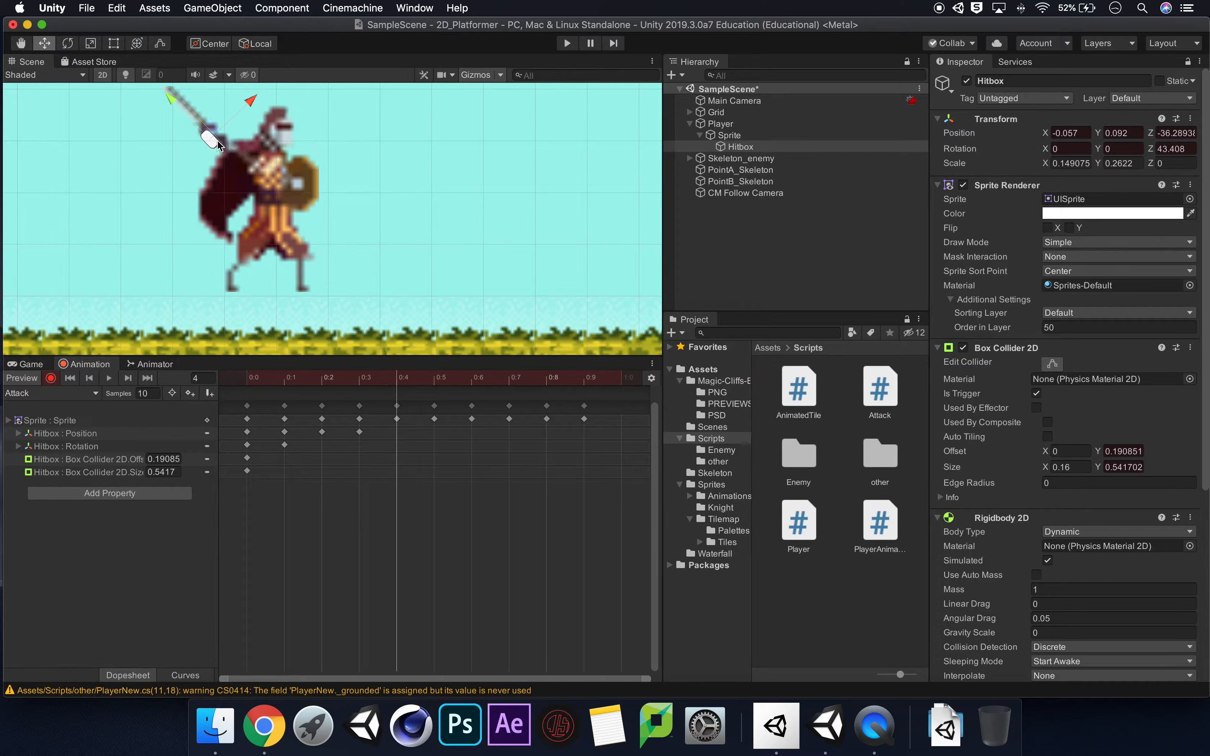
{"action": "left_click_drag", "start_coordinate": [212, 129], "coordinate": [216, 127]}
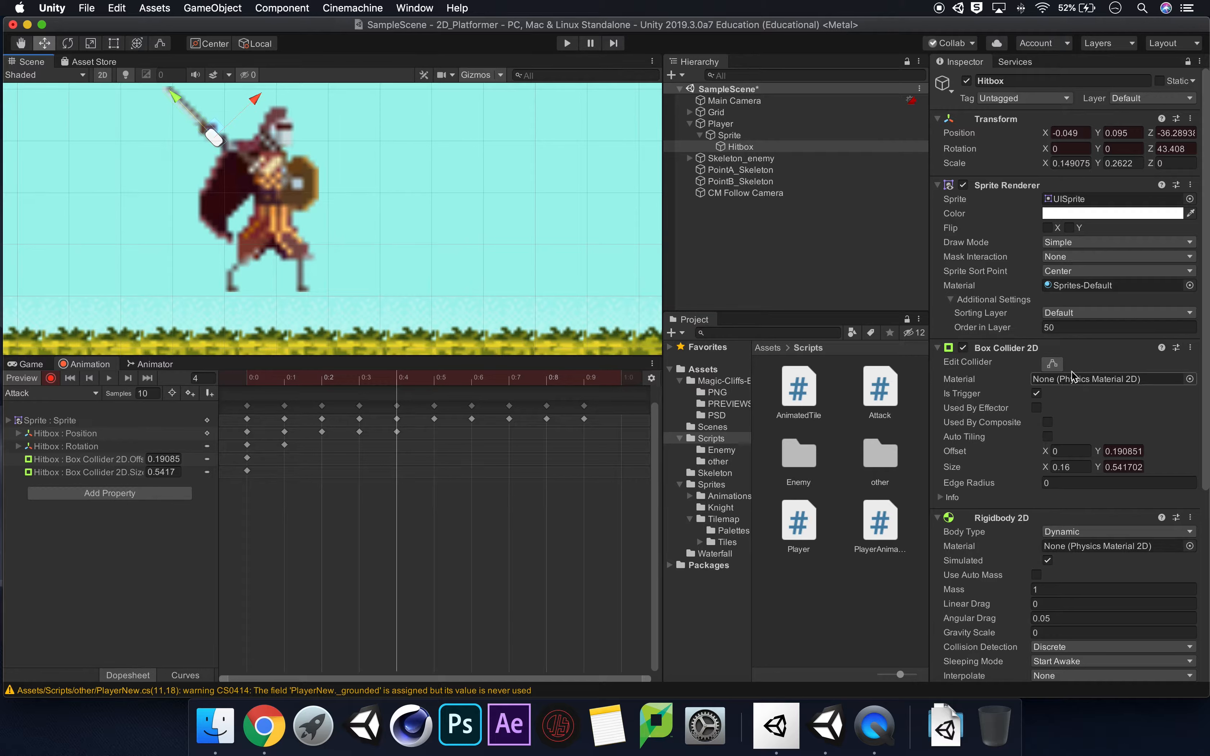
{"action": "left_click", "coordinate": [1053, 365]}
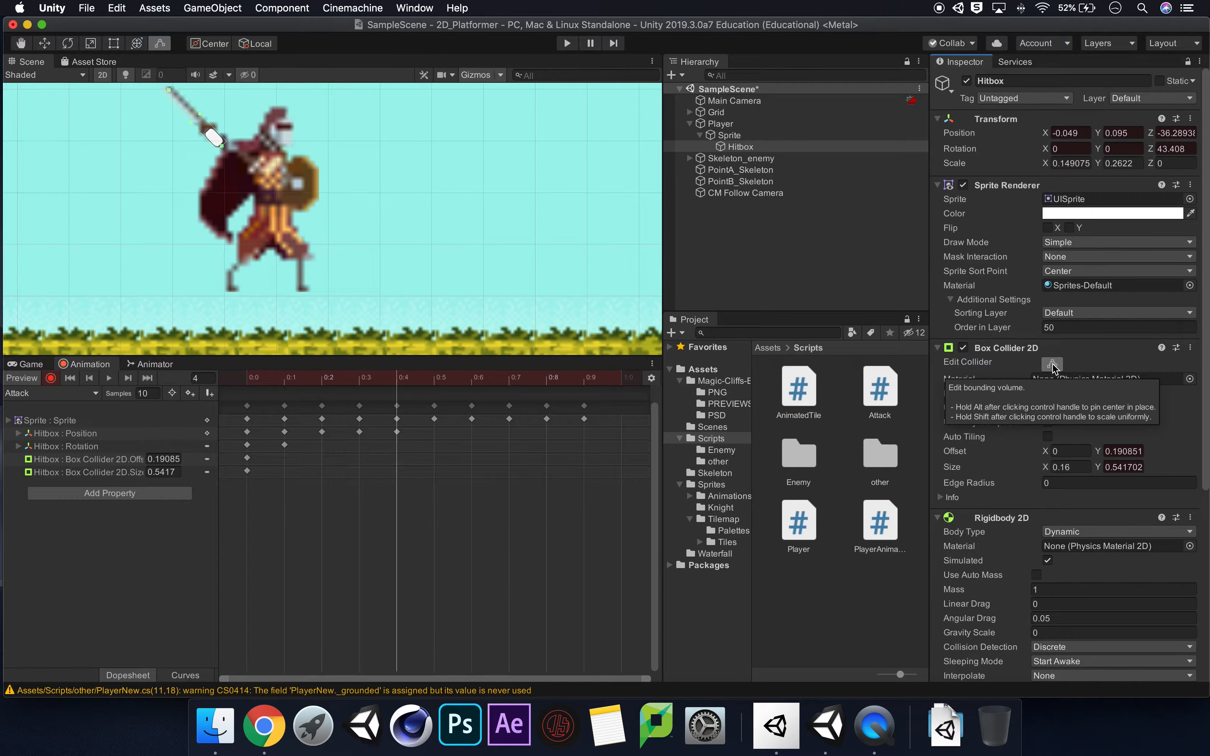
{"action": "left_click", "coordinate": [44, 44]}
{"action": "left_click_drag", "start_coordinate": [216, 128], "coordinate": [217, 132]}
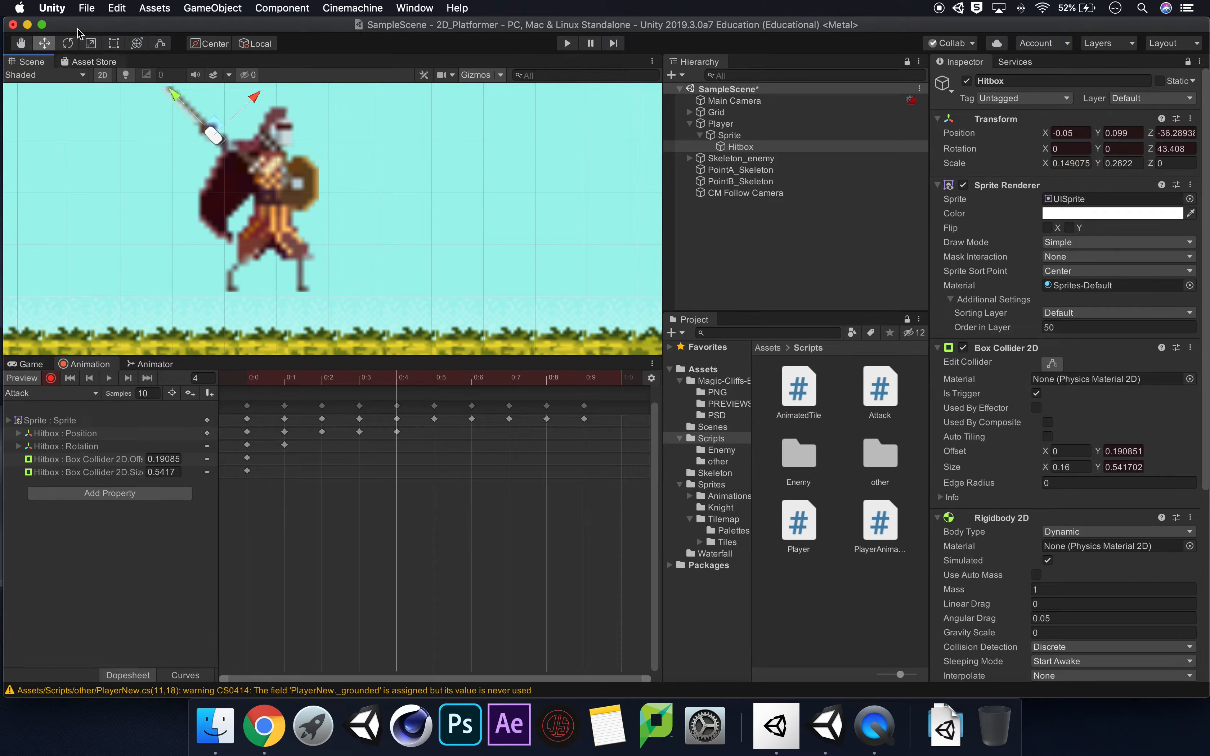
{"action": "left_click", "coordinate": [1052, 364]}
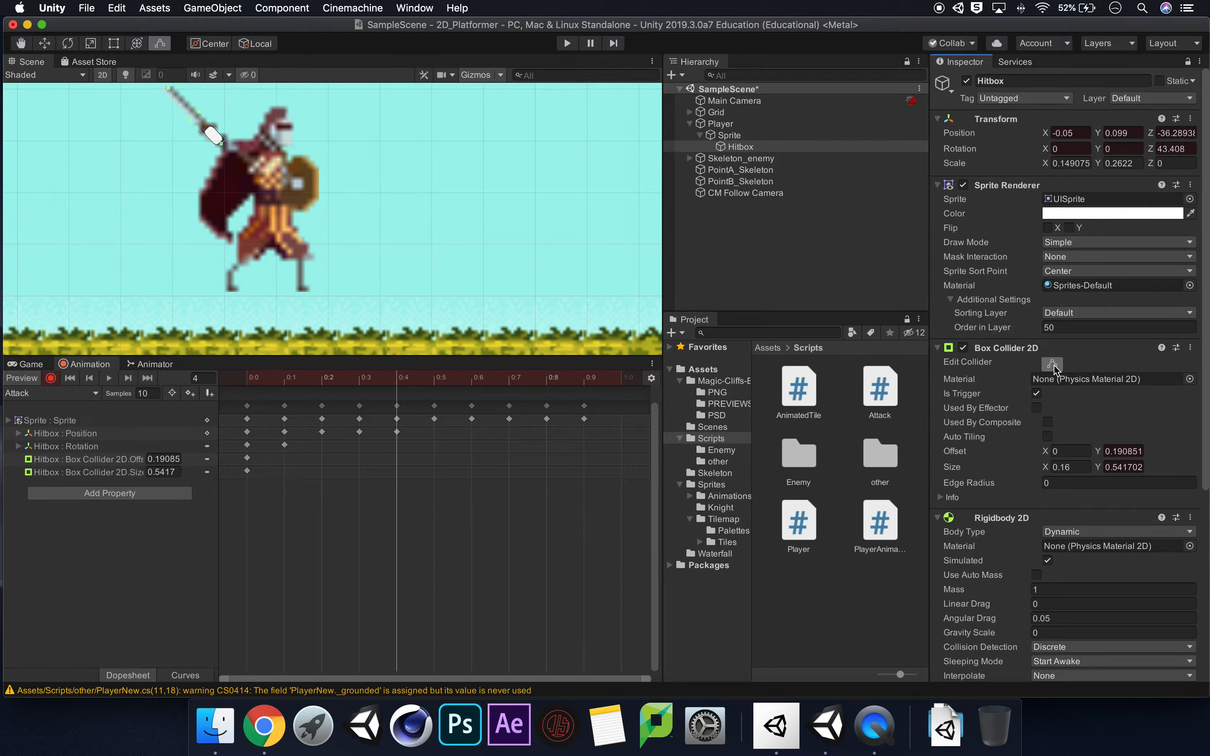
At frame 5, rotate the Hitbox to about -88.8° around Z and move it to about X 0.042, Y 0.021 on the swung sword.
{"action": "left_click", "coordinate": [435, 383]}
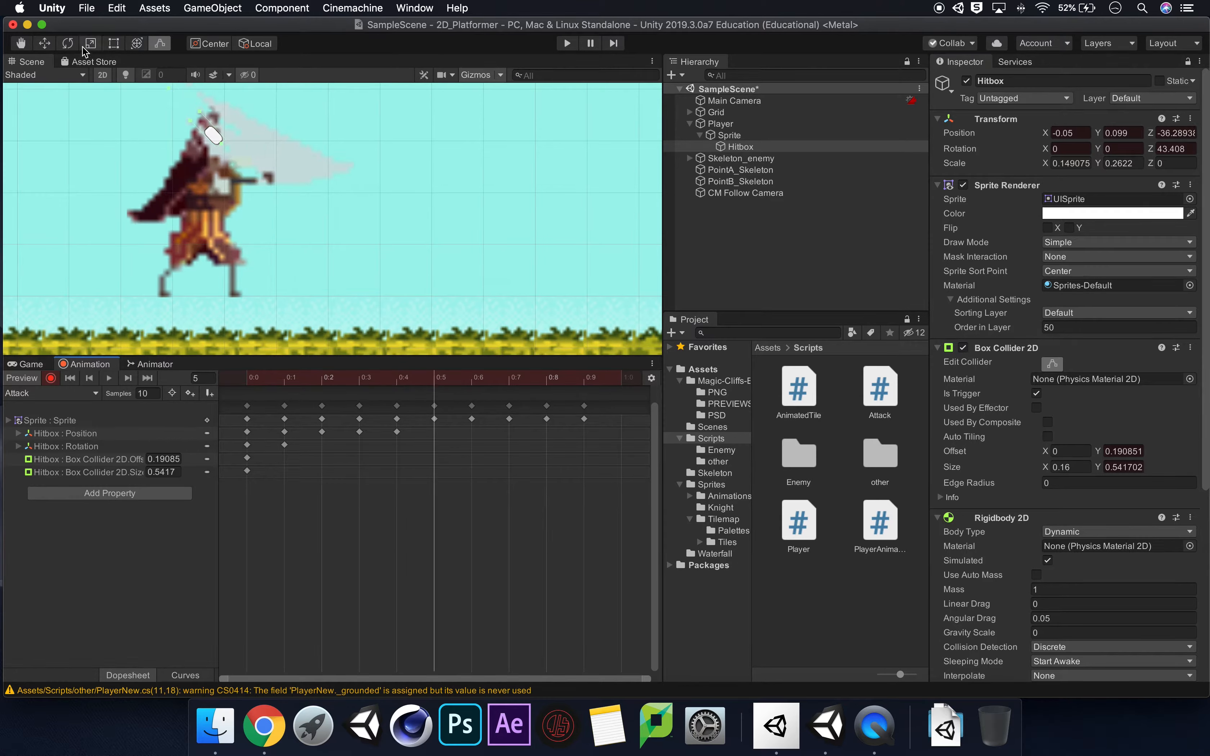
{"action": "left_click", "coordinate": [68, 43]}
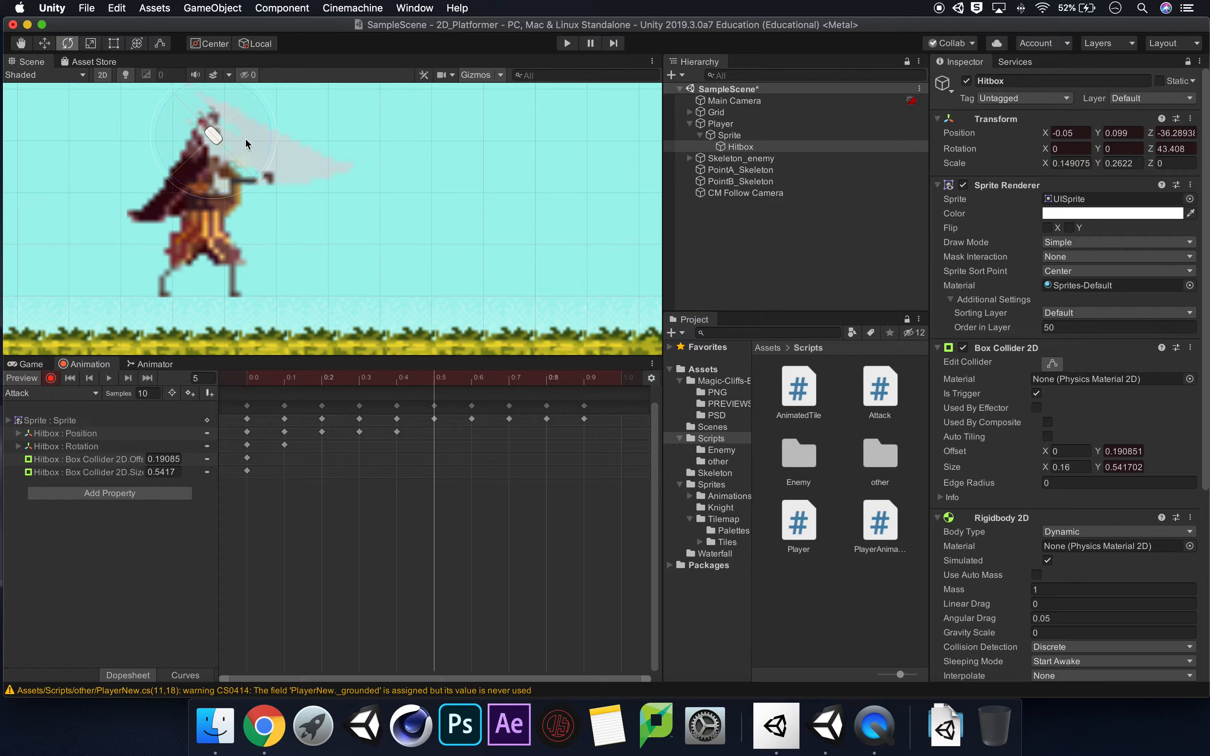
{"action": "left_click_drag", "start_coordinate": [261, 156], "coordinate": [126, 155]}
{"action": "left_click_drag", "start_coordinate": [215, 194], "coordinate": [172, 190]}
{"action": "key", "text": "w"}
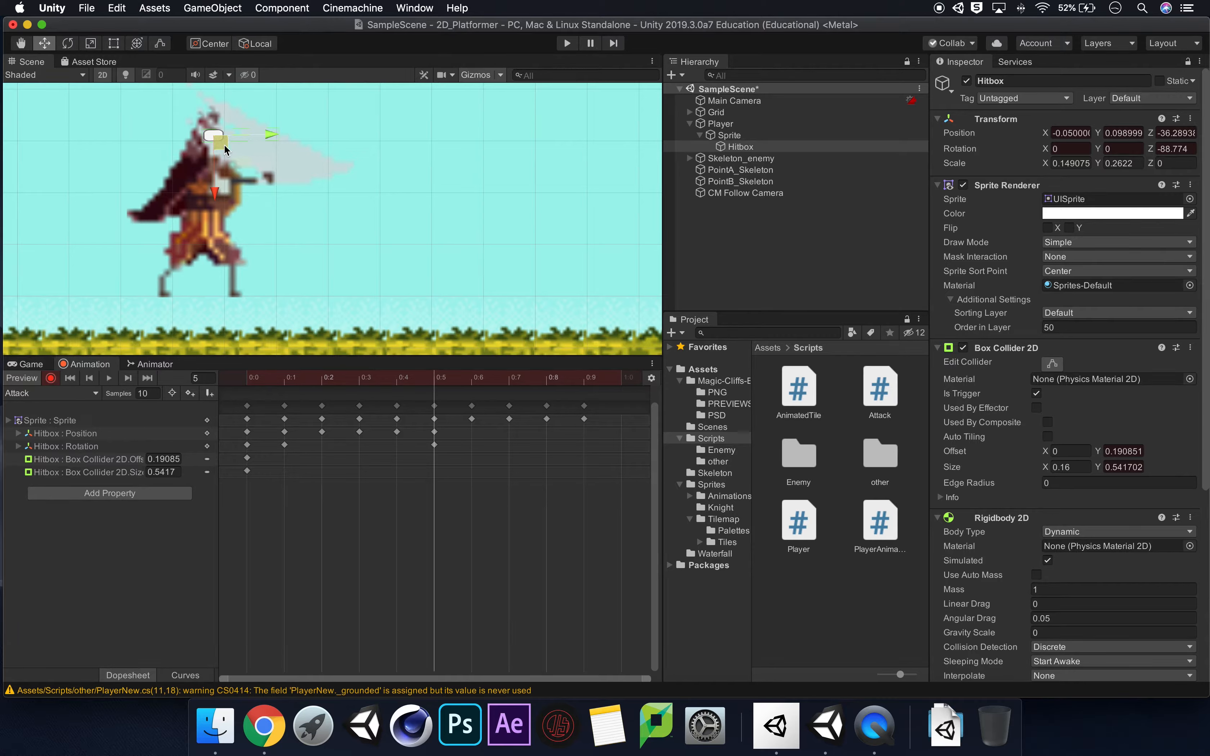
{"action": "left_click_drag", "start_coordinate": [224, 144], "coordinate": [273, 187]}
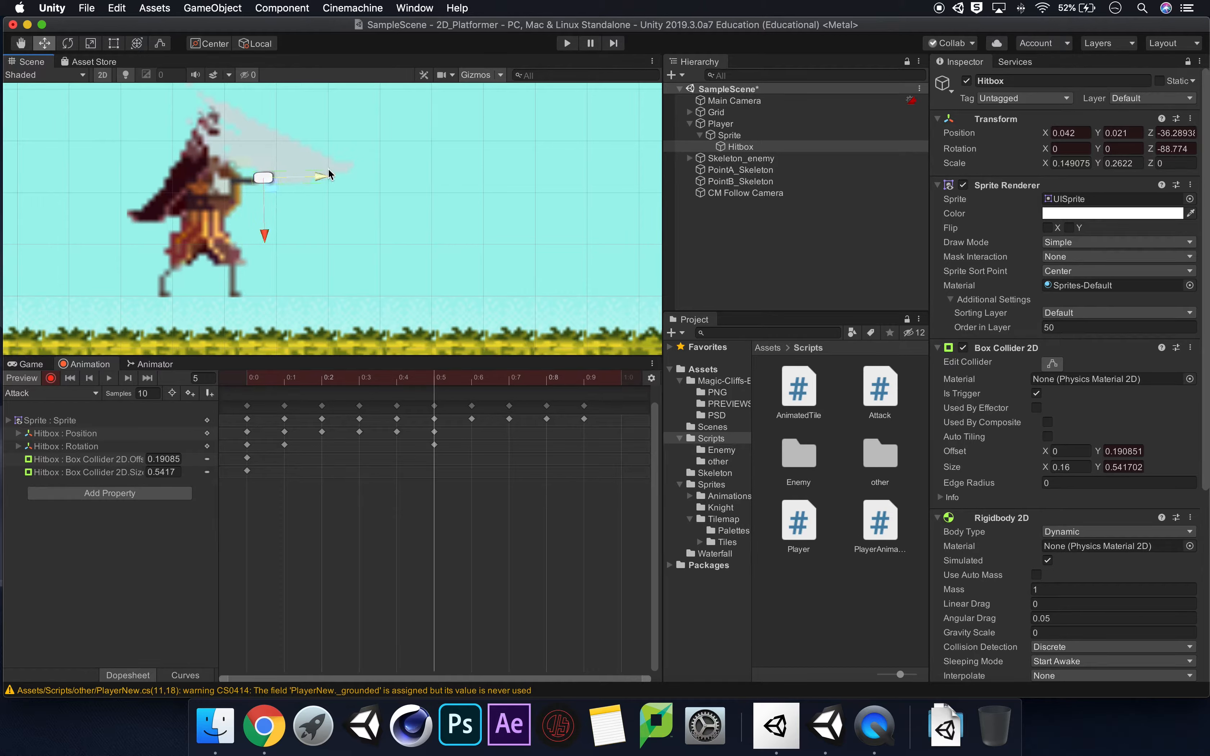
Fine-tune the Hitbox's Z rotation at frame 5 to about -86° and check its collider outline.
{"action": "left_click", "coordinate": [70, 44]}
{"action": "left_click_drag", "start_coordinate": [300, 220], "coordinate": [306, 219]}
{"action": "left_click", "coordinate": [1055, 364]}
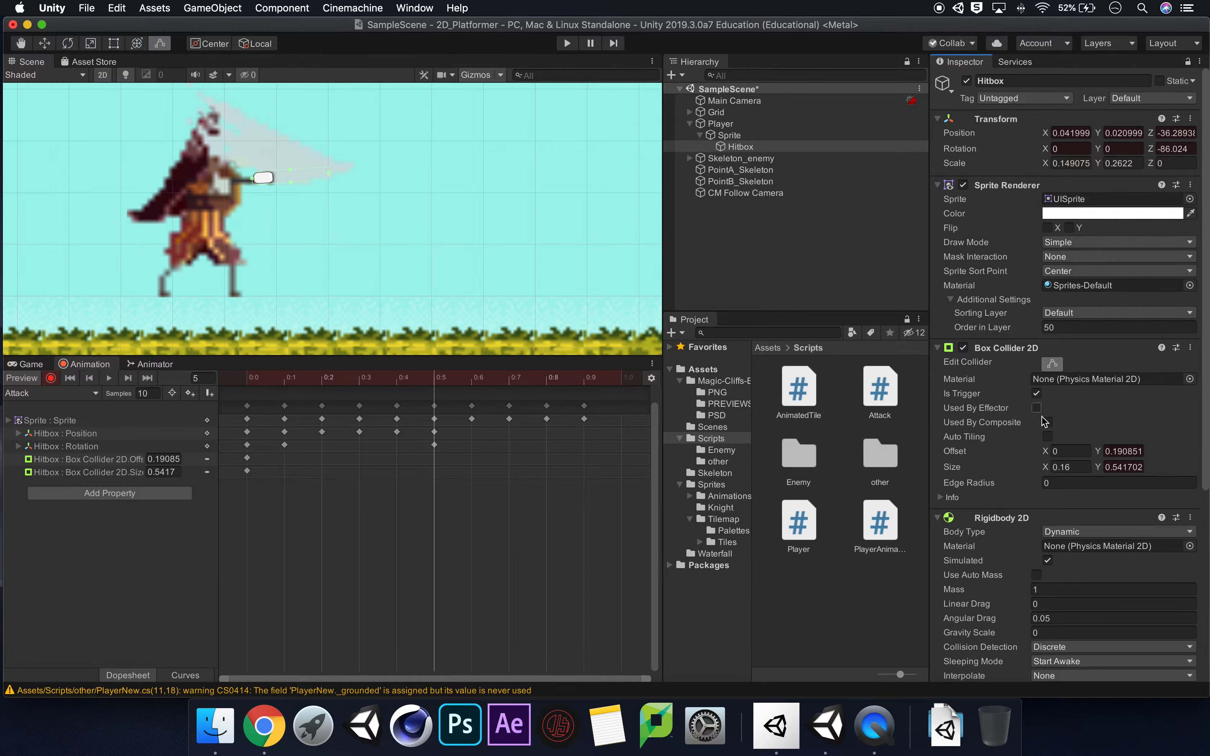
At frame 5, rotate the Hitbox to about -81.6° around Z and lengthen its collider to about 0.706 in Y along the blade.
{"action": "left_click_drag", "start_coordinate": [336, 170], "coordinate": [351, 171]}
{"action": "left_click", "coordinate": [67, 44]}
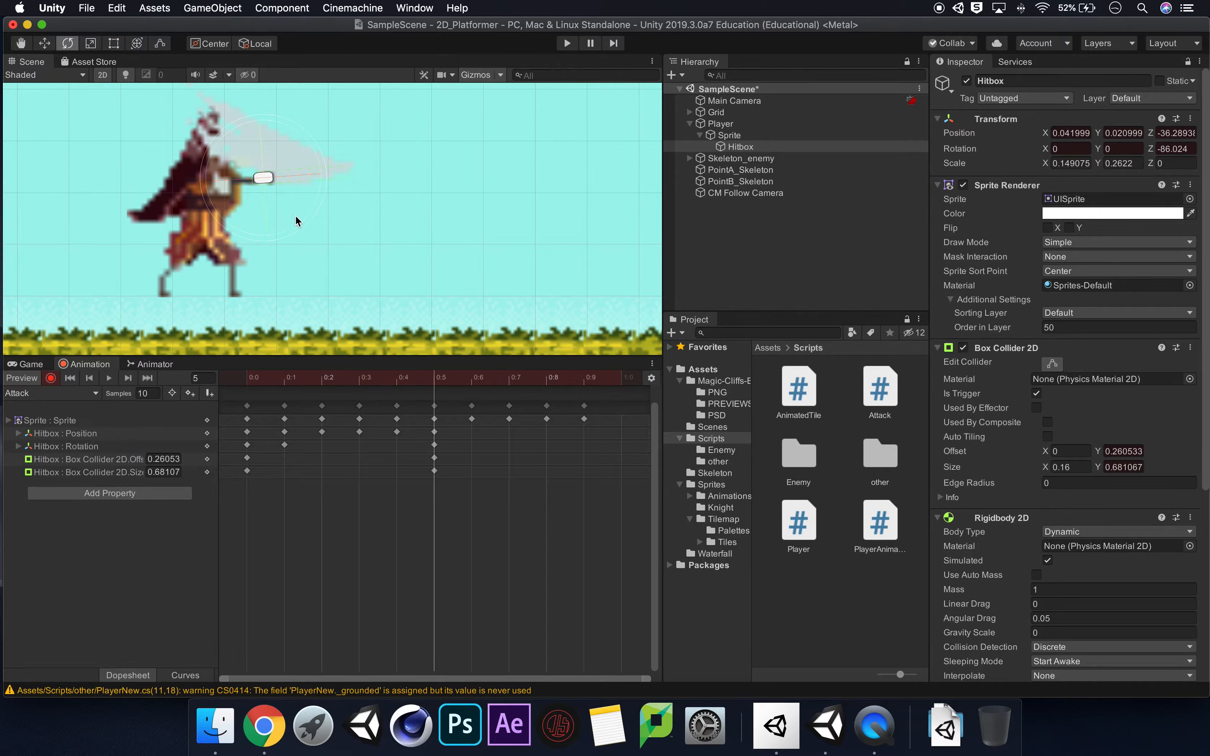
{"action": "left_click_drag", "start_coordinate": [298, 221], "coordinate": [303, 218]}
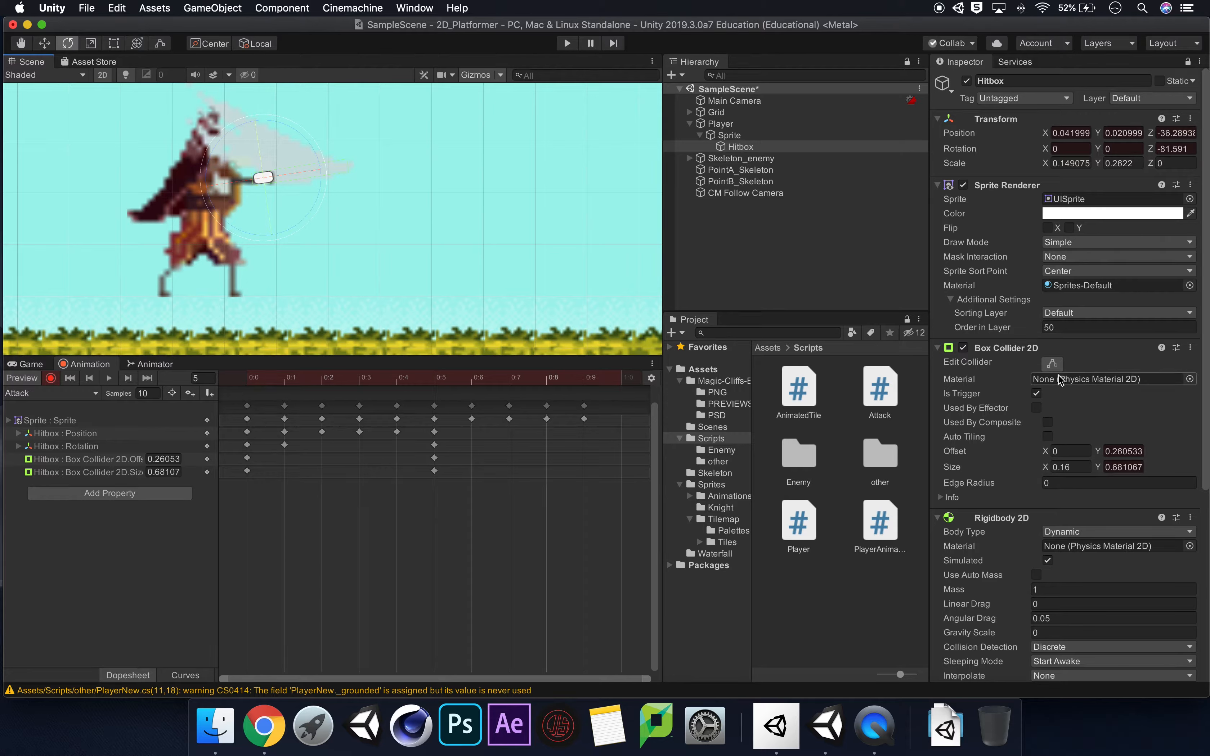
{"action": "left_click", "coordinate": [1052, 364]}
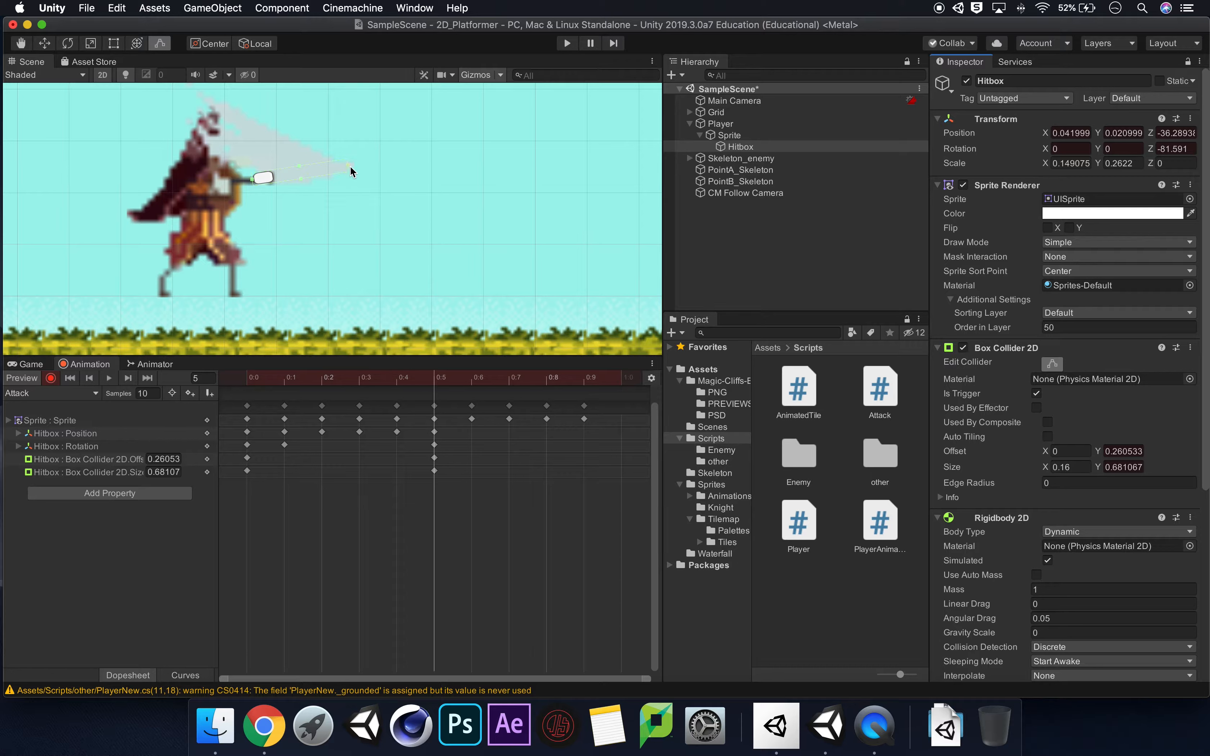
{"action": "left_click_drag", "start_coordinate": [350, 168], "coordinate": [351, 159]}
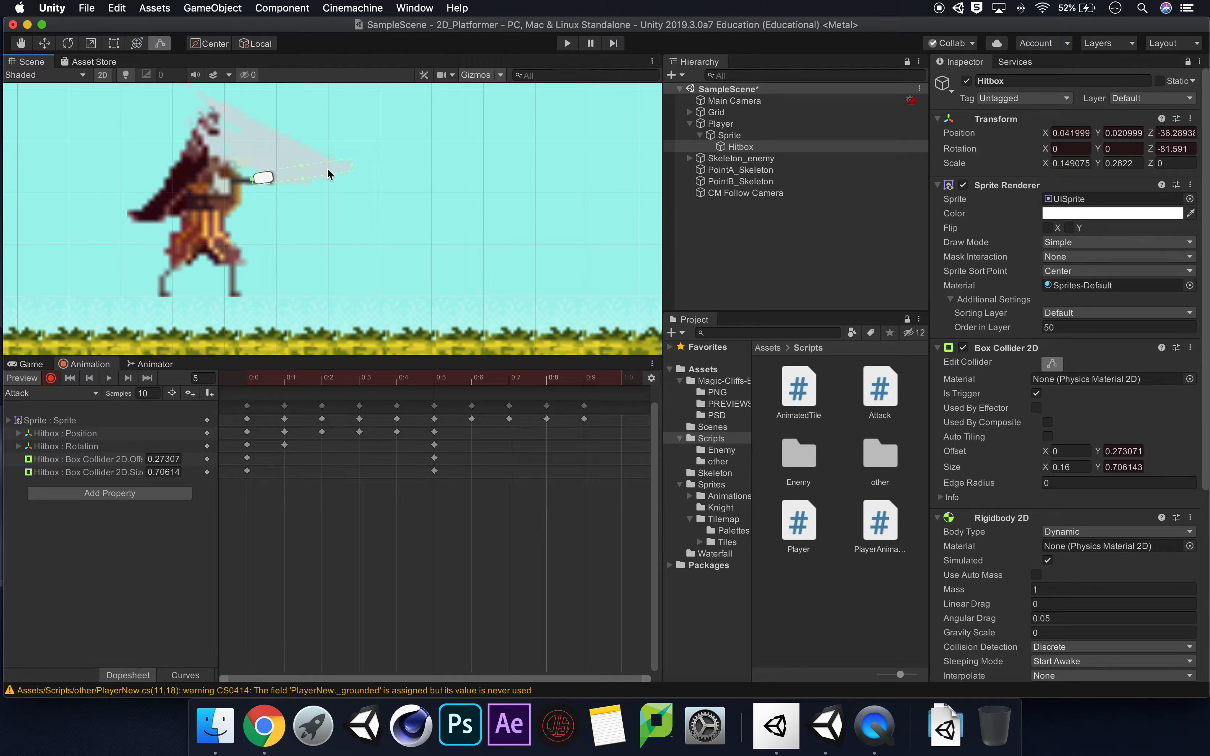
At frame 6, rotate the Hitbox to about 33.7° around Z and move it to about X 0.108, Y 0.081 on the sword.
{"action": "left_click", "coordinate": [471, 385]}
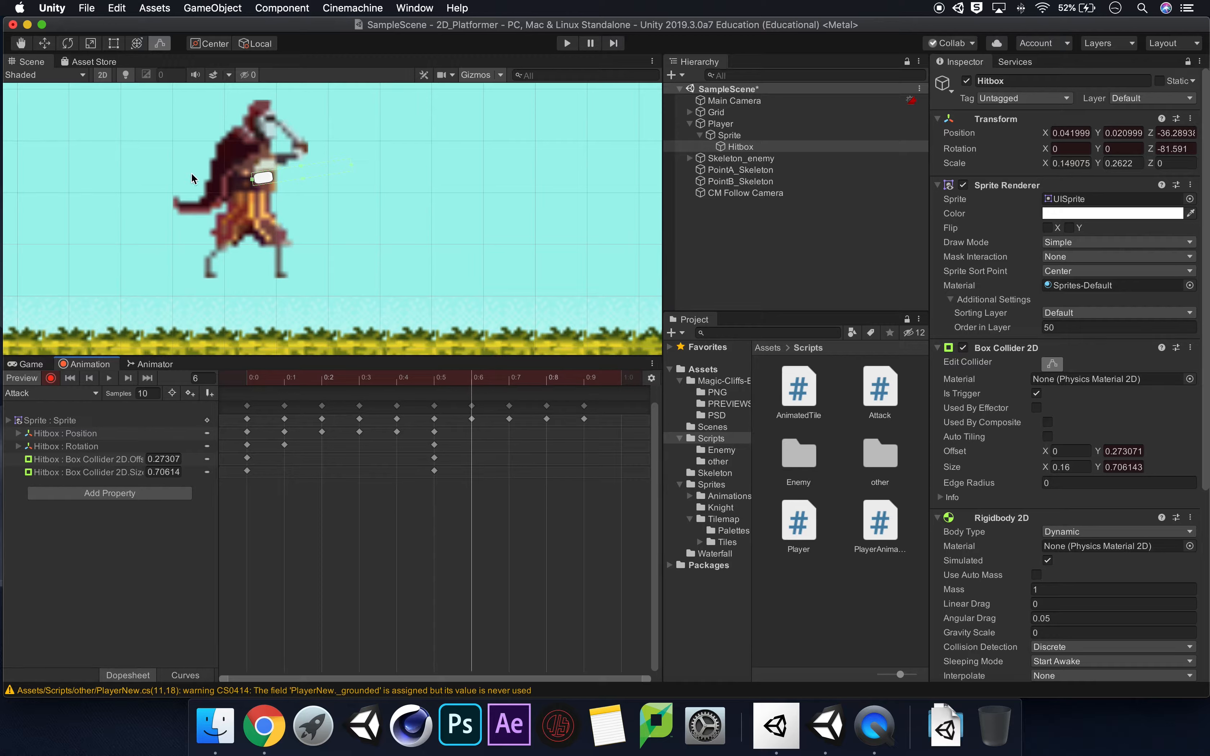
{"action": "left_click", "coordinate": [69, 44]}
{"action": "left_click_drag", "start_coordinate": [266, 232], "coordinate": [361, 146]}
{"action": "left_click_drag", "start_coordinate": [246, 231], "coordinate": [365, 215]}
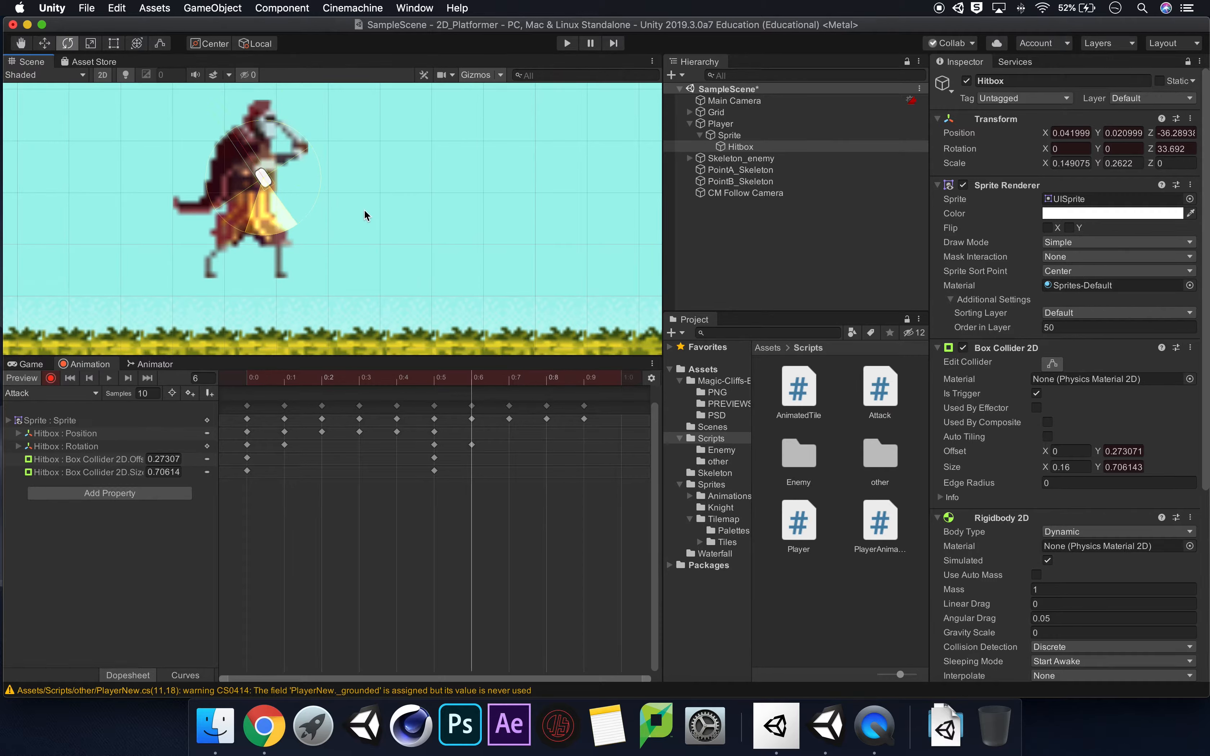
{"action": "left_click", "coordinate": [45, 44]}
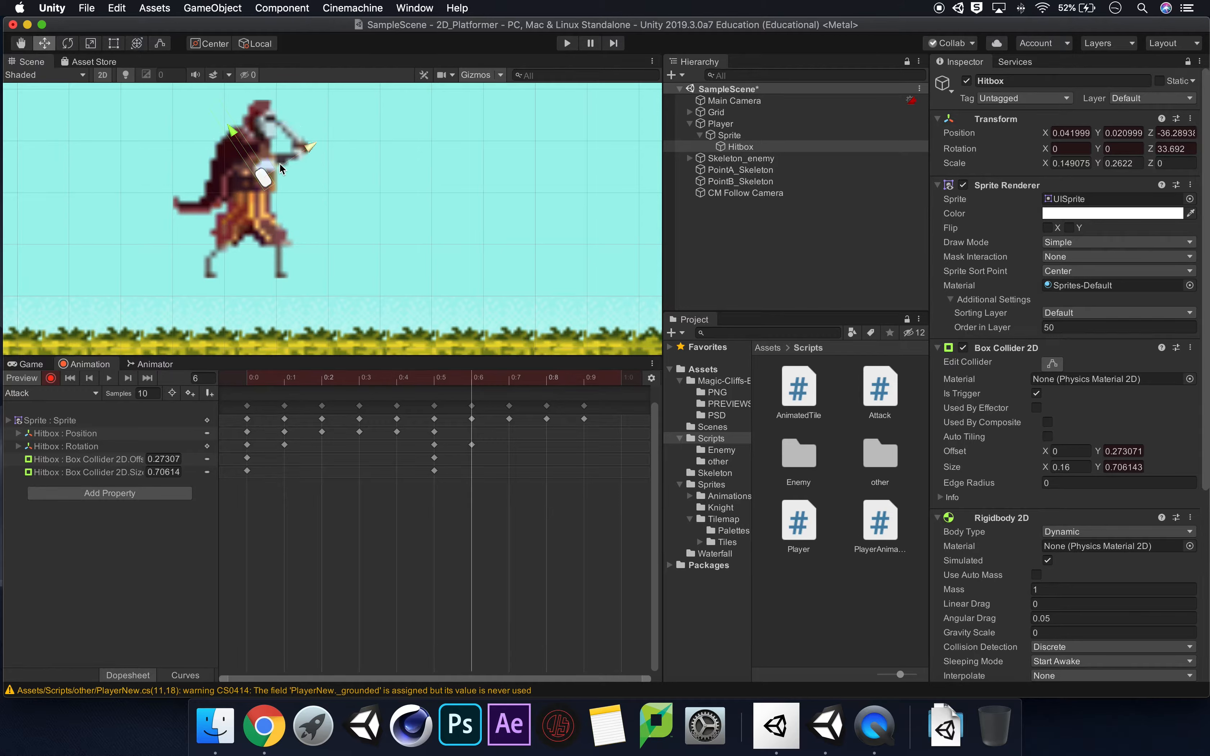
{"action": "left_click_drag", "start_coordinate": [271, 161], "coordinate": [309, 136]}
Fine-tune the Hitbox's Z rotation at frame 6 to about 41.2° and shorten its collider to about 0.323 in Y.
{"action": "left_click", "coordinate": [70, 44]}
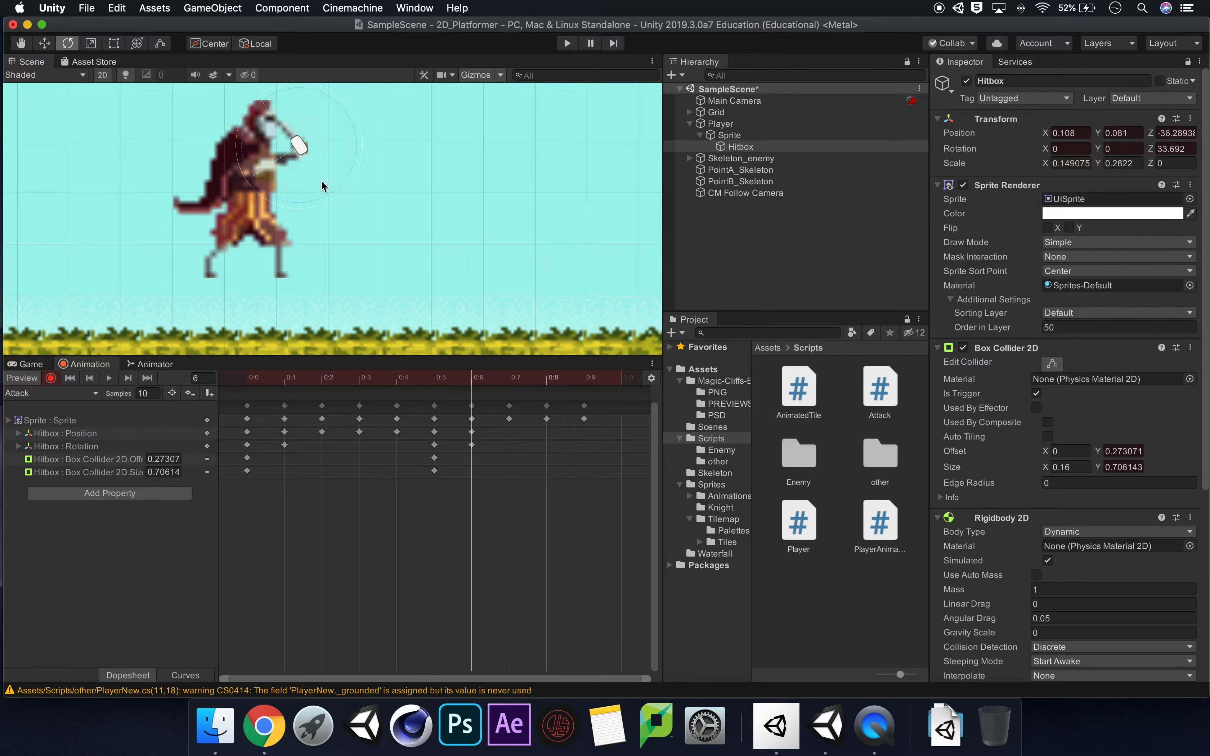
{"action": "left_click_drag", "start_coordinate": [298, 202], "coordinate": [311, 198]}
{"action": "left_click", "coordinate": [1059, 366]}
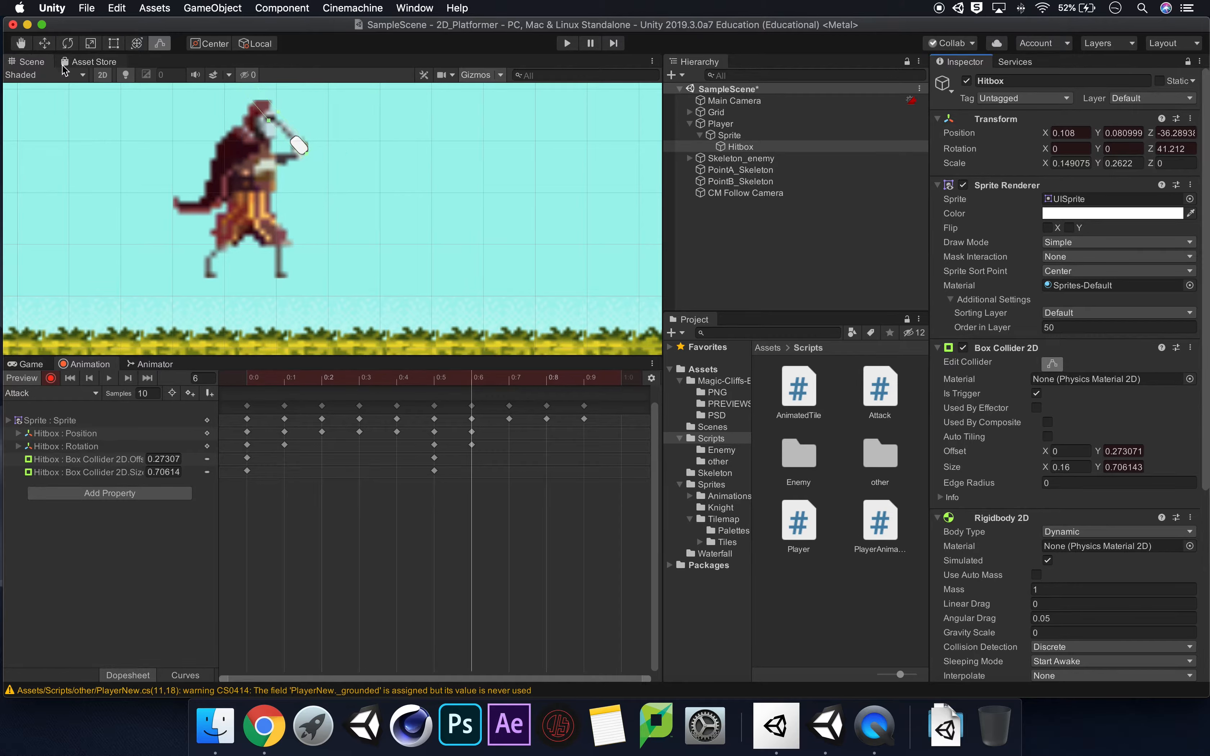
{"action": "scroll", "coordinate": [288, 177], "scroll_direction": "down", "scroll_amount": 2}
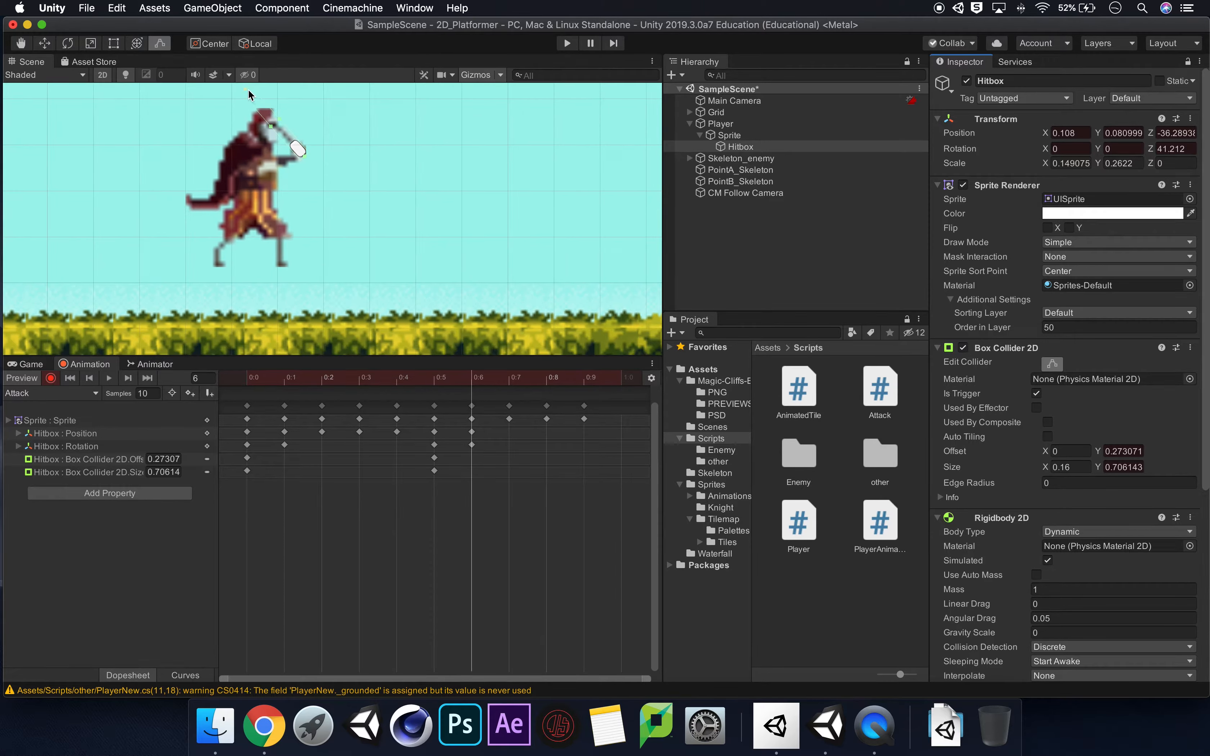
{"action": "left_click_drag", "start_coordinate": [247, 89], "coordinate": [281, 126]}
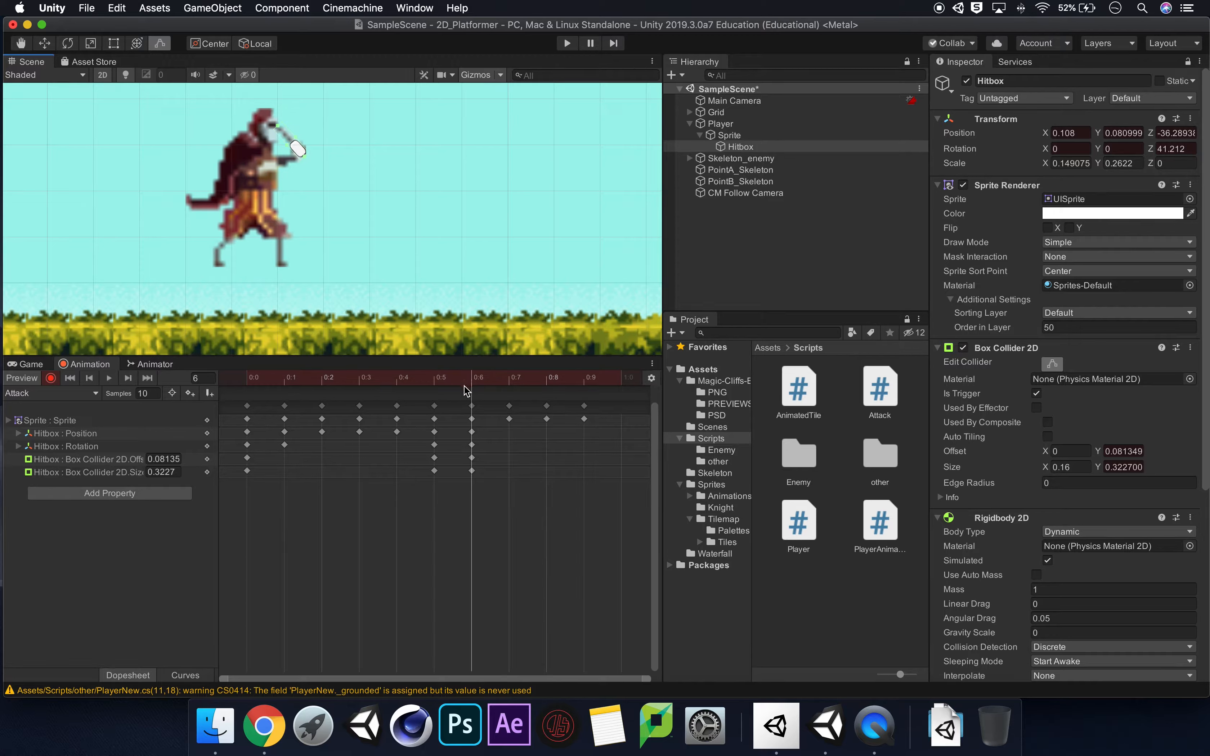
At frame 8, rotate the Hitbox to about -45° around Z and move it to about X 0.041, Y 0.078 on the sword.
{"action": "left_click", "coordinate": [509, 382]}
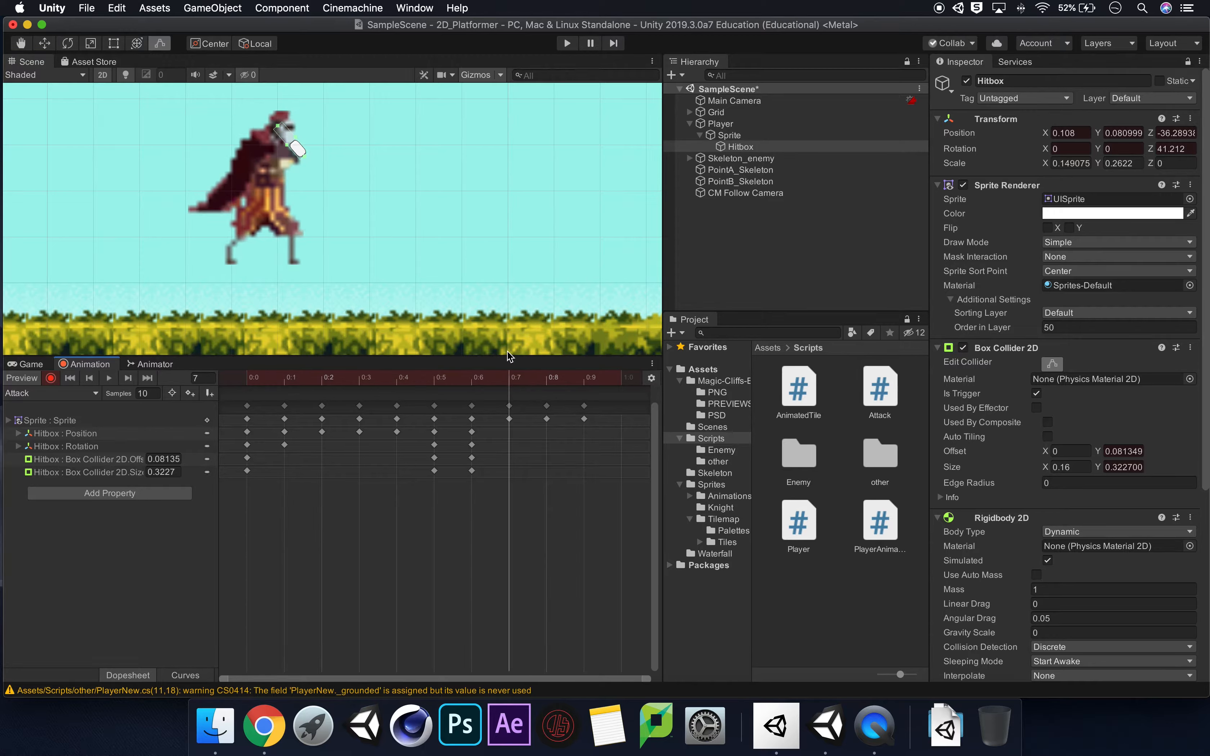
{"action": "left_click", "coordinate": [547, 384]}
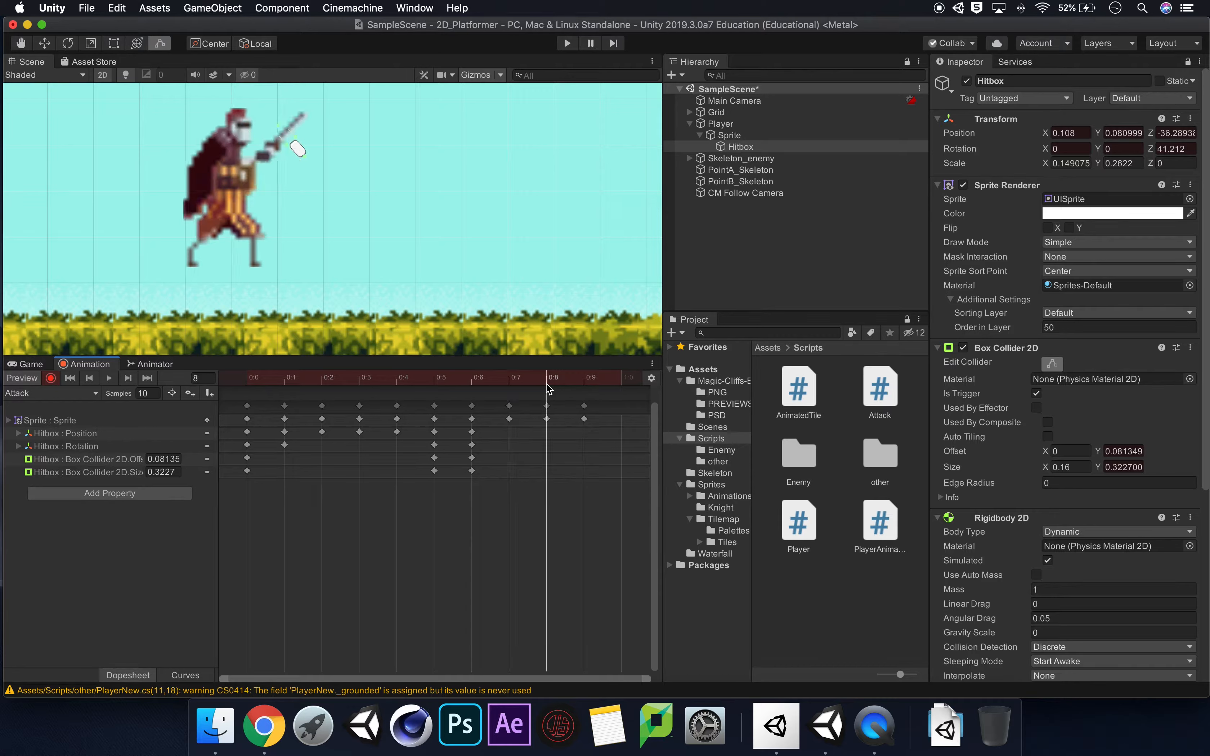
{"action": "left_click", "coordinate": [73, 44]}
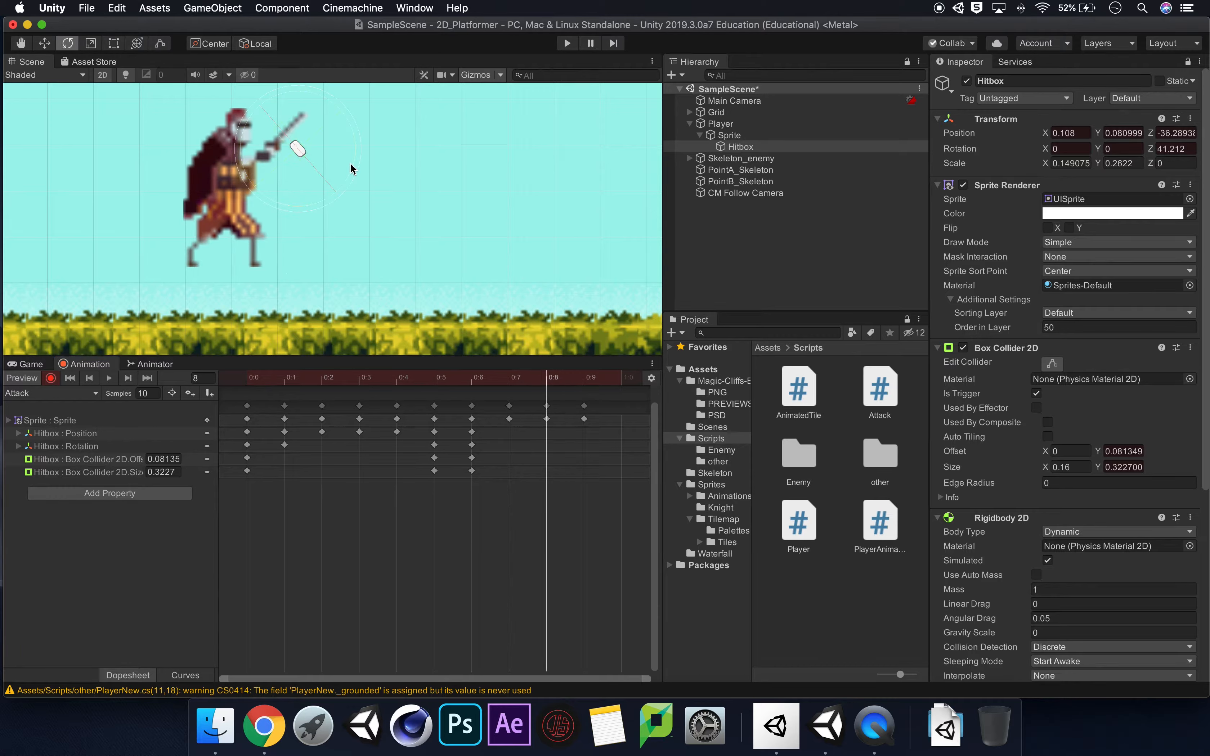
{"action": "left_click_drag", "start_coordinate": [350, 162], "coordinate": [119, 169]}
{"action": "left_click_drag", "start_coordinate": [330, 192], "coordinate": [223, 212]}
{"action": "left_click", "coordinate": [44, 43]}
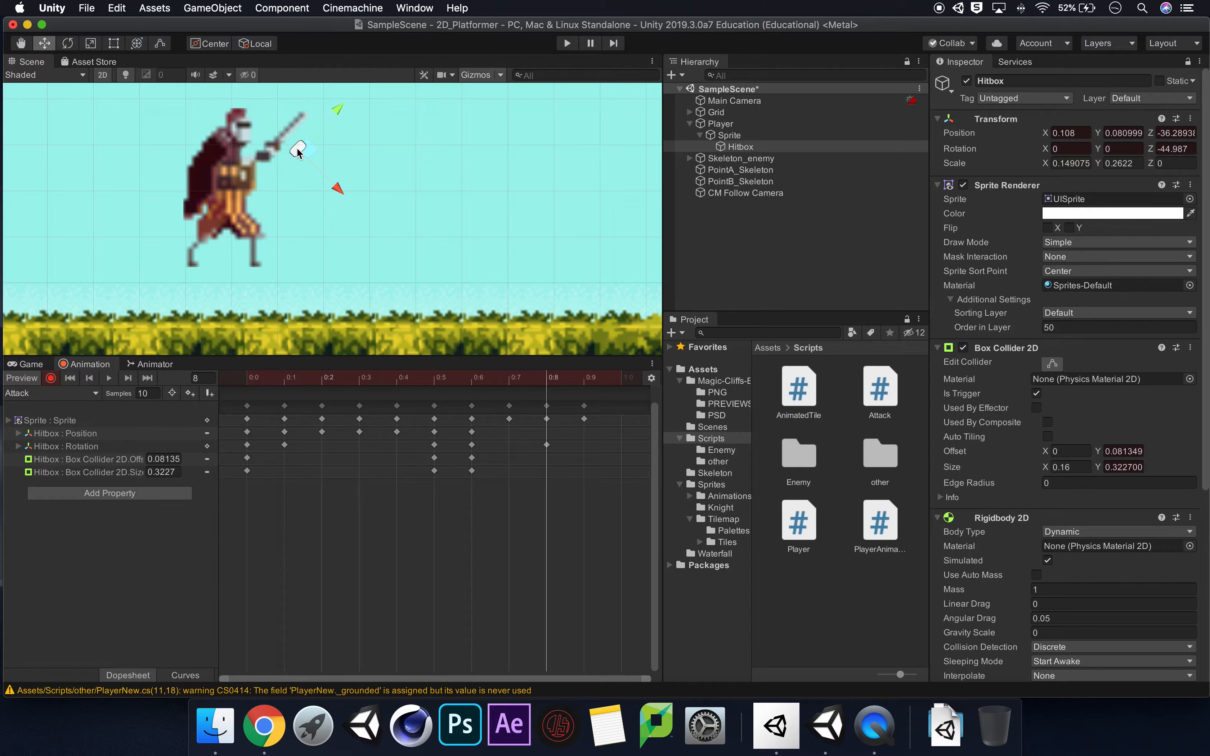
{"action": "left_click_drag", "start_coordinate": [304, 146], "coordinate": [274, 149]}
Resize the Hitbox's collider at frame 8 to about 0.181 by 0.524 so it covers the raised blade.
{"action": "left_click", "coordinate": [1051, 364]}
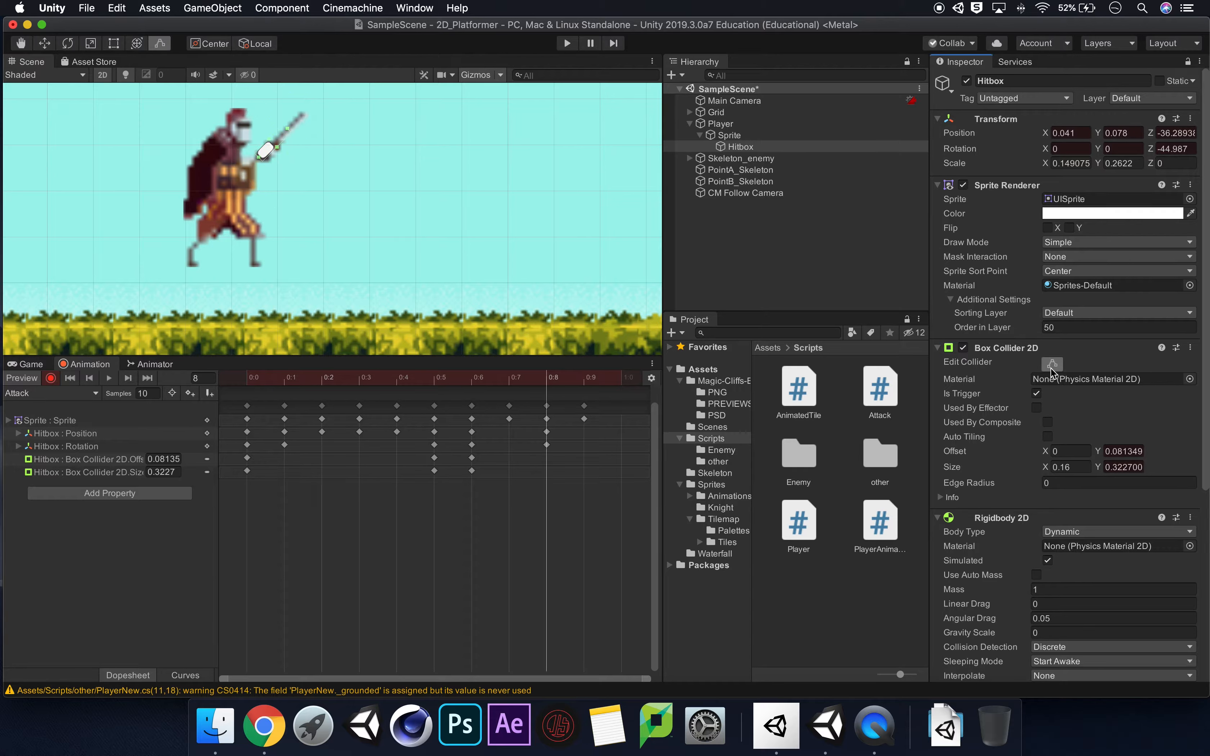
{"action": "mouse_move", "coordinate": [288, 128]}
{"action": "left_mouse_down"}
{"action": "mouse_move", "coordinate": [308, 113]}
{"action": "mouse_move", "coordinate": [286, 140]}
{"action": "left_mouse_up"}
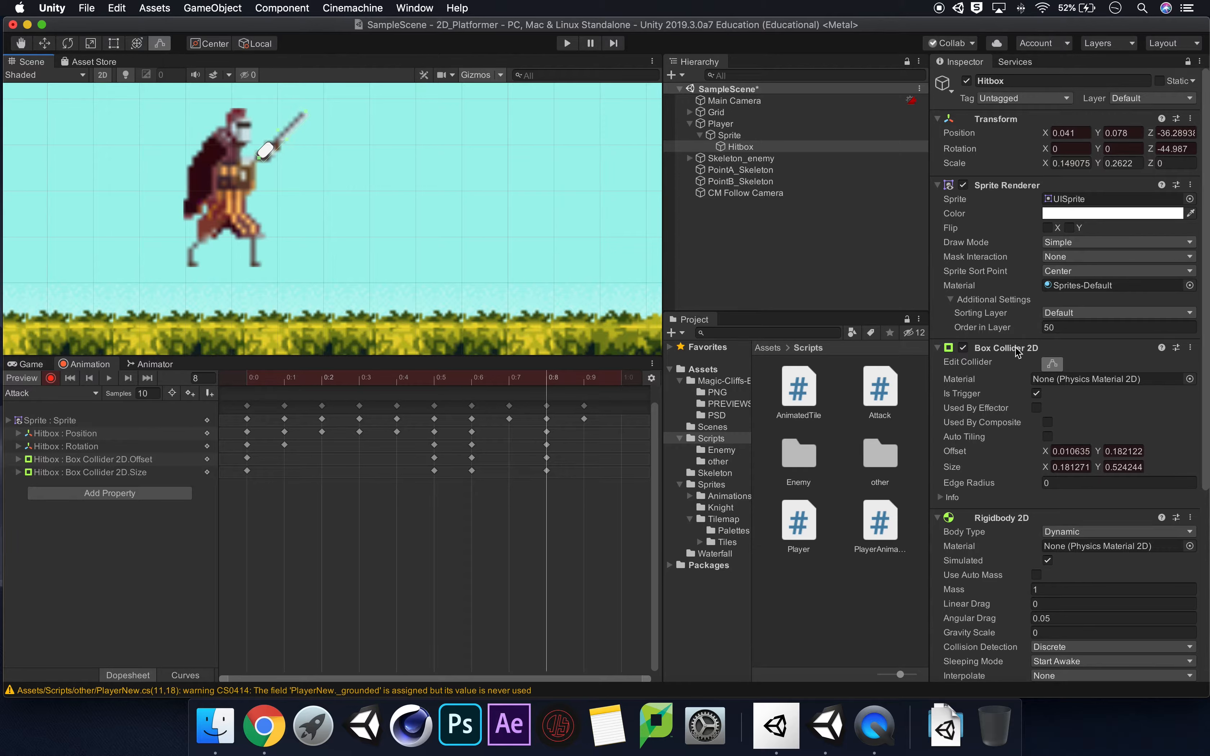
{"action": "left_click", "coordinate": [1052, 365]}
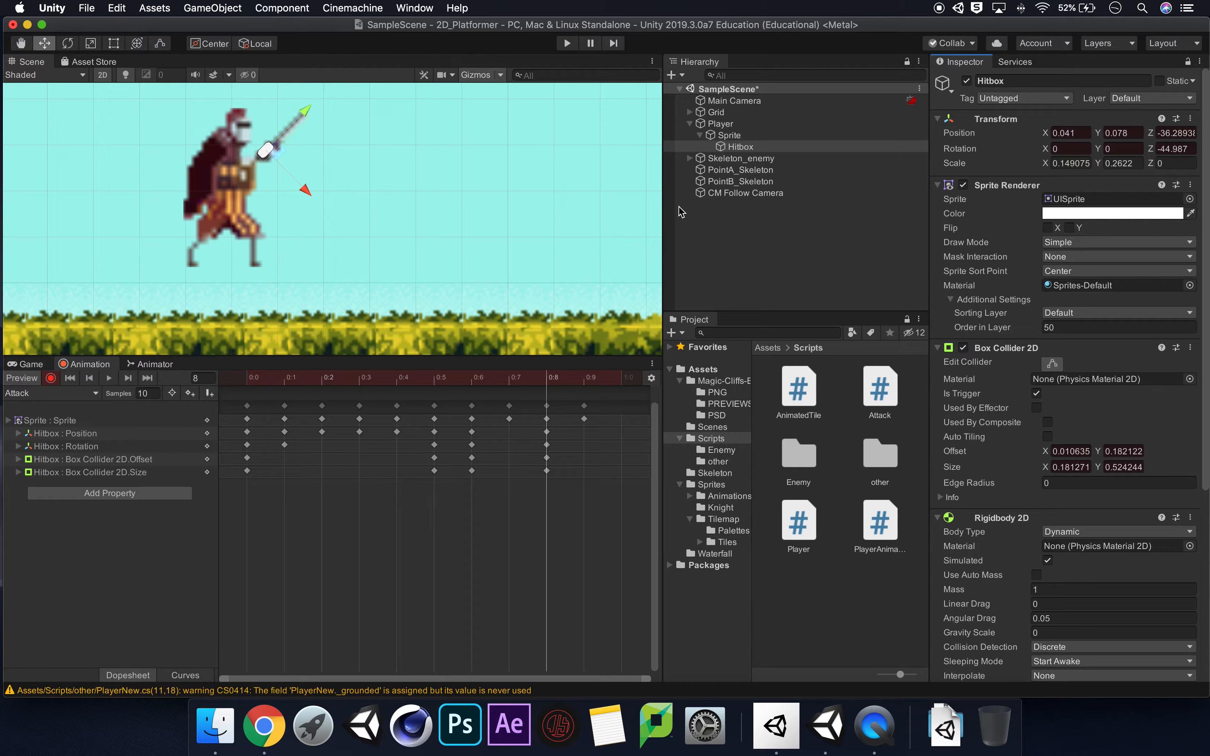
At frame 9, move the Hitbox to about X 0.034, Y 0.012 and extend its collider to about 0.54 in Y.
{"action": "left_click", "coordinate": [585, 384]}
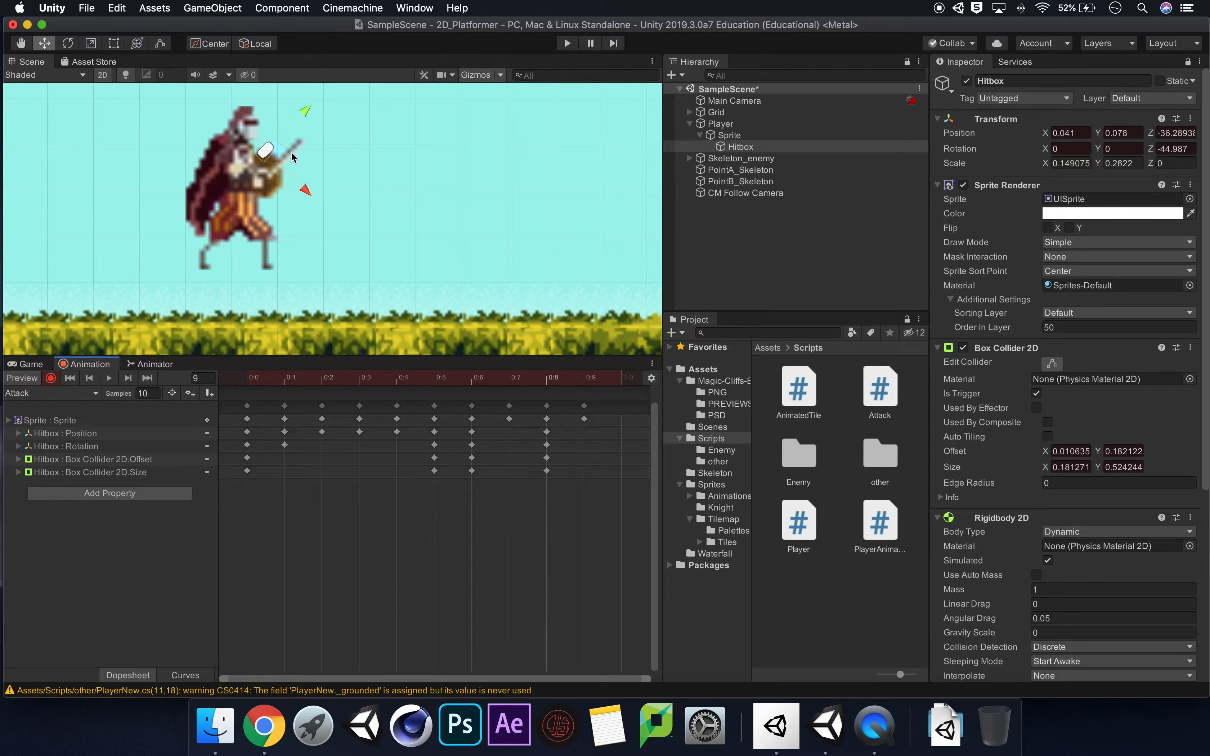
{"action": "left_click_drag", "start_coordinate": [275, 150], "coordinate": [271, 189]}
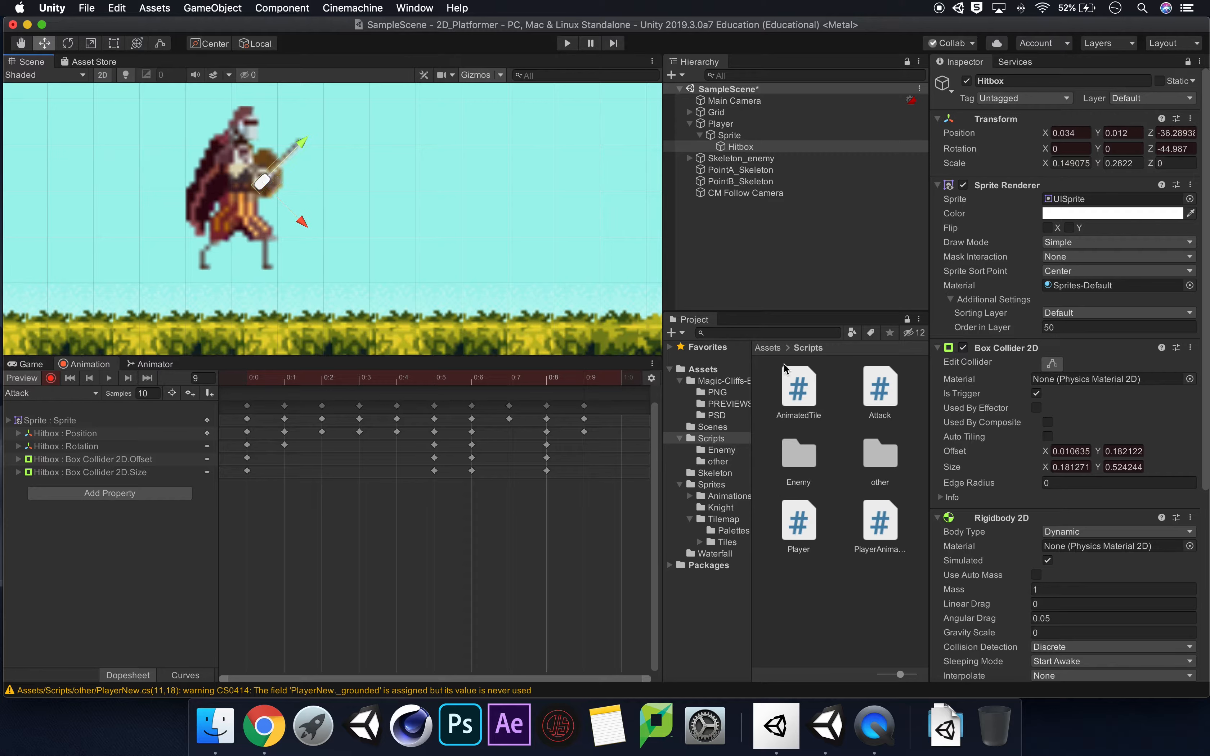
{"action": "left_click", "coordinate": [1056, 366]}
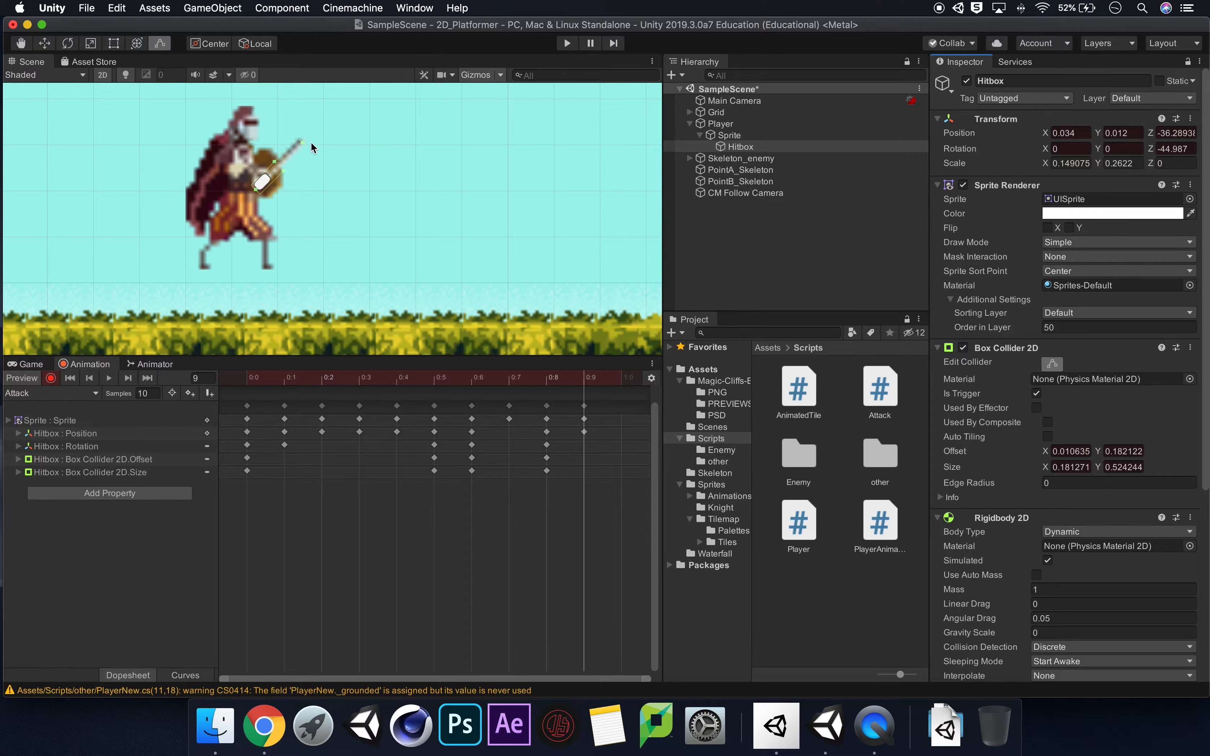
{"action": "left_click_drag", "start_coordinate": [303, 144], "coordinate": [307, 139]}
Stop keyframe recording and scrub back through the Attack clip to frame 2 to review how the hitbox follows the sword.
{"action": "left_click", "coordinate": [621, 384]}
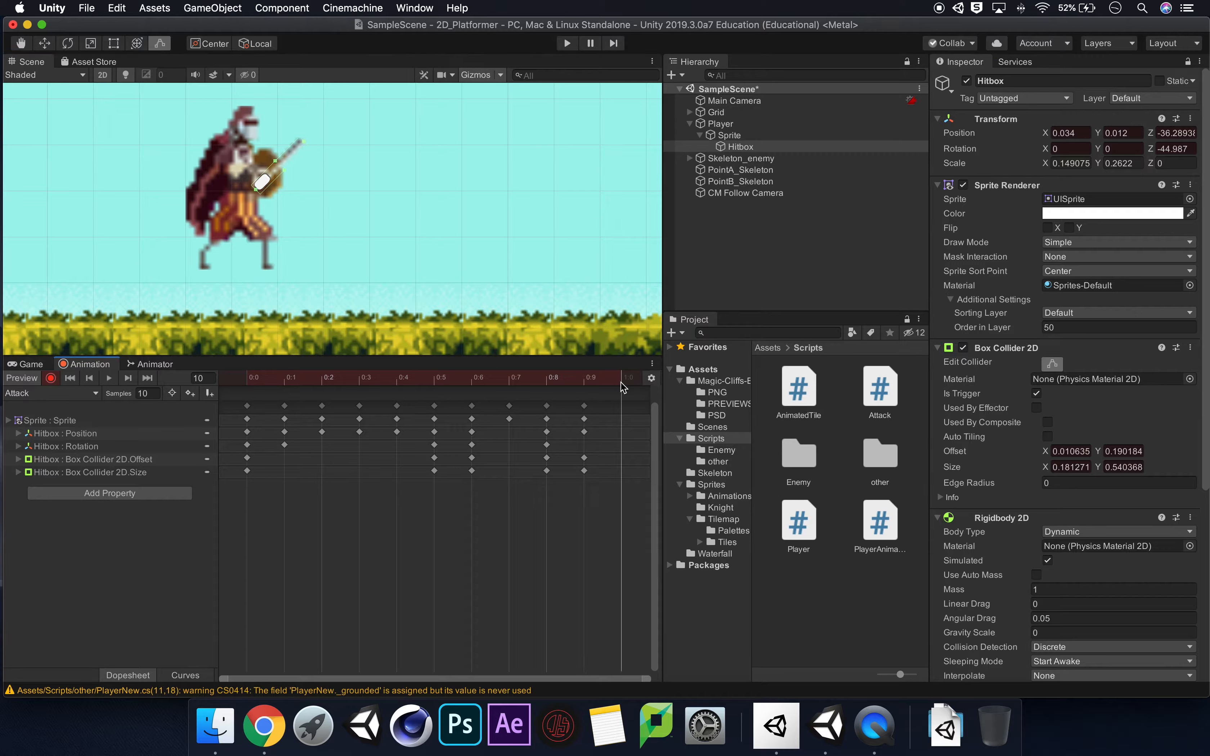
{"action": "left_click", "coordinate": [51, 378]}
{"action": "left_click_drag", "start_coordinate": [620, 383], "coordinate": [316, 416]}
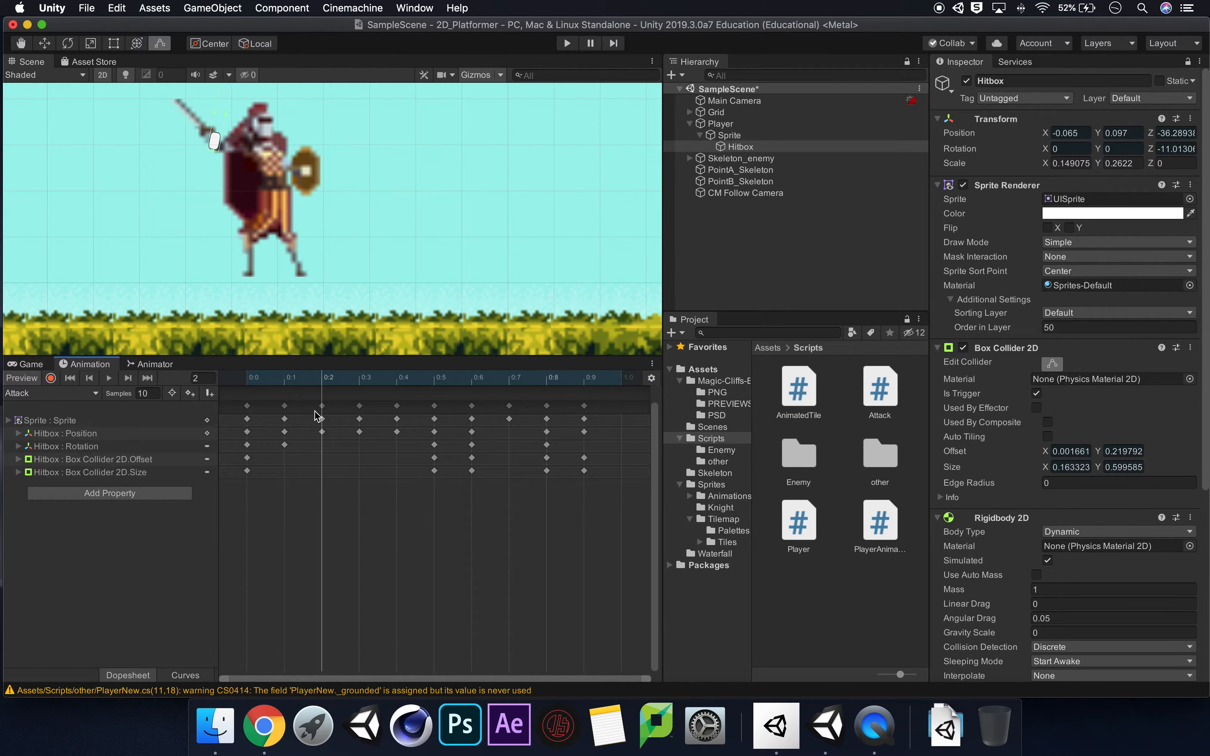
{"action": "key", "text": "ctrl+Up"}
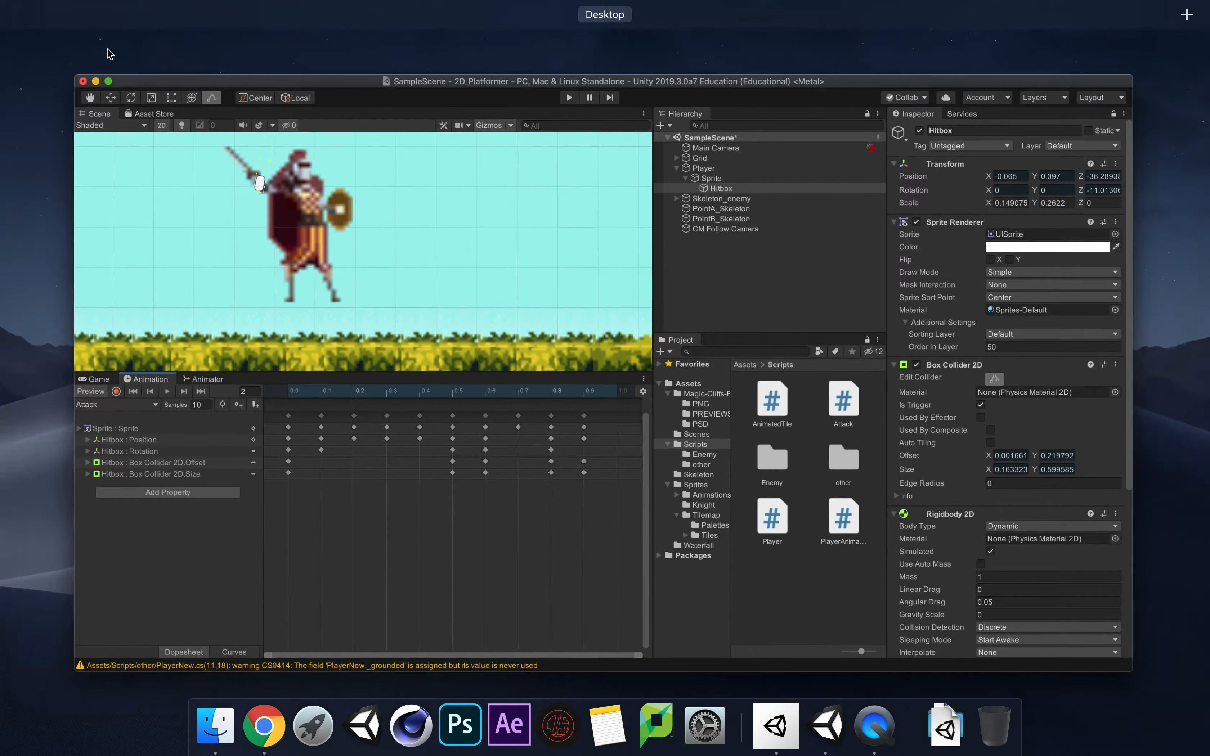
{"action": "left_click", "coordinate": [348, 99]}
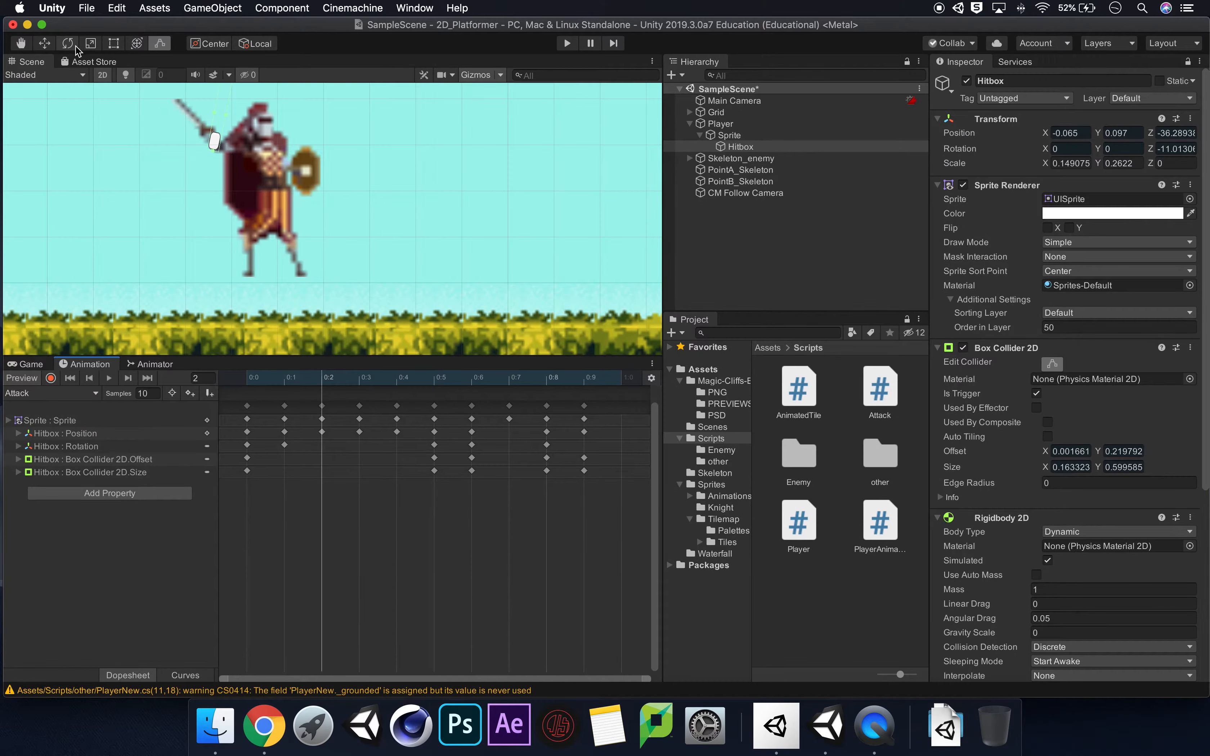
Resume recording at frame 2, rotate the Hitbox to about 47.9° around Z and move it to about X -0.058, Y 0.091.
{"action": "left_click", "coordinate": [71, 44]}
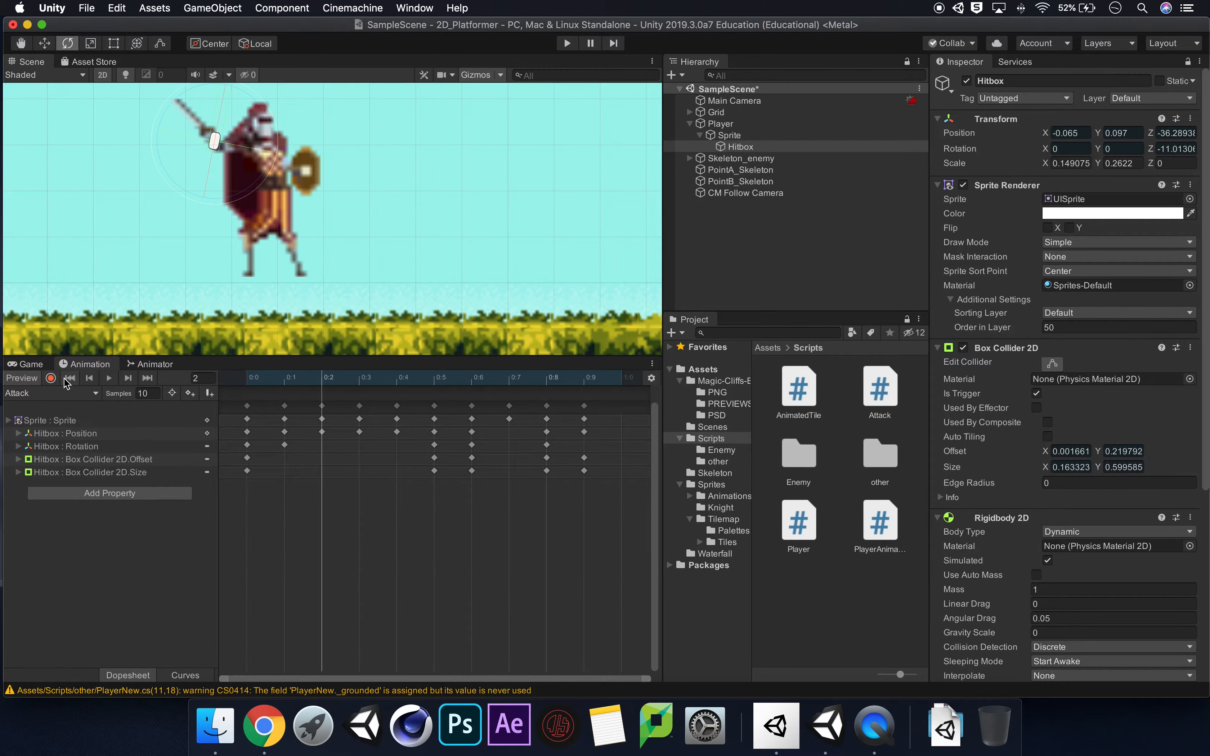
{"action": "left_click", "coordinate": [50, 378]}
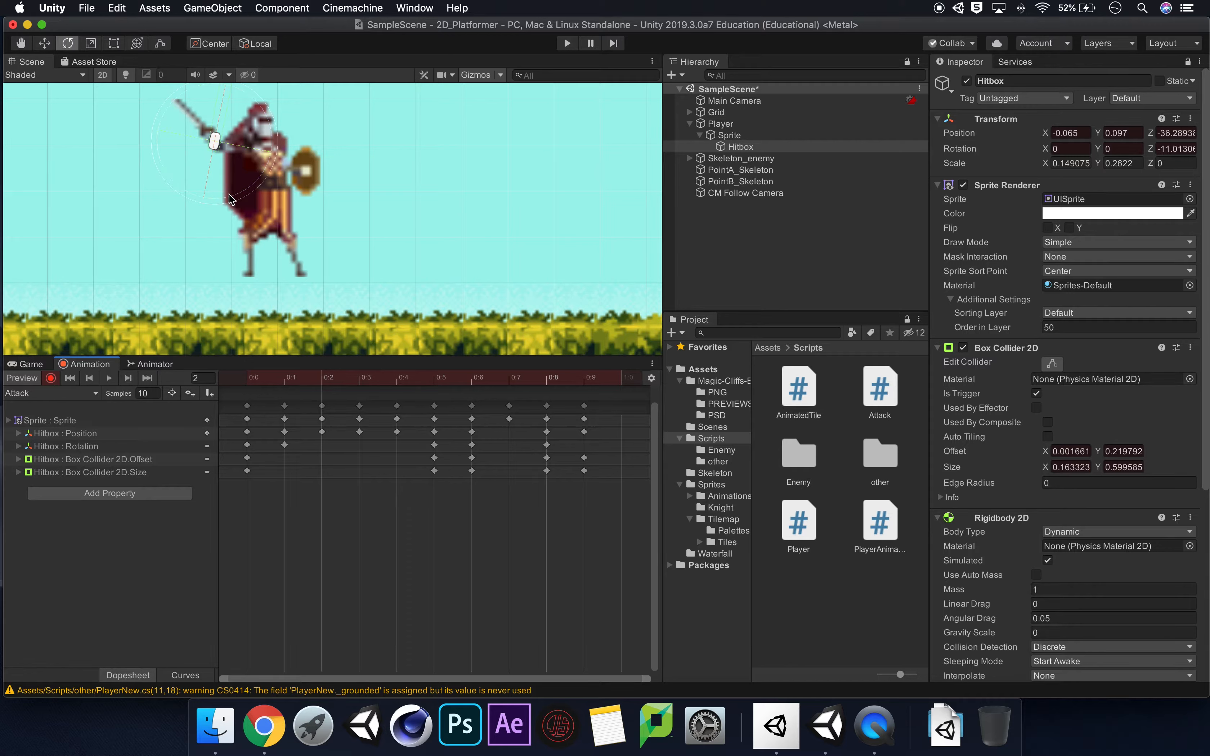
{"action": "left_click_drag", "start_coordinate": [231, 198], "coordinate": [335, 157]}
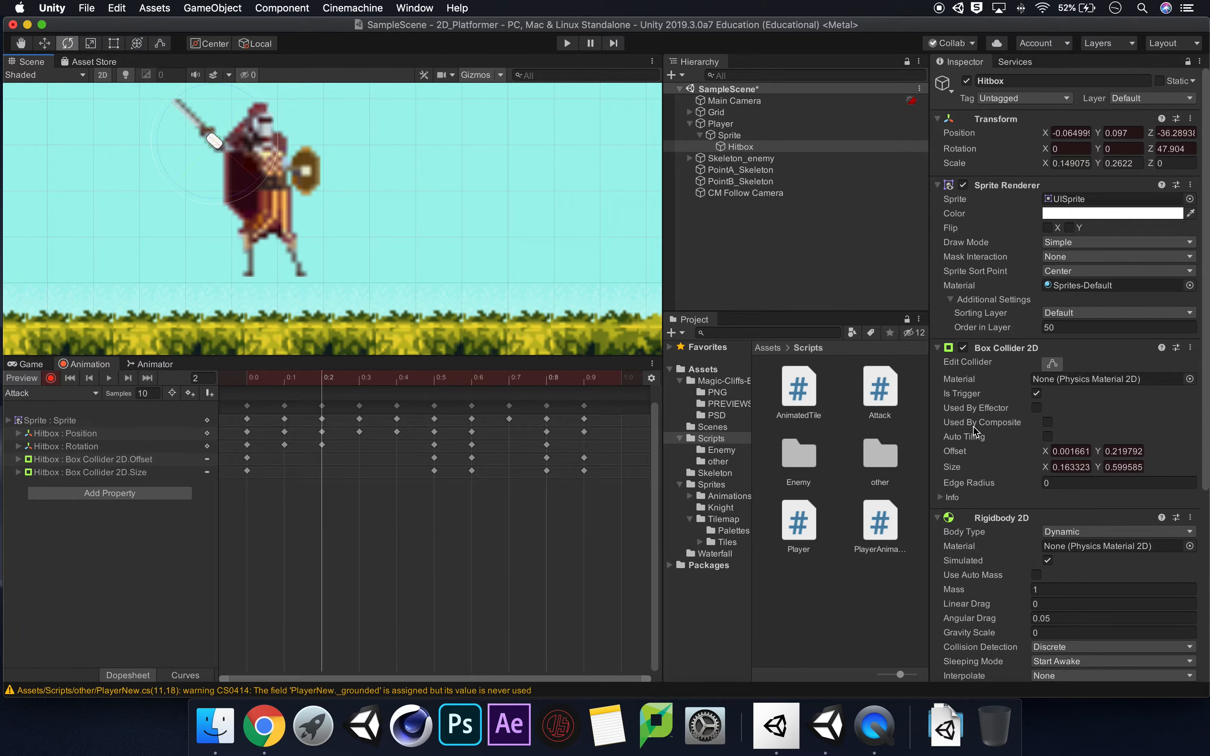
{"action": "left_click", "coordinate": [157, 44]}
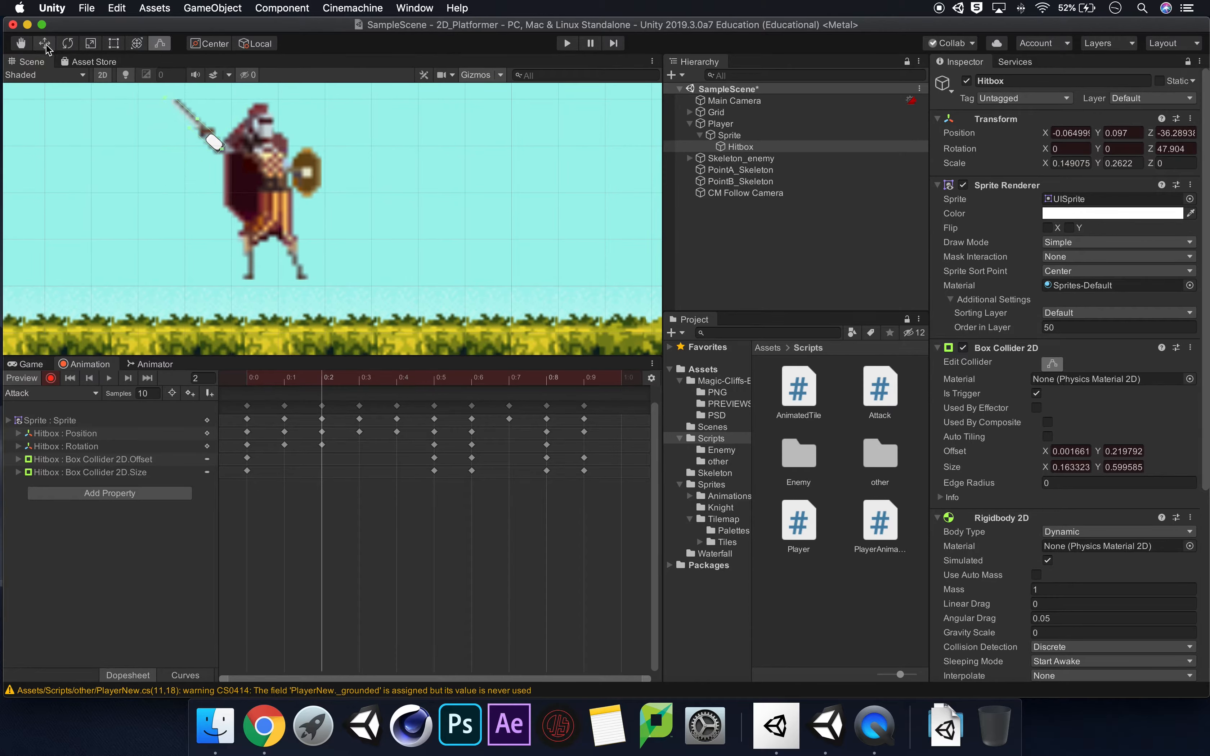
{"action": "left_click", "coordinate": [68, 45]}
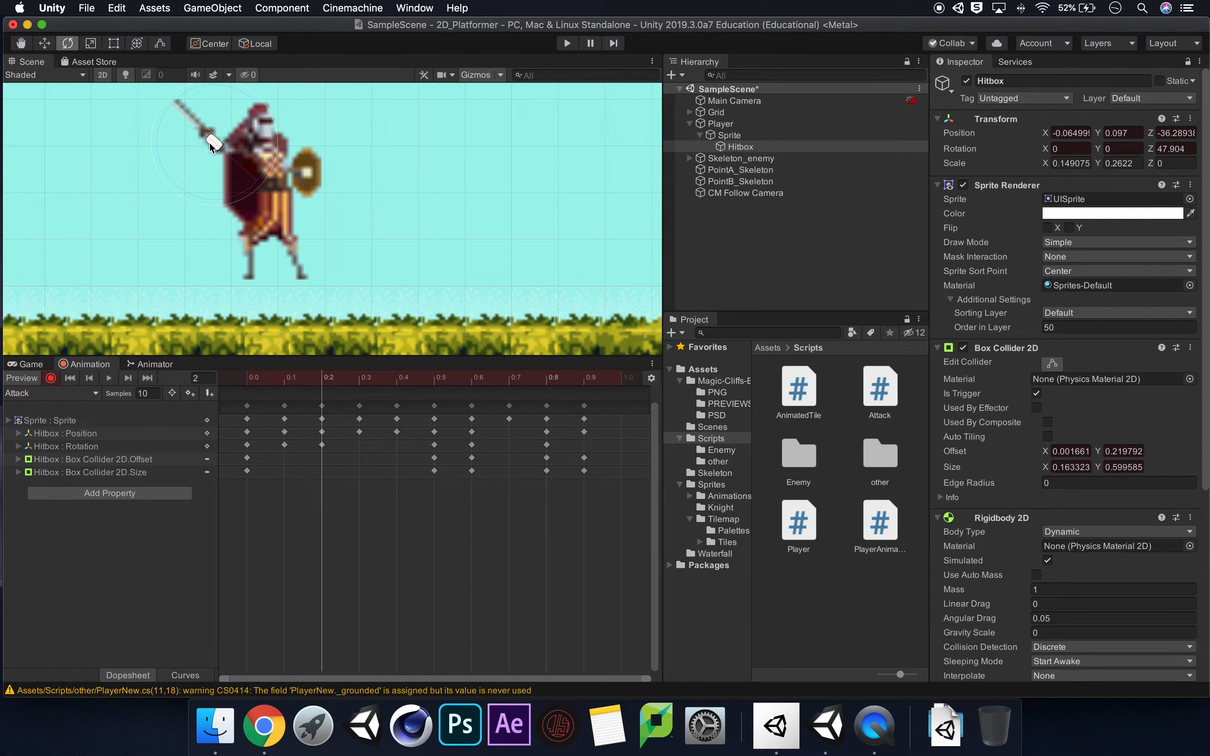
{"action": "left_click", "coordinate": [45, 43]}
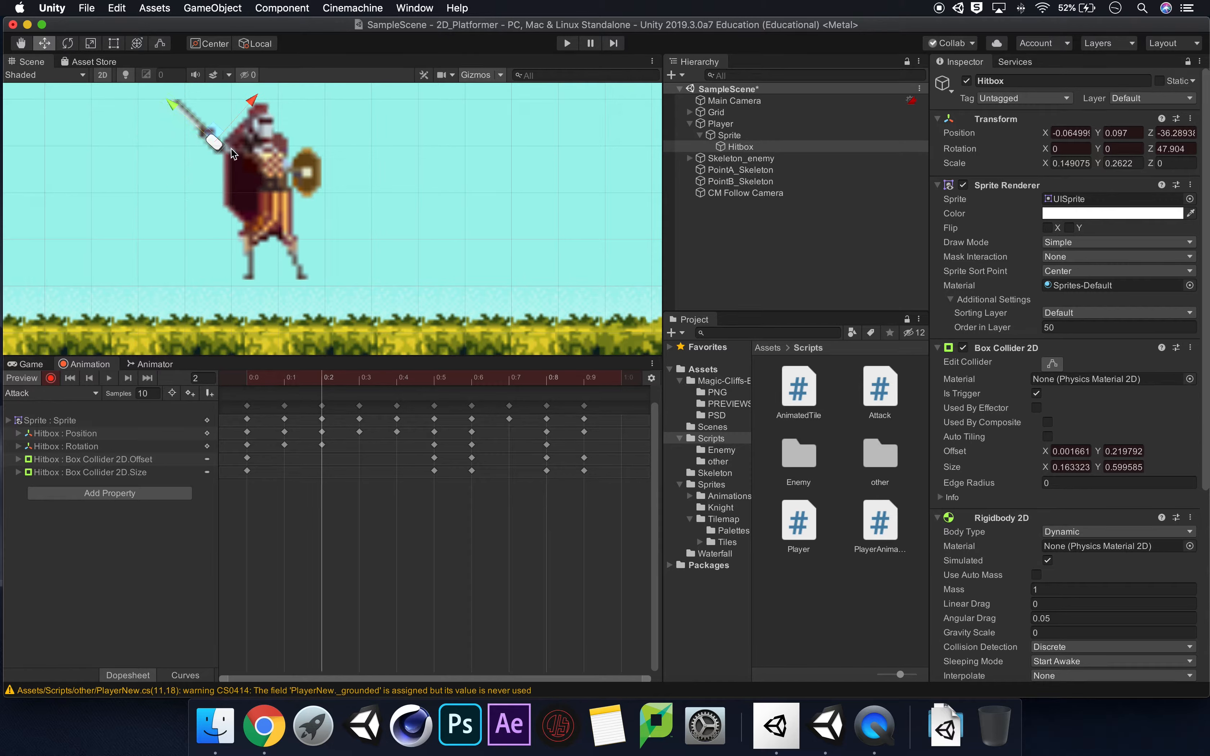
{"action": "left_click_drag", "start_coordinate": [218, 134], "coordinate": [222, 138]}
{"action": "left_click", "coordinate": [162, 44]}
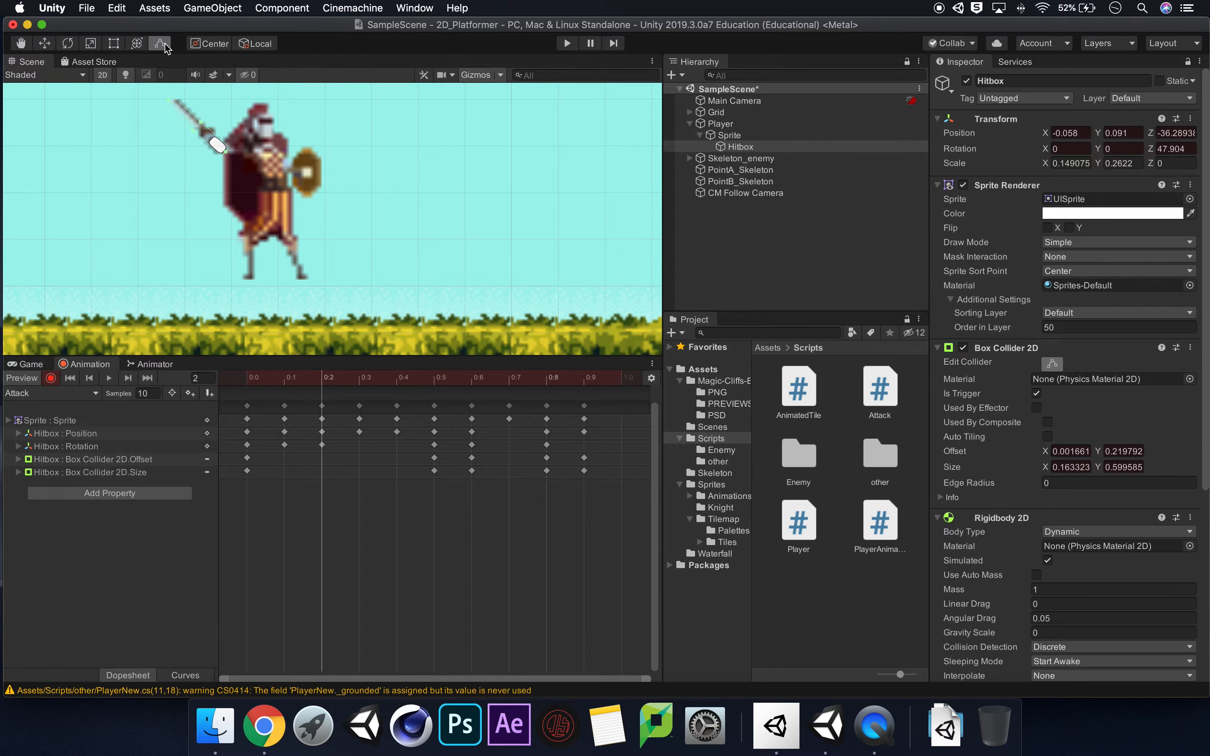
At frame 3, rotate the Hitbox to about 36.9° around Z to line it up with the sword.
{"action": "left_click", "coordinate": [361, 382]}
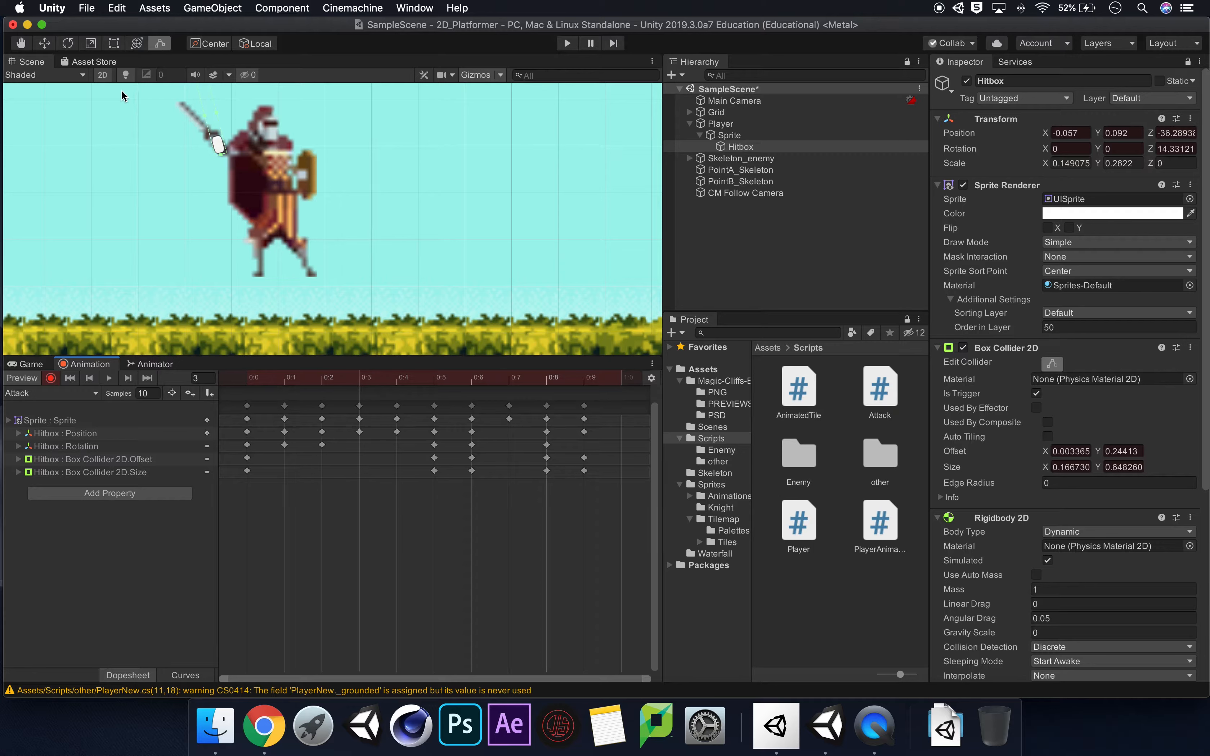
{"action": "left_click", "coordinate": [72, 42]}
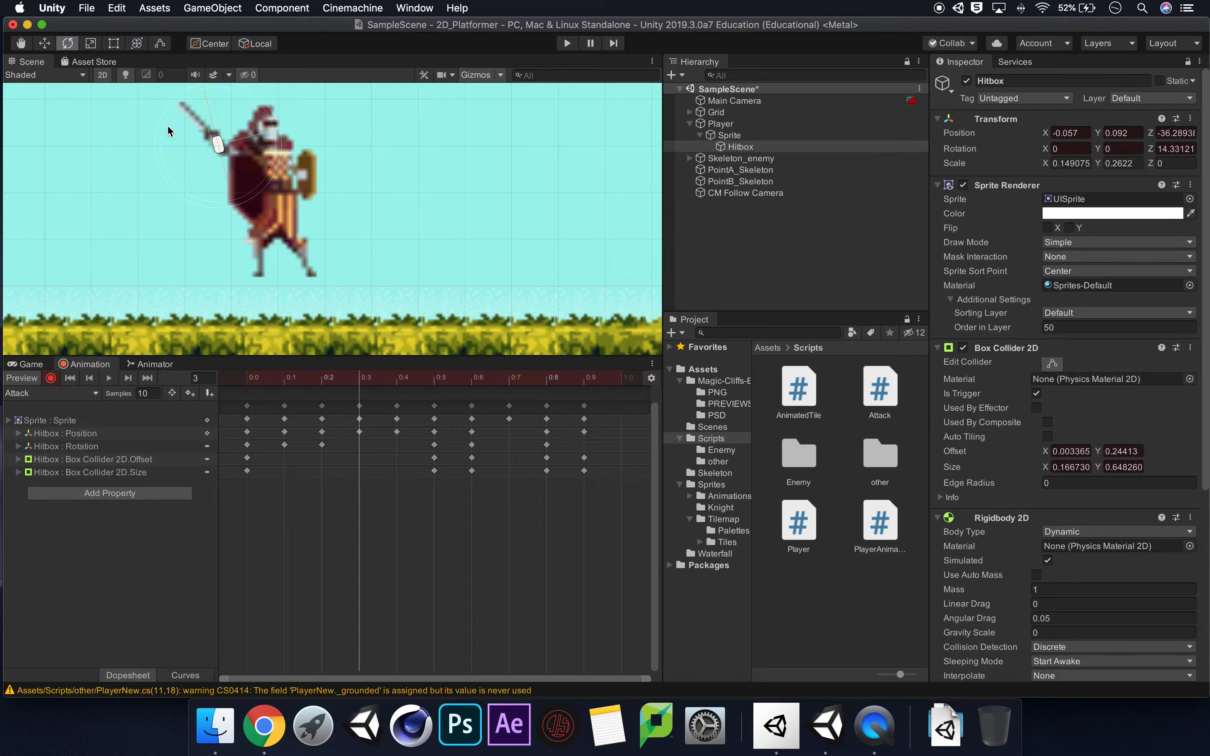
{"action": "left_click_drag", "start_coordinate": [165, 125], "coordinate": [167, 166]}
{"action": "key", "text": "w"}
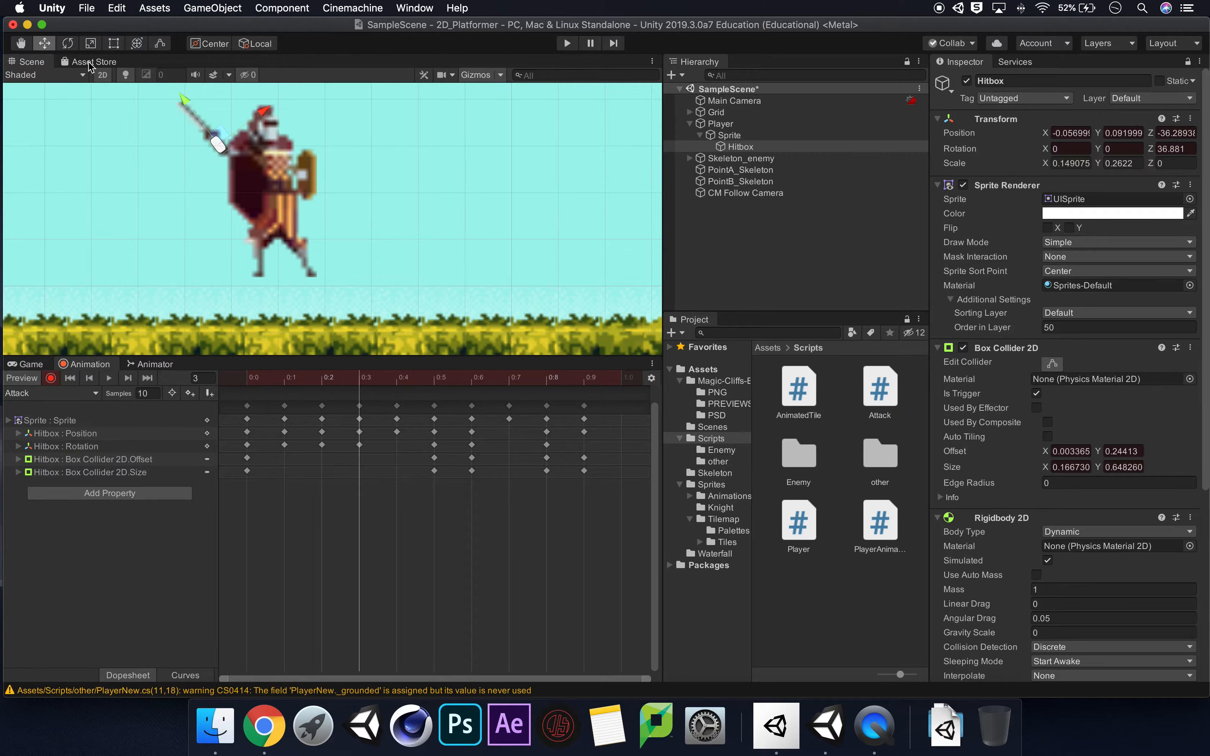
At frame 3, shorten the Hitbox collider to about 0.53 in Y and rotate the Hitbox to about 41.7° around Z.
{"action": "left_click", "coordinate": [160, 44]}
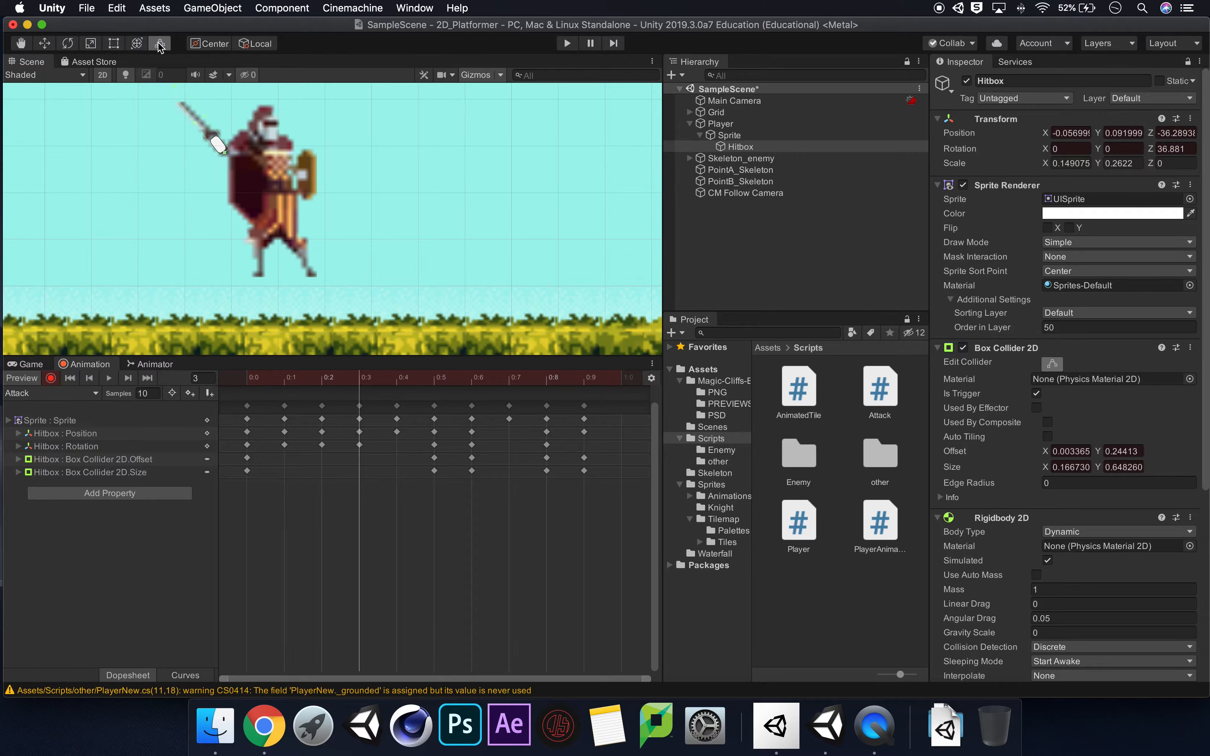
{"action": "left_click_drag", "start_coordinate": [175, 86], "coordinate": [184, 101]}
{"action": "left_click", "coordinate": [68, 45]}
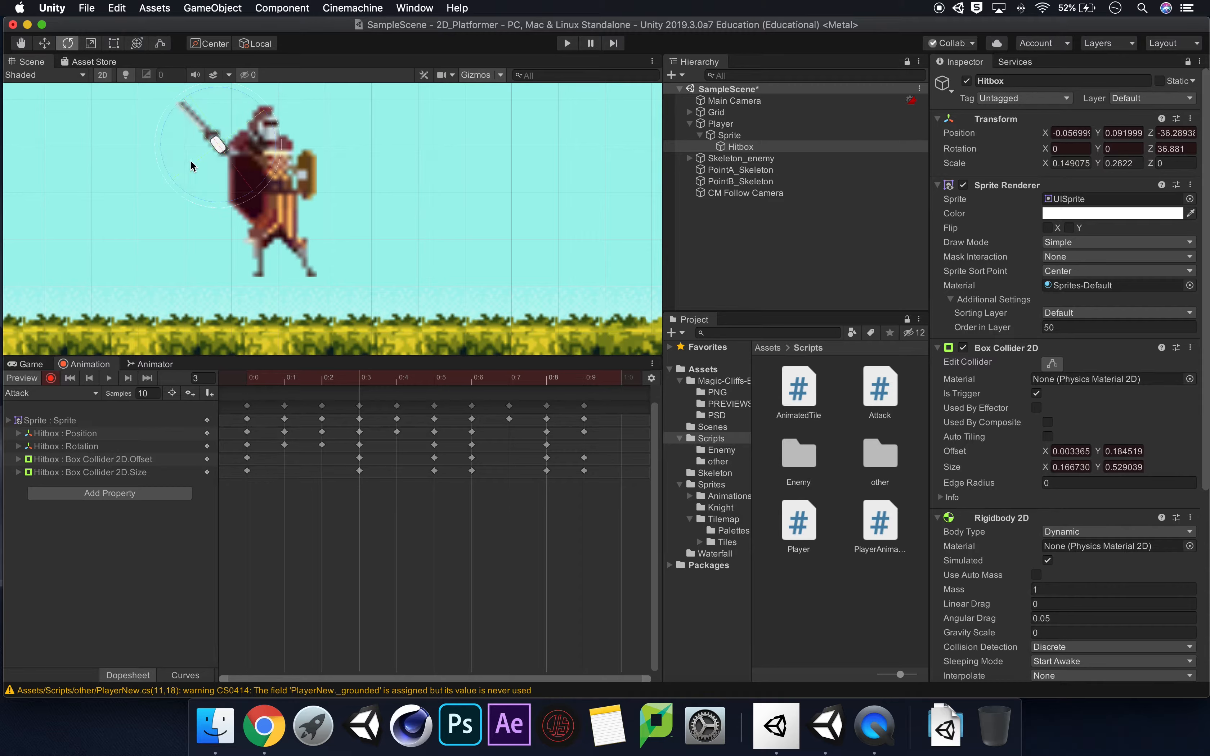
{"action": "left_click_drag", "start_coordinate": [235, 202], "coordinate": [243, 200]}
{"action": "left_click", "coordinate": [161, 44]}
At frame 4, rotate the Hitbox to about 43° around Z and shorten its collider to about 0.54 in Y.
{"action": "left_click", "coordinate": [396, 384]}
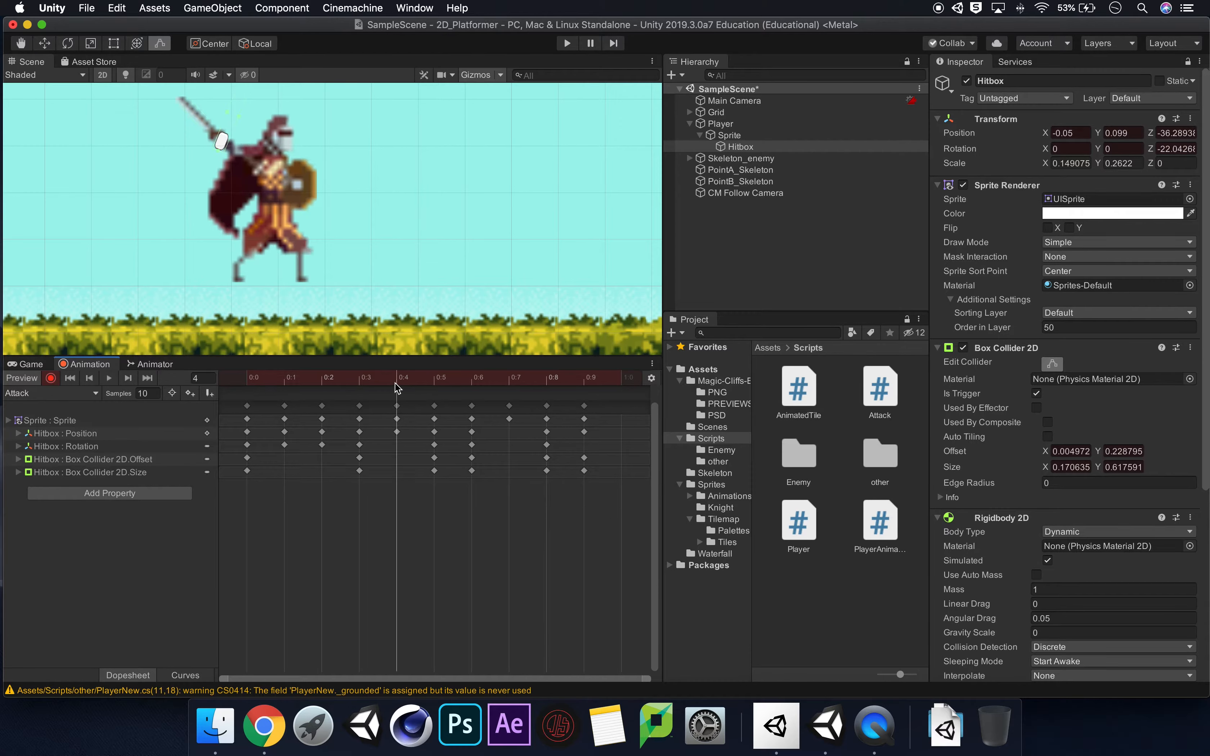
{"action": "left_click", "coordinate": [69, 44]}
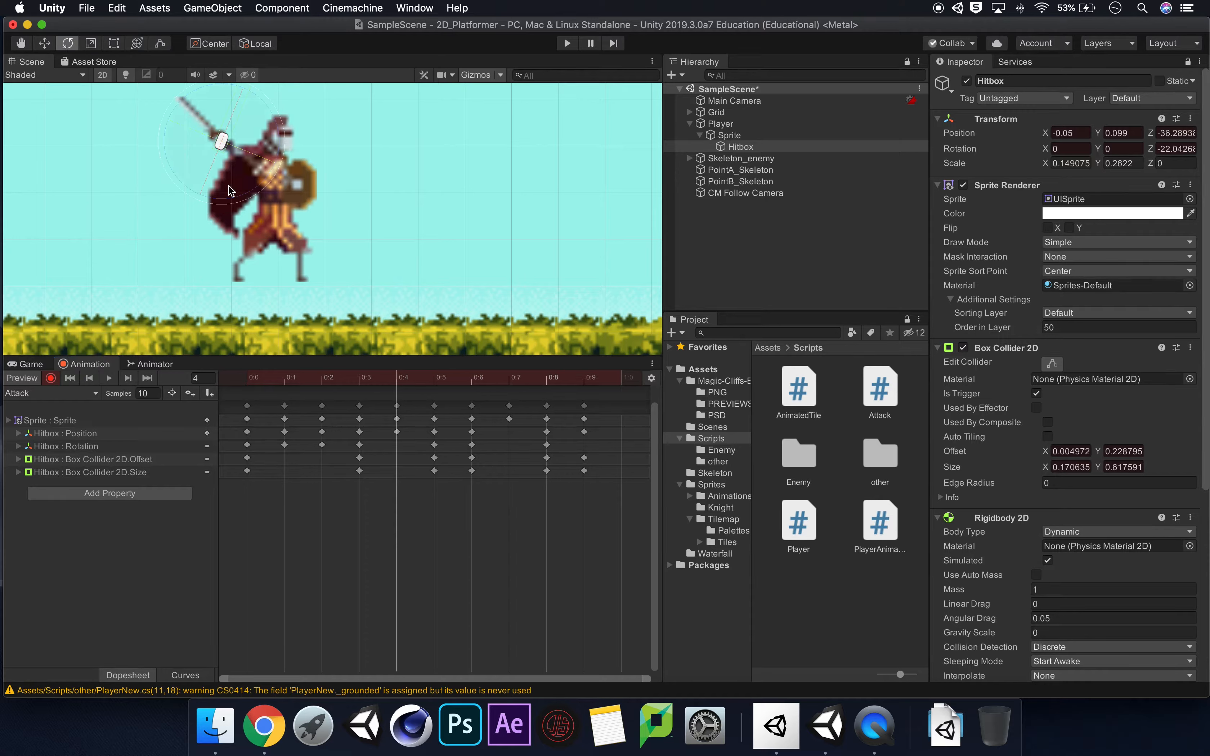
{"action": "left_click_drag", "start_coordinate": [232, 200], "coordinate": [338, 144]}
{"action": "left_click", "coordinate": [162, 44]}
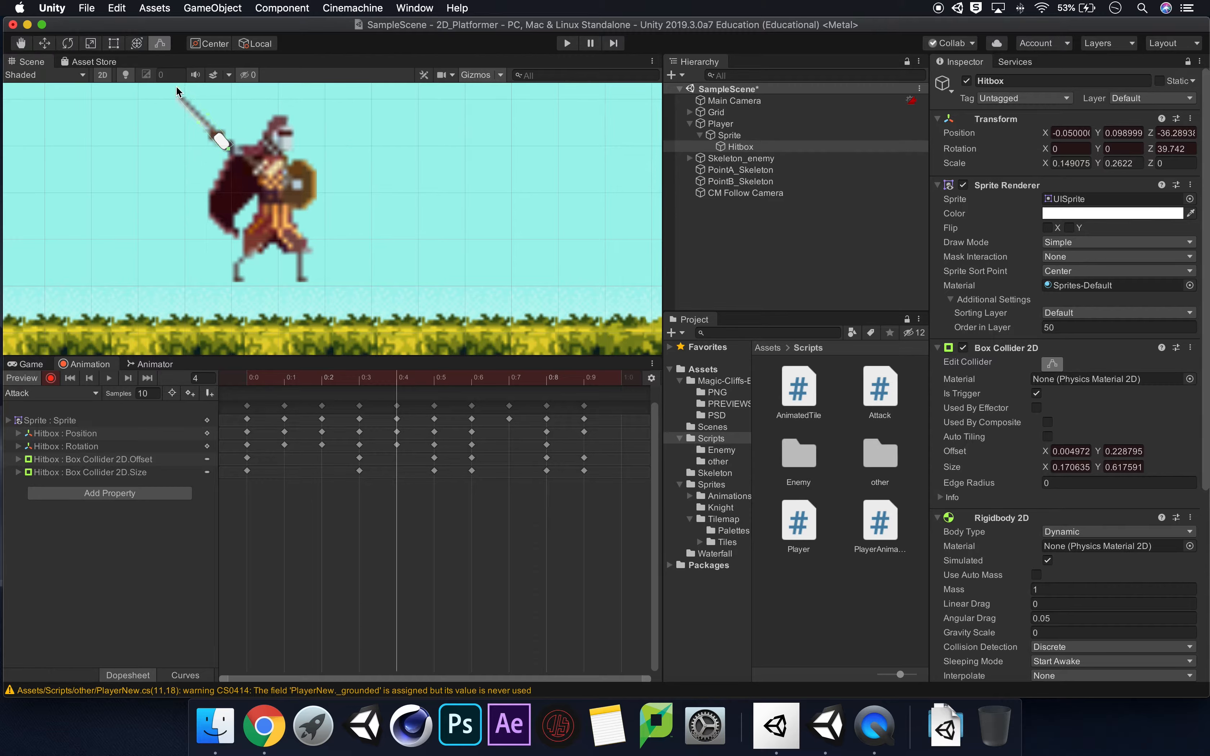
{"action": "left_click_drag", "start_coordinate": [176, 86], "coordinate": [184, 102]}
{"action": "left_click", "coordinate": [67, 42]}
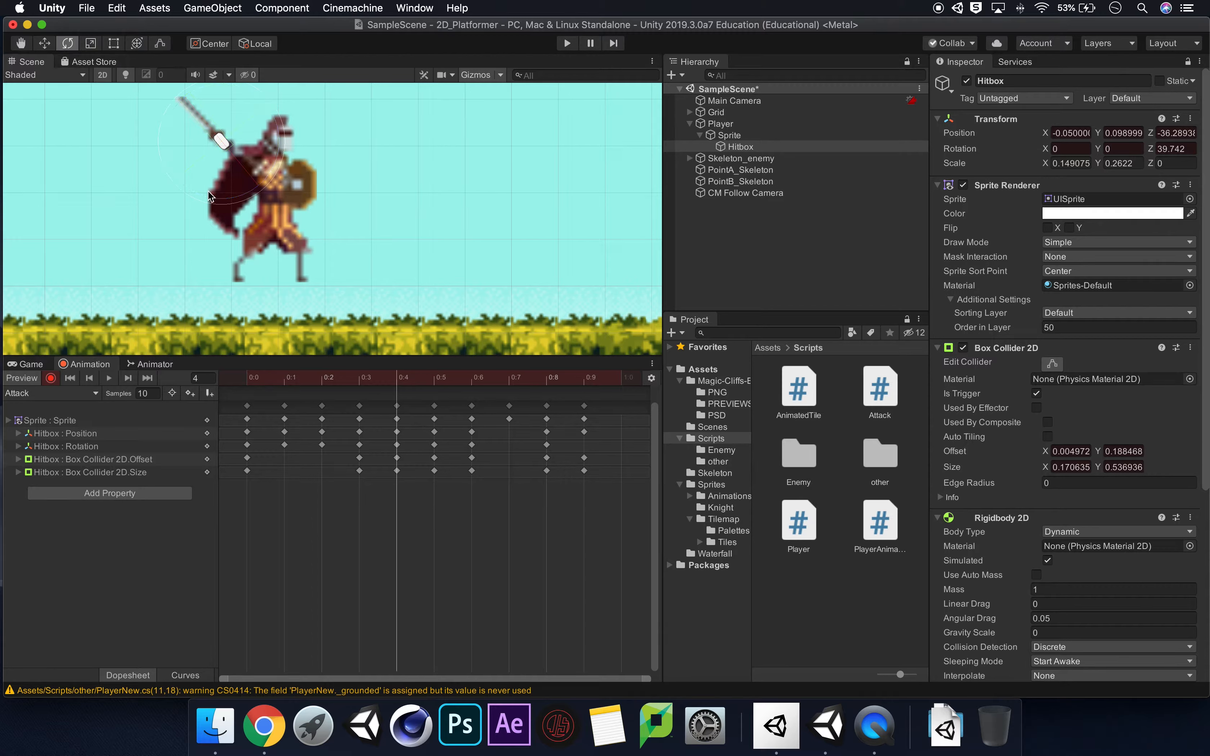
{"action": "left_click_drag", "start_coordinate": [242, 194], "coordinate": [247, 194]}
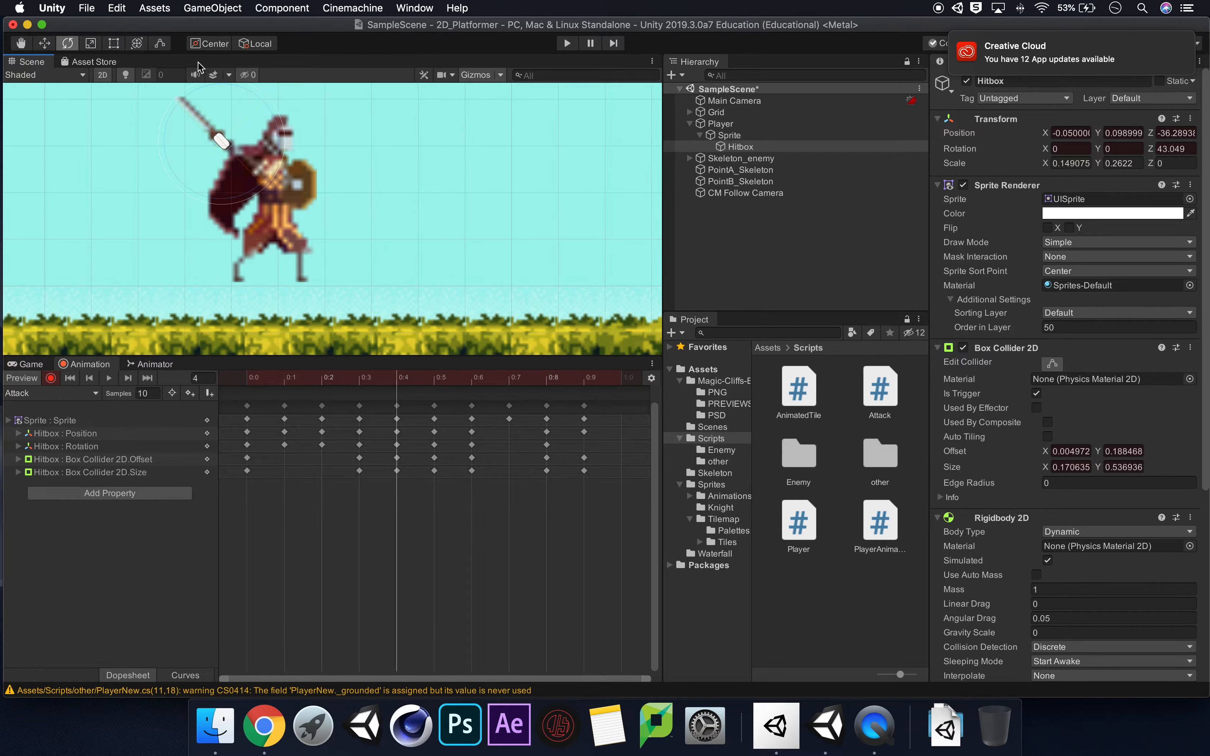
{"action": "left_click", "coordinate": [161, 44]}
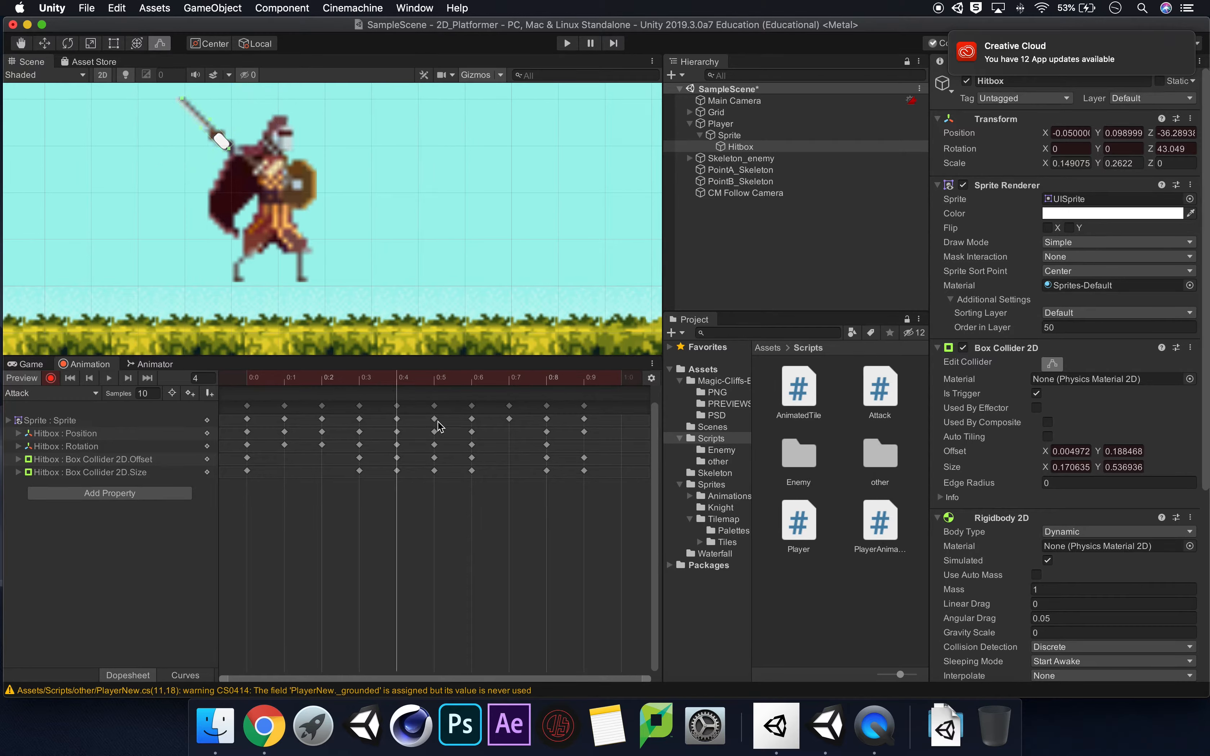
Stop keyframe recording and step through frames 1 to 7 of the Attack clip to review how the hitbox follows the sword.
{"action": "left_click", "coordinate": [434, 380]}
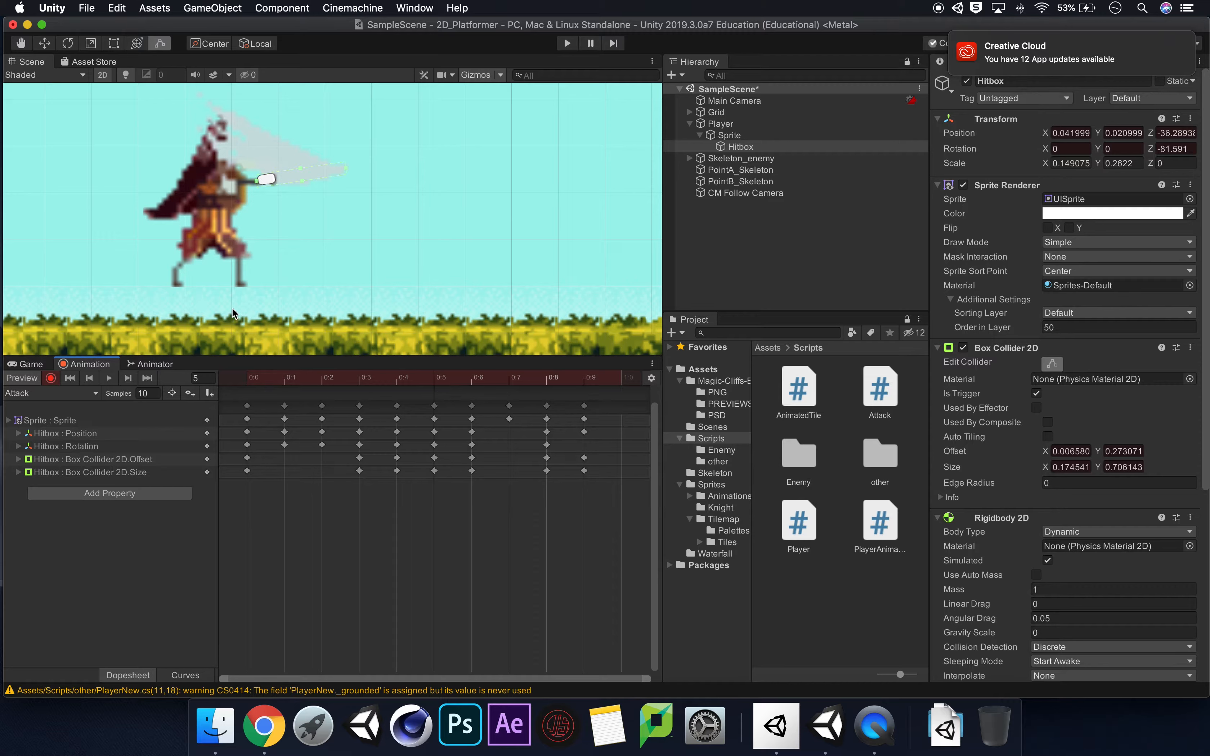
{"action": "left_click", "coordinate": [50, 378]}
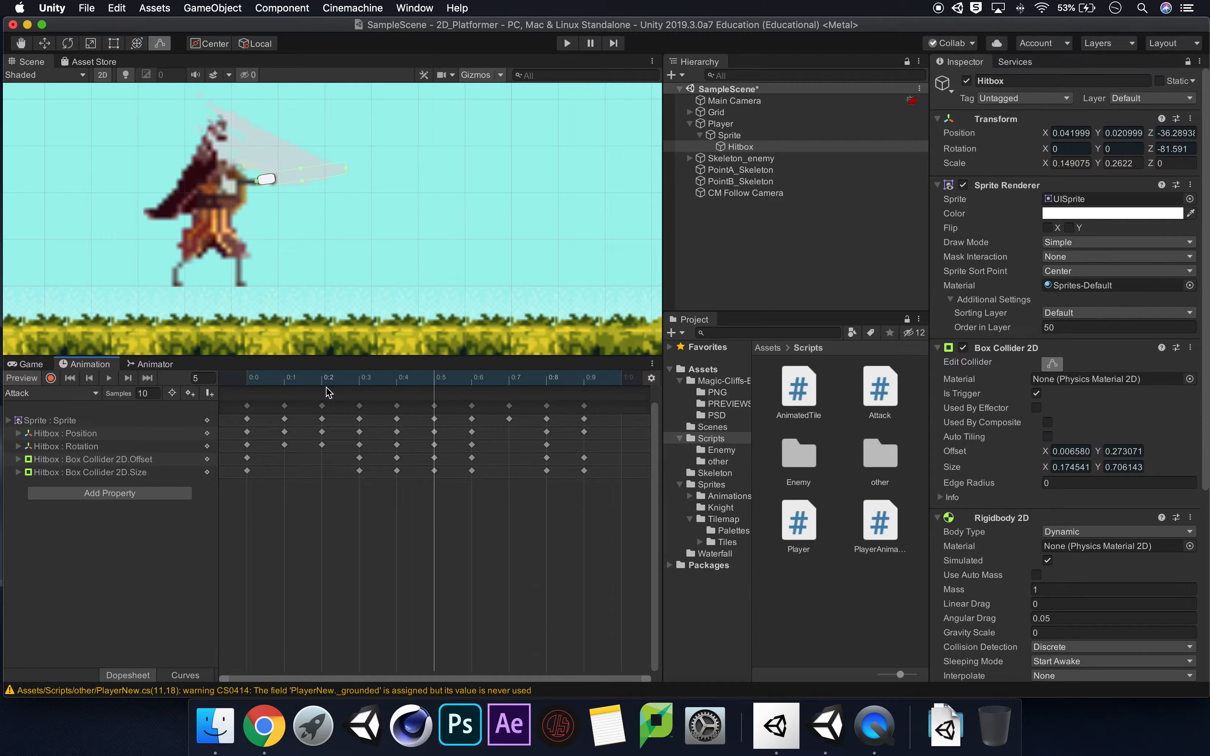
{"action": "left_click", "coordinate": [265, 378]}
{"action": "left_click", "coordinate": [281, 378]}
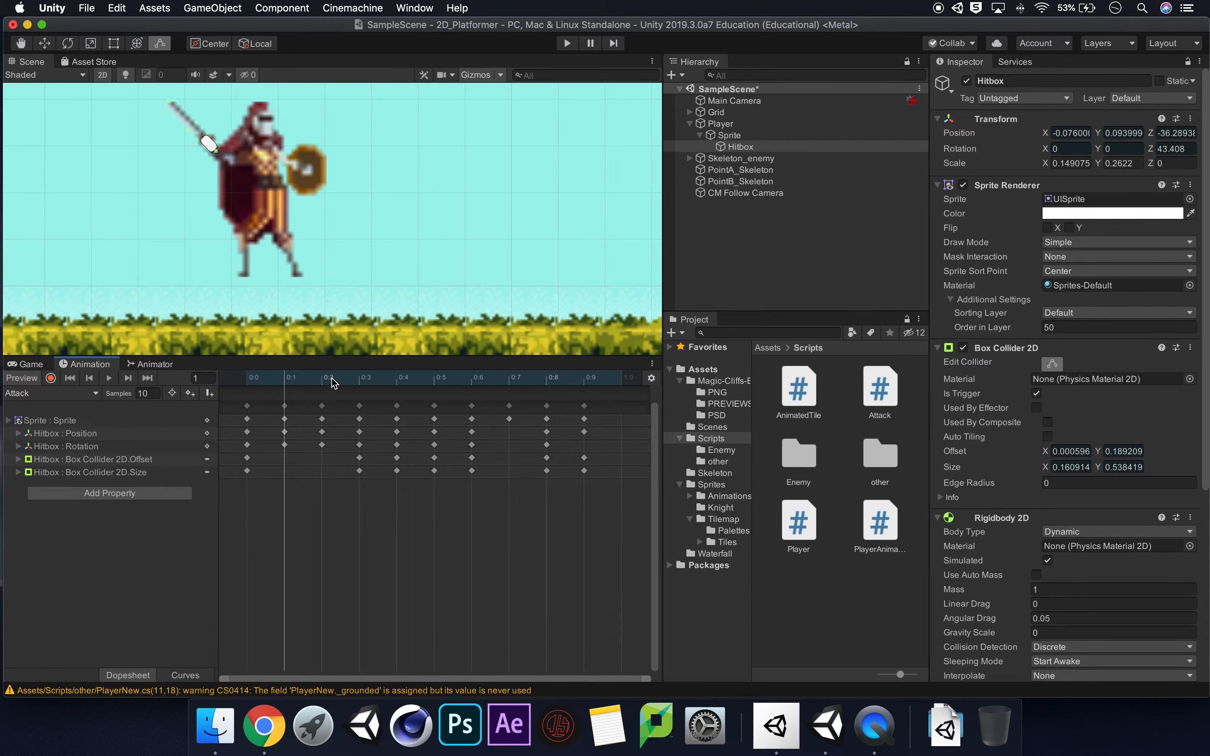
{"action": "left_click", "coordinate": [322, 380]}
{"action": "left_click", "coordinate": [364, 380]}
{"action": "left_click", "coordinate": [391, 379]}
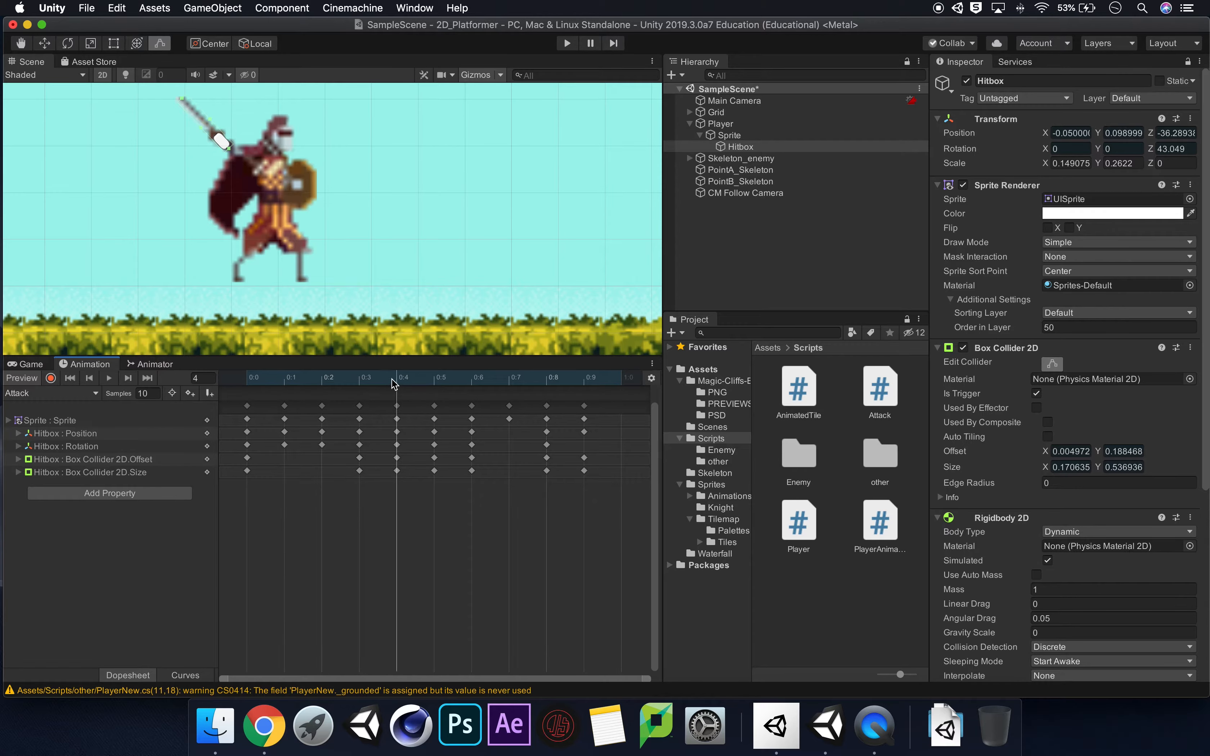
{"action": "left_click", "coordinate": [439, 383]}
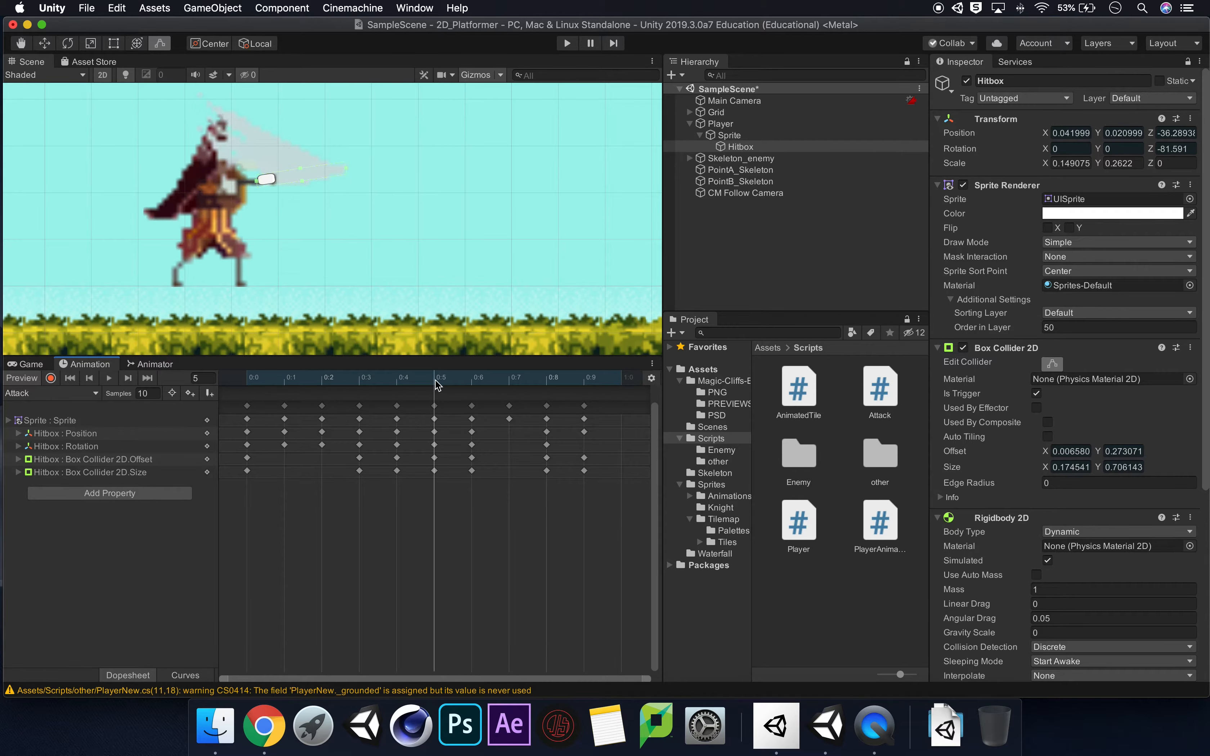
{"action": "left_click", "coordinate": [471, 383]}
{"action": "left_click", "coordinate": [515, 383]}
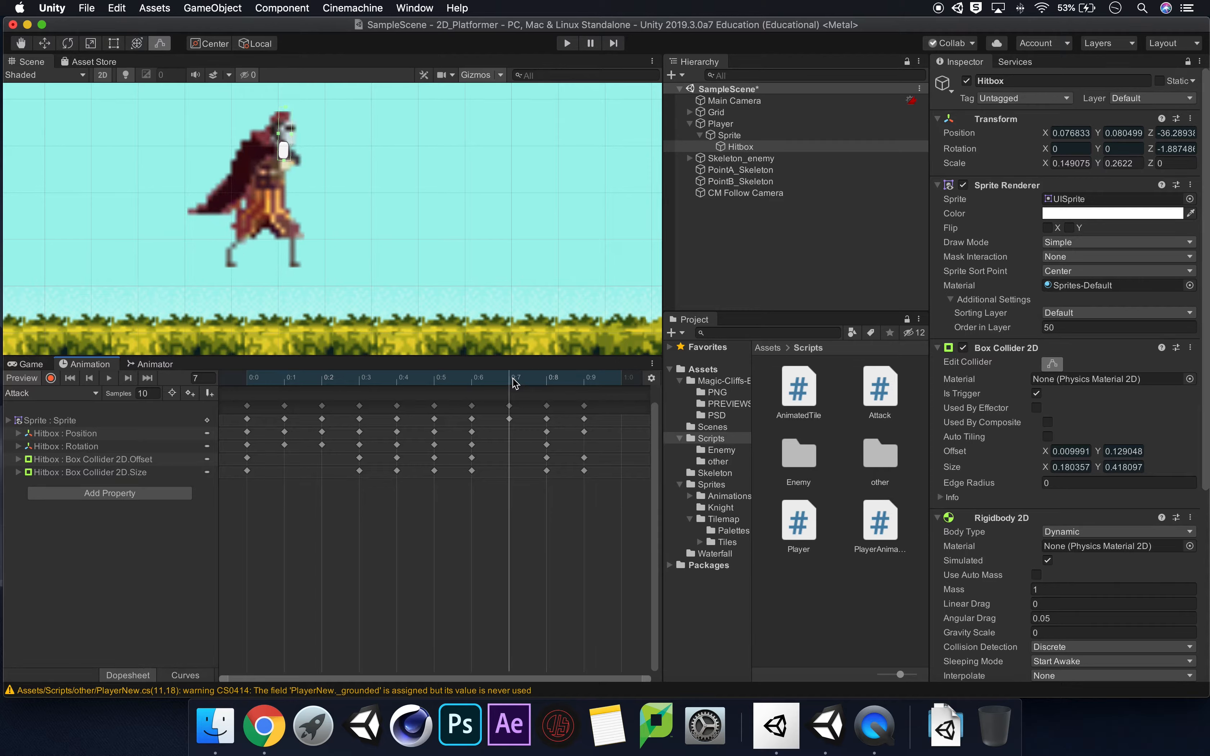
{"action": "left_click", "coordinate": [359, 381]}
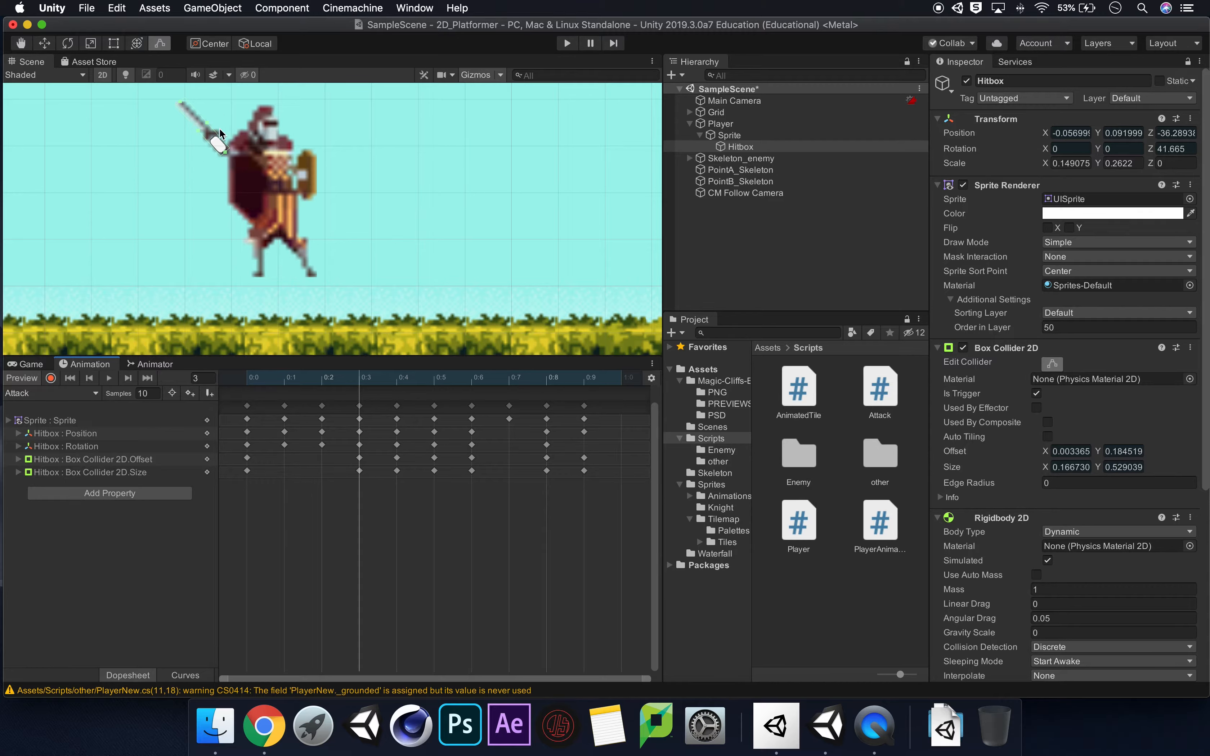
{"action": "left_click", "coordinate": [434, 382]}
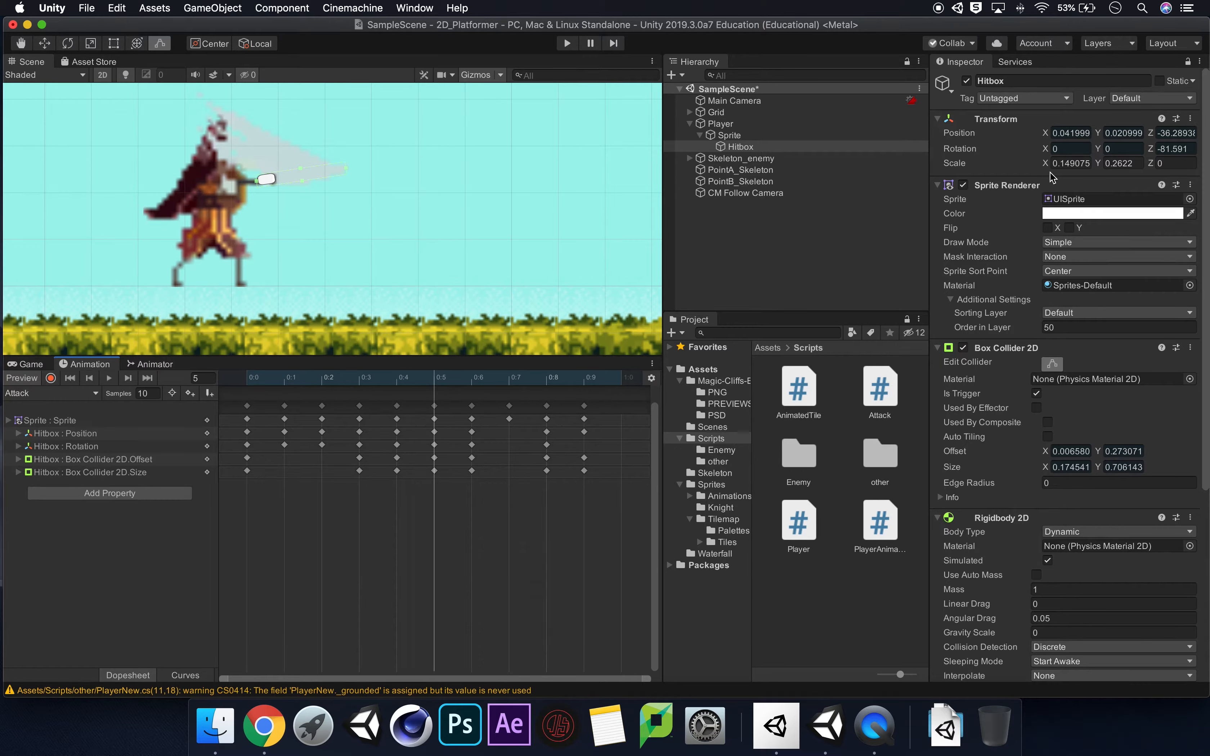
Remove the Sprite Renderer component from the Hitbox.
{"action": "left_click", "coordinate": [1190, 185]}
{"action": "left_click", "coordinate": [1135, 221]}
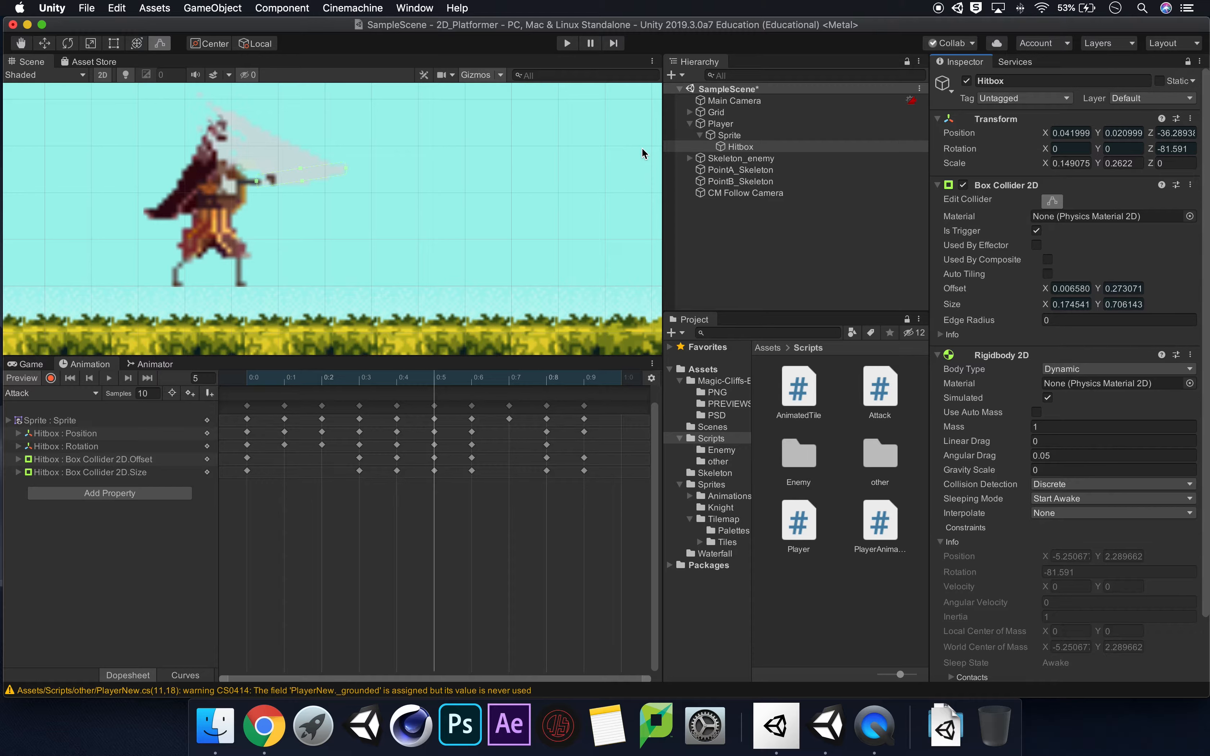
Disable the Hitbox's Box Collider 2D outside of recording, and record it as enabled at frame 0 of the Attack clip.
{"action": "left_click", "coordinate": [246, 382]}
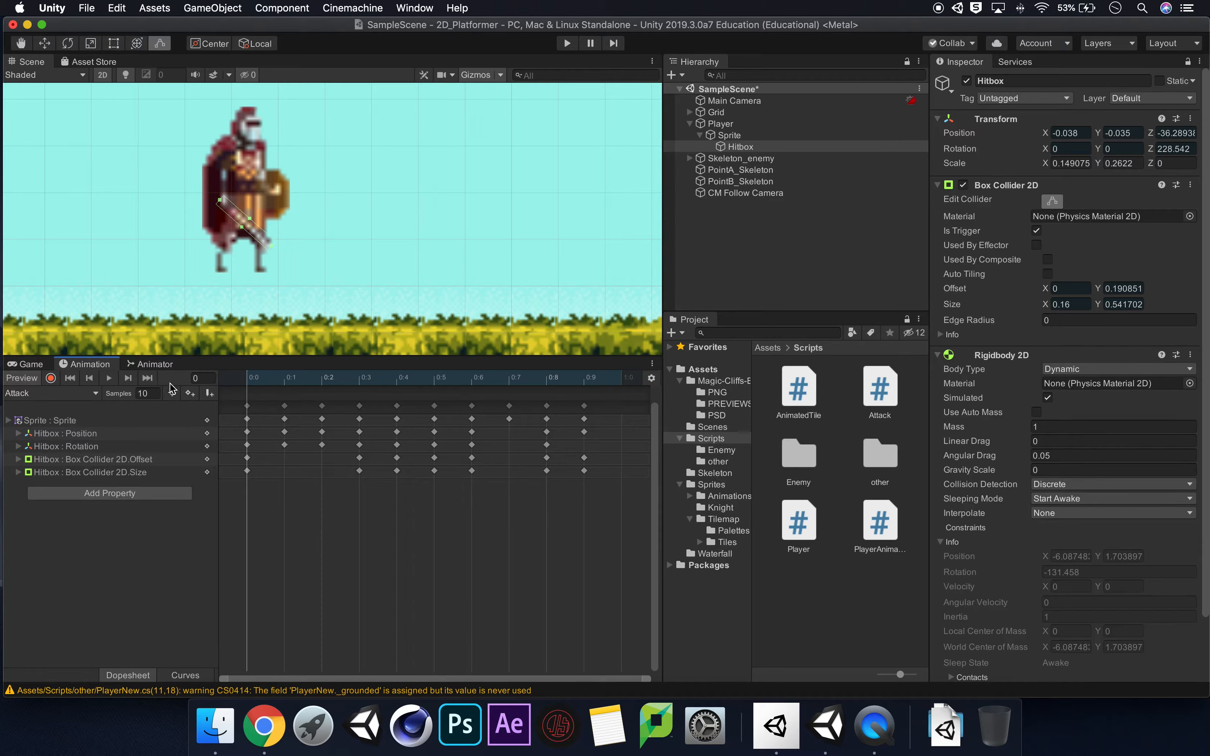
{"action": "left_click", "coordinate": [50, 378]}
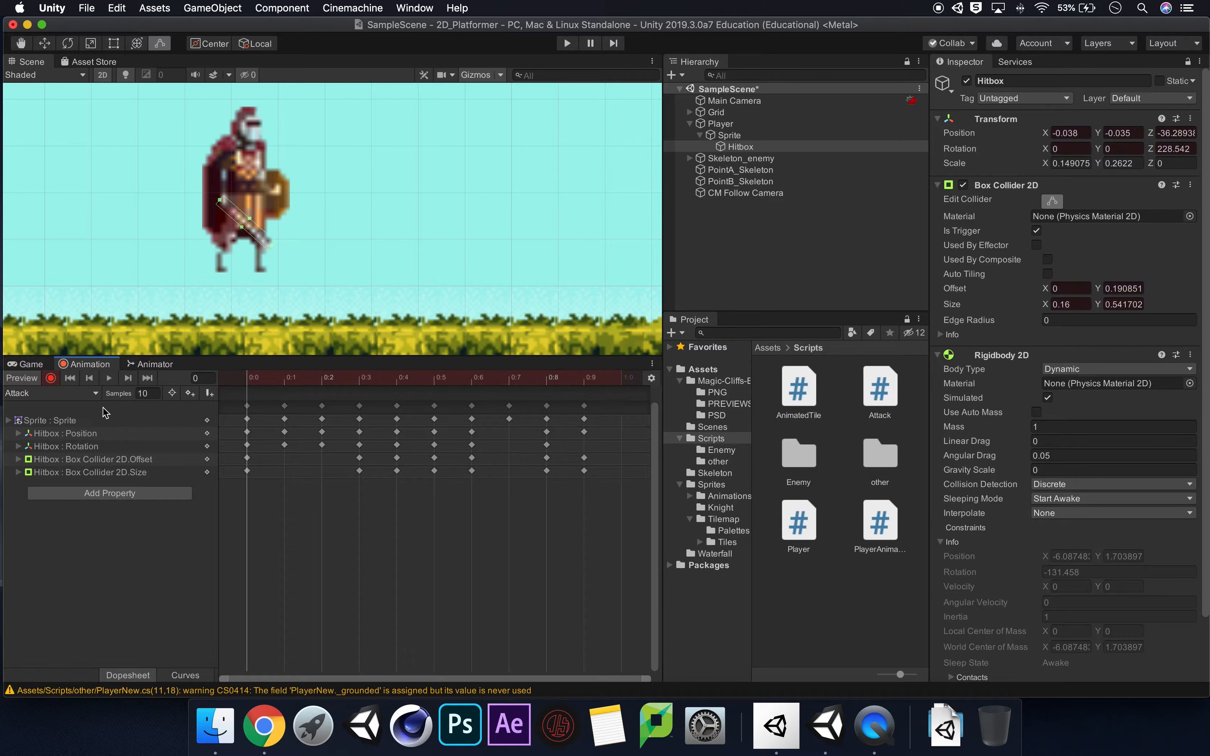
{"action": "left_click", "coordinate": [51, 379]}
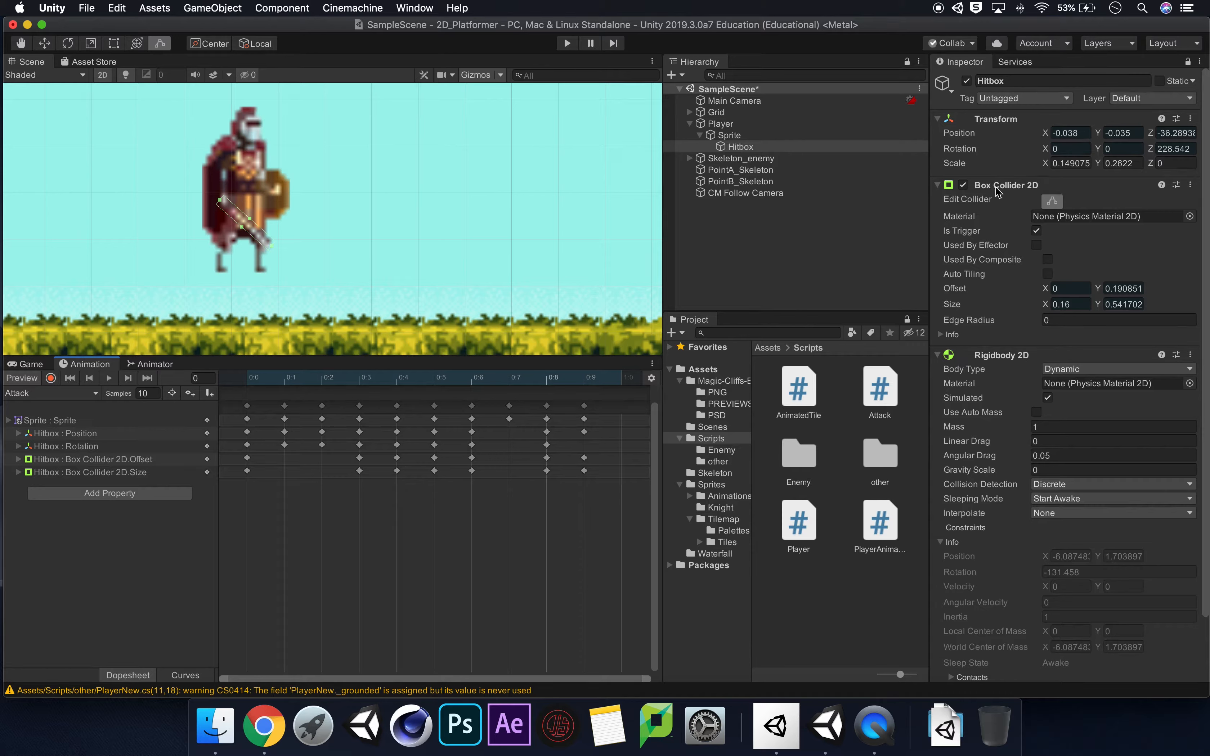
{"action": "left_click", "coordinate": [964, 185]}
{"action": "left_click", "coordinate": [50, 378]}
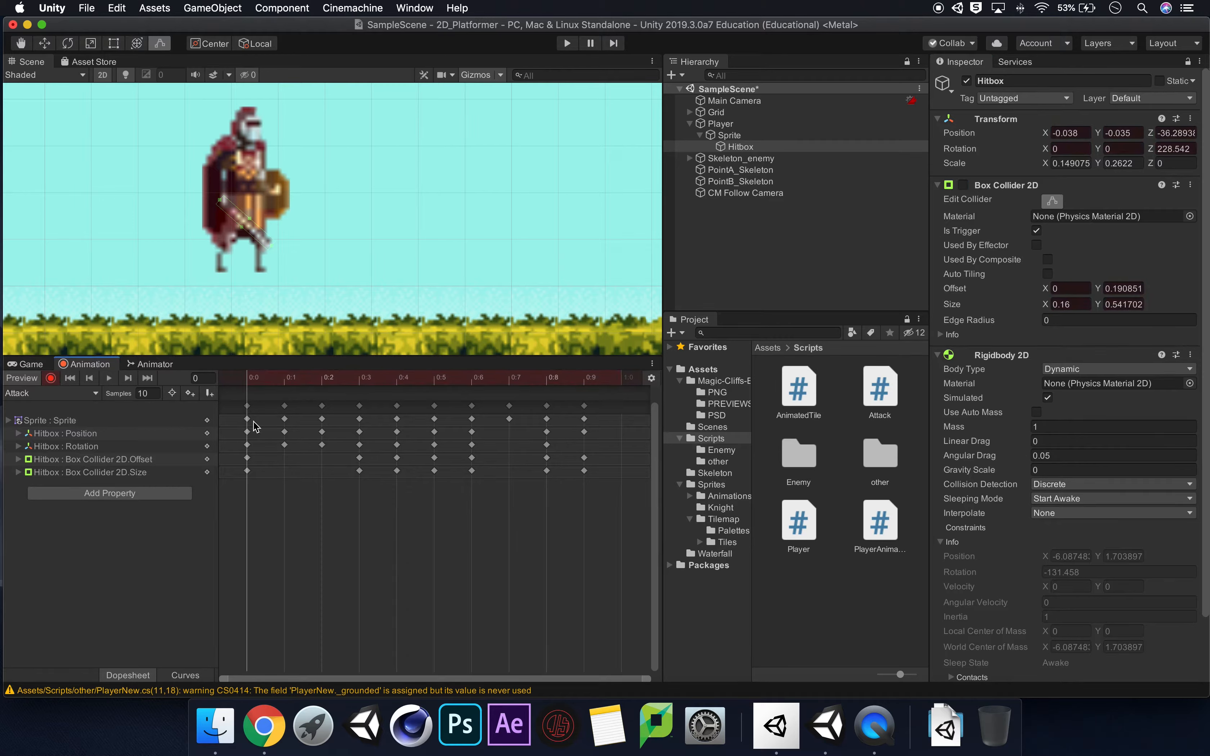
{"action": "left_click", "coordinate": [964, 185]}
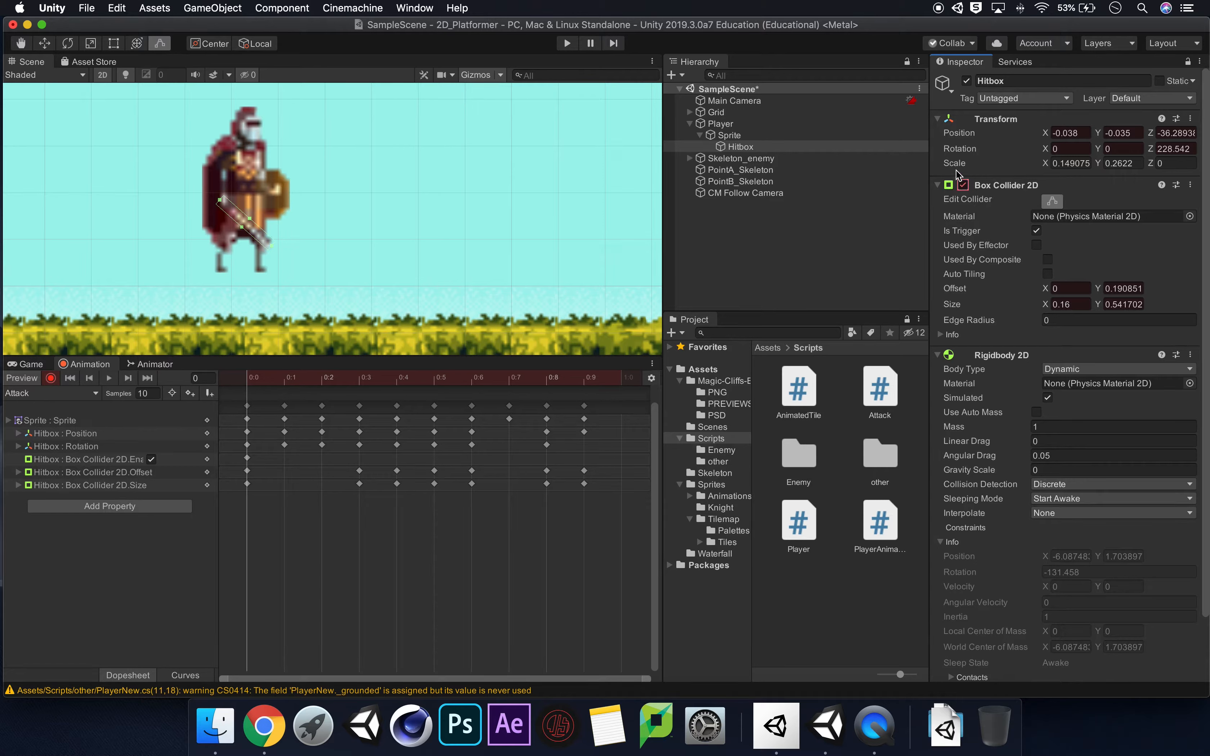
{"action": "left_click", "coordinate": [51, 378]}
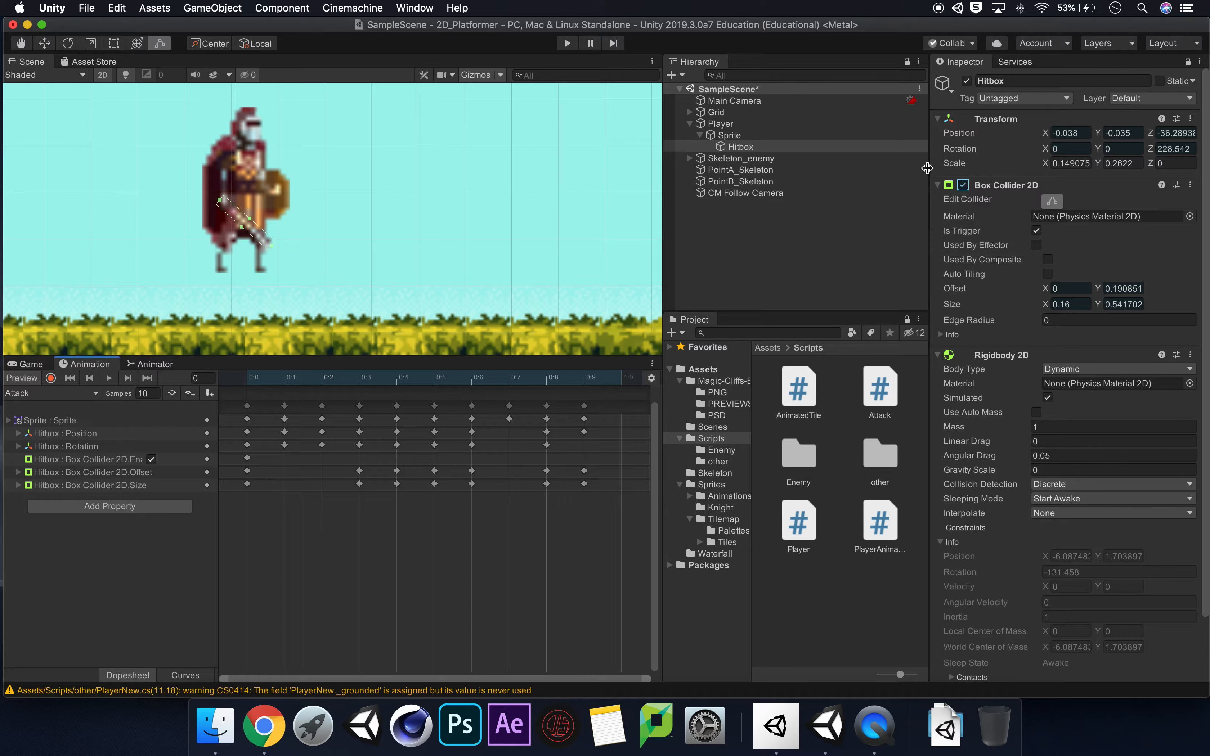
Run the game, make the knight attack several times to check the Hitbox collider during the swing, and stop play mode.
{"action": "left_click", "coordinate": [568, 44]}
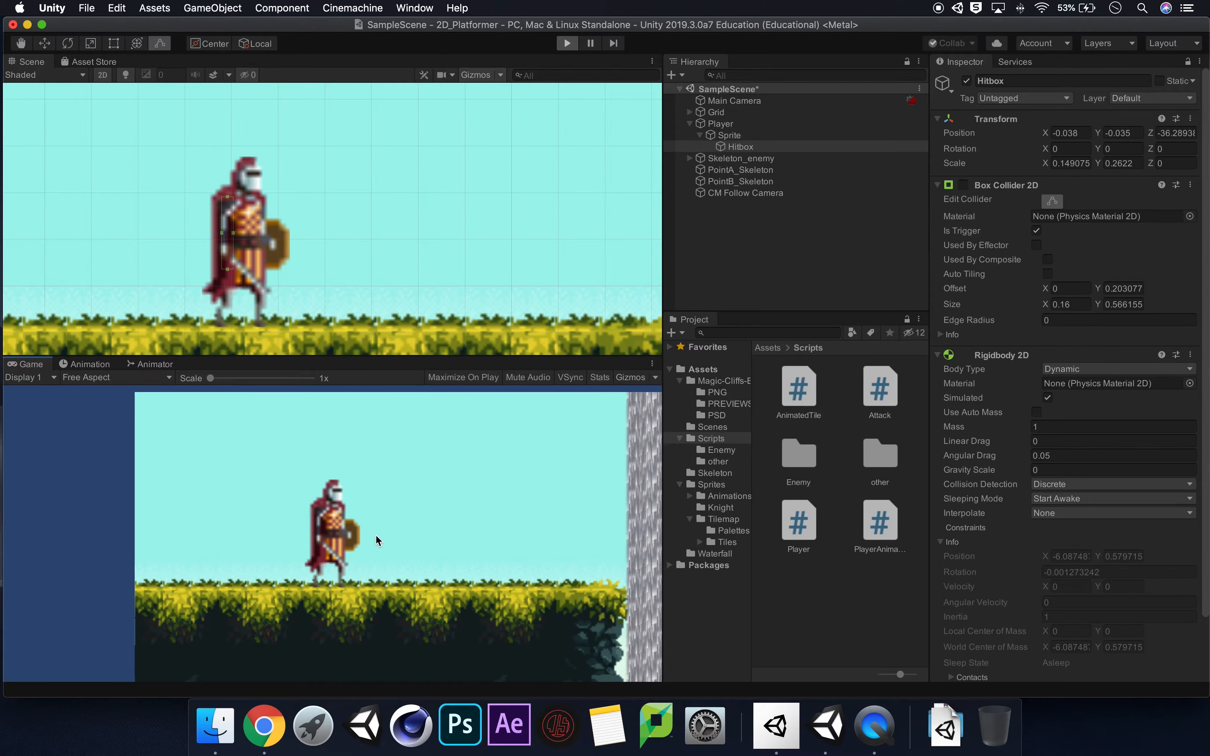
{"action": "left_click", "coordinate": [402, 513]}
{"action": "left_click", "coordinate": [402, 514]}
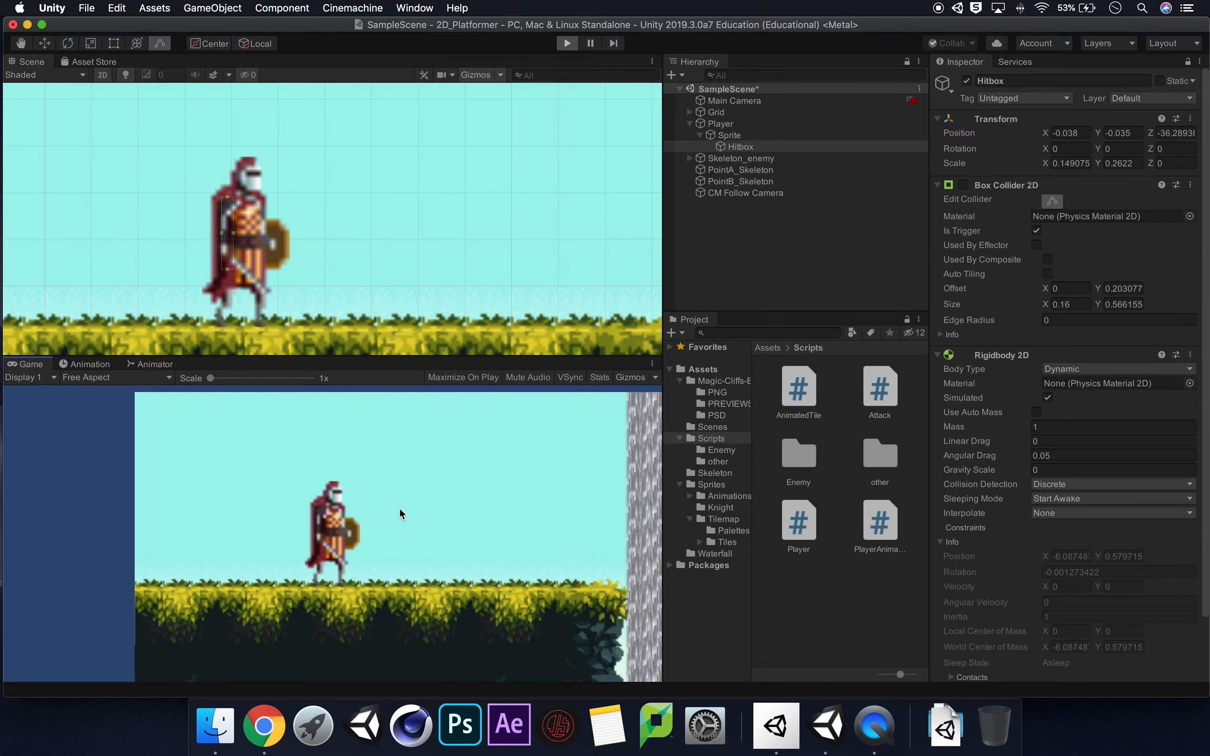
{"action": "left_click", "coordinate": [401, 513]}
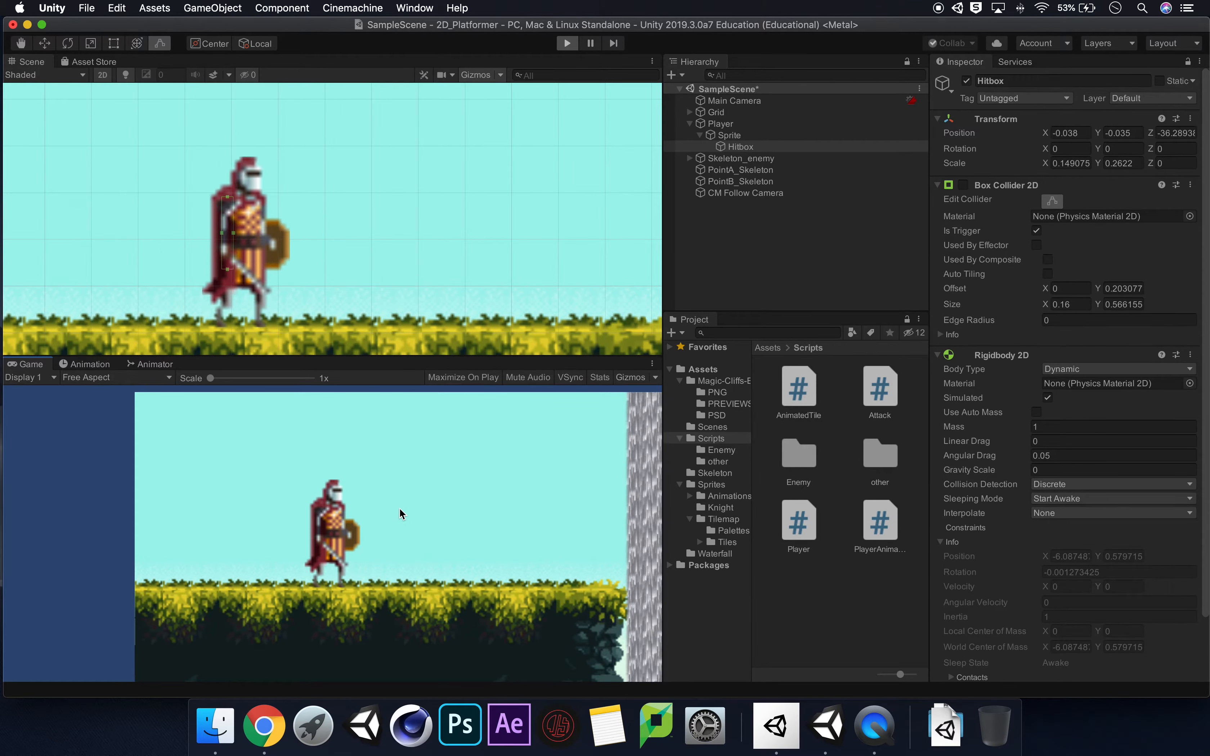
{"action": "left_click", "coordinate": [401, 513]}
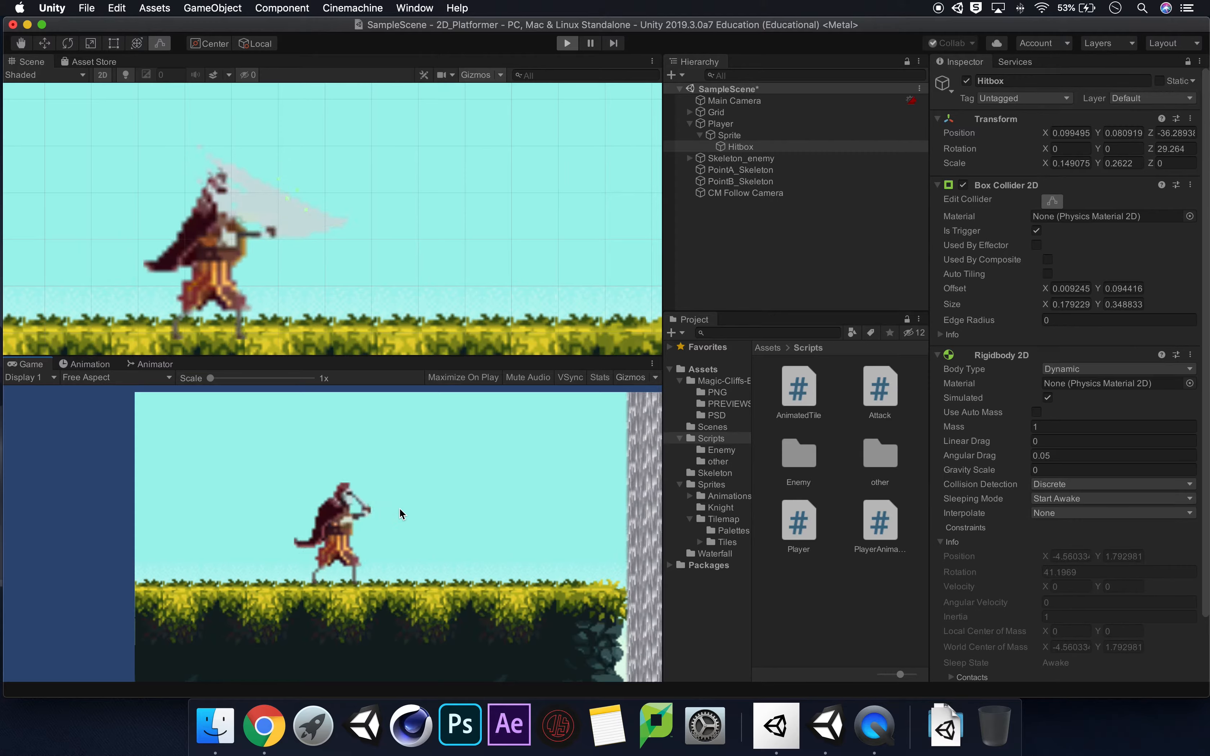
{"action": "left_click", "coordinate": [401, 514]}
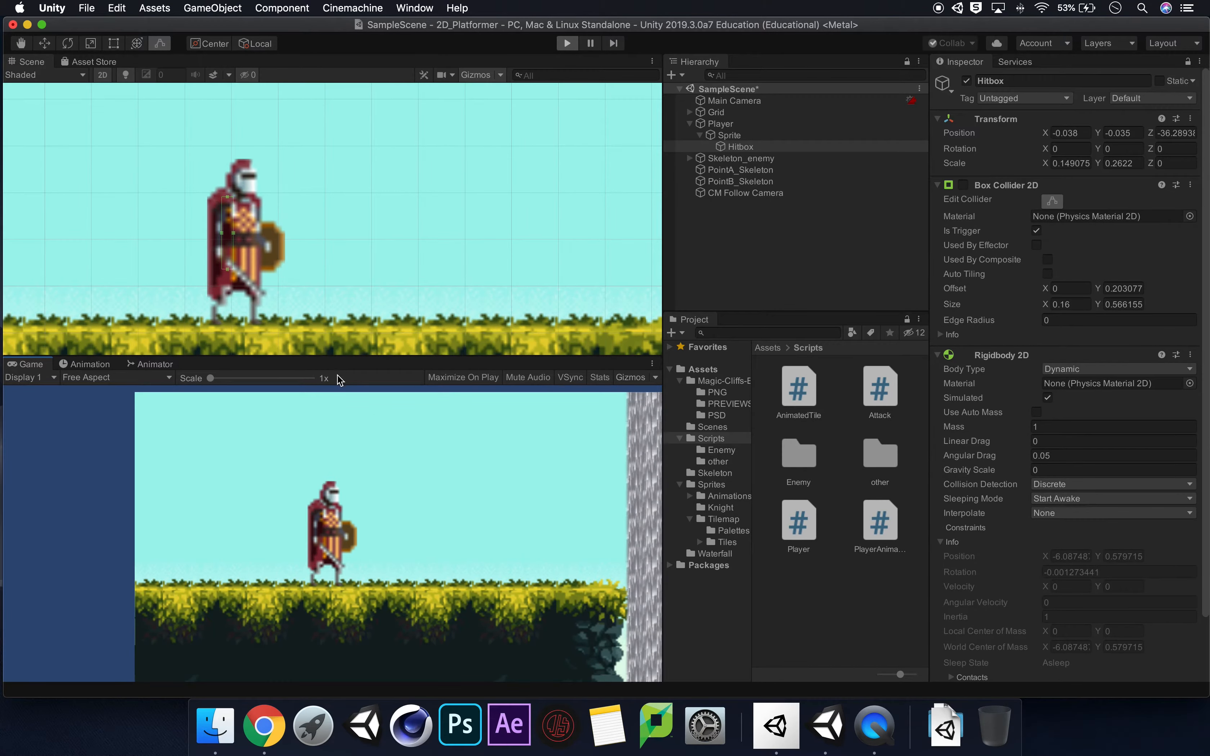
{"action": "left_click", "coordinate": [443, 480]}
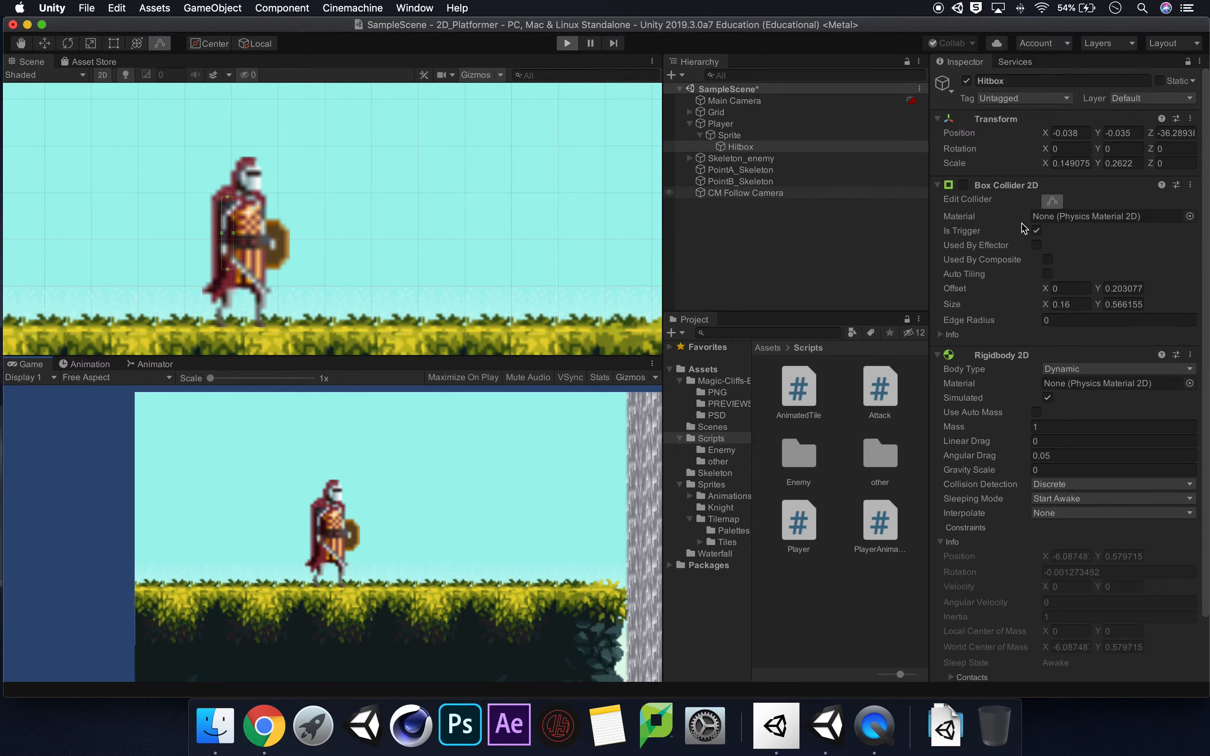
{"action": "left_click", "coordinate": [568, 44]}
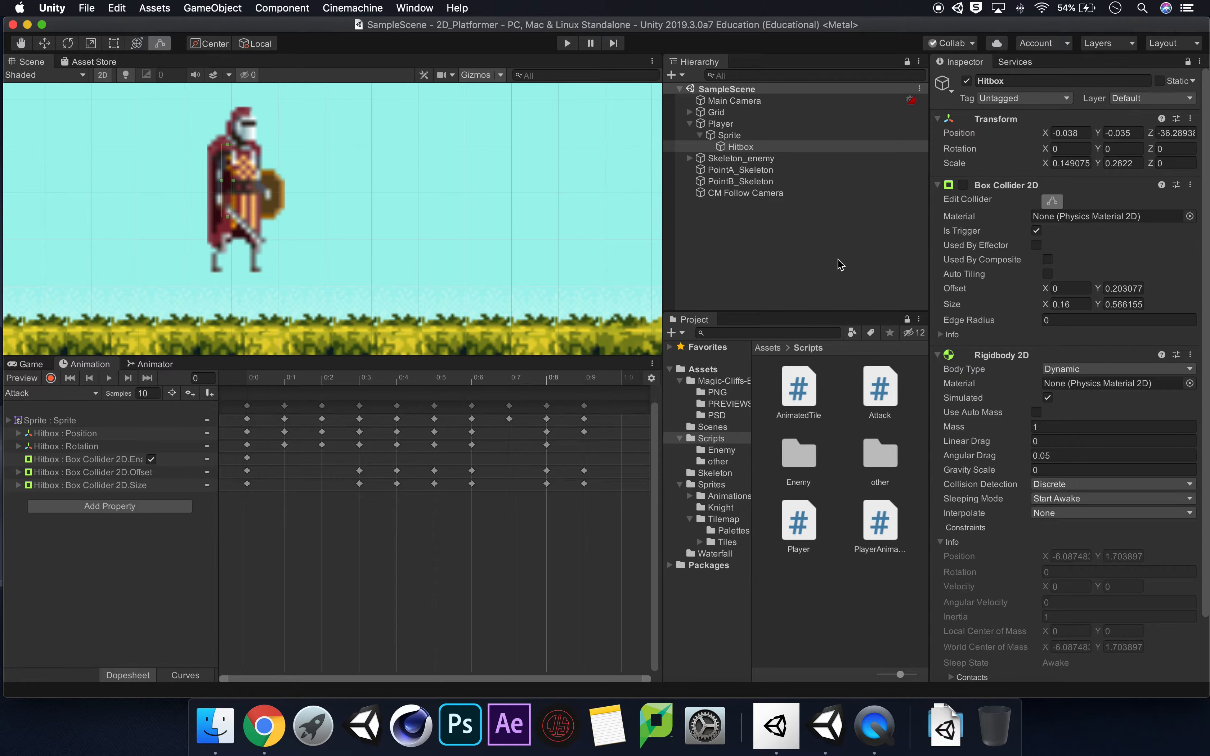
Open the Attack script in Visual Studio and delete its default Start and Update methods with their comments.
{"action": "double_click", "coordinate": [875, 386]}
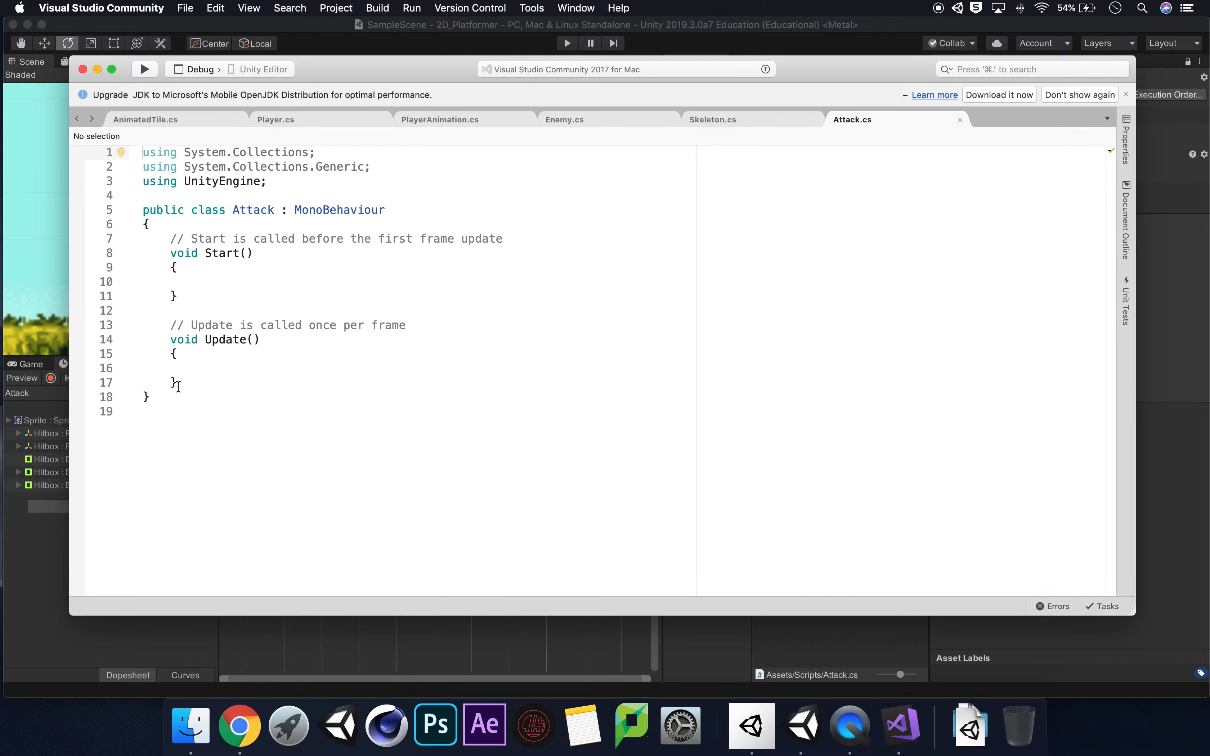
{"action": "left_click_drag", "start_coordinate": [177, 385], "coordinate": [176, 241]}
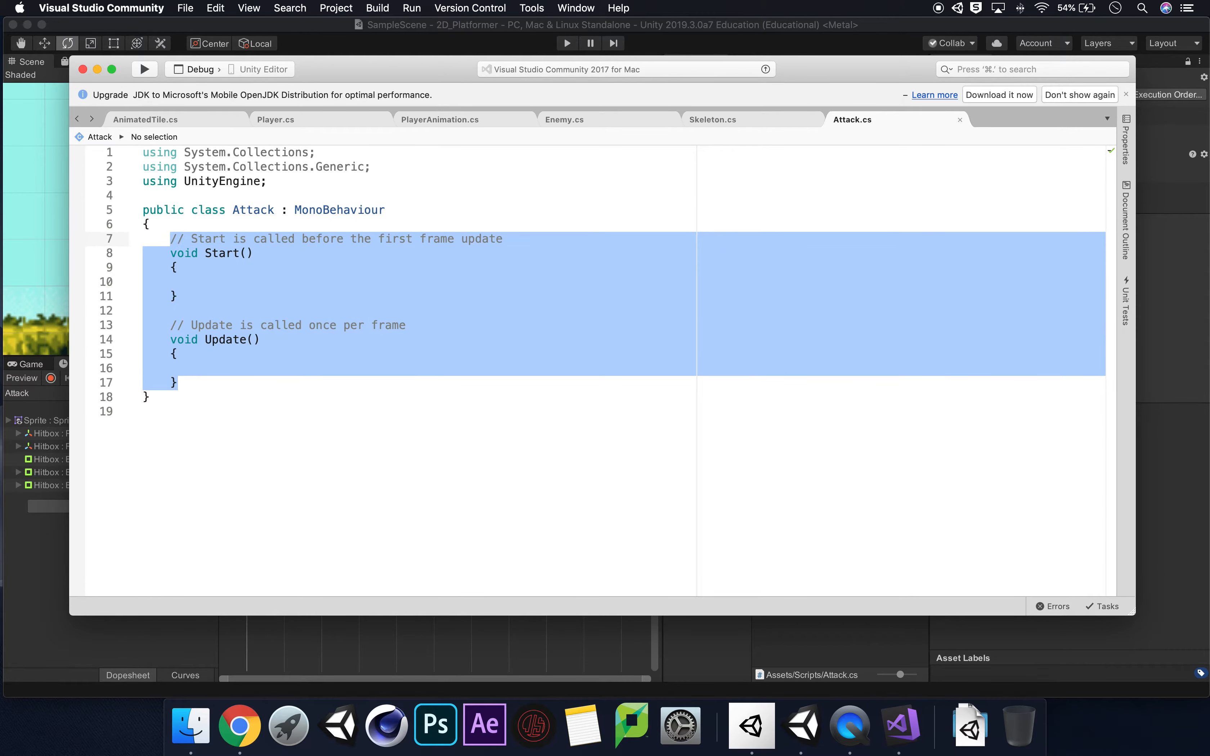
{"action": "key", "text": "BackSpace"}
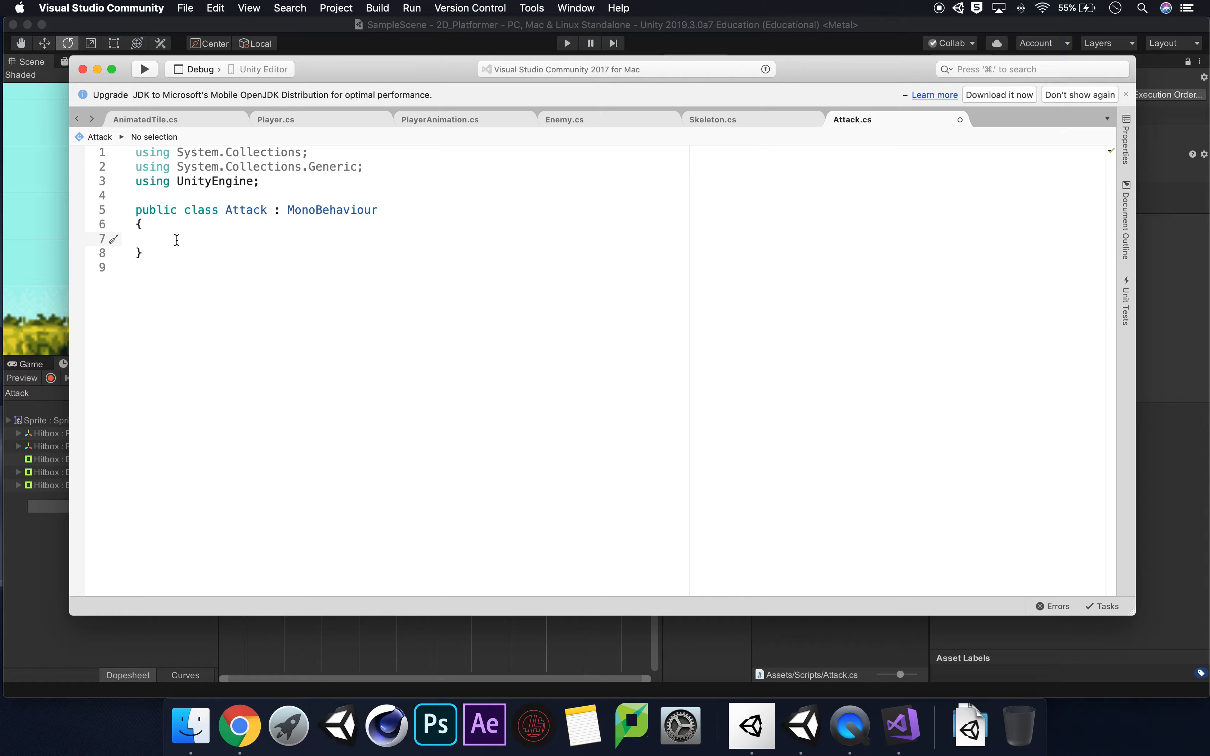
{"action": "type", "text": "void"}
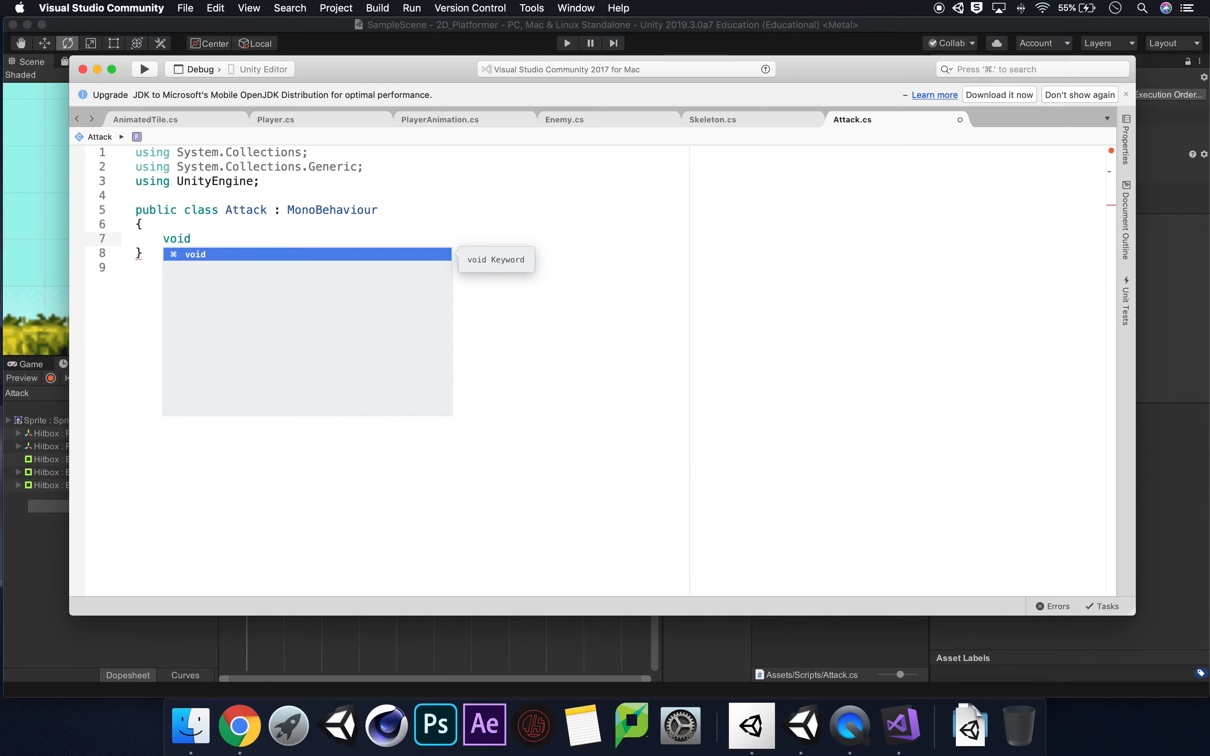
{"action": "type", "text": " Ontr"}
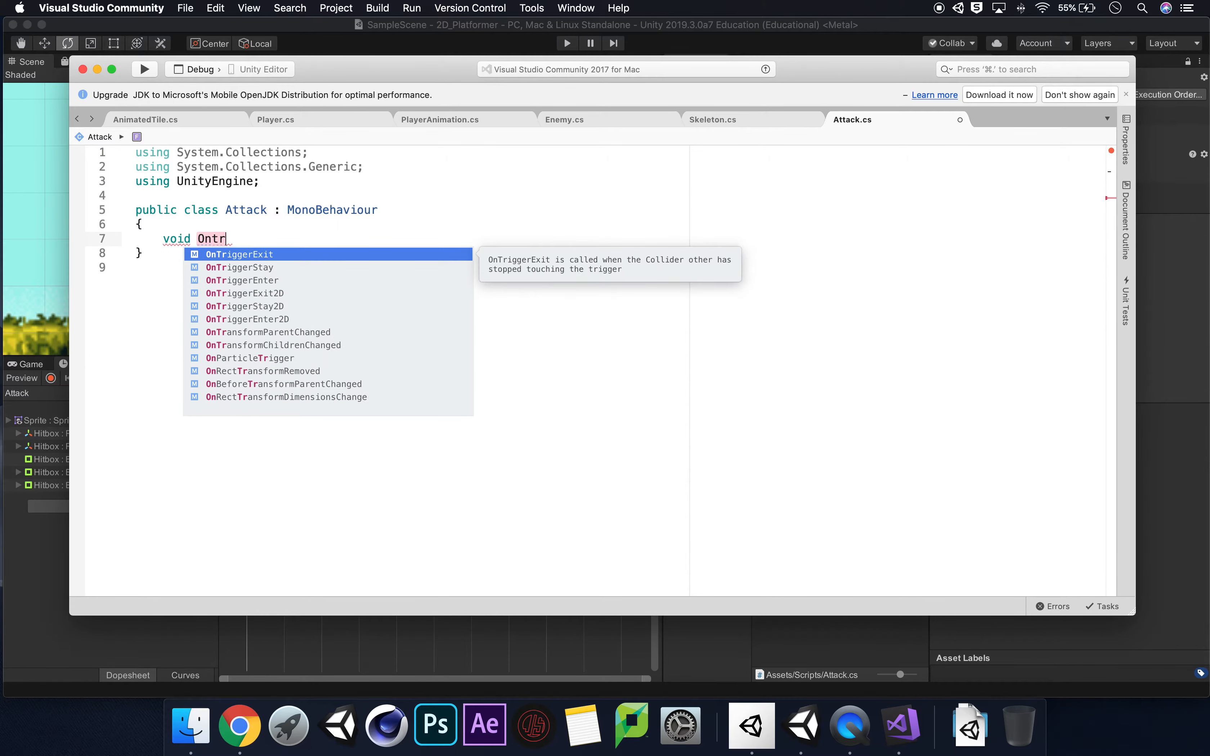
{"action": "left_click", "coordinate": [234, 280]}
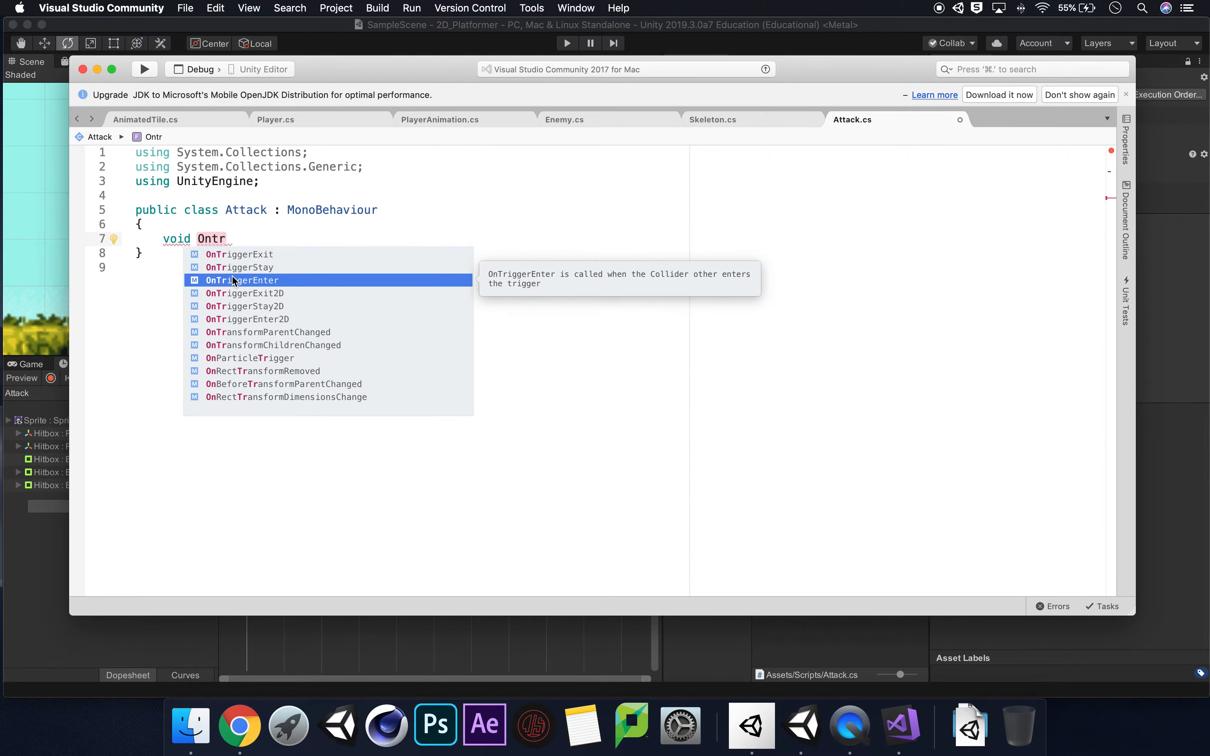
{"action": "key", "text": "Return"}
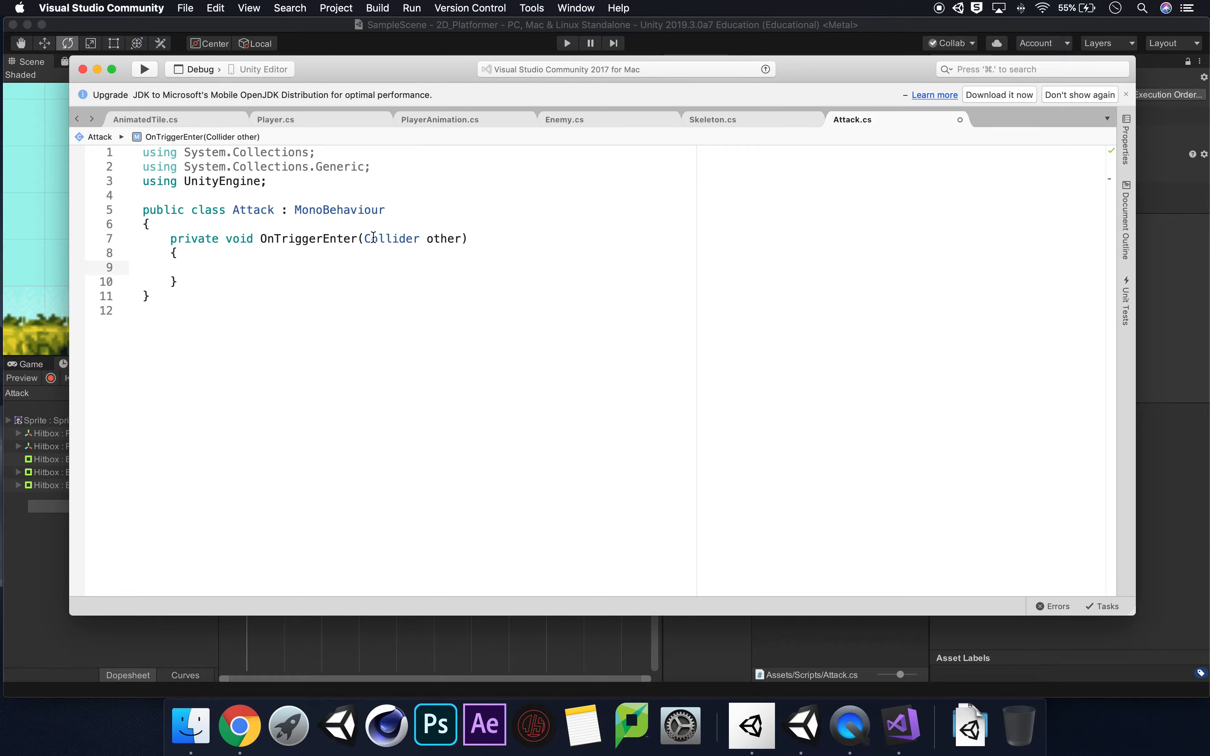
Replace the OnTriggerEnter method with a private void OnTriggerEnter2D method that takes a Collider2D parameter named other.
{"action": "left_click_drag", "start_coordinate": [179, 282], "coordinate": [168, 242]}
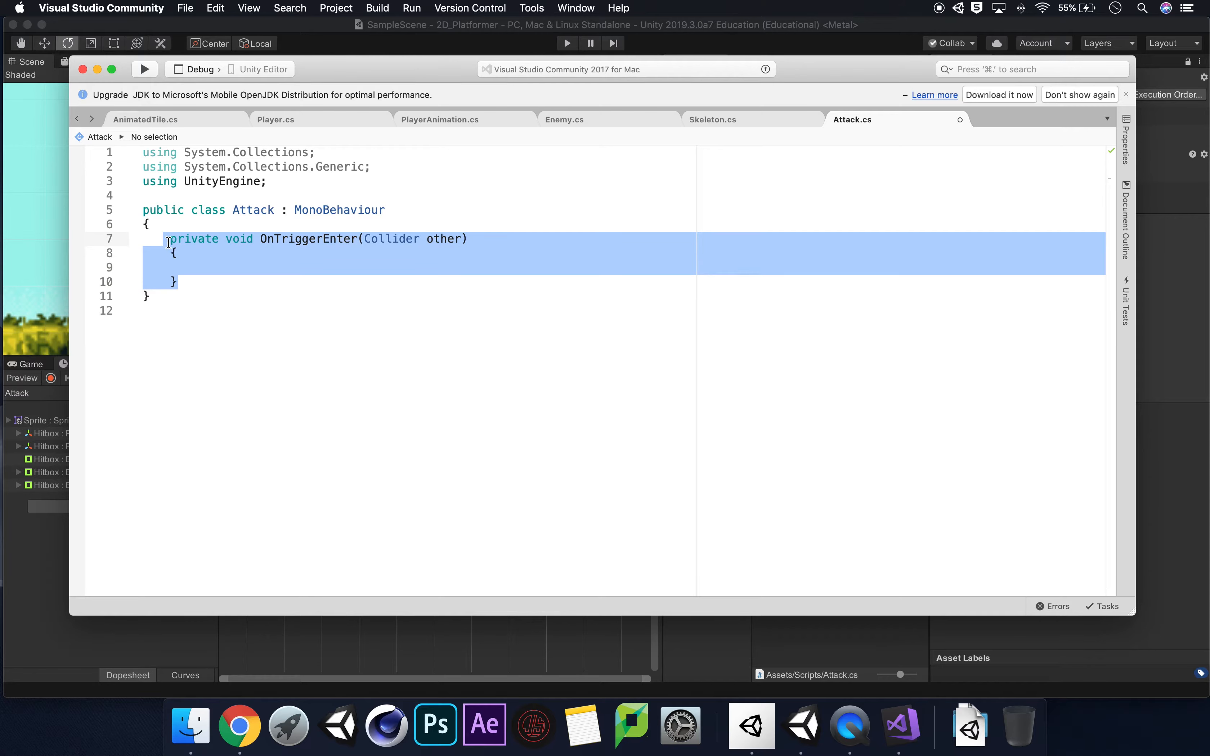
{"action": "type", "text": "void Ont"}
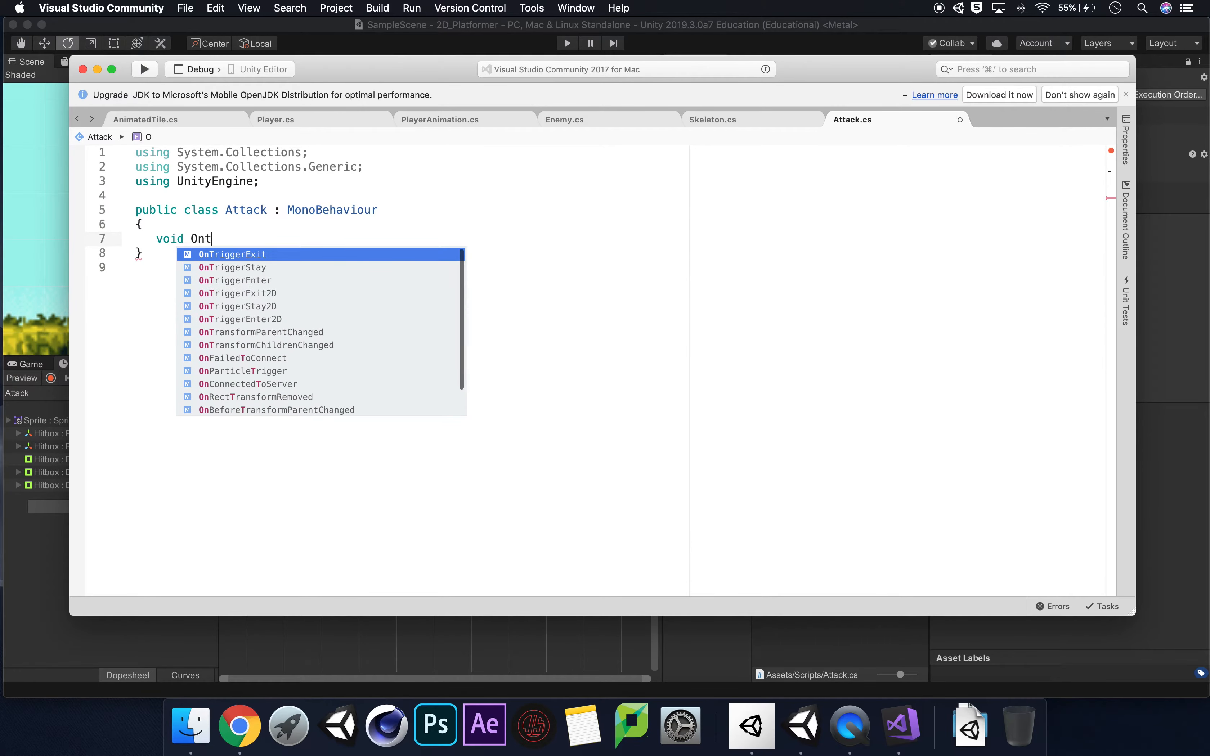
{"action": "type", "text": "rig"}
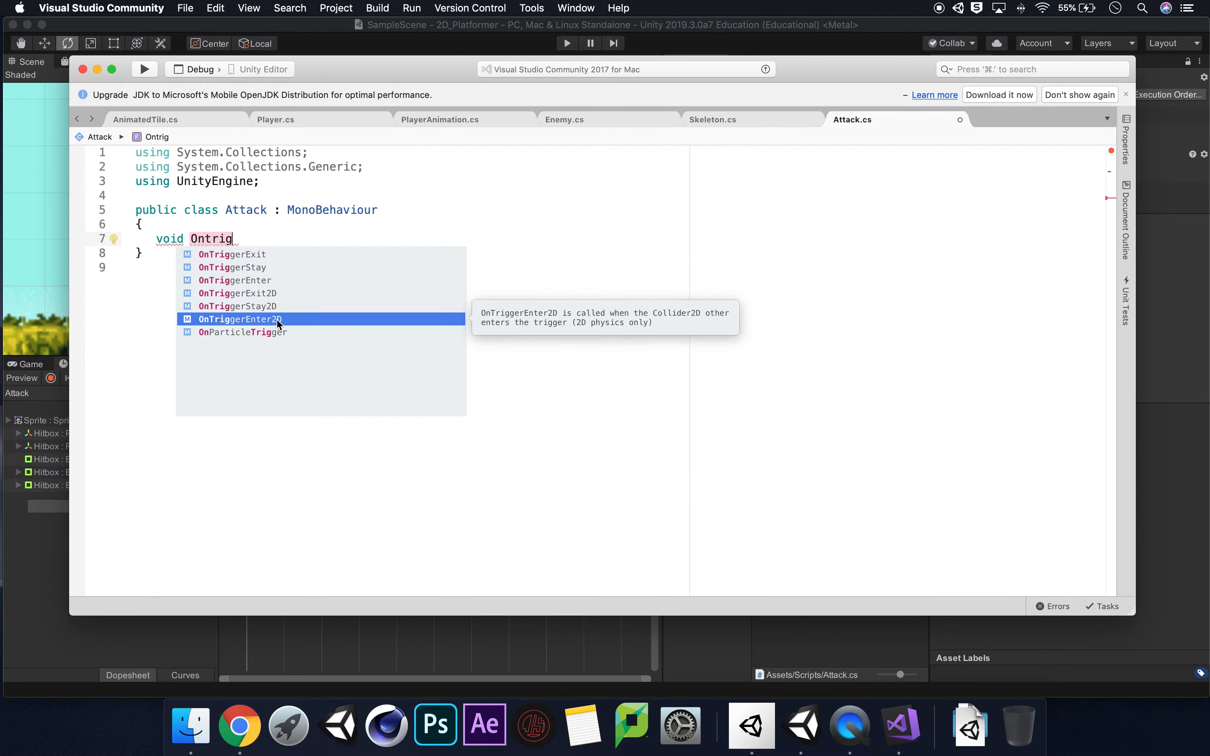
{"action": "double_click", "coordinate": [279, 320]}
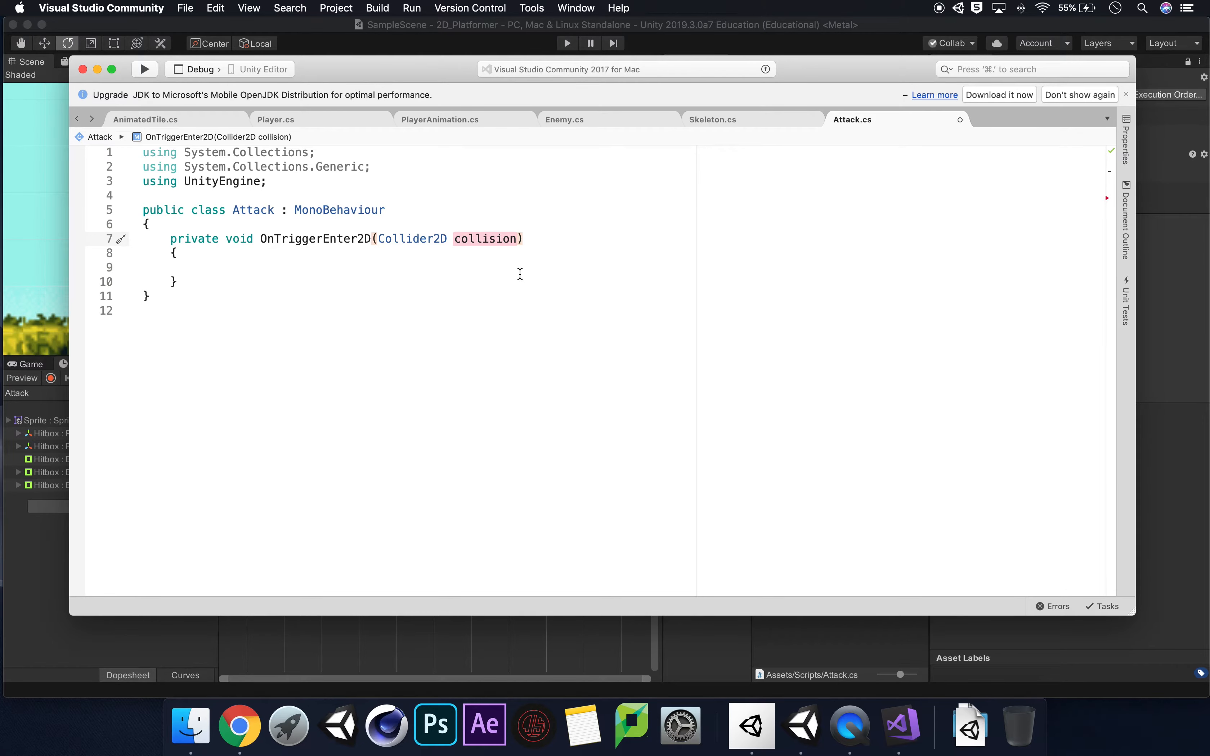
{"action": "key", "text": "BackSpace"}
{"action": "key", "text": "BackSpace"}
{"action": "key", "text": "BackSpace"}
{"action": "key", "text": "BackSpace"}
{"action": "key", "text": "BackSpace"}
{"action": "key", "text": "BackSpace"}
{"action": "key", "text": "BackSpace"}
{"action": "key", "text": "BackSpace"}
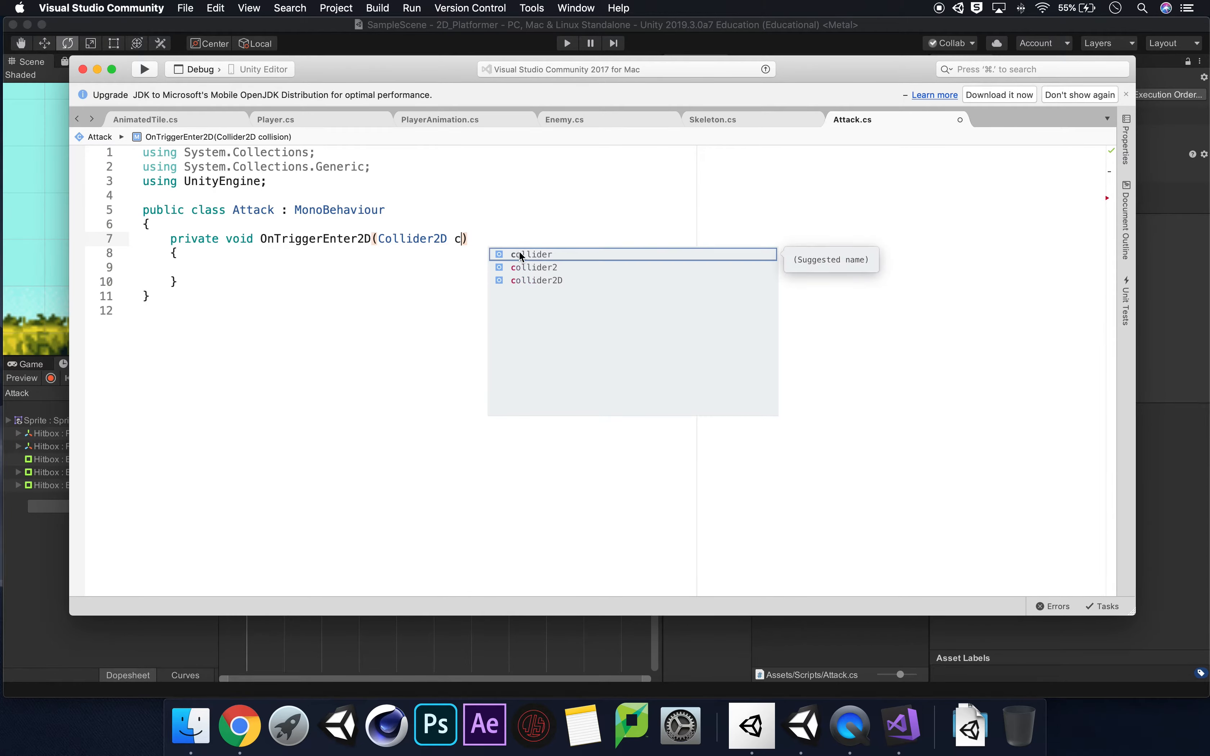
{"action": "key", "text": "BackSpace"}
{"action": "type", "text": "other"}
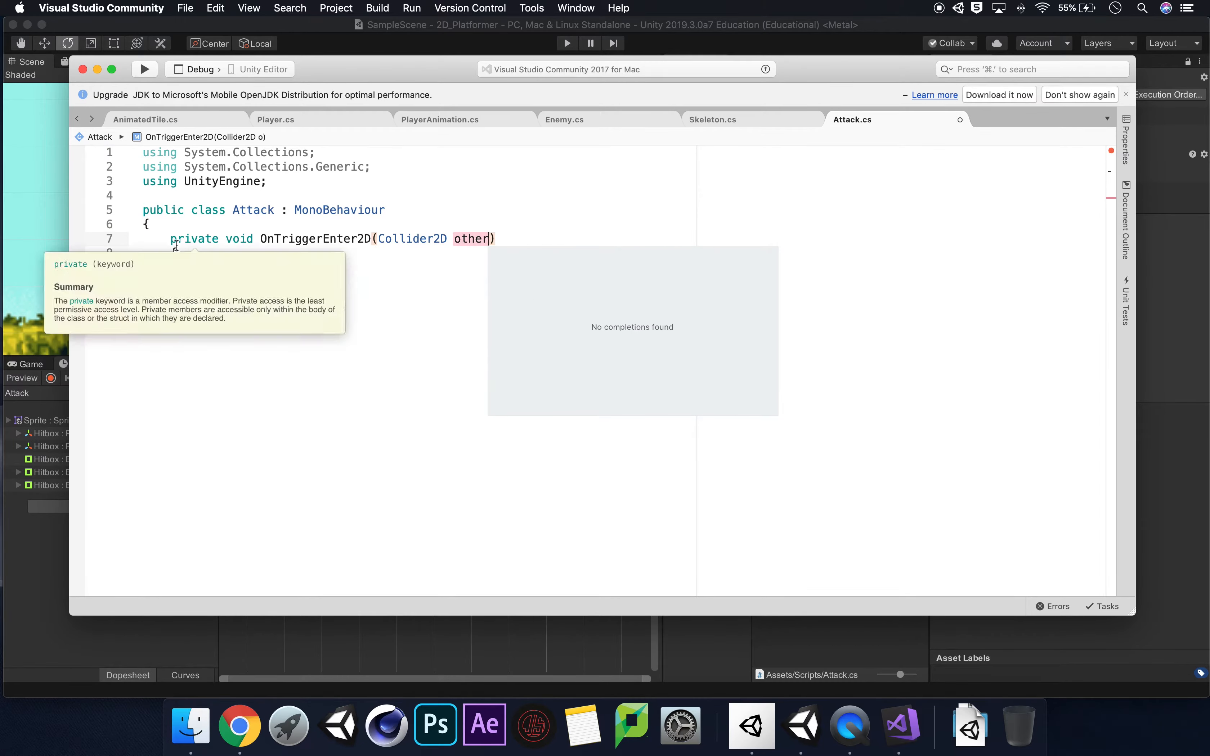
Add an empty Debug.Log() call in the body of the OnTriggerEnter2D method.
{"action": "key", "text": "Return"}
{"action": "type", "text": "Deb"}
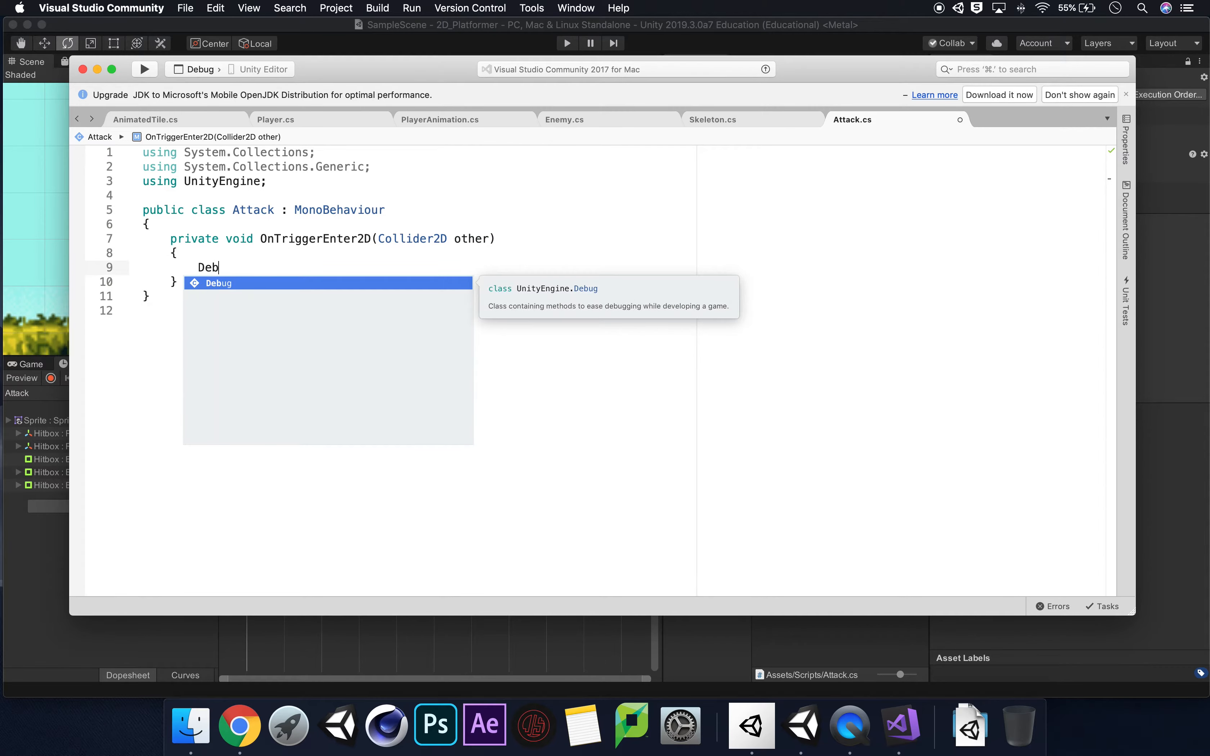
{"action": "type", "text": "ug.Log"}
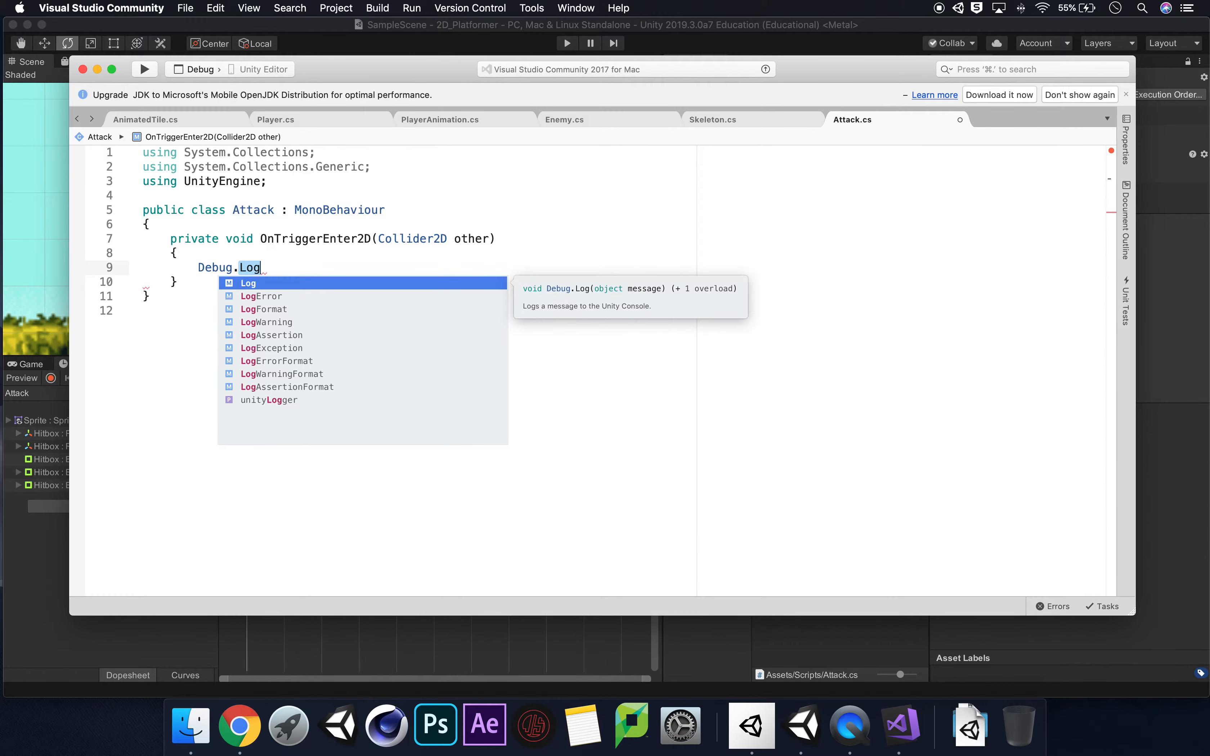
{"action": "type", "text": "("}
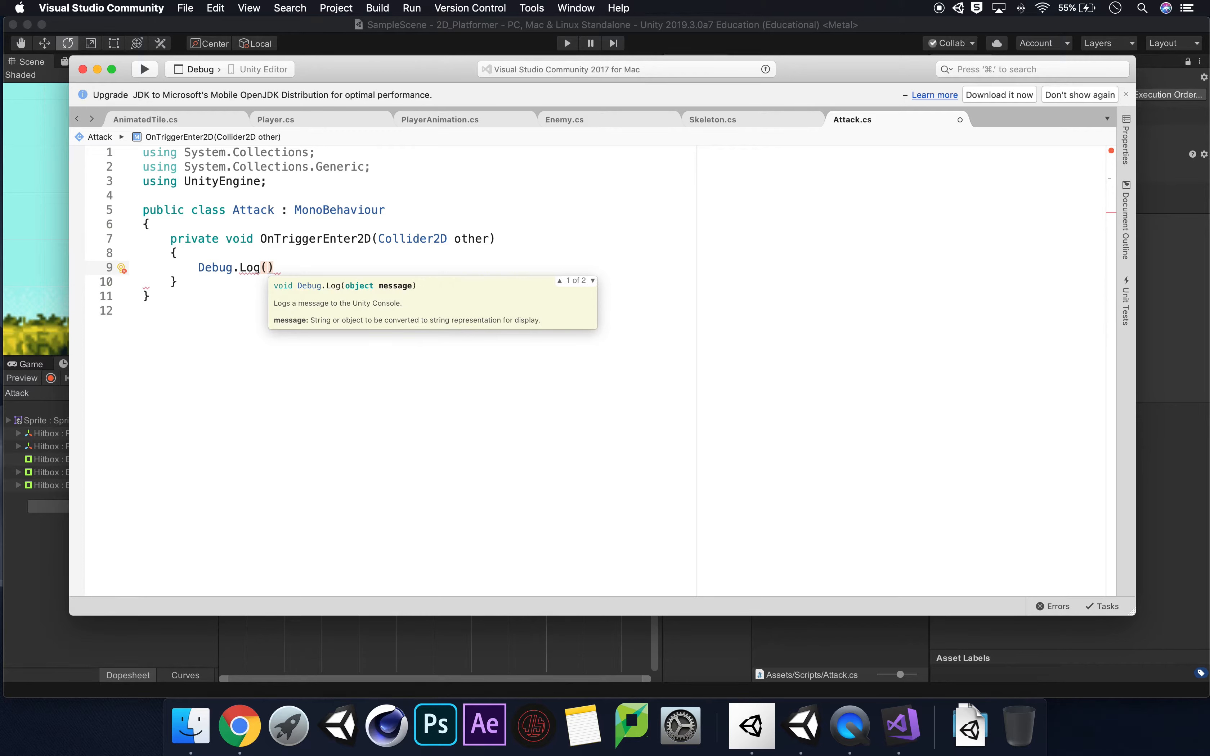
{"action": "type", "text": "Colliso"}
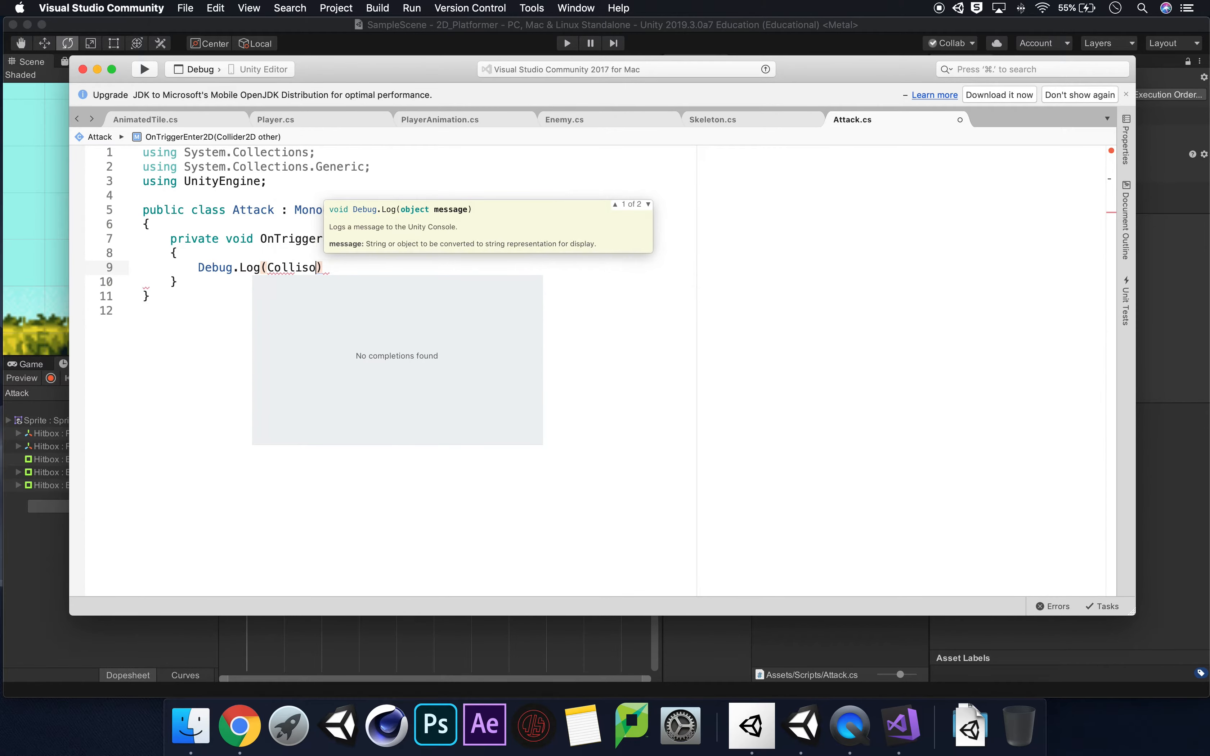
{"action": "type", "text": "n\""}
{"action": "key", "text": "BackSpace"}
{"action": "key", "text": "BackSpace"}
{"action": "key", "text": "BackSpace"}
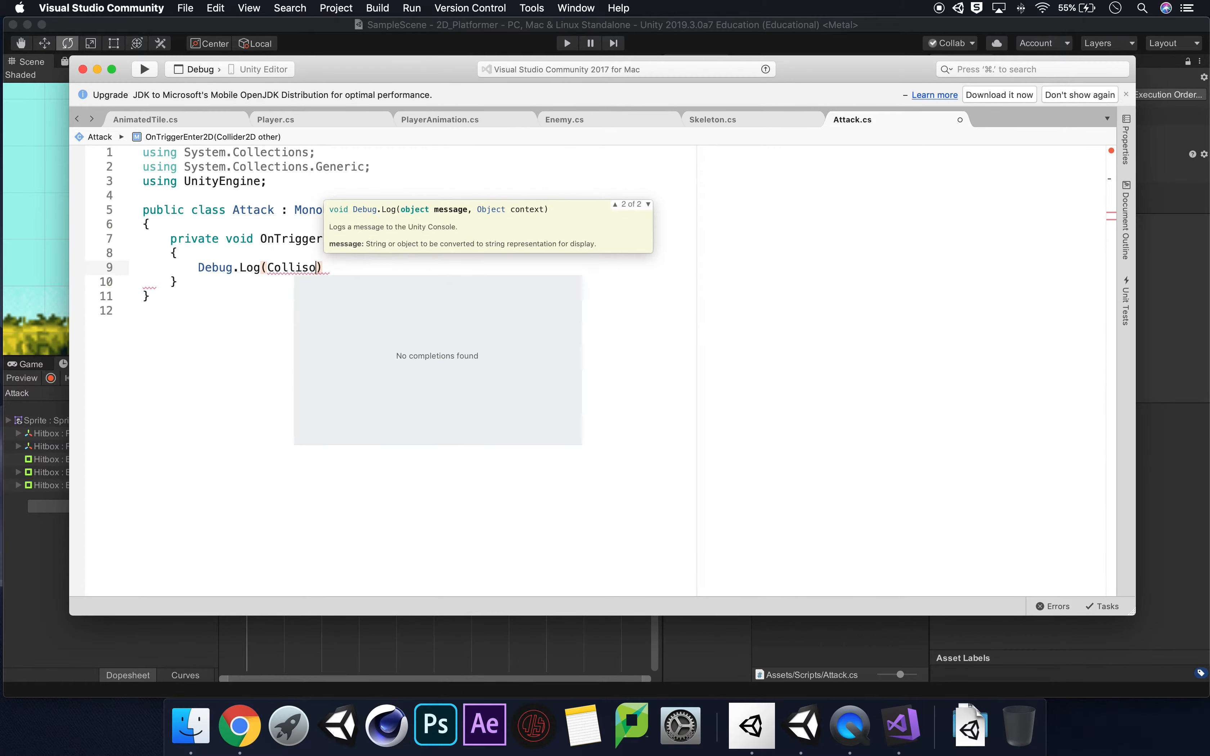
{"action": "key", "text": "BackSpace"}
{"action": "key", "text": "BackSpace"}
{"action": "key", "text": "BackSpace"}
{"action": "key", "text": "BackSpace"}
{"action": "key", "text": "BackSpace"}
{"action": "key", "text": "BackSpace"}
{"action": "key", "text": "BackSpace"}
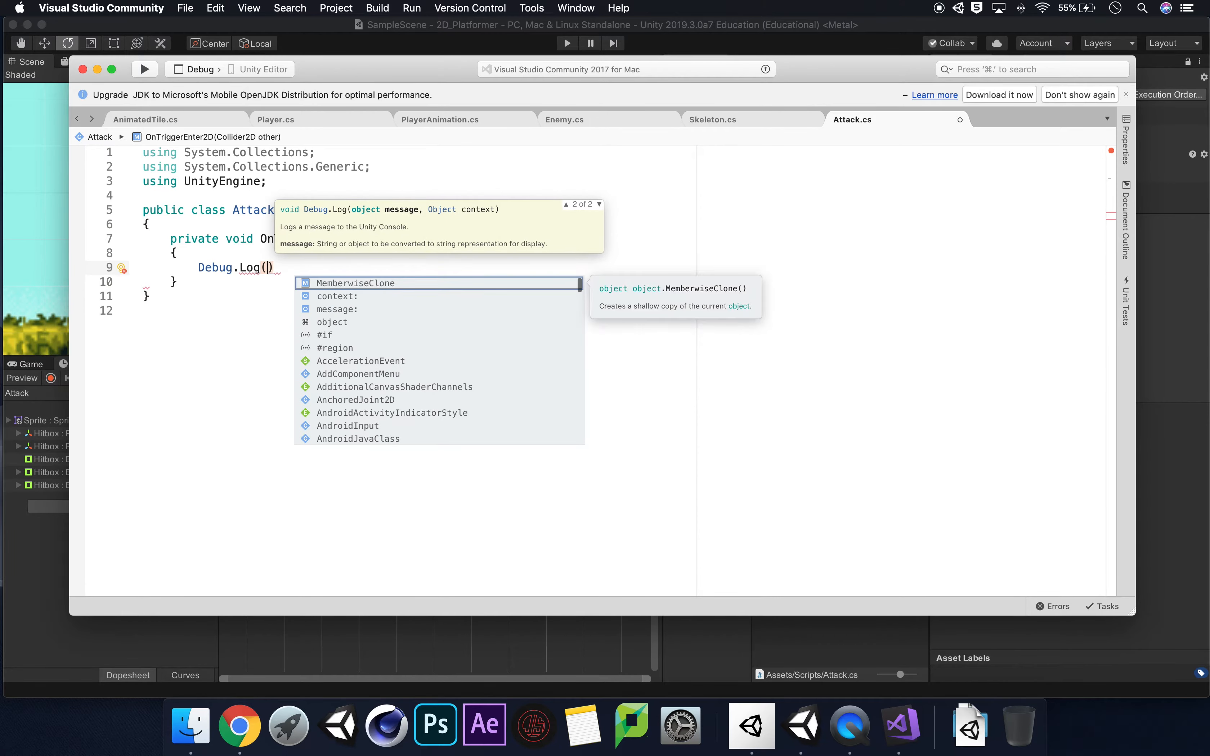
Make the Debug.Log call output "Collison: " + other.name, end the statement with a semicolon, and save the Attack script.
{"action": "type", "text": "\"Collison"}
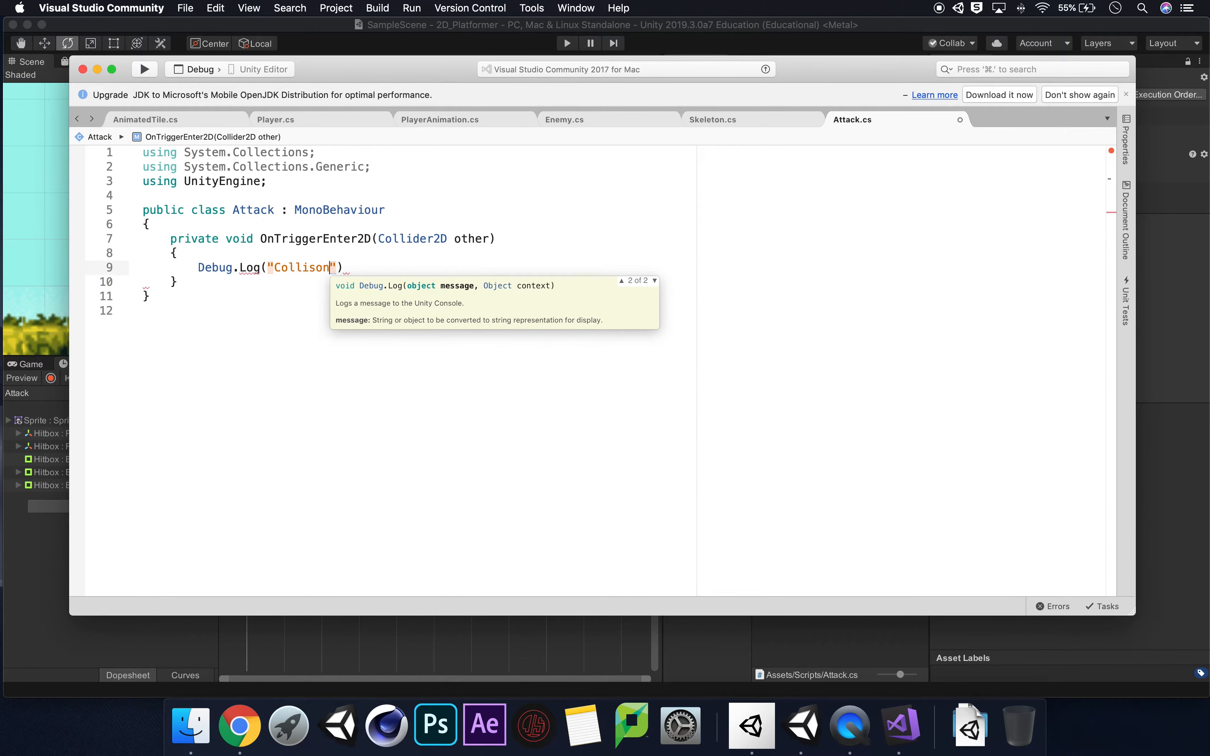
{"action": "type", "text": ": \""}
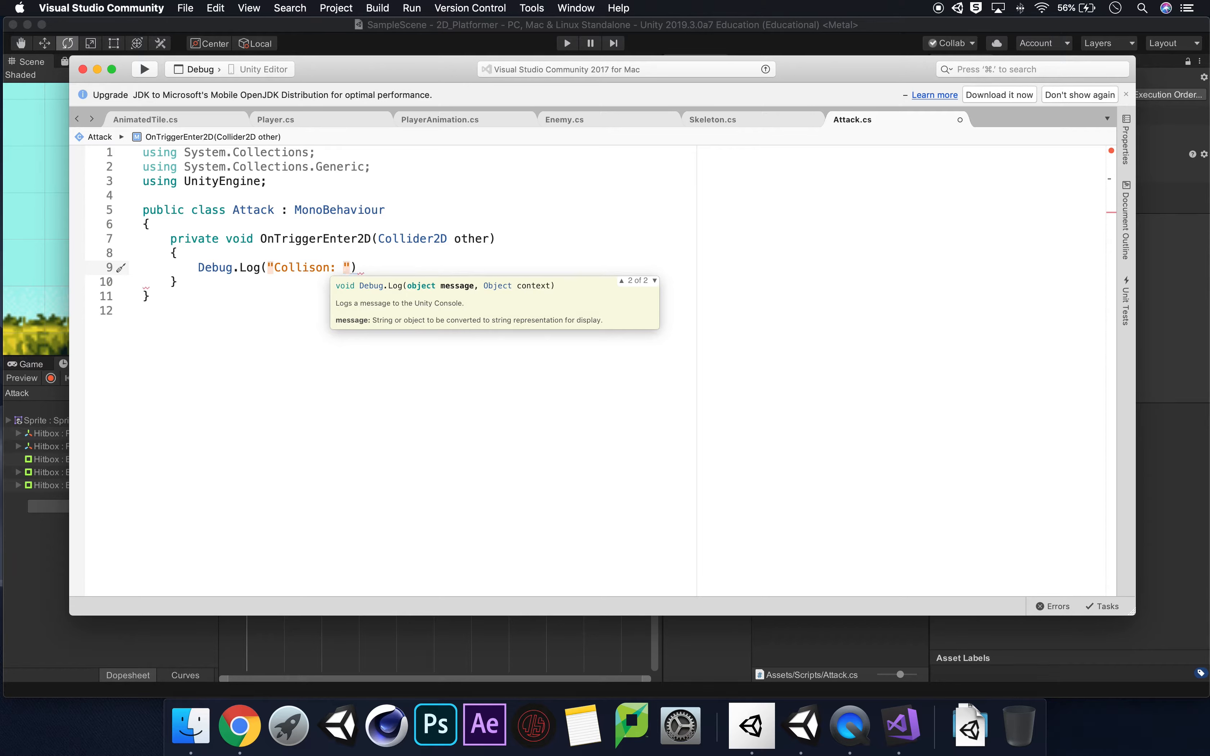
{"action": "type", "text": " +"}
{"action": "type", "text": " other.nam"}
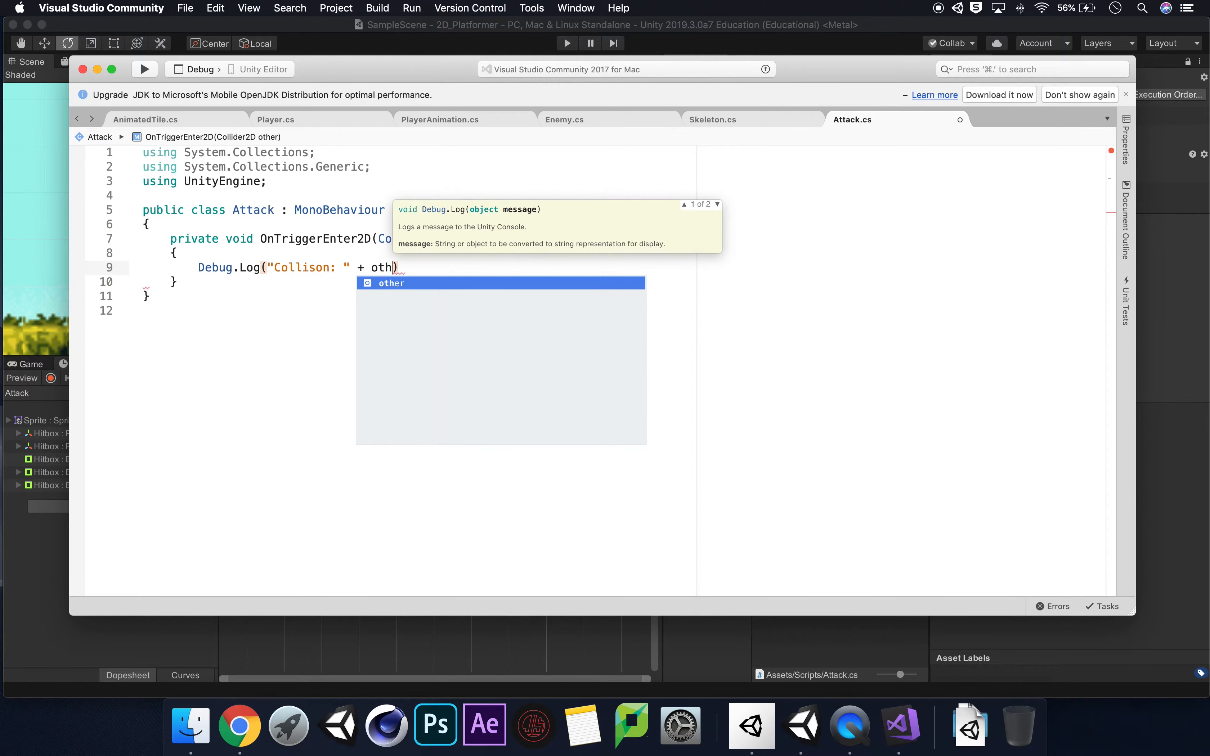
{"action": "type", "text": "e)"}
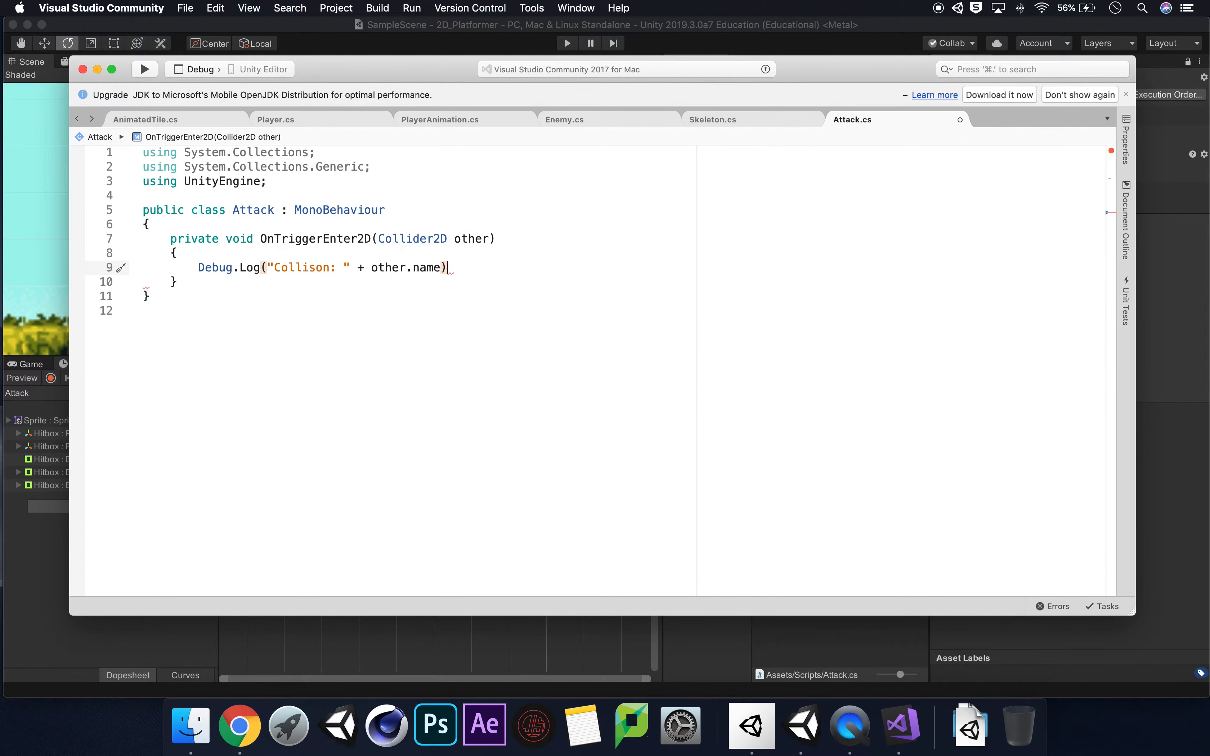
{"action": "type", "text": ";"}
{"action": "left_click", "coordinate": [215, 282]}
{"action": "key", "text": "super+s"}
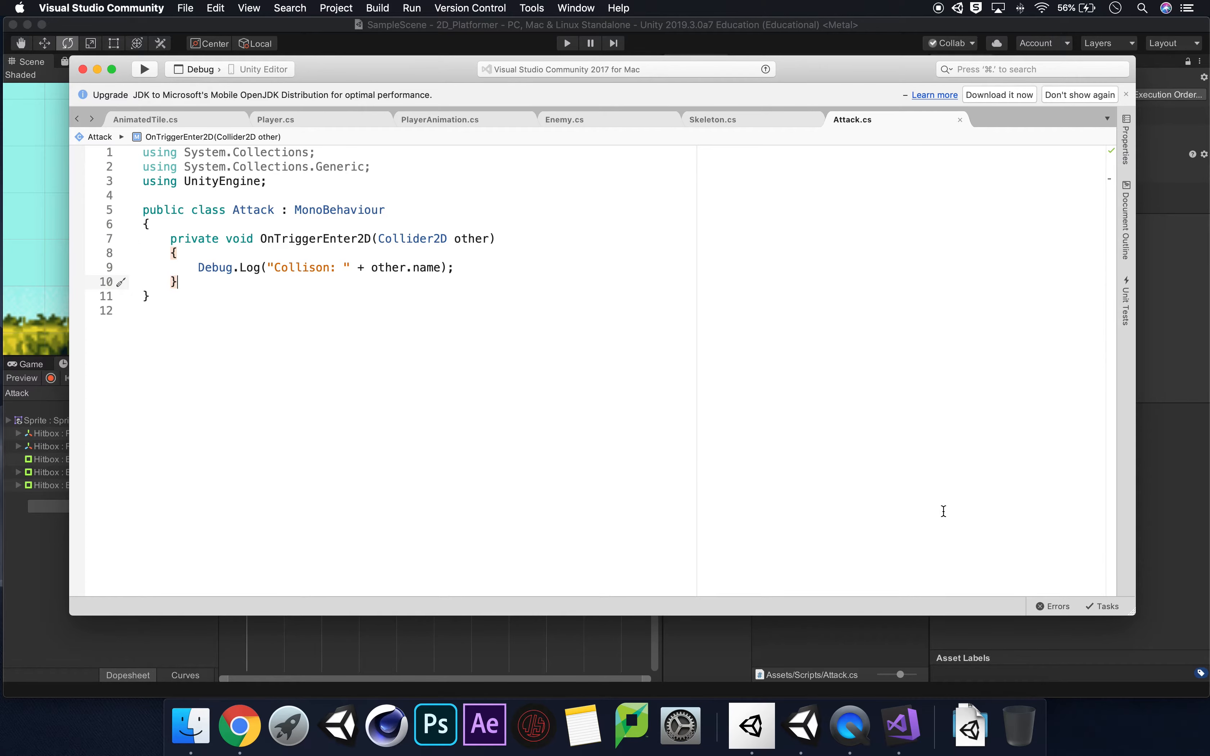
Switch back to Unity, open the Console and clear its messages.
{"action": "left_click", "coordinate": [723, 638]}
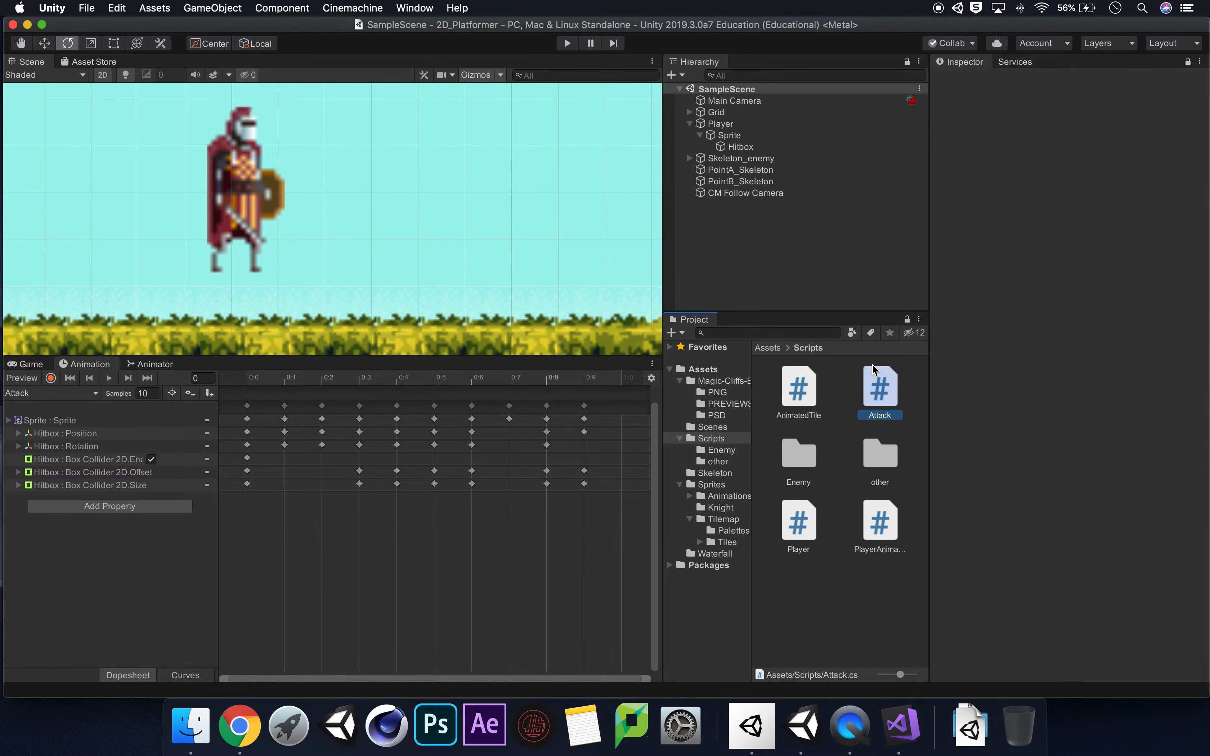
{"action": "left_click", "coordinate": [400, 690]}
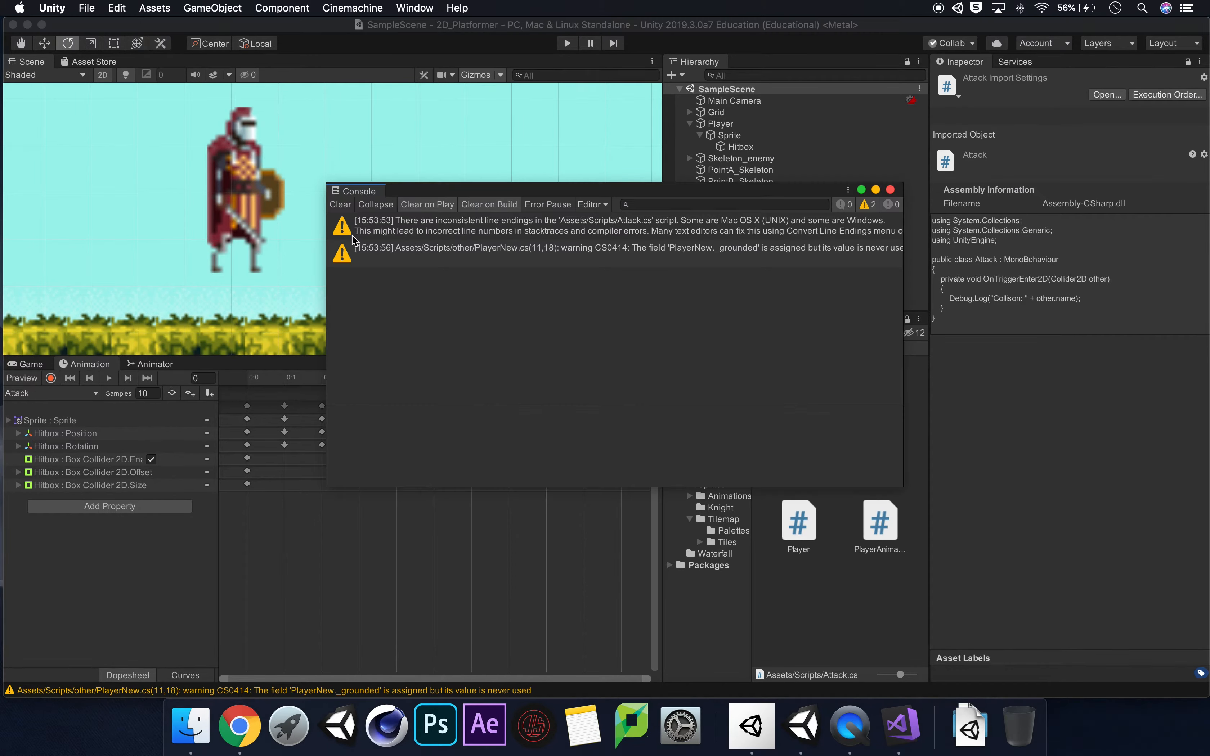
{"action": "left_click", "coordinate": [340, 204]}
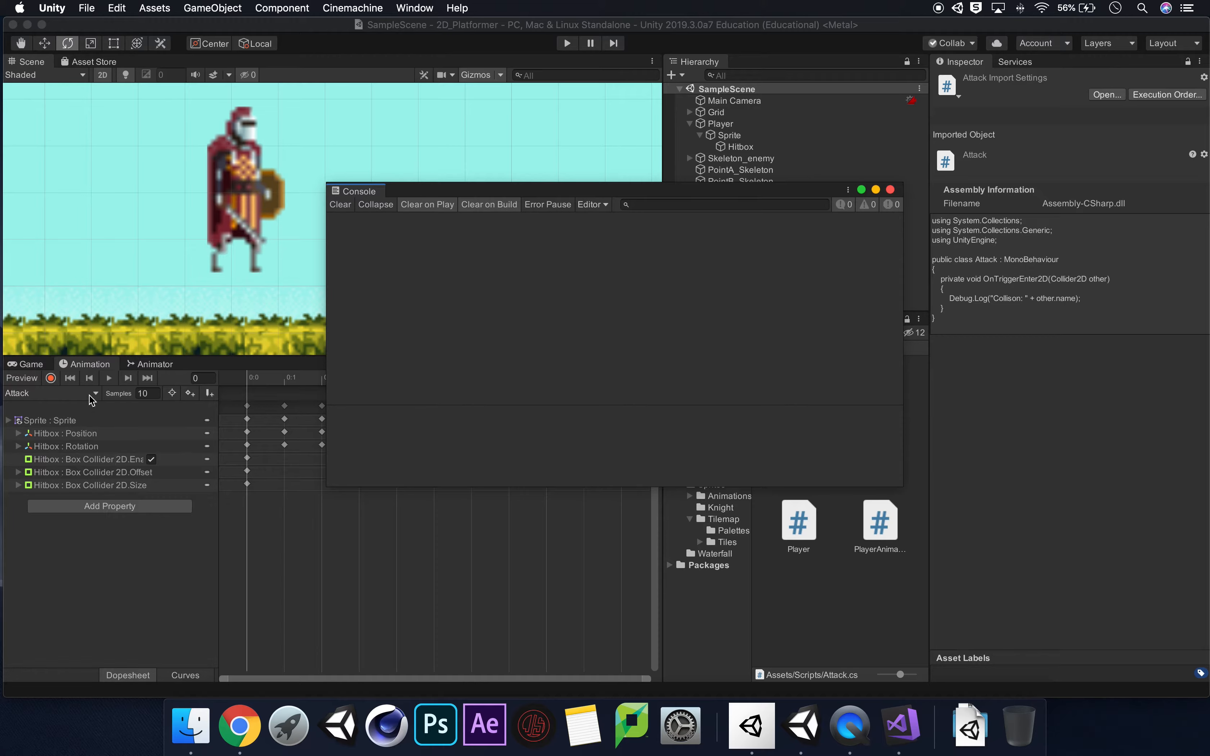
Run the game in the Game view, move the knight and attack, and examine the collision message in the Console.
{"action": "left_click", "coordinate": [31, 365]}
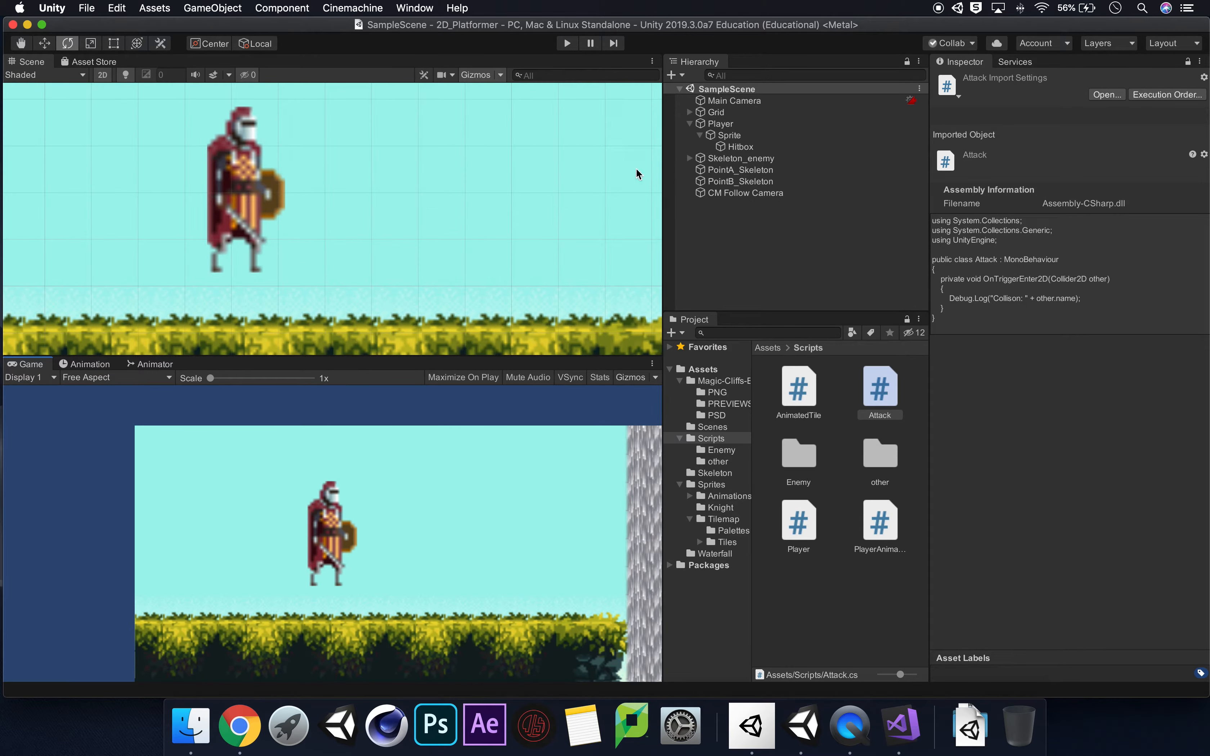
{"action": "left_click", "coordinate": [566, 44]}
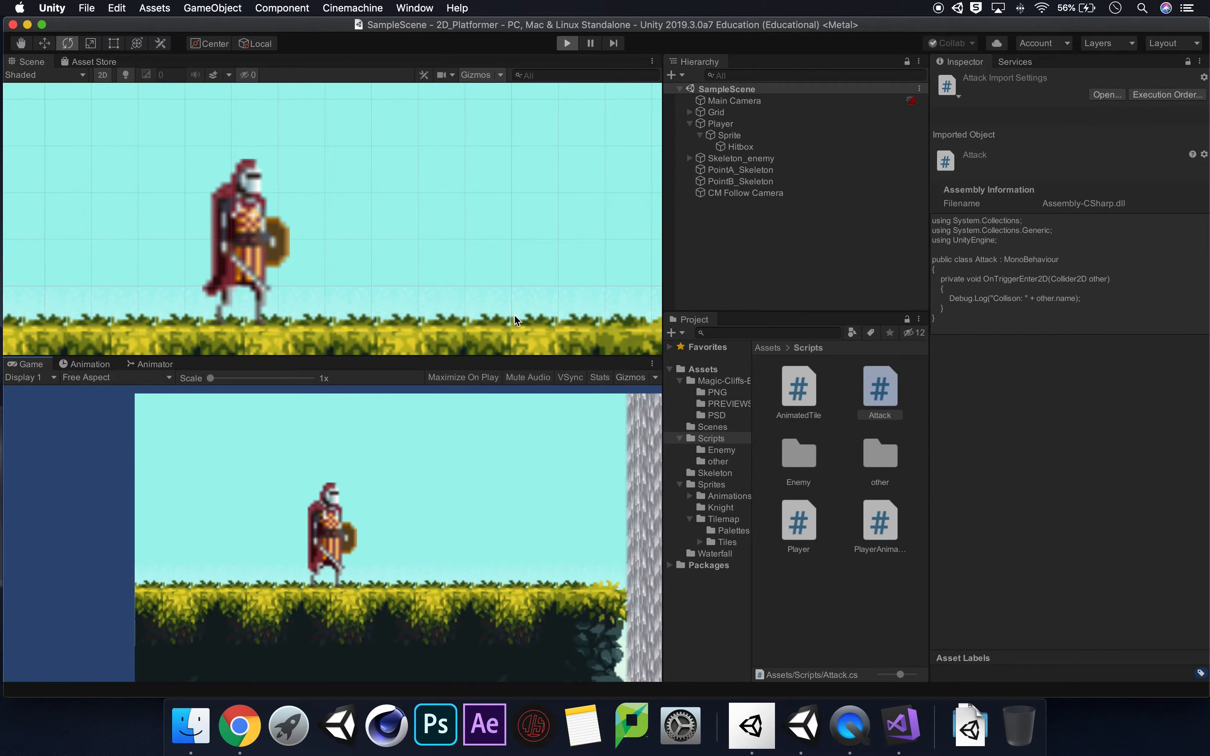
{"action": "key", "text": "d"}
{"action": "key", "text": "a"}
{"action": "key", "text": "d"}
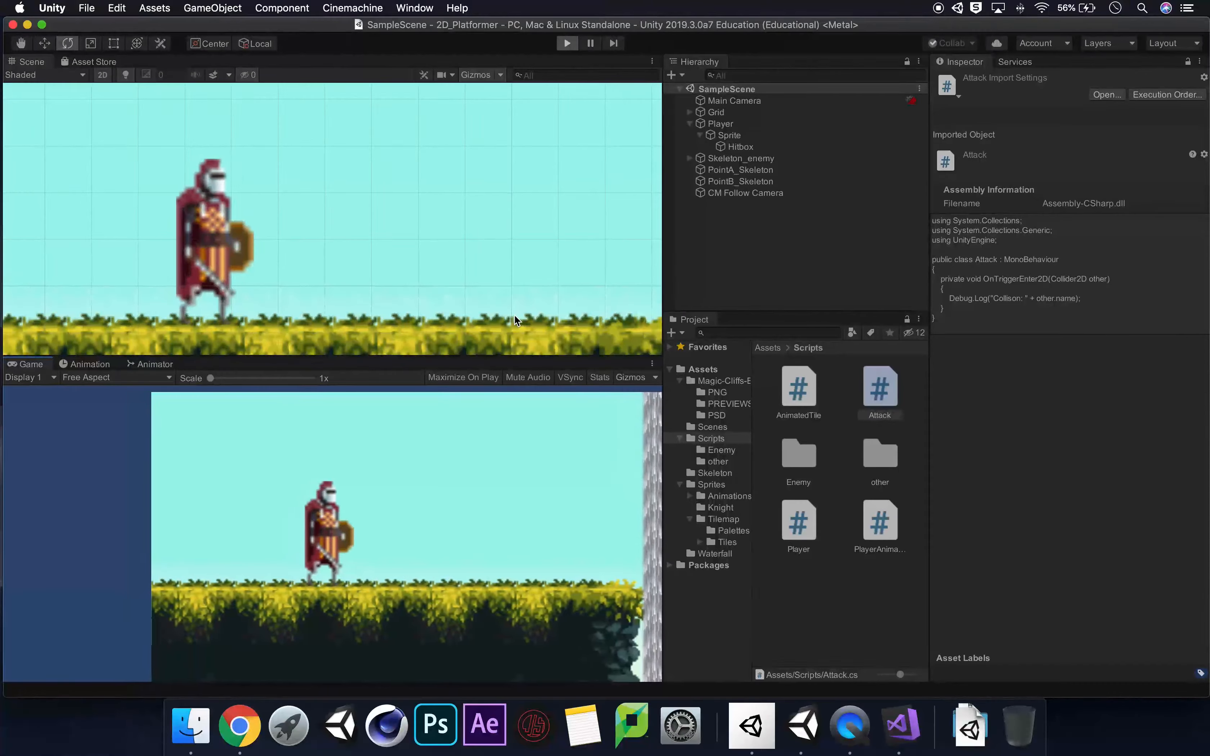
{"action": "left_click", "coordinate": [458, 500]}
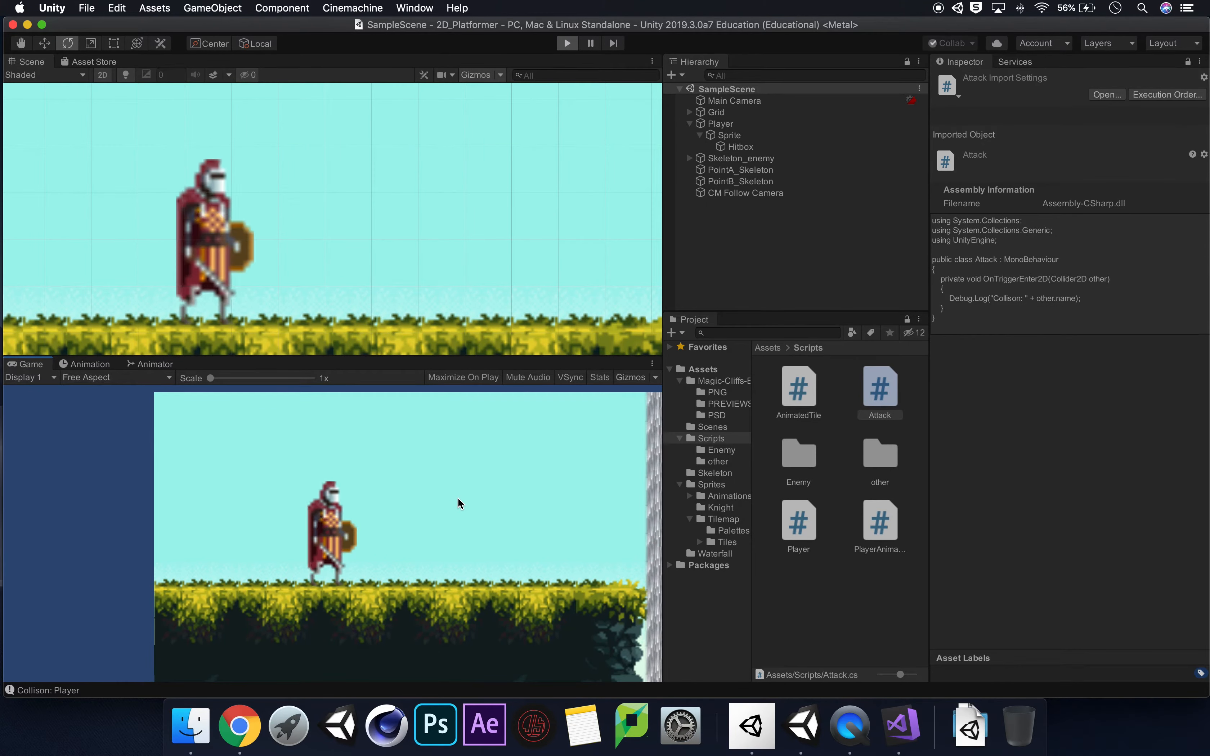
{"action": "left_click", "coordinate": [64, 695]}
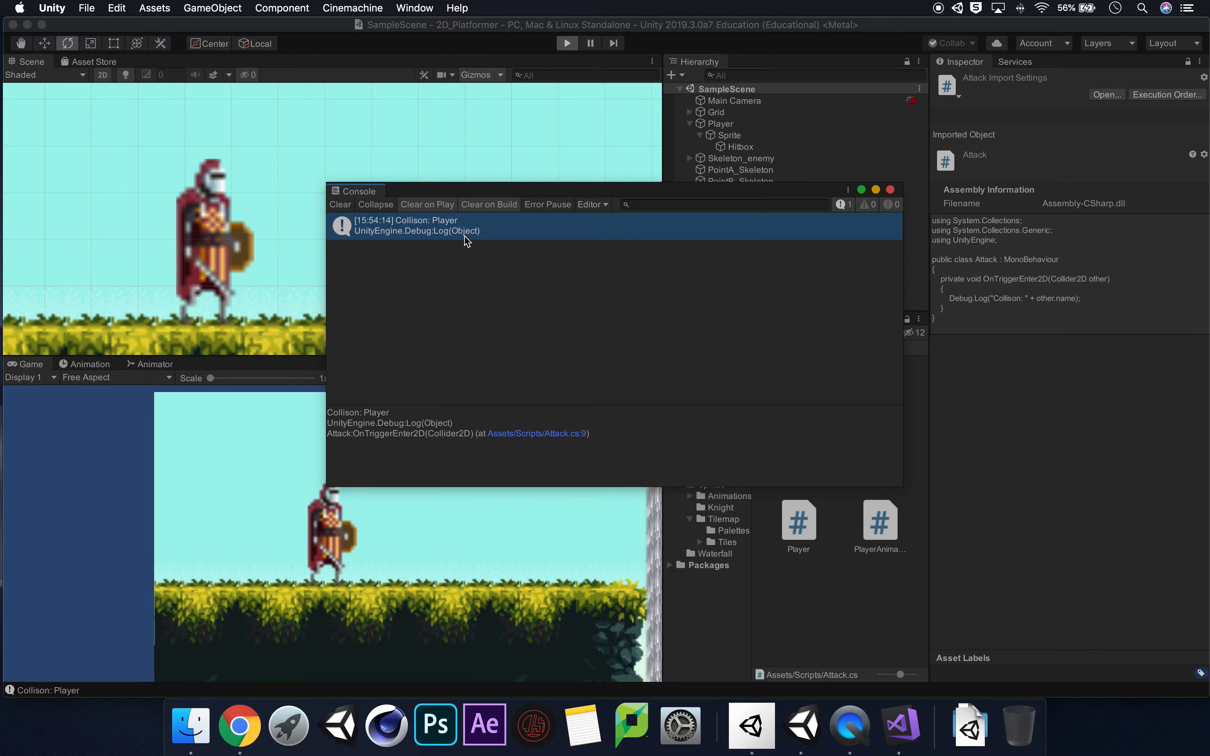
Close the Console and stop the running game.
{"action": "left_click", "coordinate": [892, 190]}
{"action": "left_click", "coordinate": [566, 43]}
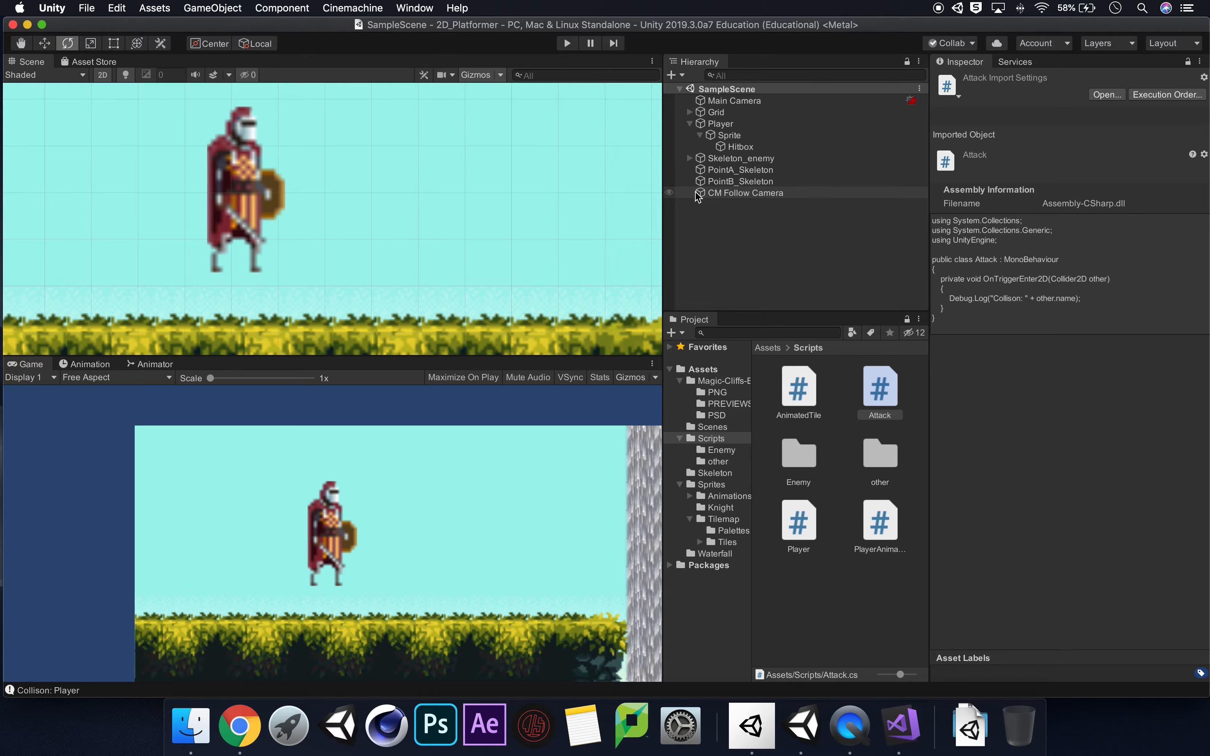
Compare the Layer settings of the Hitbox, Sprite and Player objects.
{"action": "left_click", "coordinate": [792, 147]}
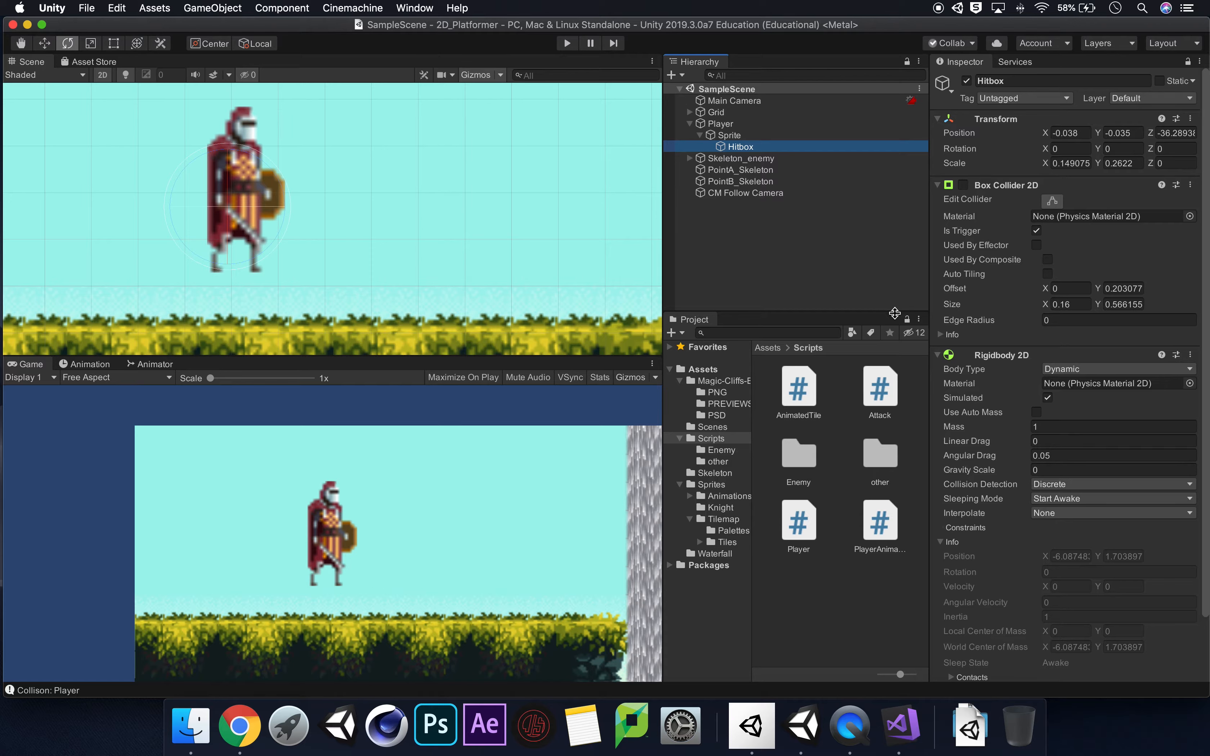
{"action": "left_click", "coordinate": [13, 41]}
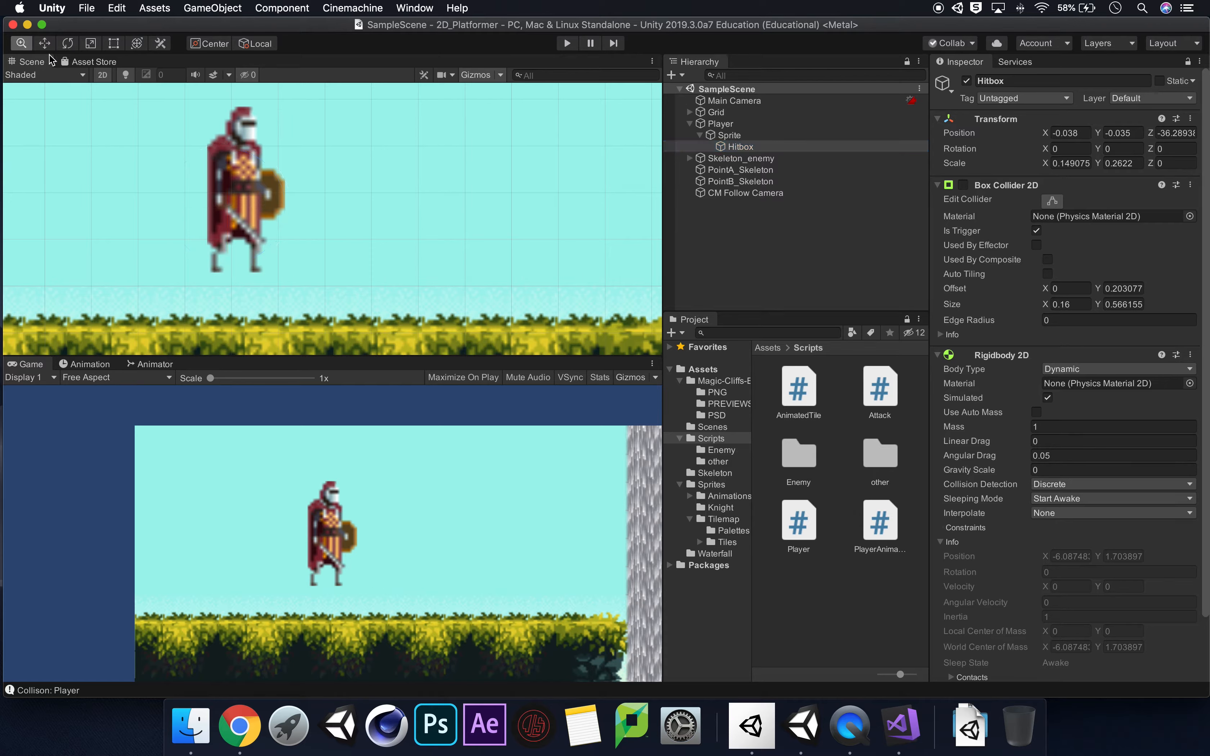
{"action": "left_click", "coordinate": [755, 138]}
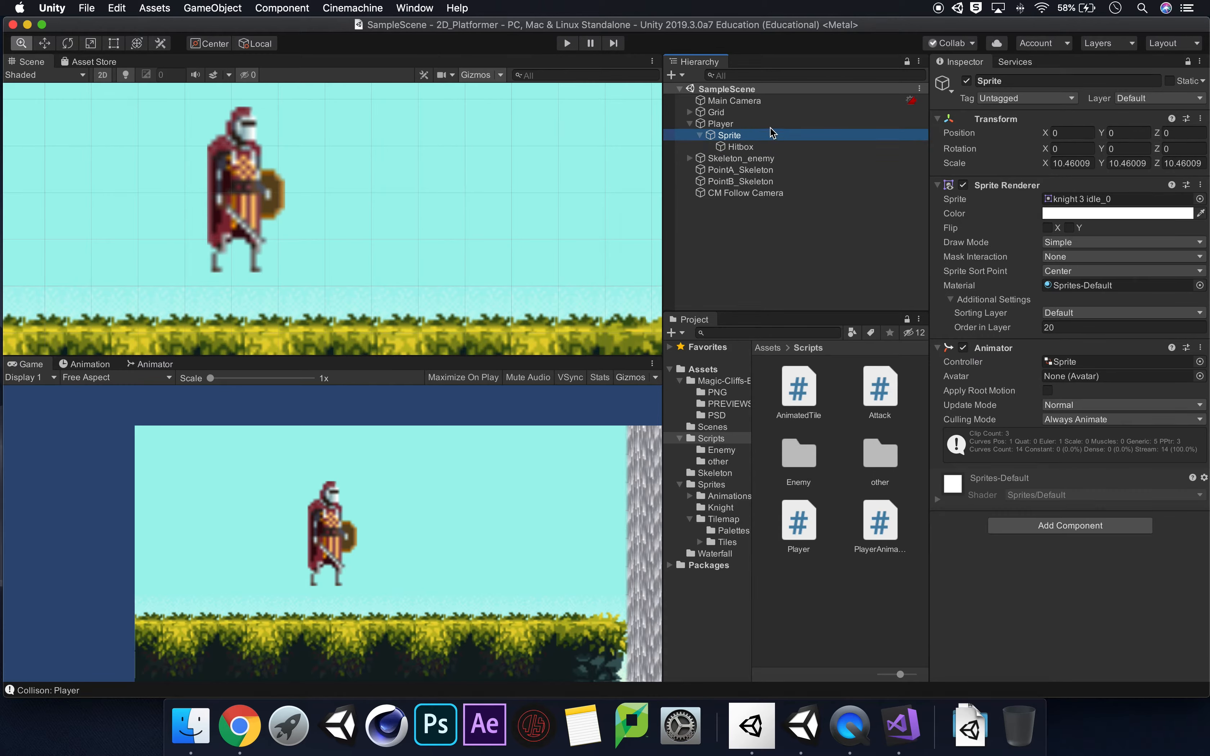
{"action": "left_click", "coordinate": [769, 125]}
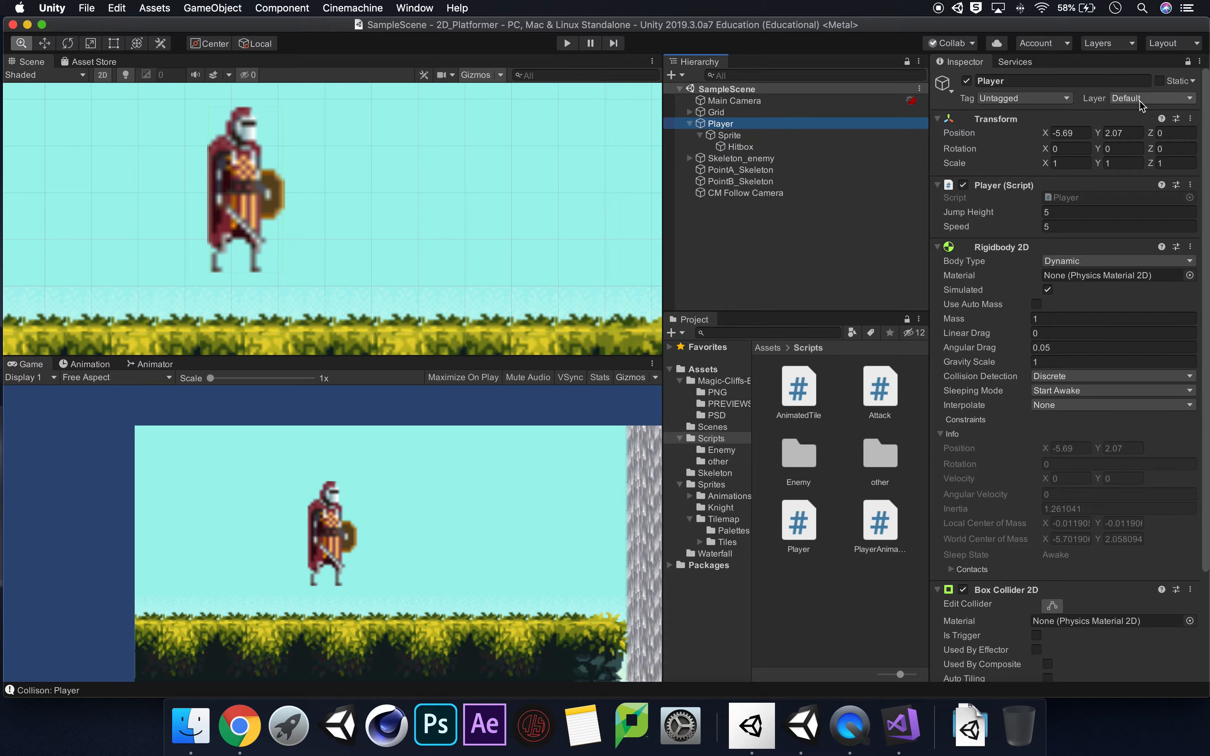
{"action": "left_click", "coordinate": [741, 147]}
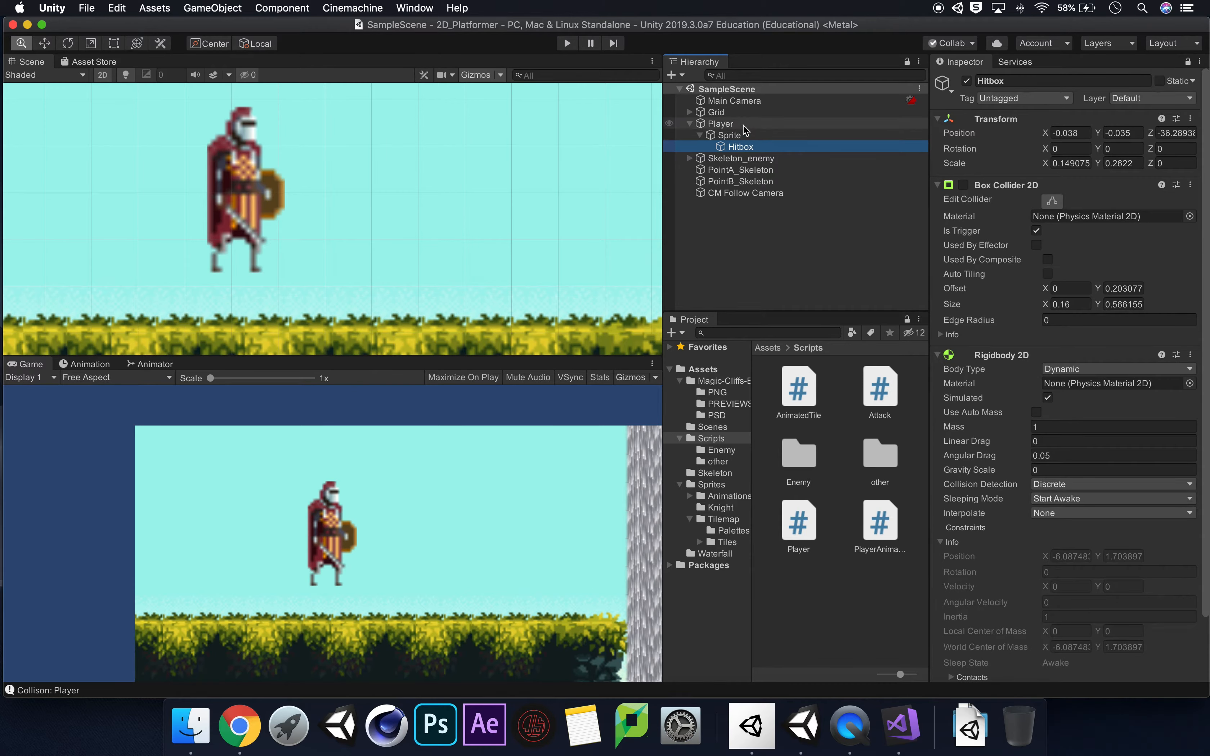
{"action": "left_click", "coordinate": [744, 126]}
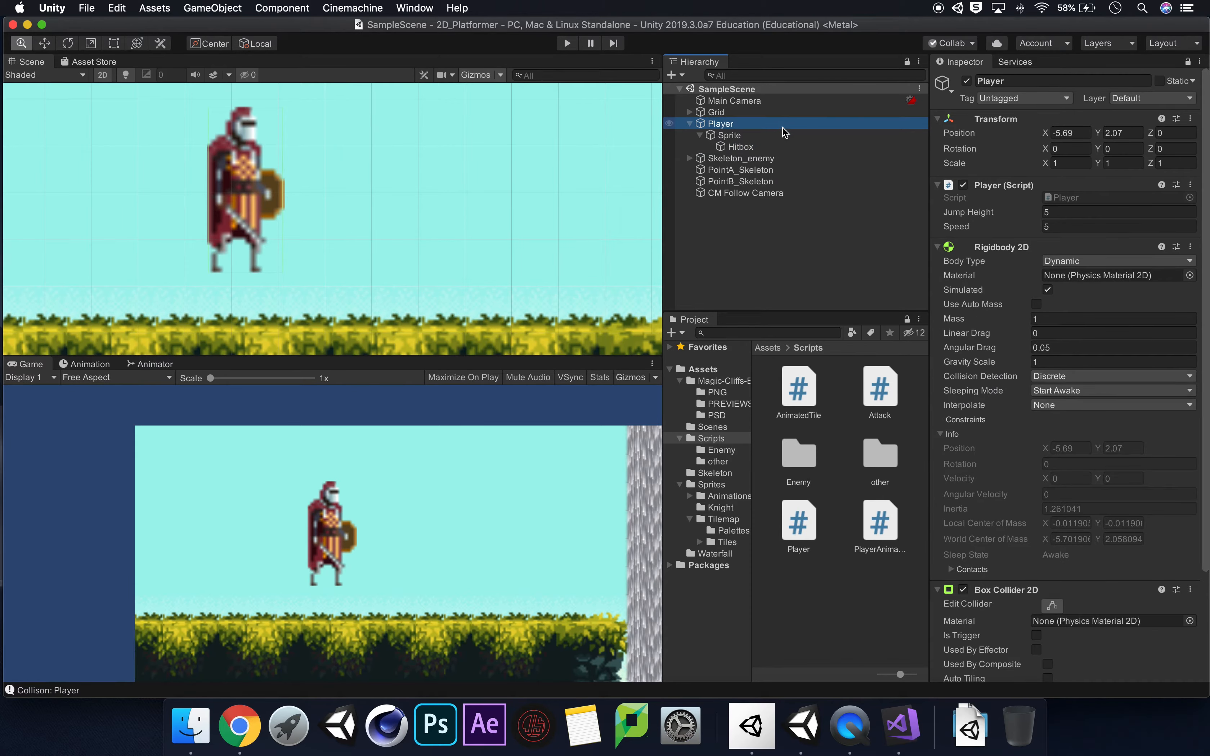
Create a layer named Sword in User Layer 10 and assign it to the Hitbox object.
{"action": "left_click", "coordinate": [786, 146]}
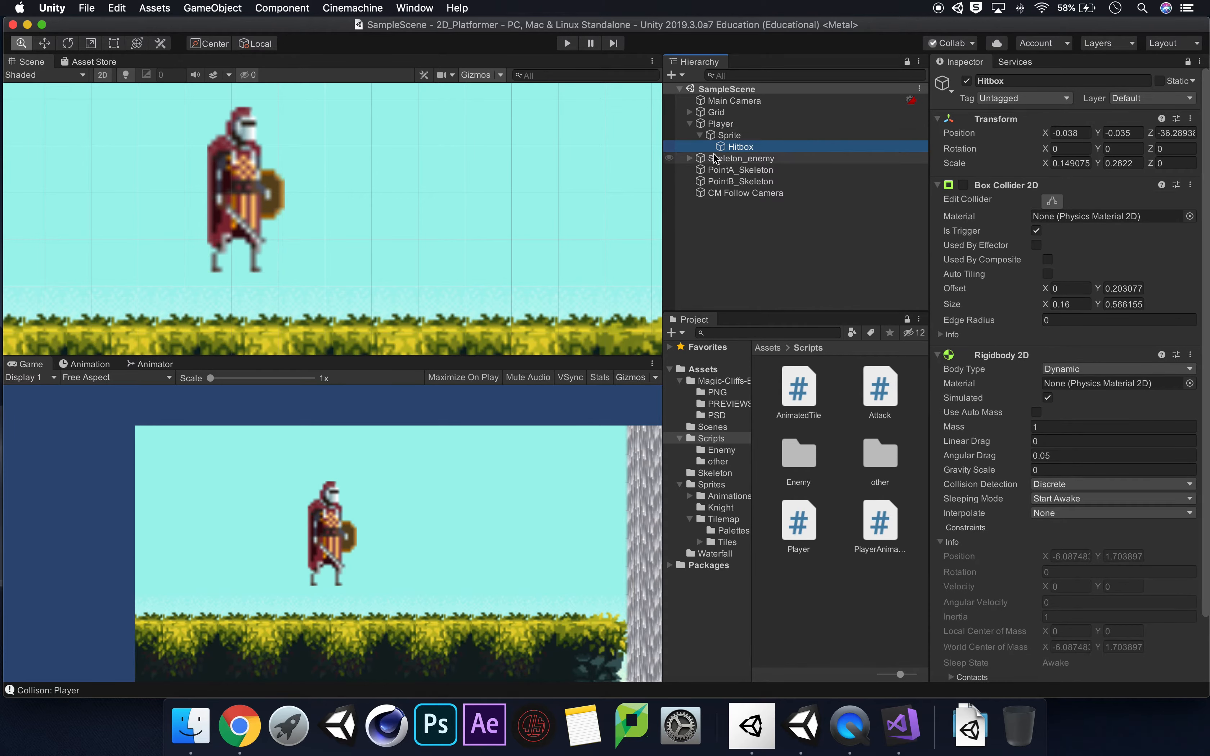
{"action": "left_click", "coordinate": [1159, 97]}
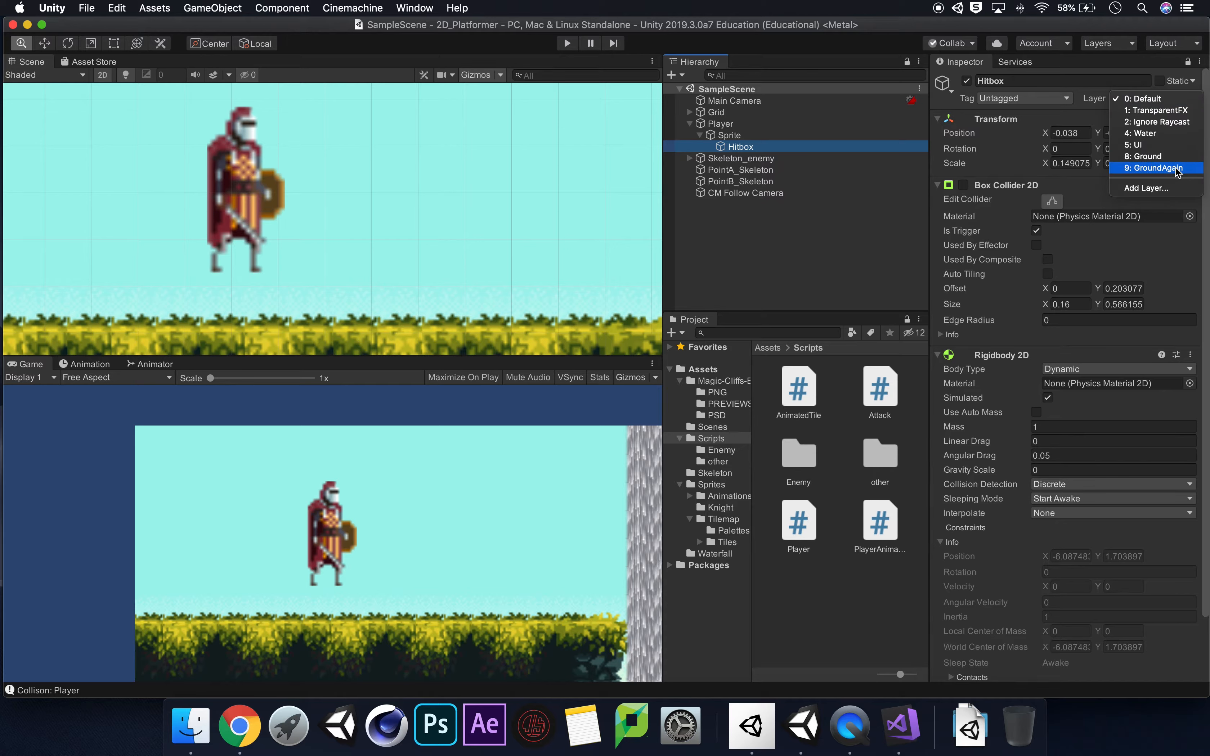
{"action": "left_click", "coordinate": [1172, 189]}
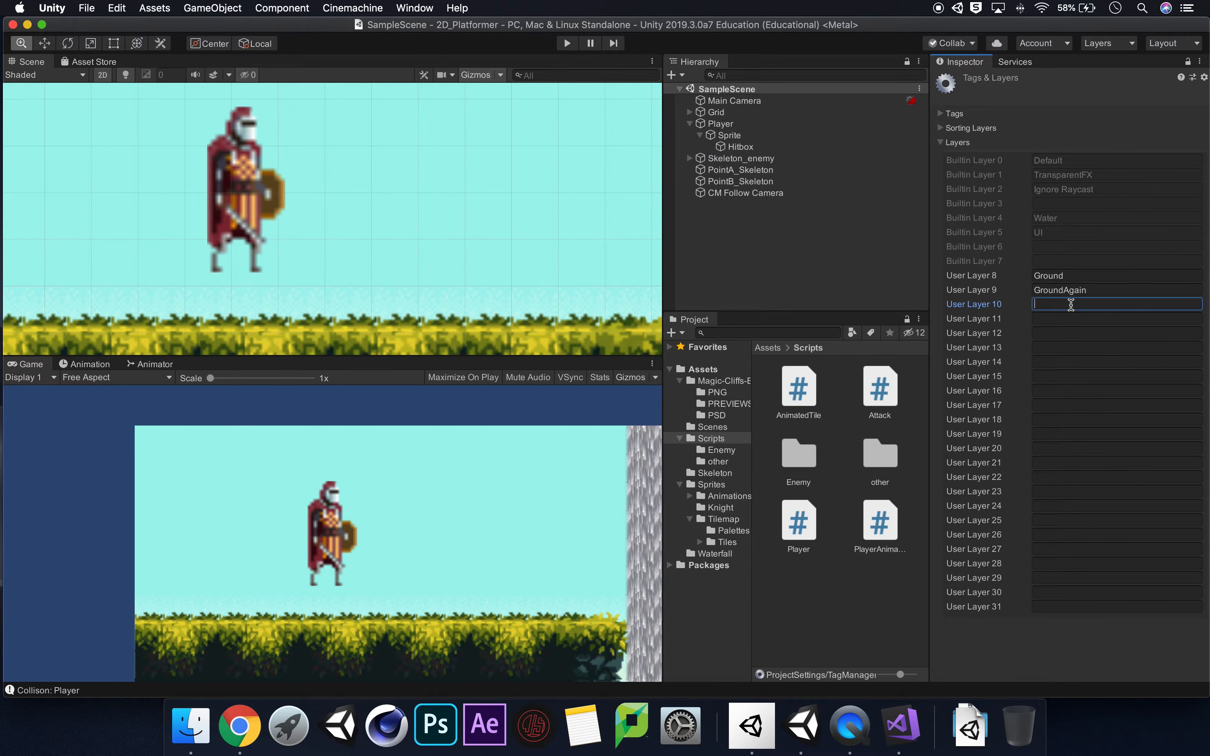
{"action": "type", "text": "Sword"}
{"action": "left_click", "coordinate": [769, 146]}
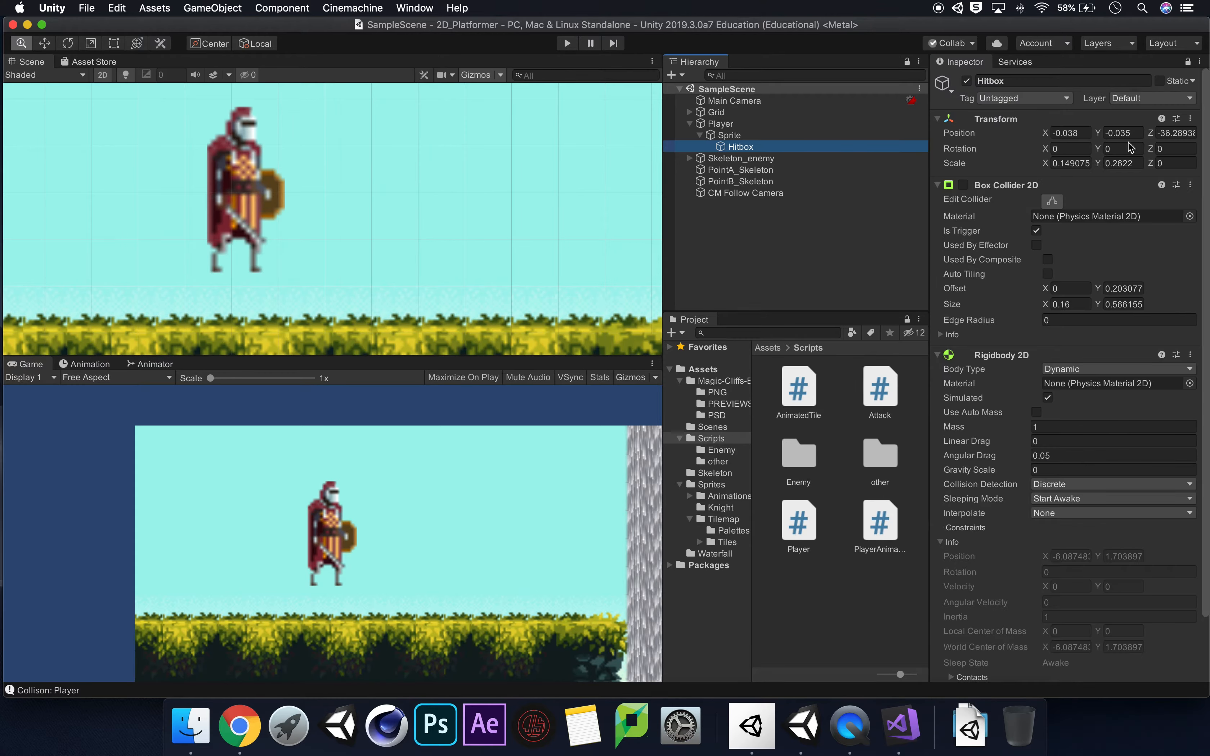
{"action": "left_click", "coordinate": [1144, 99]}
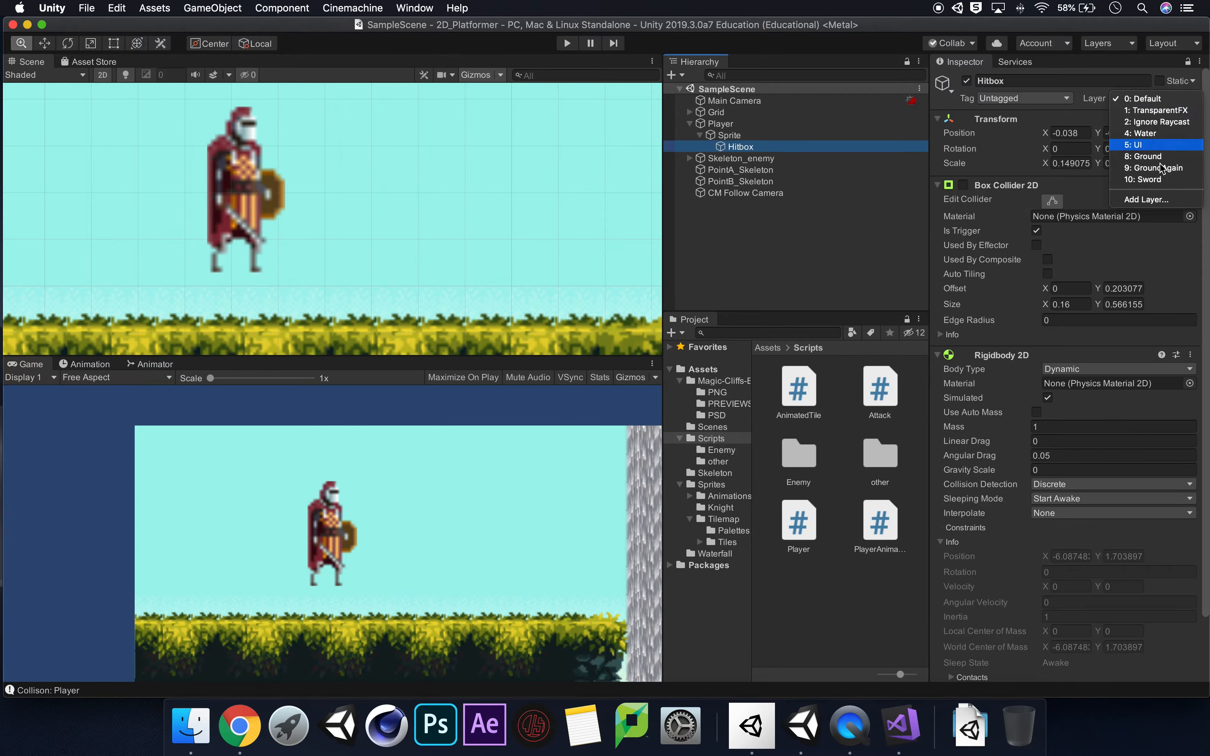
{"action": "left_click", "coordinate": [1166, 178]}
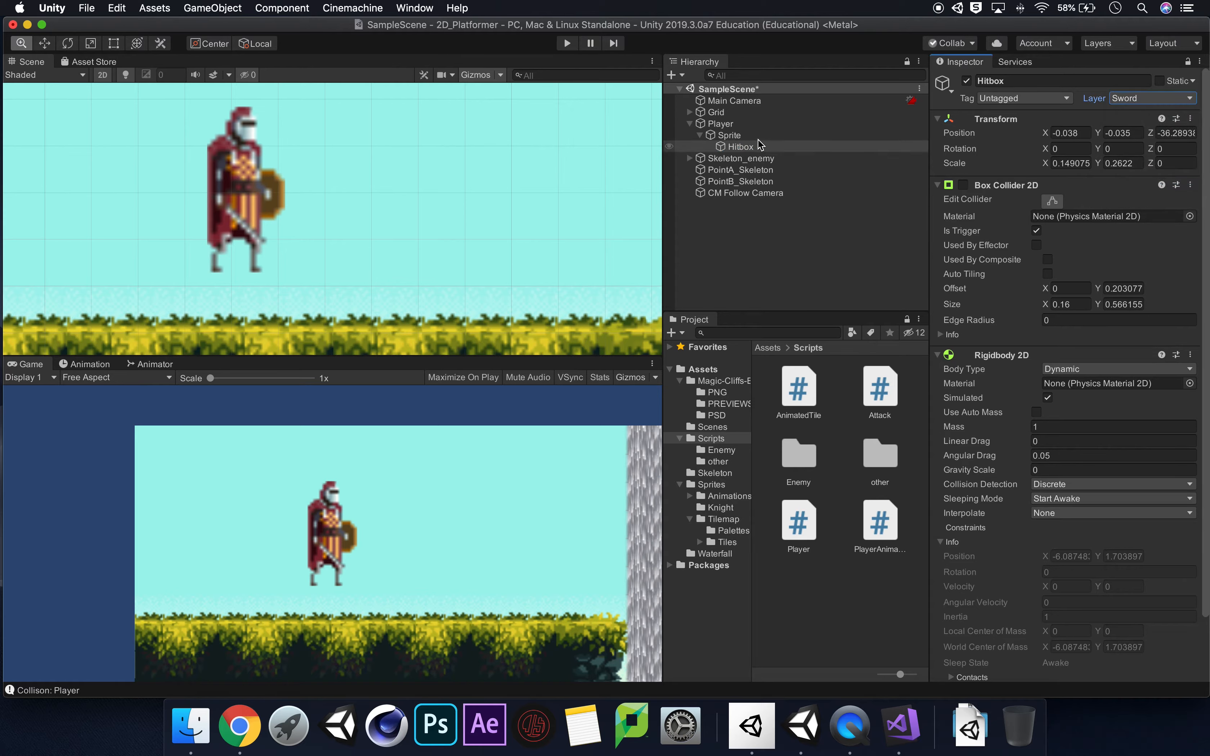
Add a layer named Player in User Layer 11.
{"action": "left_click", "coordinate": [745, 126]}
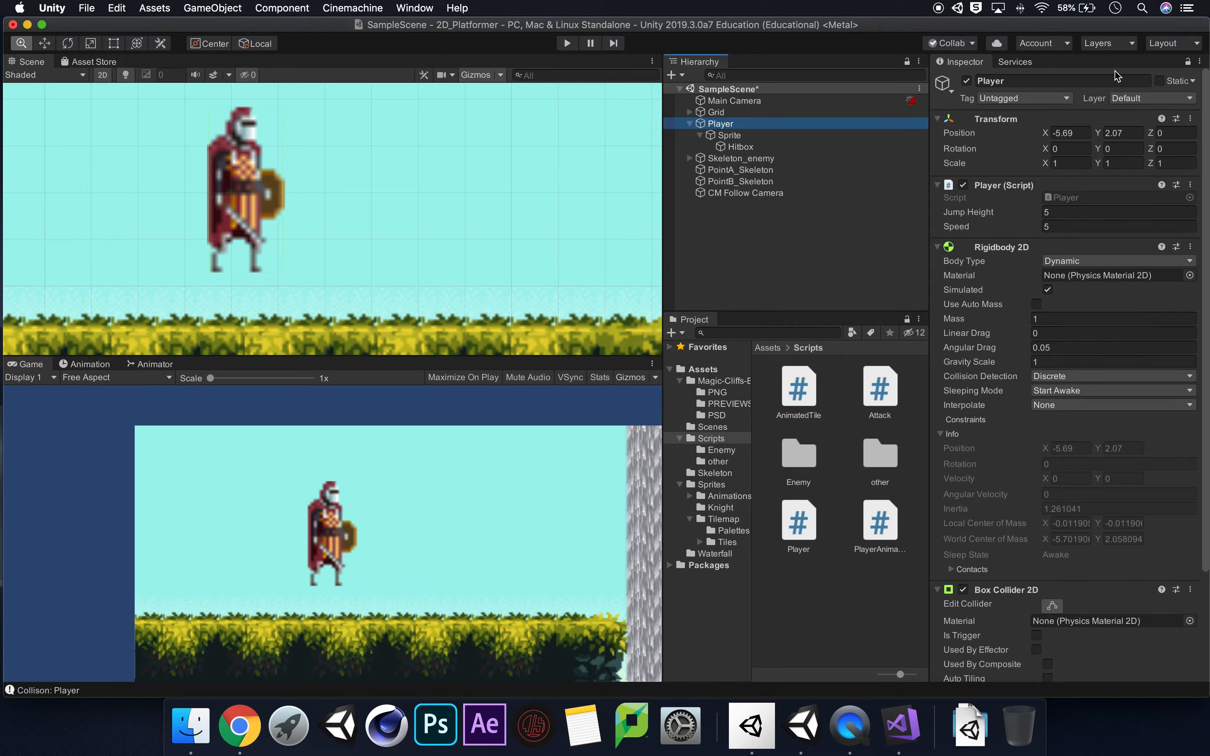
{"action": "left_click", "coordinate": [1149, 98]}
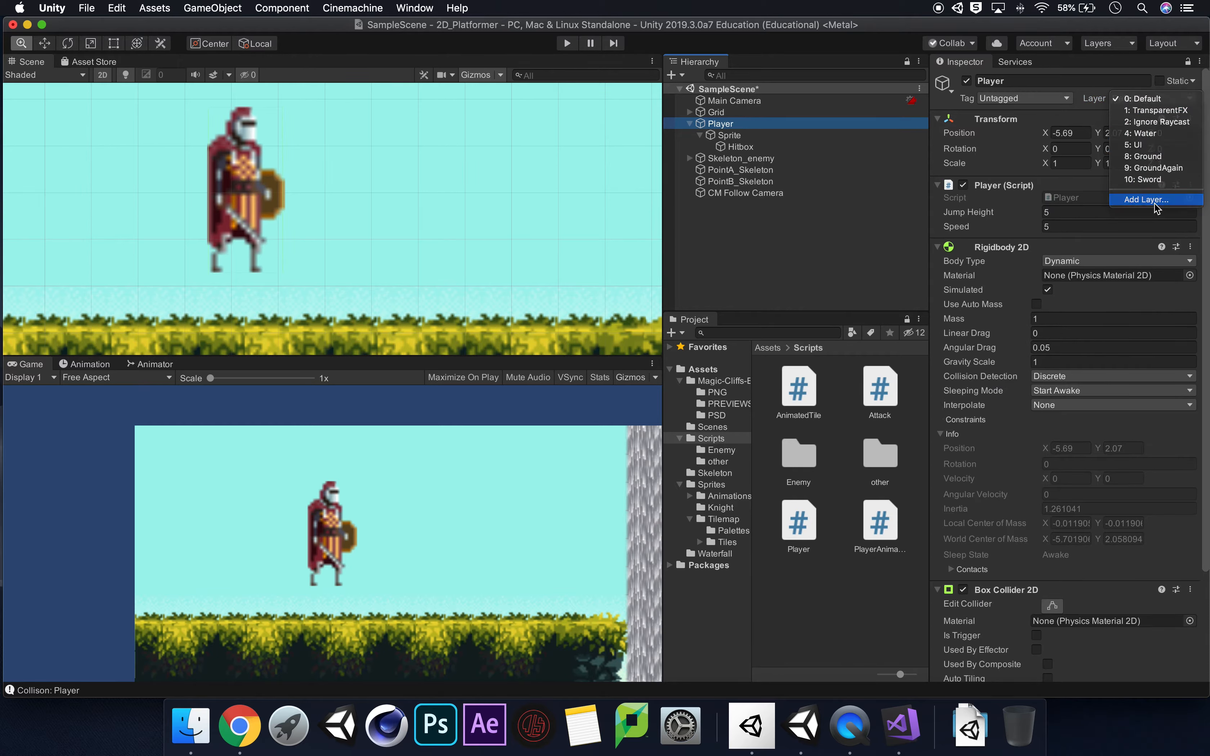
{"action": "left_click", "coordinate": [1150, 201]}
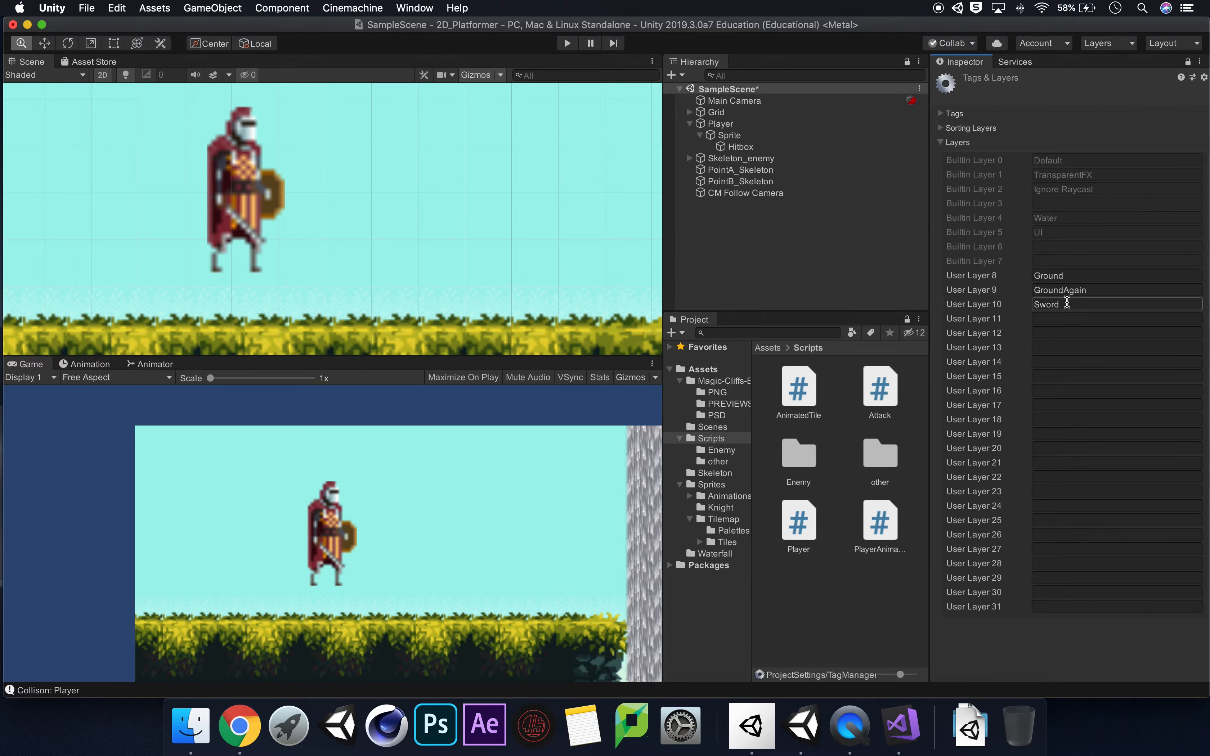
{"action": "left_click", "coordinate": [1058, 318]}
{"action": "type", "text": "Player"}
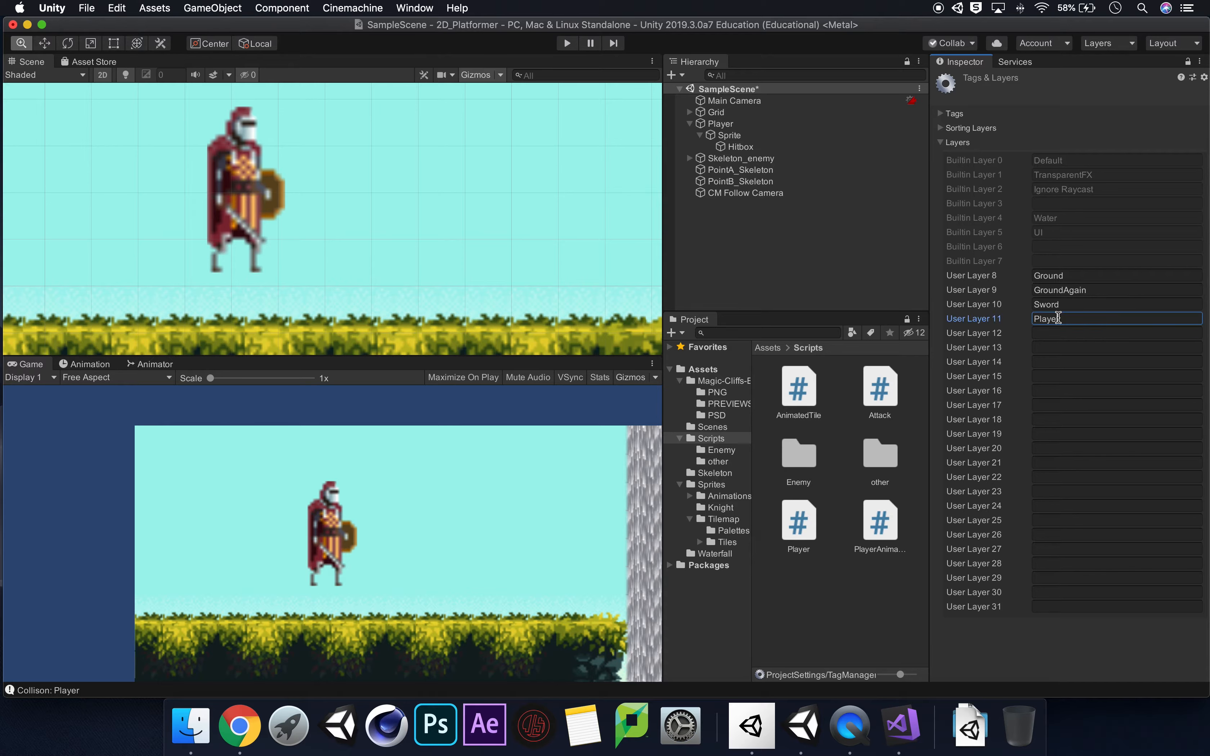
Assign the Player layer to the Player object and all of its children.
{"action": "left_click", "coordinate": [719, 124]}
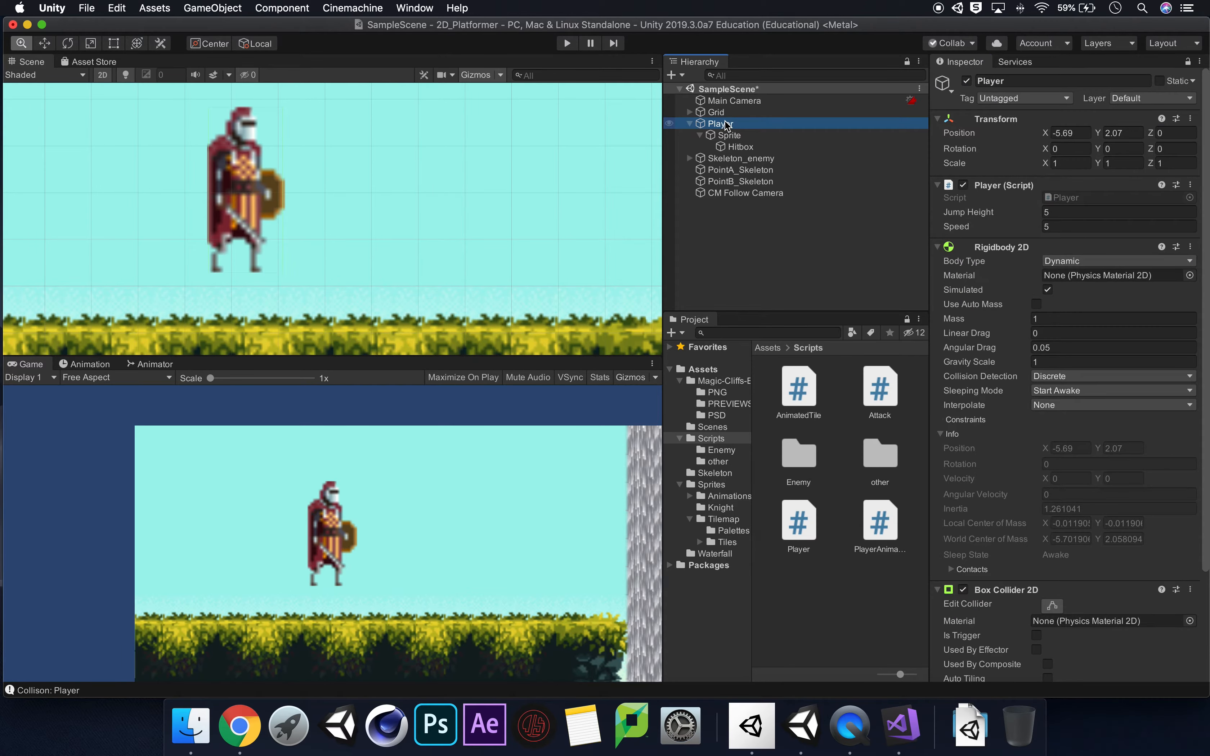
{"action": "left_click", "coordinate": [1149, 96]}
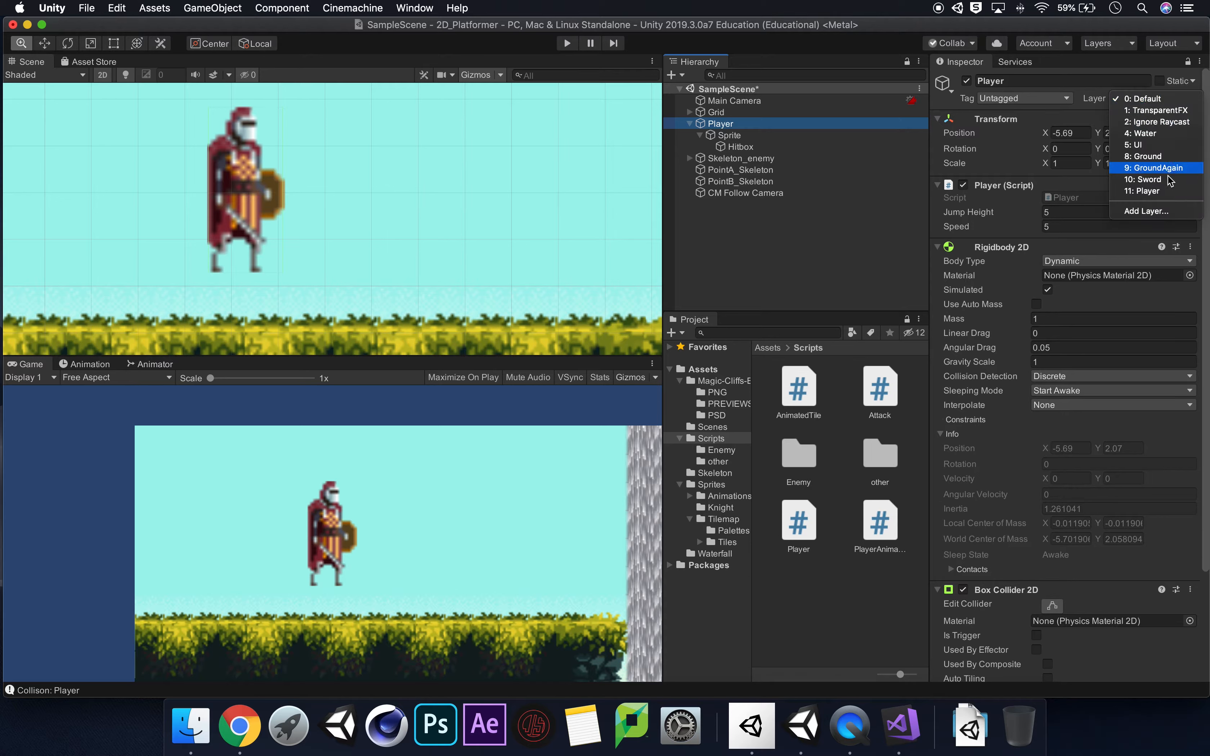
{"action": "left_click", "coordinate": [1169, 192]}
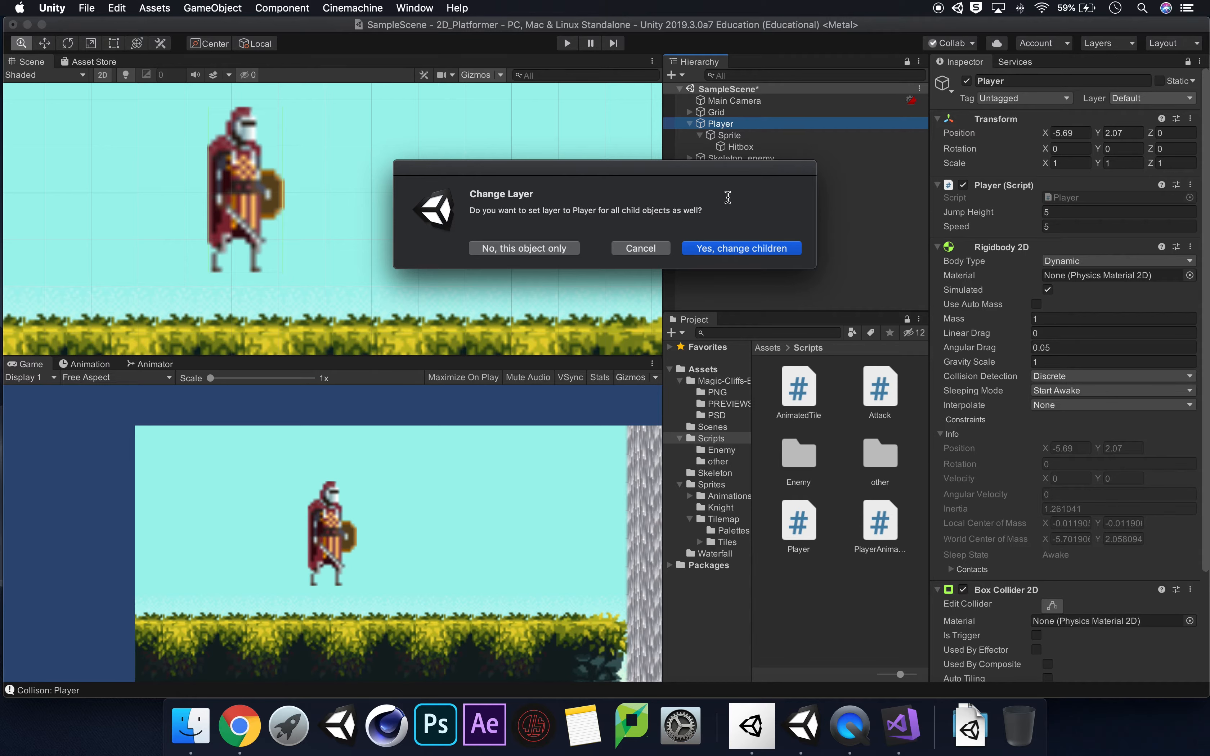
{"action": "left_click", "coordinate": [765, 245]}
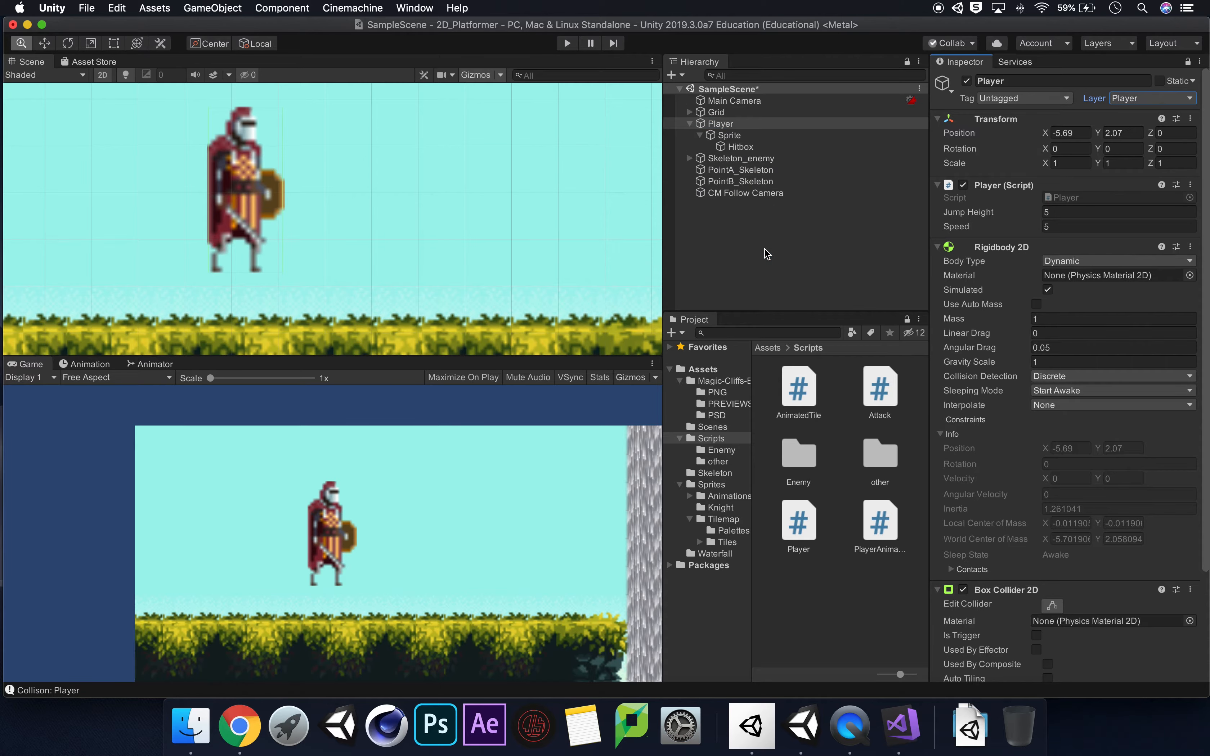
Set the layer of the Hitbox child object back to Sword.
{"action": "left_click", "coordinate": [732, 136]}
{"action": "left_click", "coordinate": [764, 147]}
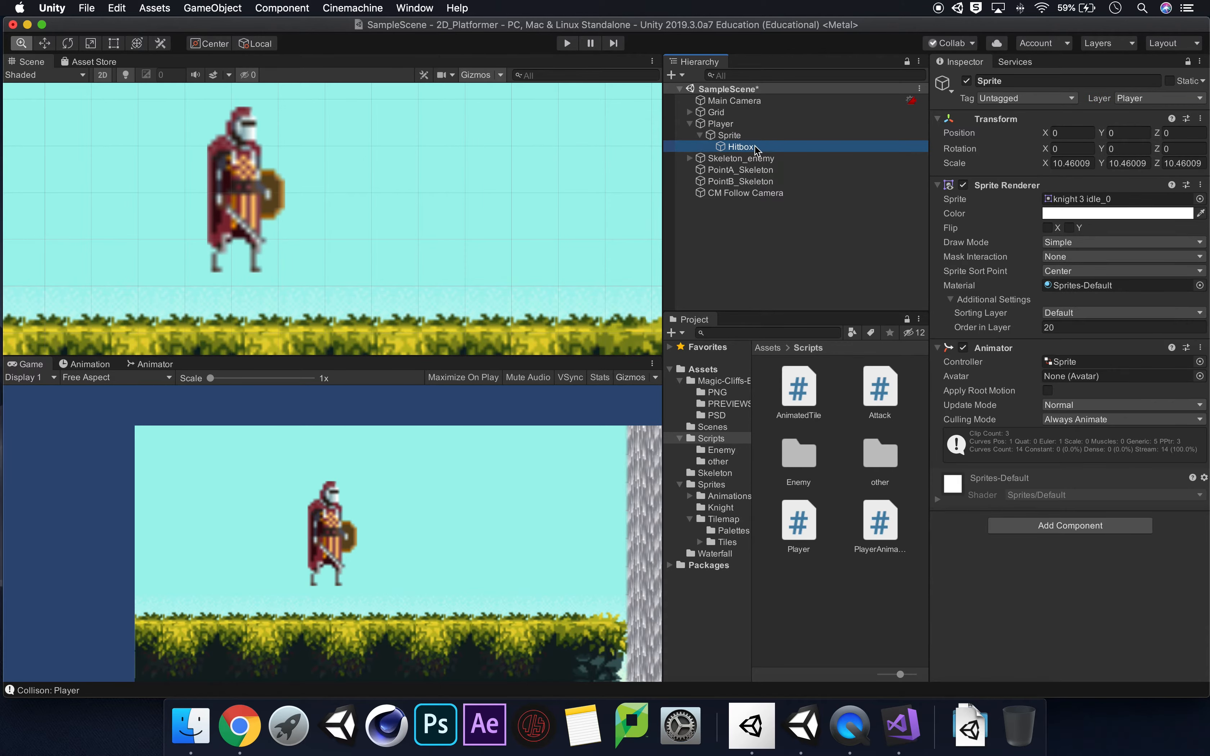
{"action": "left_click", "coordinate": [1138, 100]}
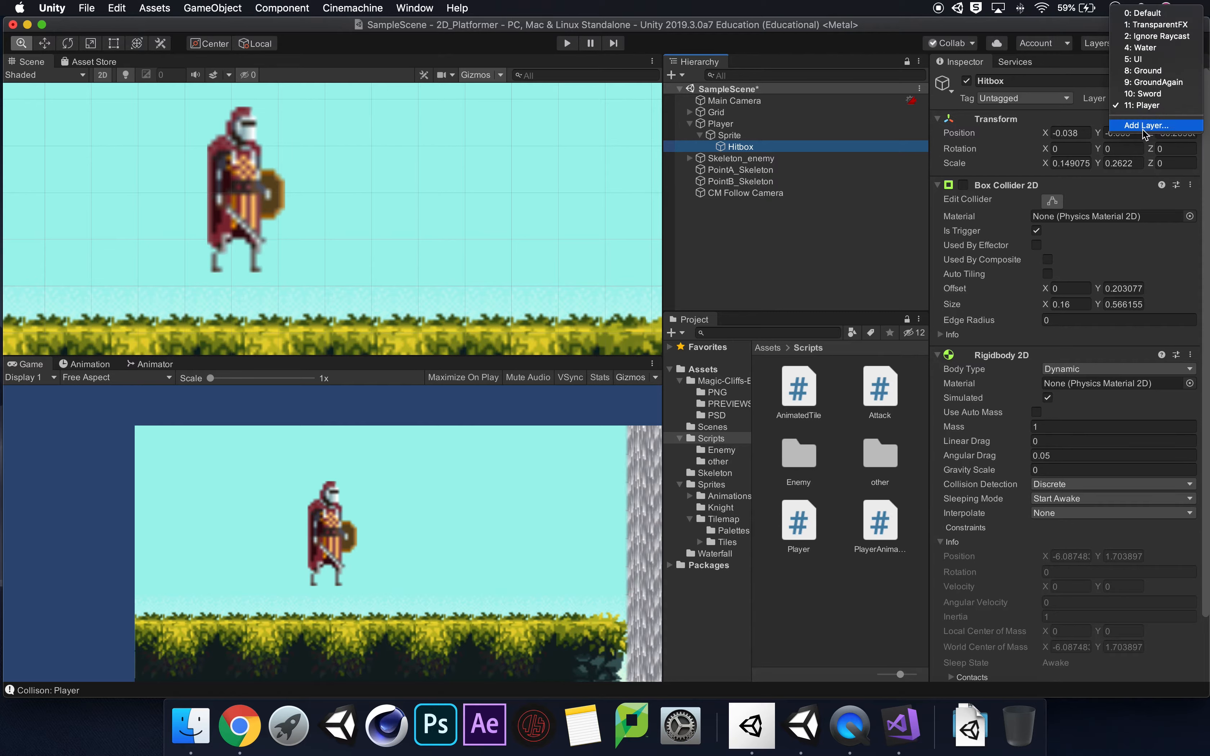
{"action": "left_click", "coordinate": [1146, 95]}
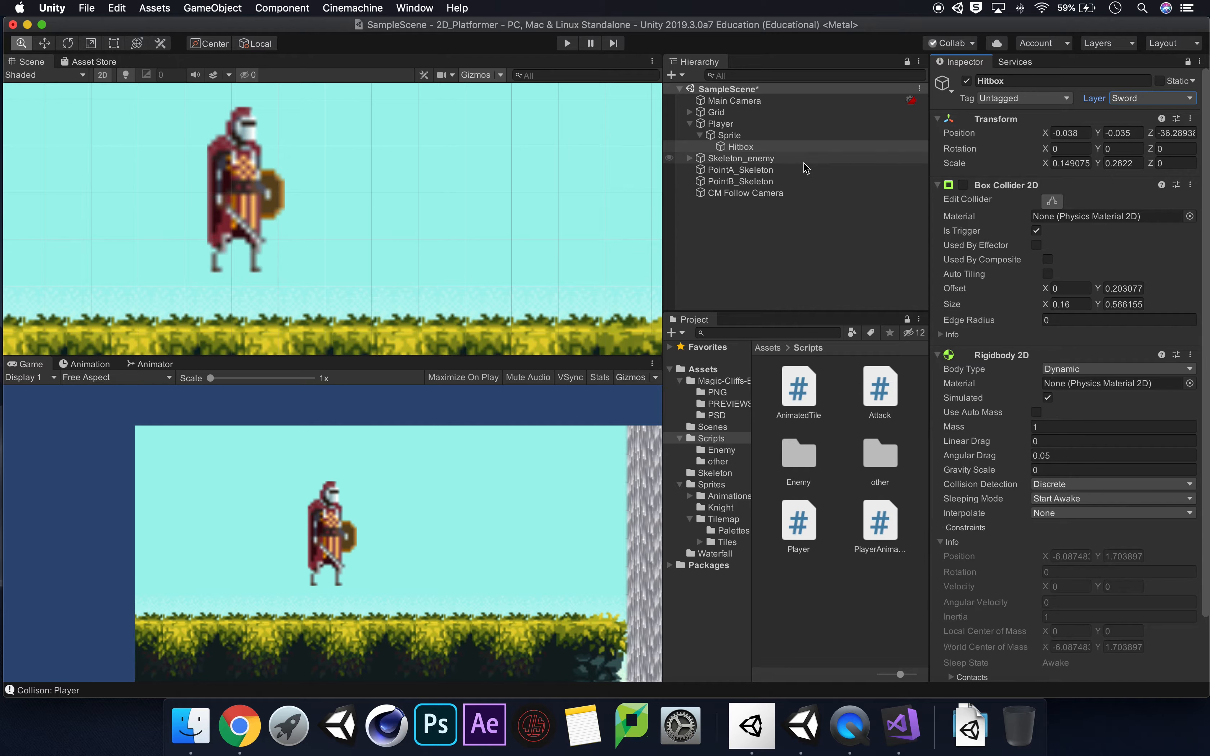
Disable collisions between the Sword and Player layers in the Physics 2D Layer Collision Matrix, and close the Project Settings.
{"action": "left_click", "coordinate": [114, 9]}
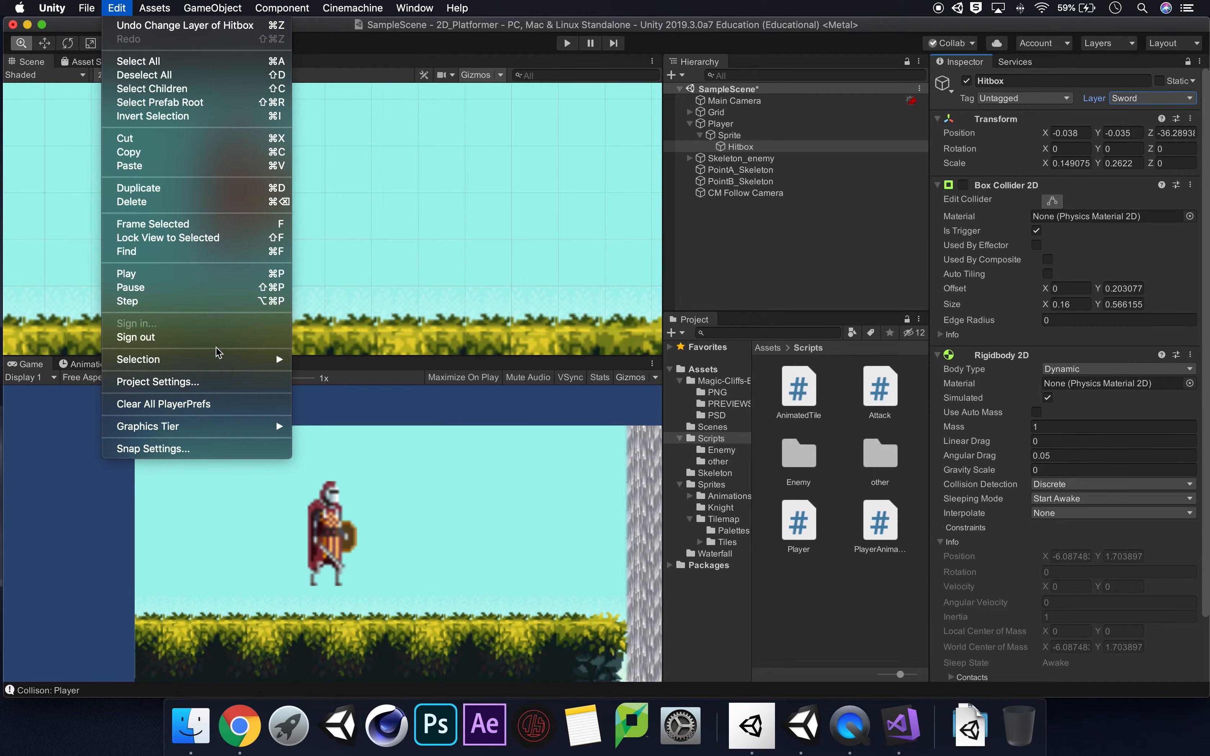
{"action": "left_click", "coordinate": [214, 382]}
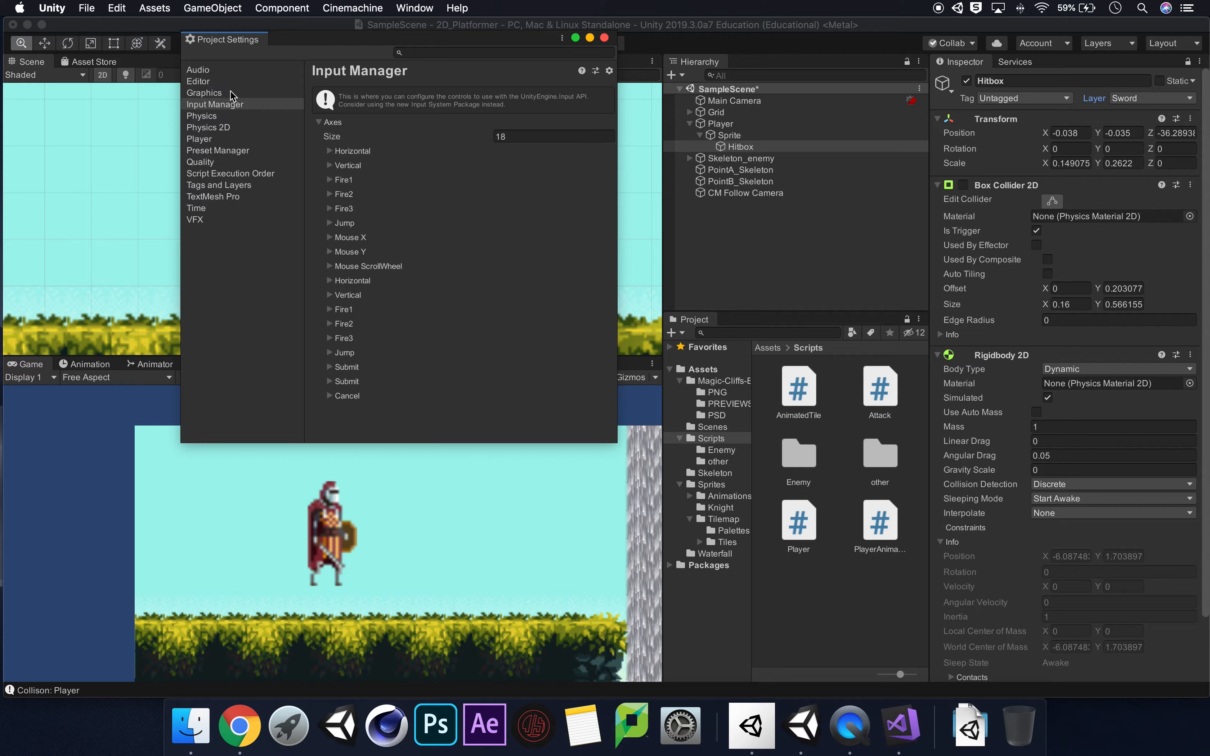
{"action": "left_click", "coordinate": [225, 129]}
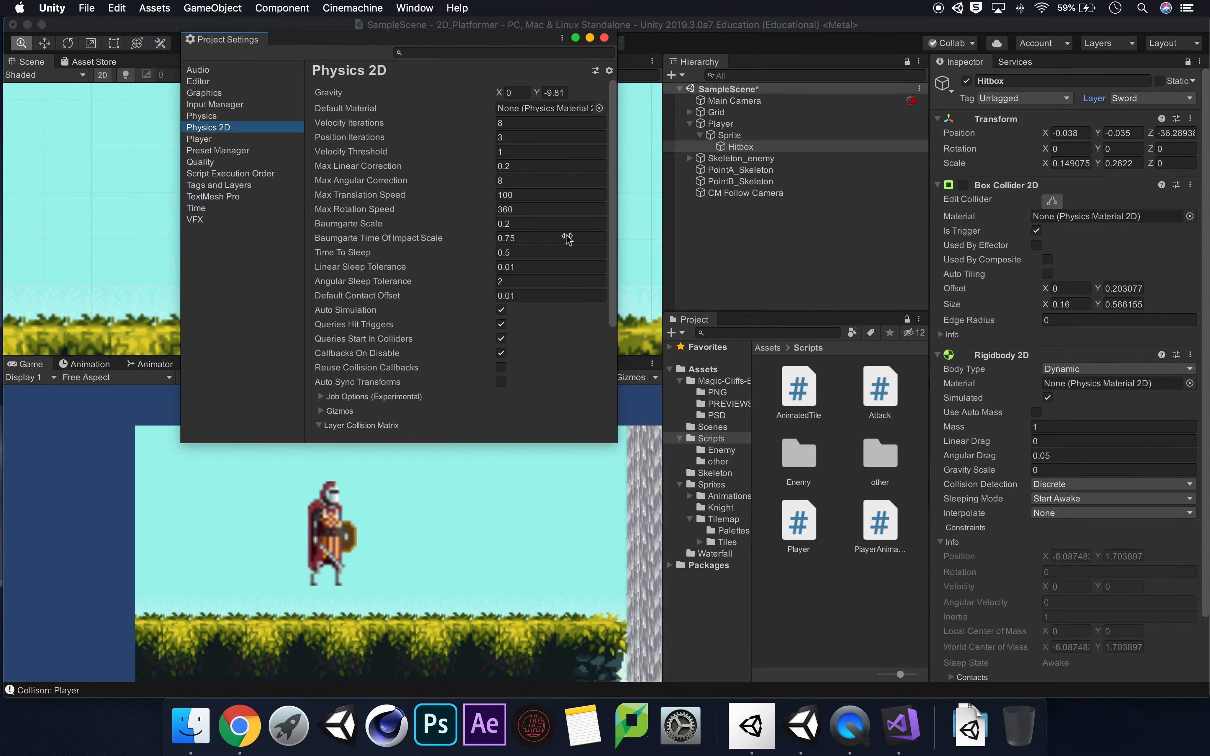
{"action": "scroll", "coordinate": [461, 278], "scroll_direction": "down", "scroll_amount": 5}
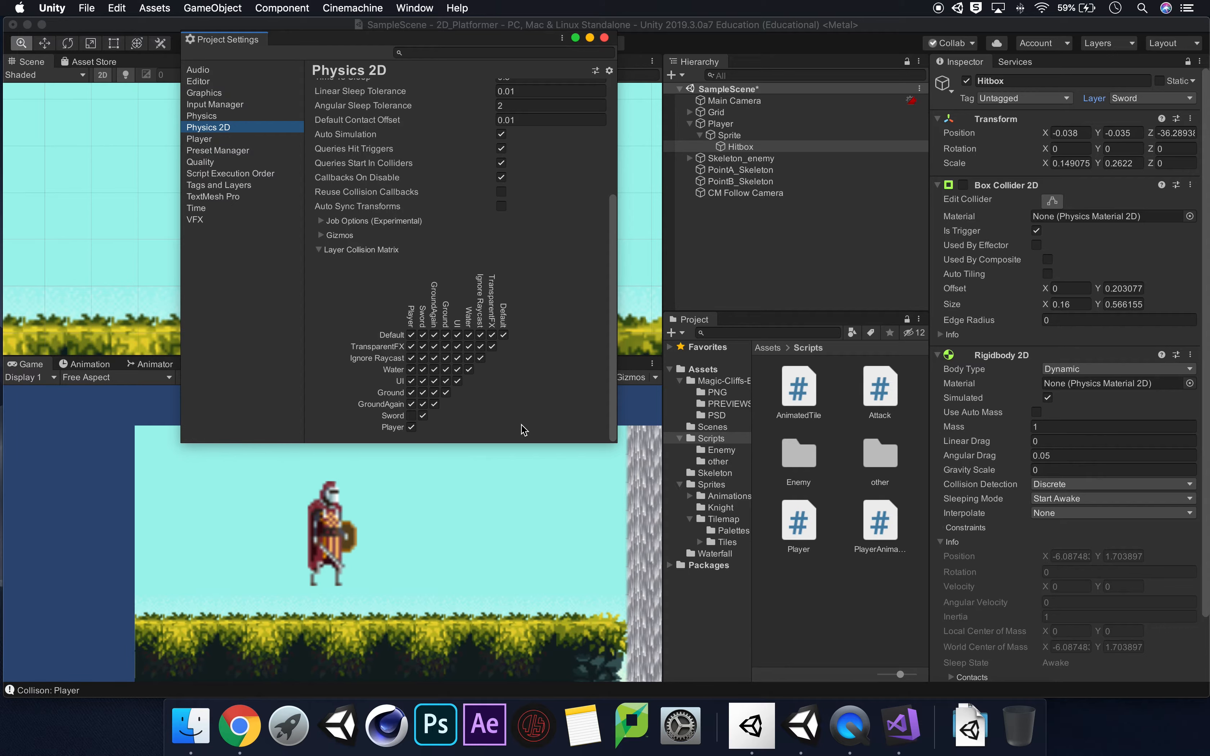
{"action": "left_click", "coordinate": [605, 39]}
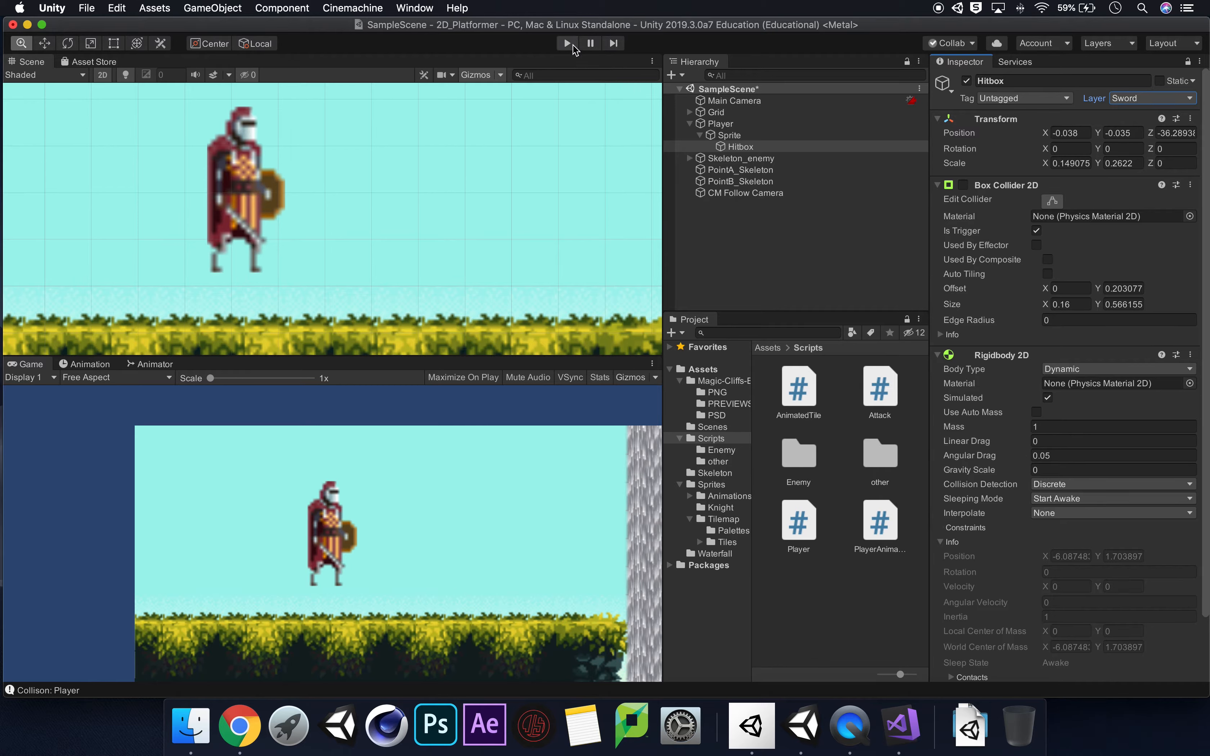
Run the game and attack repeatedly with the knight to check whether the sword still logs a collision with the Player.
{"action": "left_click", "coordinate": [573, 45]}
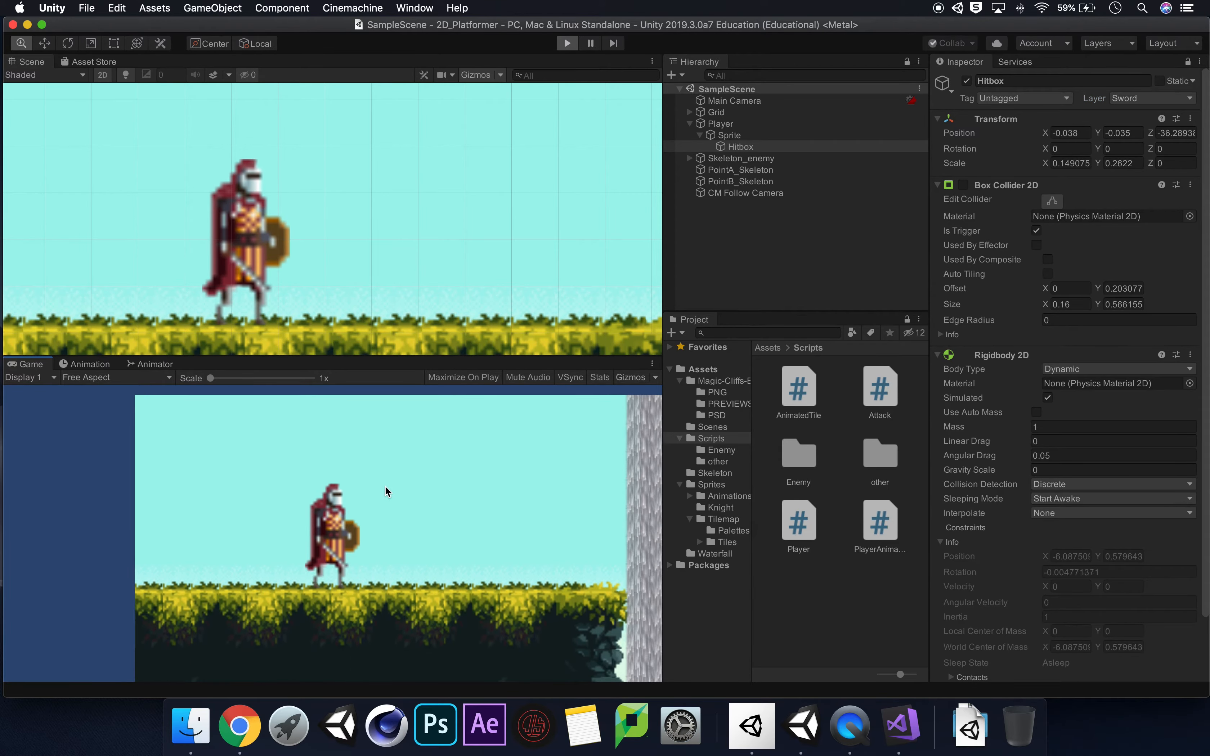
{"action": "left_click", "coordinate": [437, 485]}
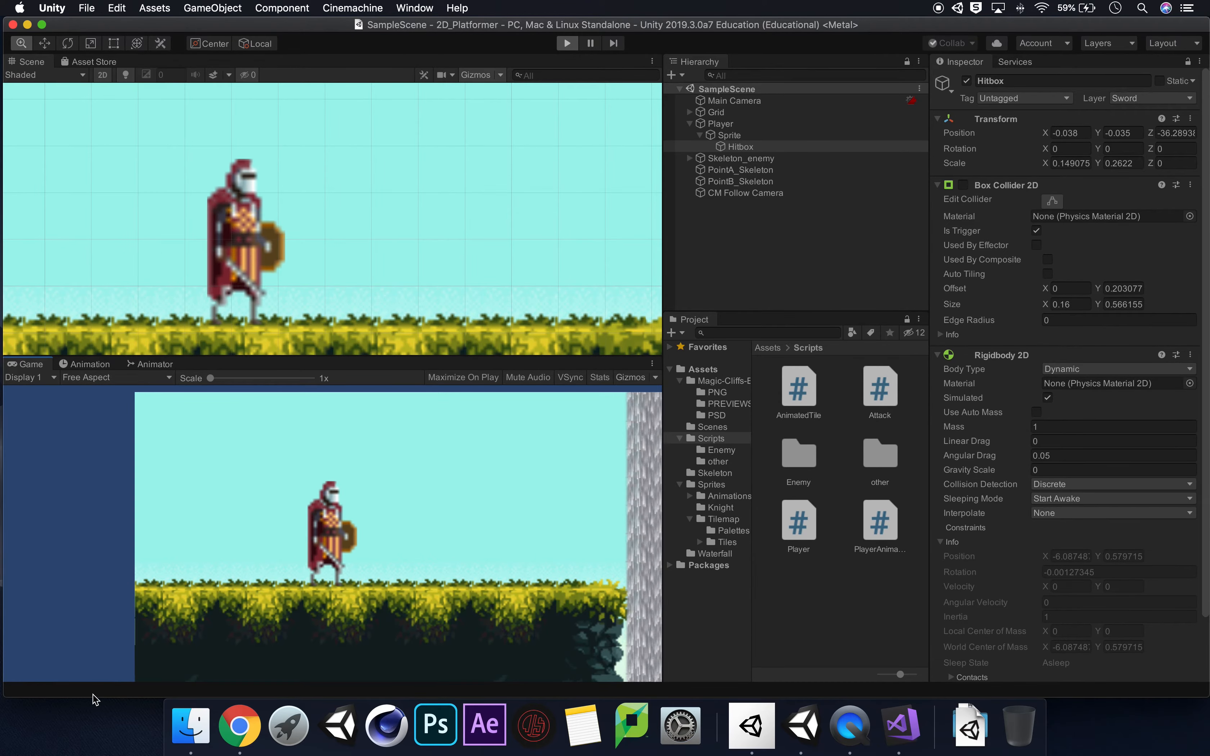
{"action": "left_click", "coordinate": [418, 476]}
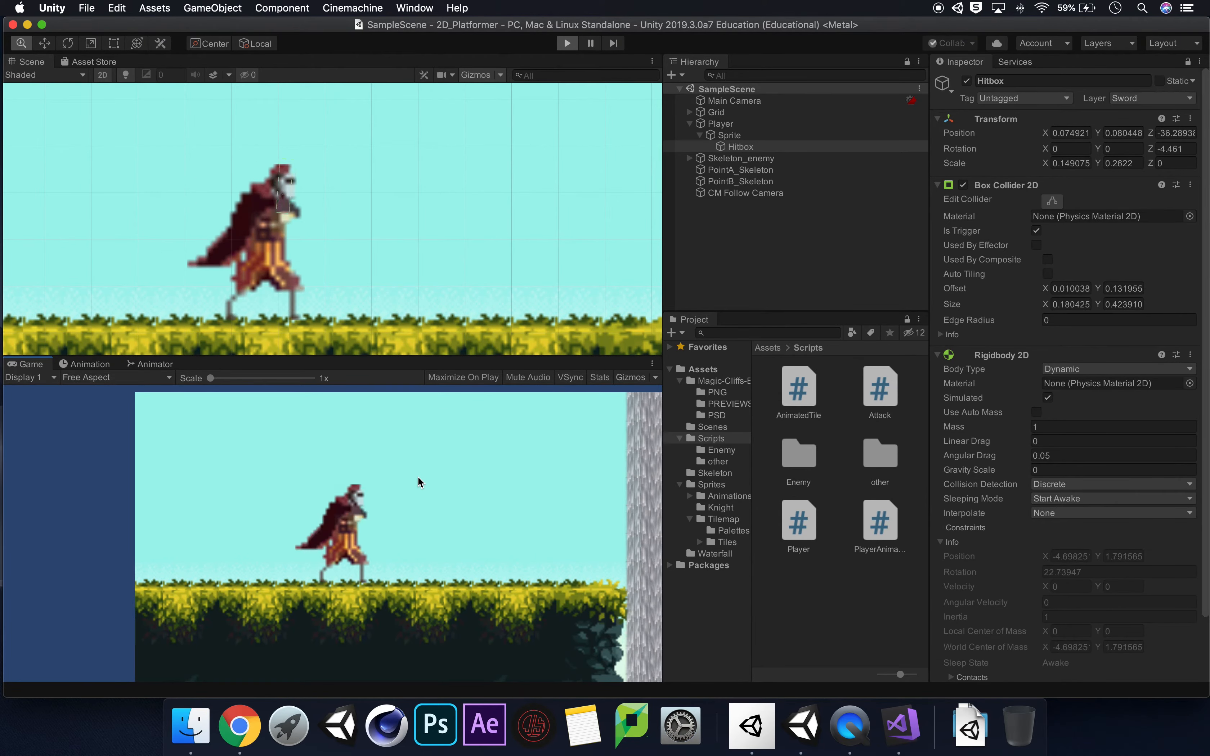
{"action": "left_click", "coordinate": [418, 476]}
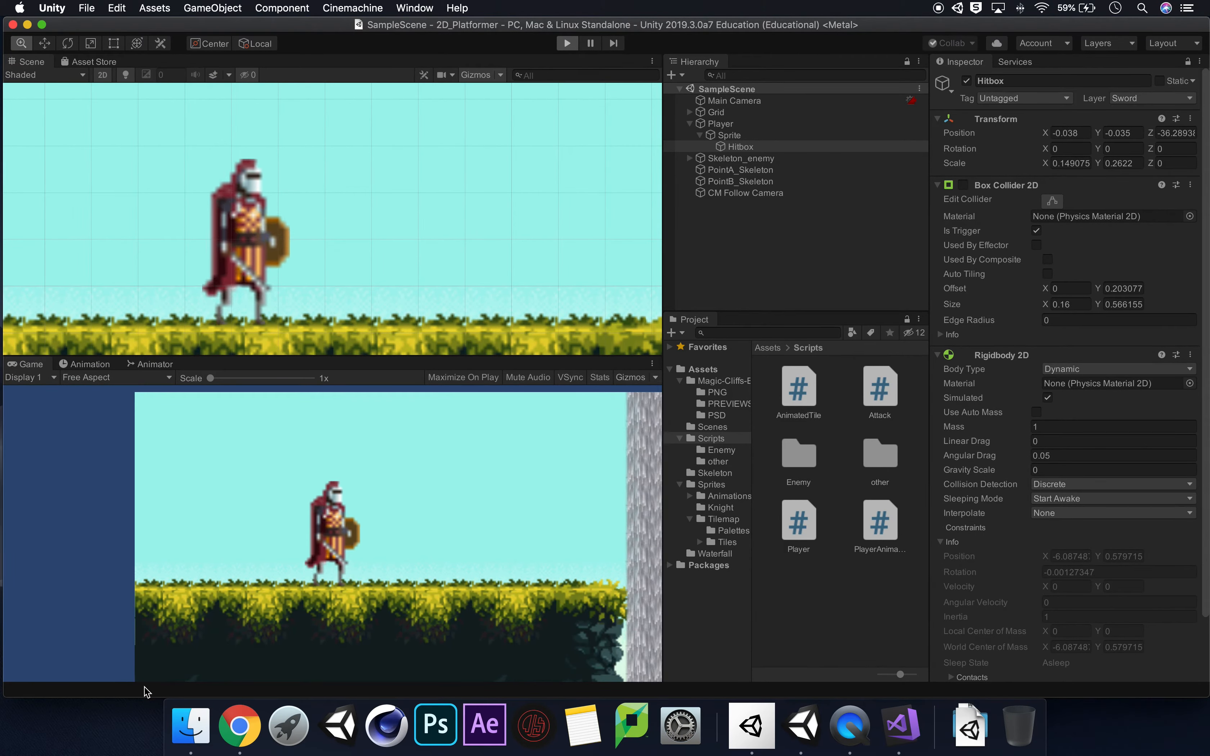
{"action": "key", "text": "space"}
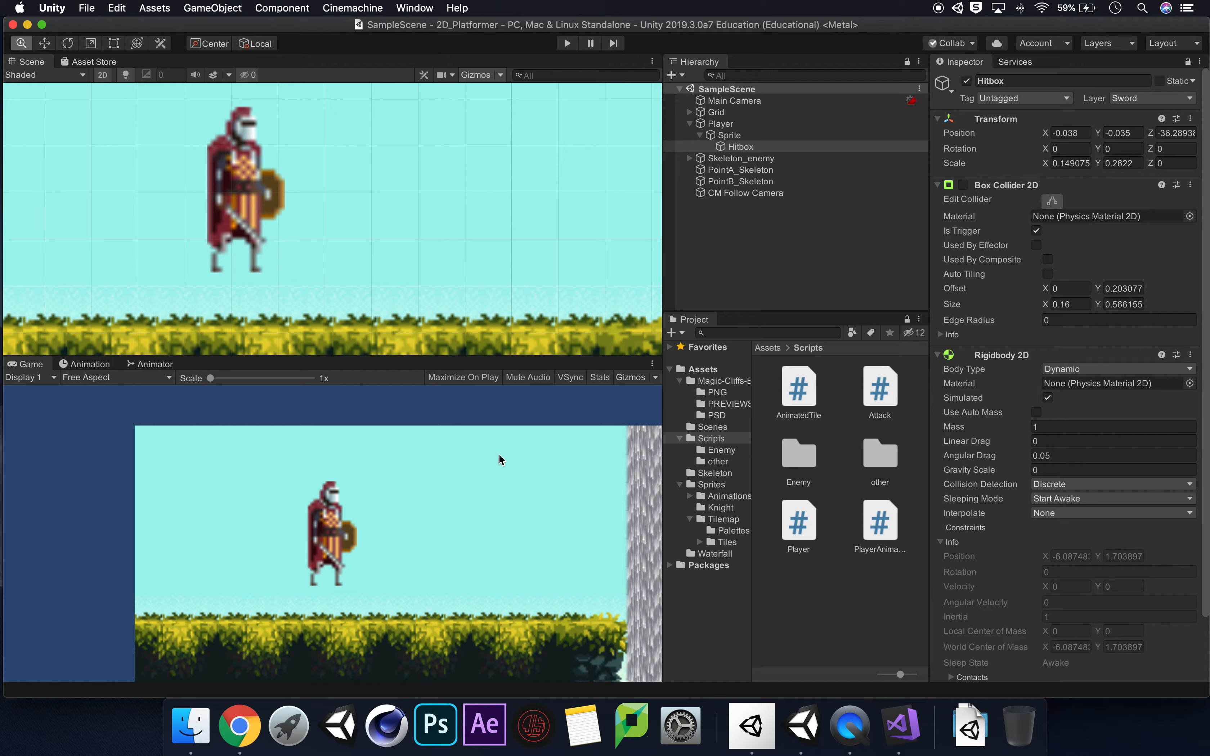
{"action": "scroll", "coordinate": [432, 275], "scroll_direction": "down", "scroll_amount": 5}
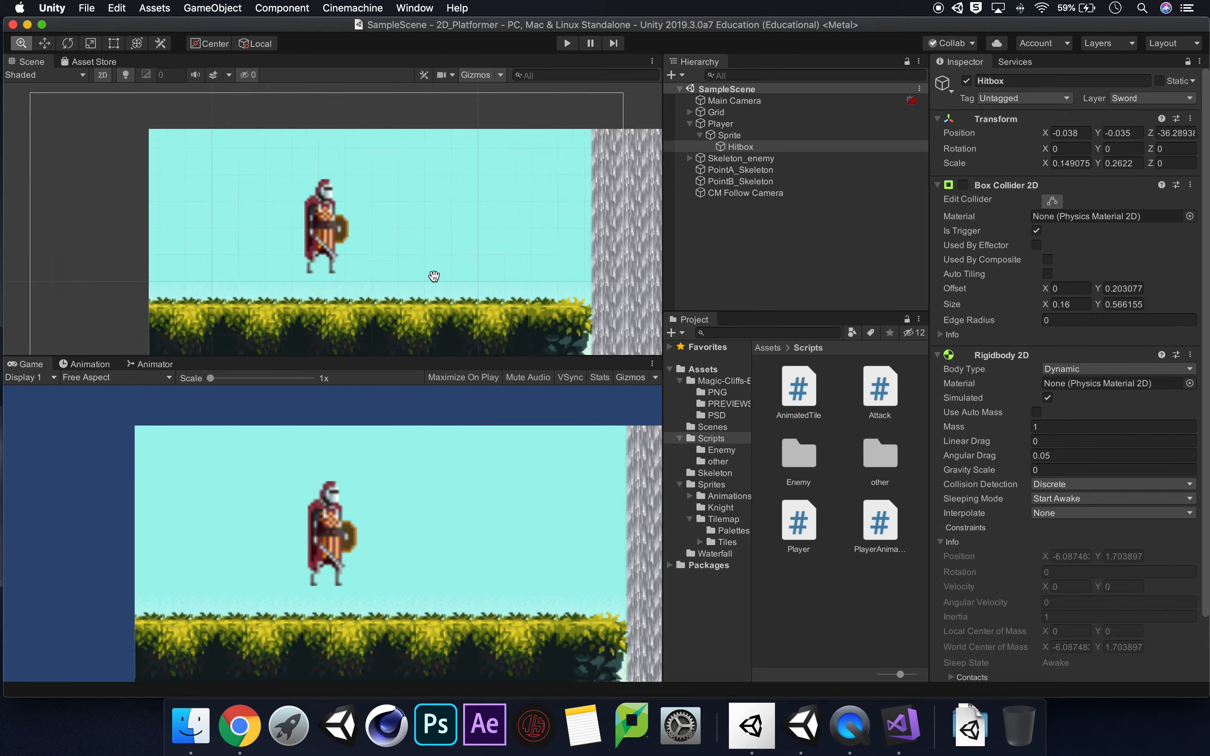
Set the Skeleton Dead sprite sheet in the Skeleton folder to Multiple sprite mode, applying the import settings while opening it in the Sprite Editor.
{"action": "scroll", "coordinate": [434, 276], "scroll_direction": "up", "scroll_amount": 5}
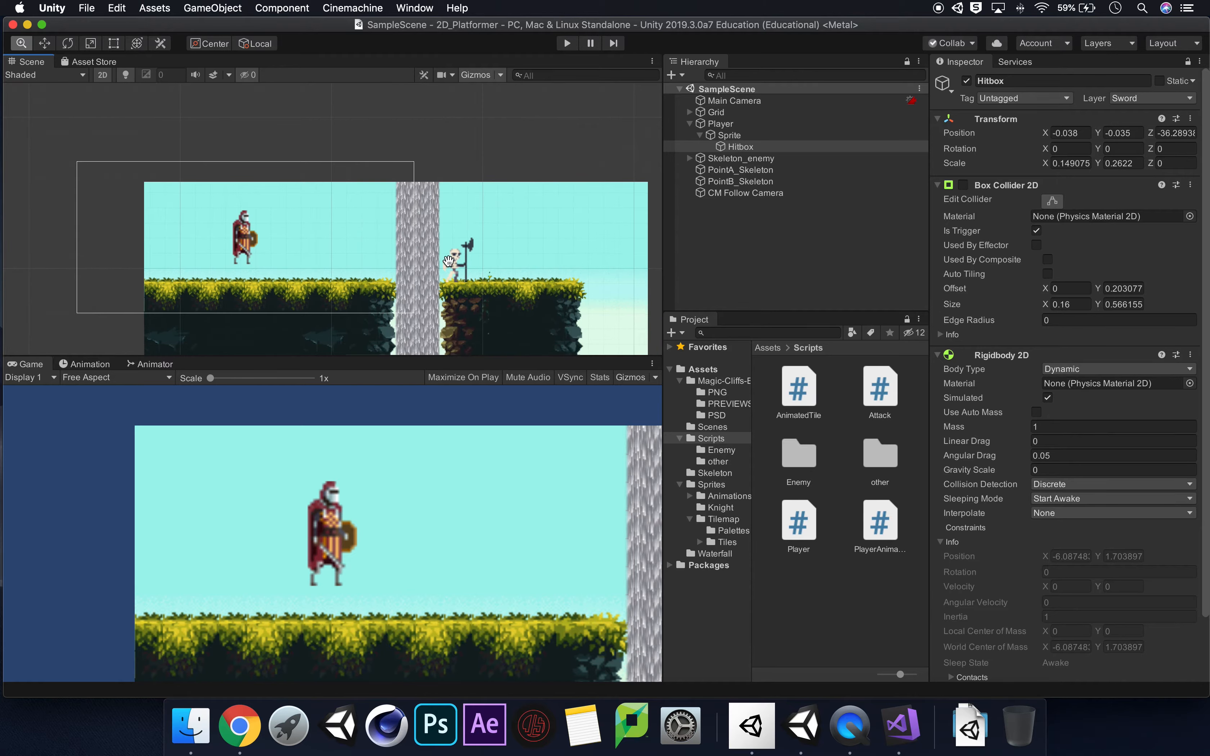
{"action": "scroll", "coordinate": [453, 258], "scroll_direction": "up", "scroll_amount": 5}
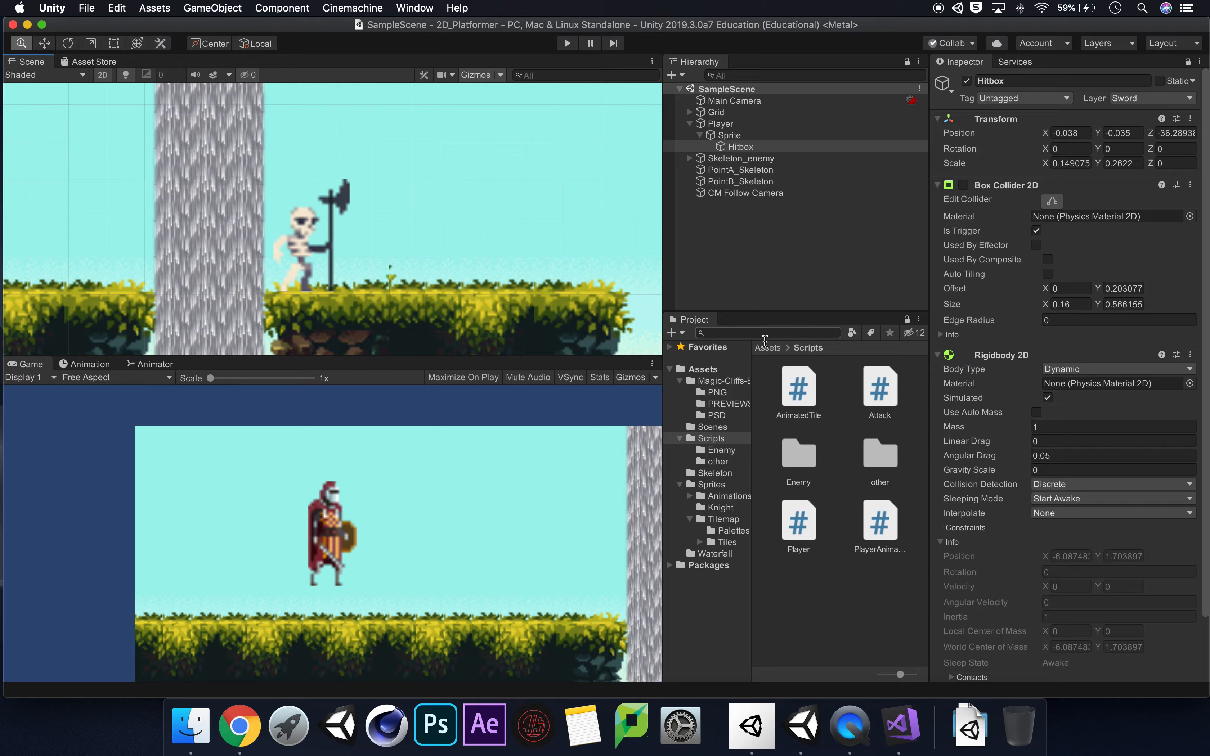
{"action": "left_click", "coordinate": [710, 372]}
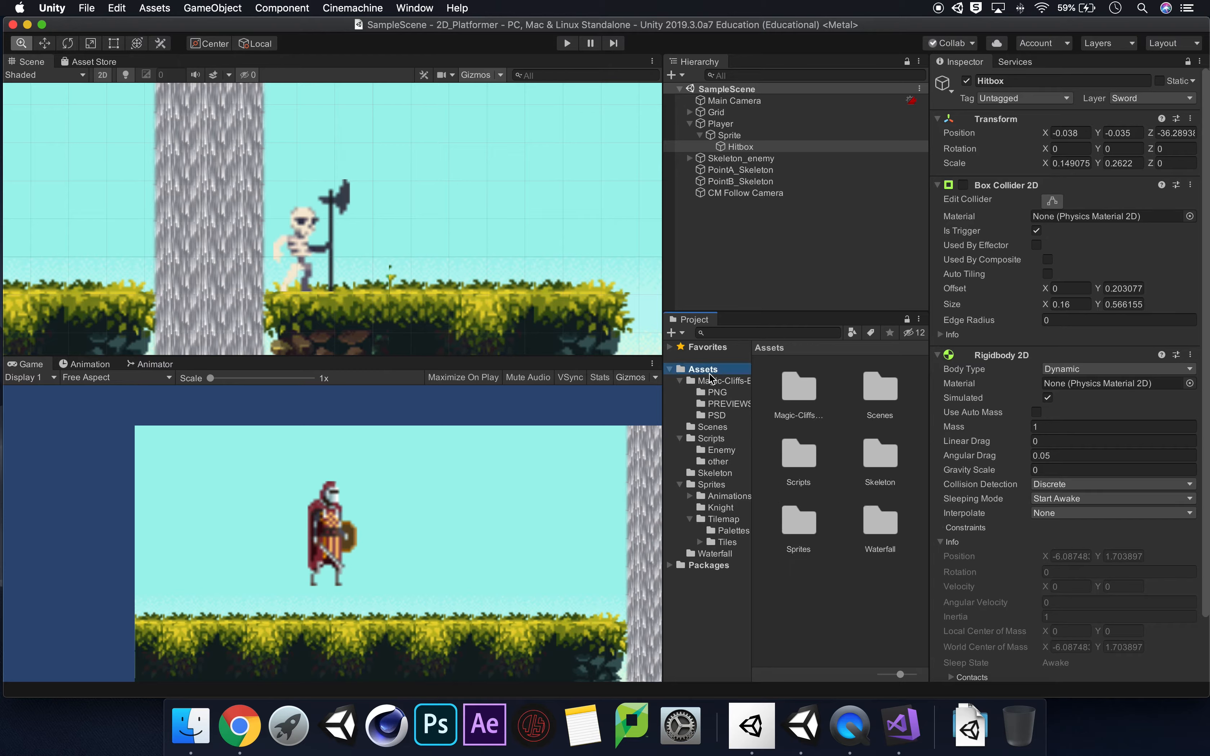
{"action": "double_click", "coordinate": [880, 465]}
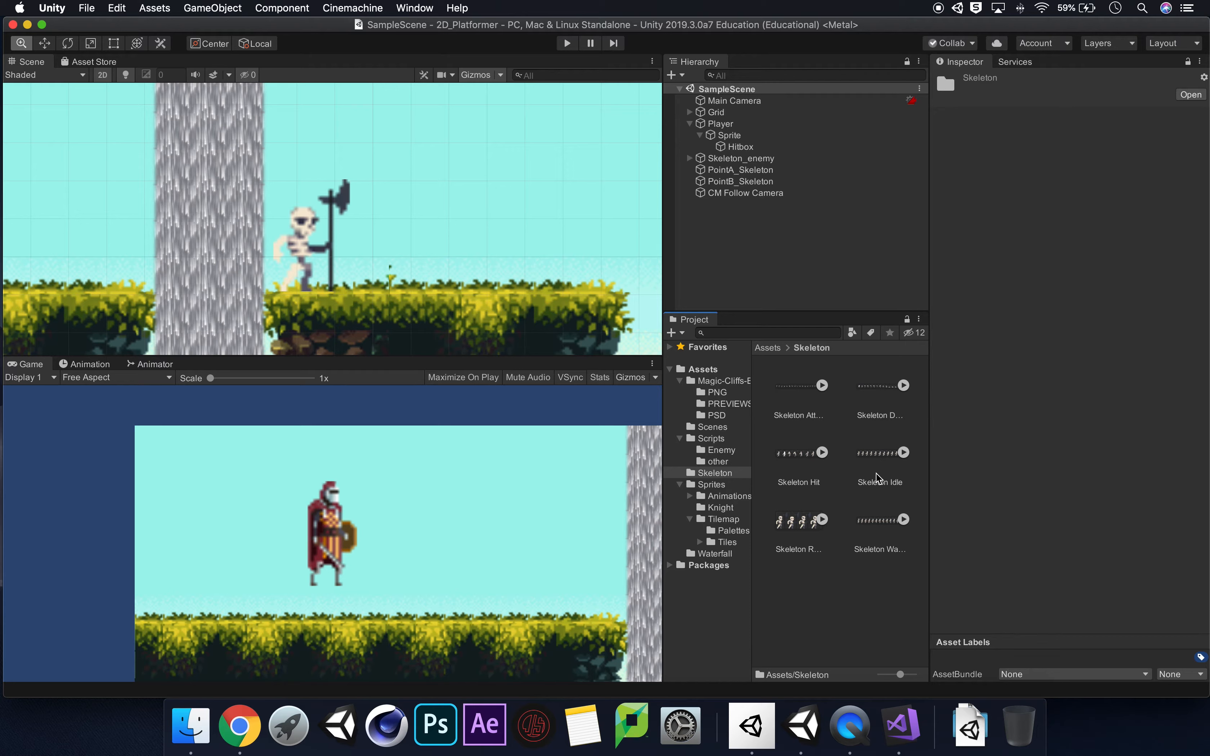
{"action": "left_click", "coordinate": [882, 390]}
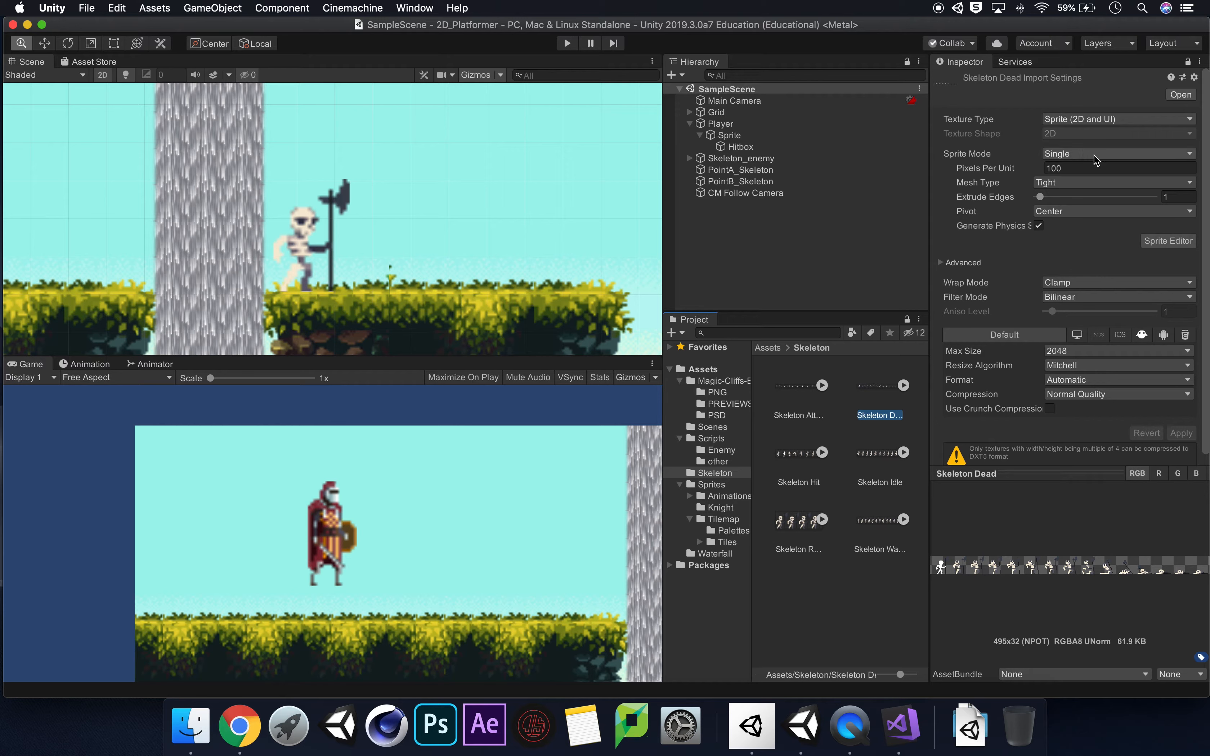
{"action": "left_click", "coordinate": [1117, 155]}
{"action": "left_click", "coordinate": [1108, 169]}
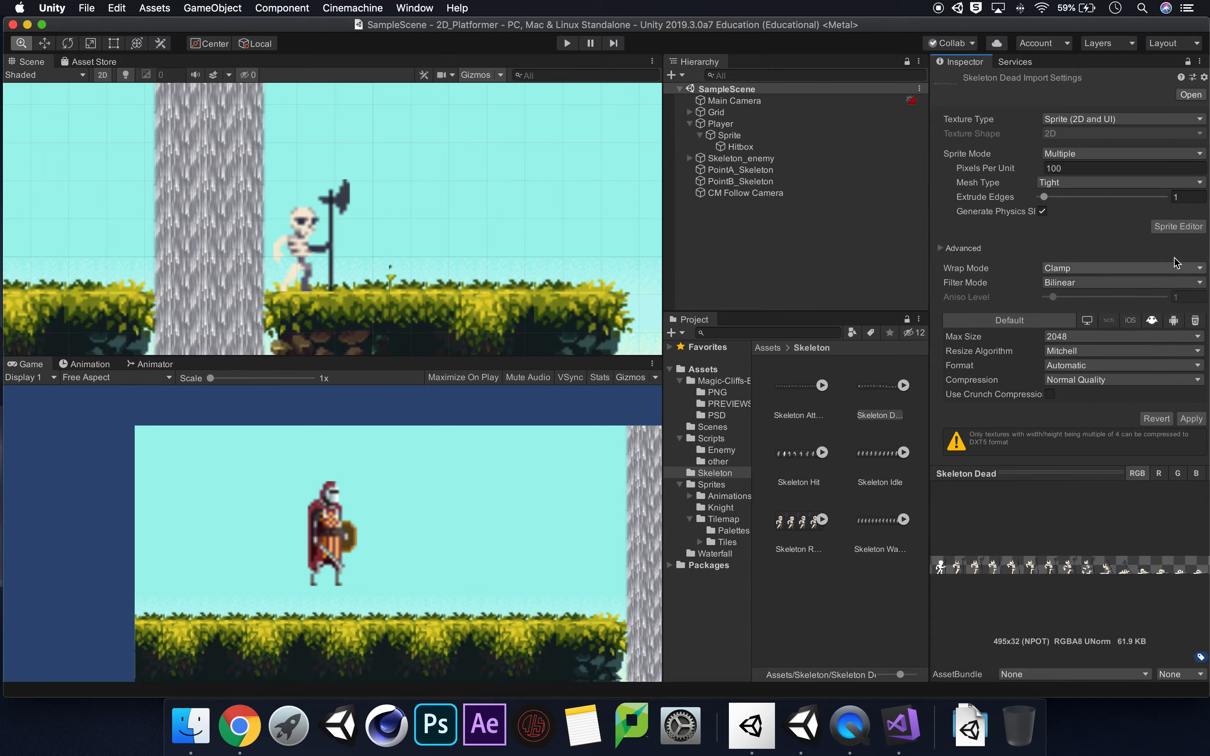
{"action": "left_click", "coordinate": [1178, 226]}
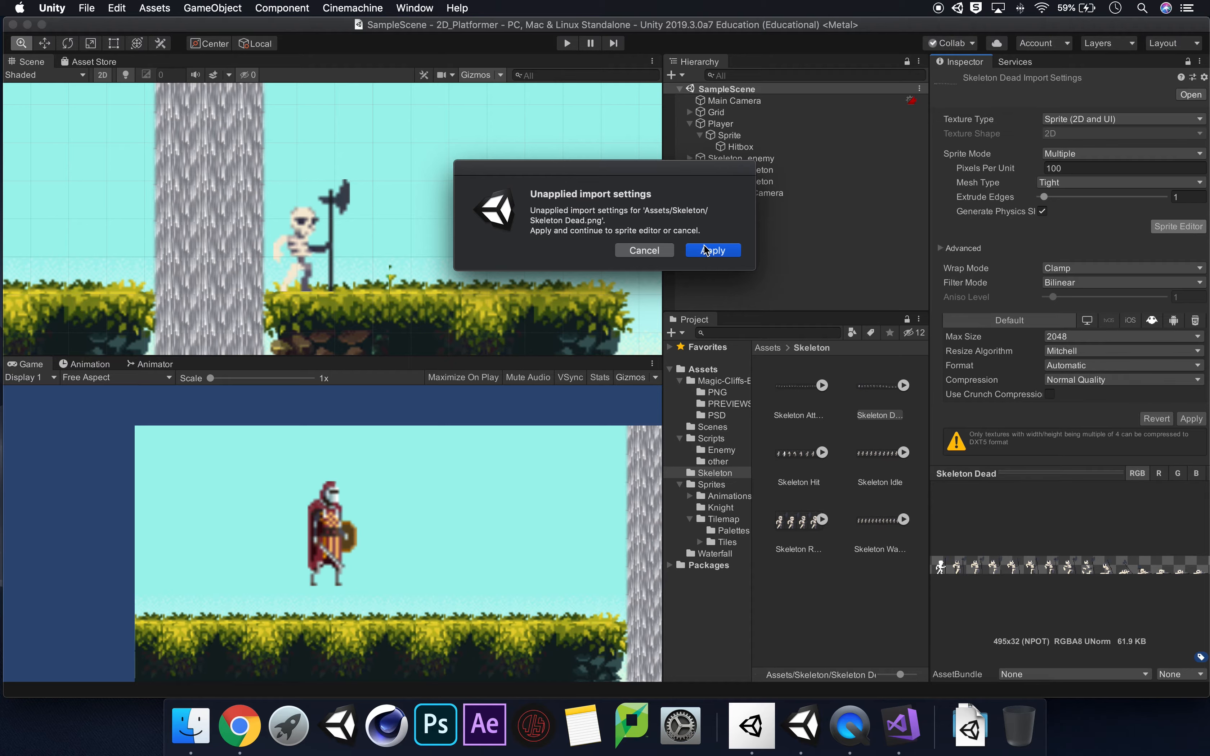
{"action": "left_click", "coordinate": [705, 250]}
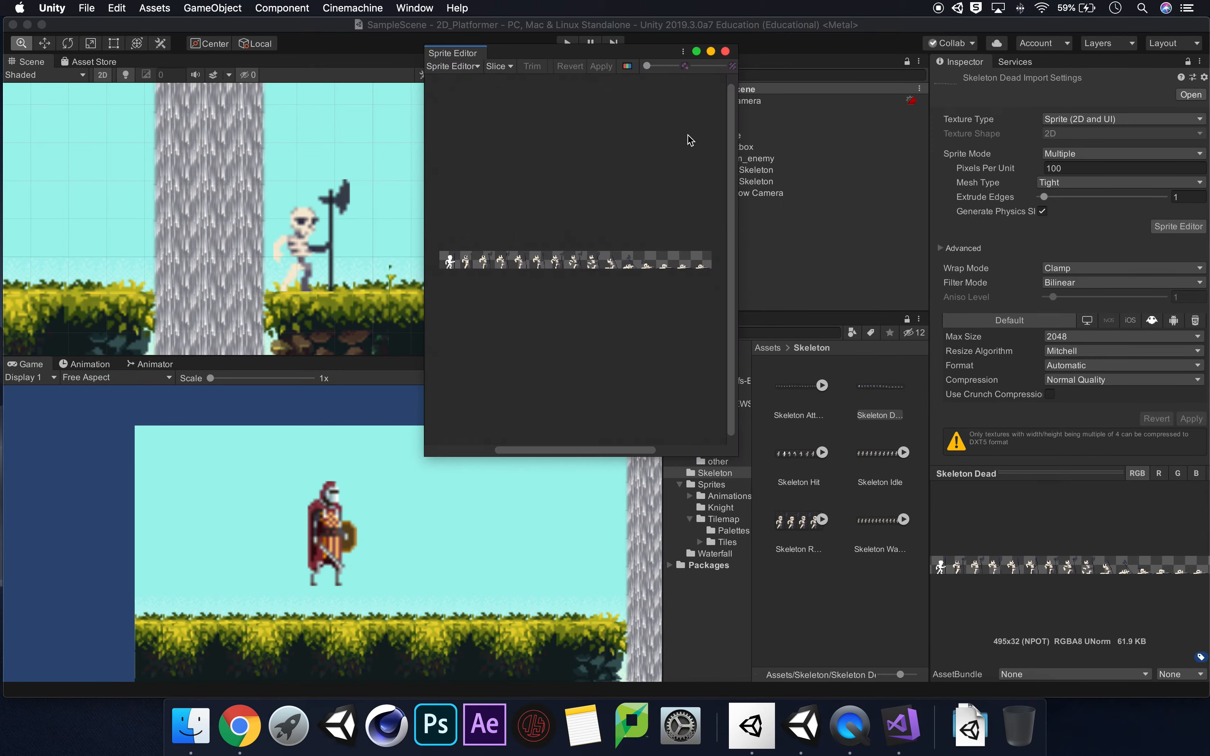
Slice the Skeleton Dead sheet with the Automatic type and Center pivot, apply the slicing, and close the Sprite Editor.
{"action": "left_click", "coordinate": [509, 66]}
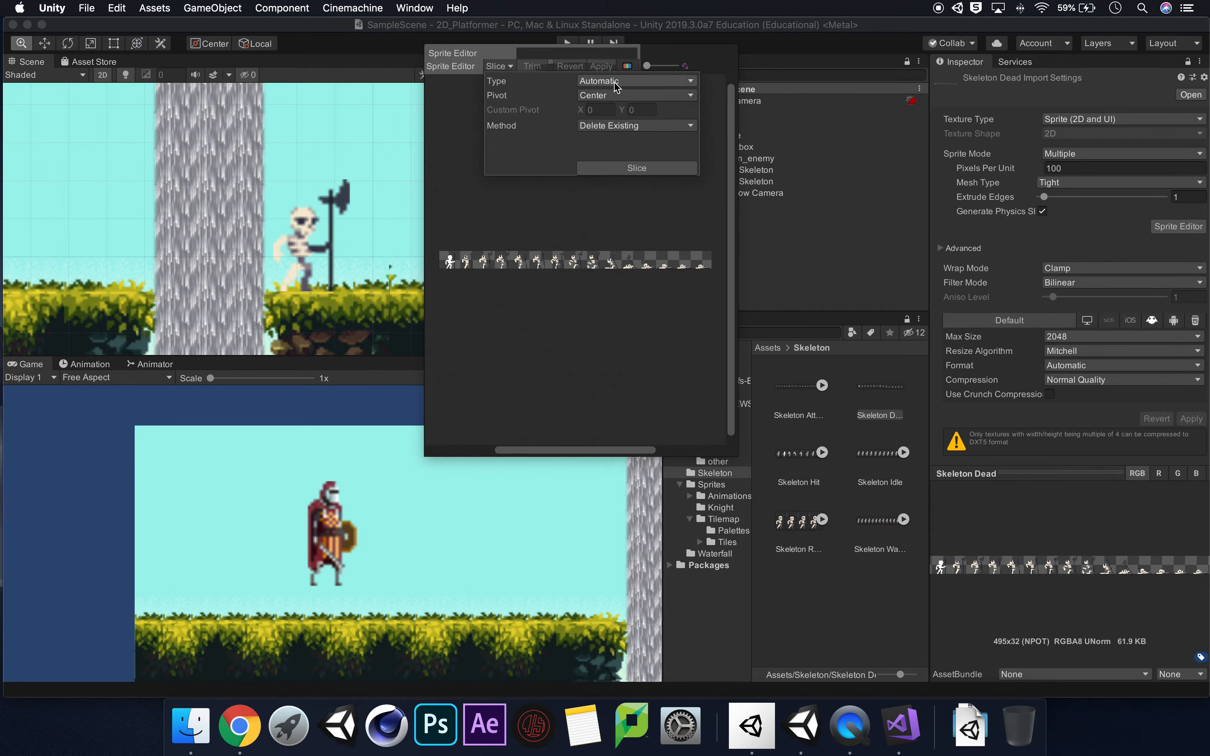
{"action": "left_click", "coordinate": [669, 169]}
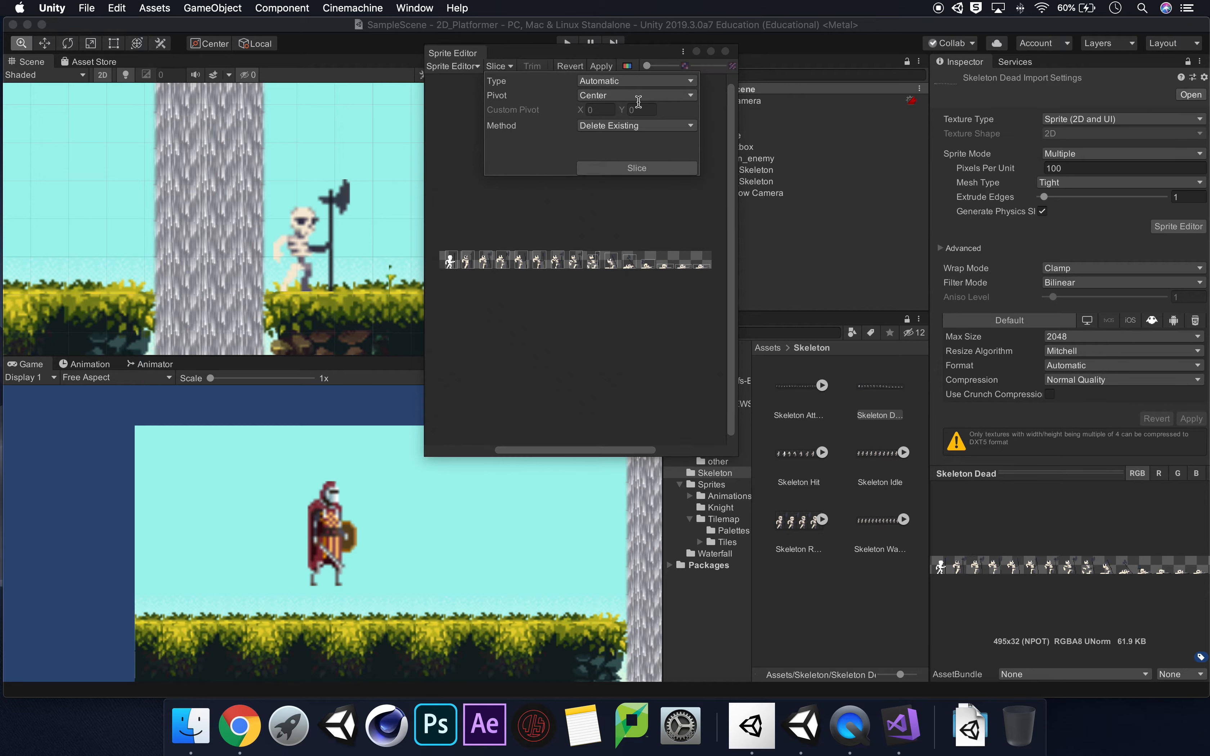
{"action": "left_click", "coordinate": [600, 67]}
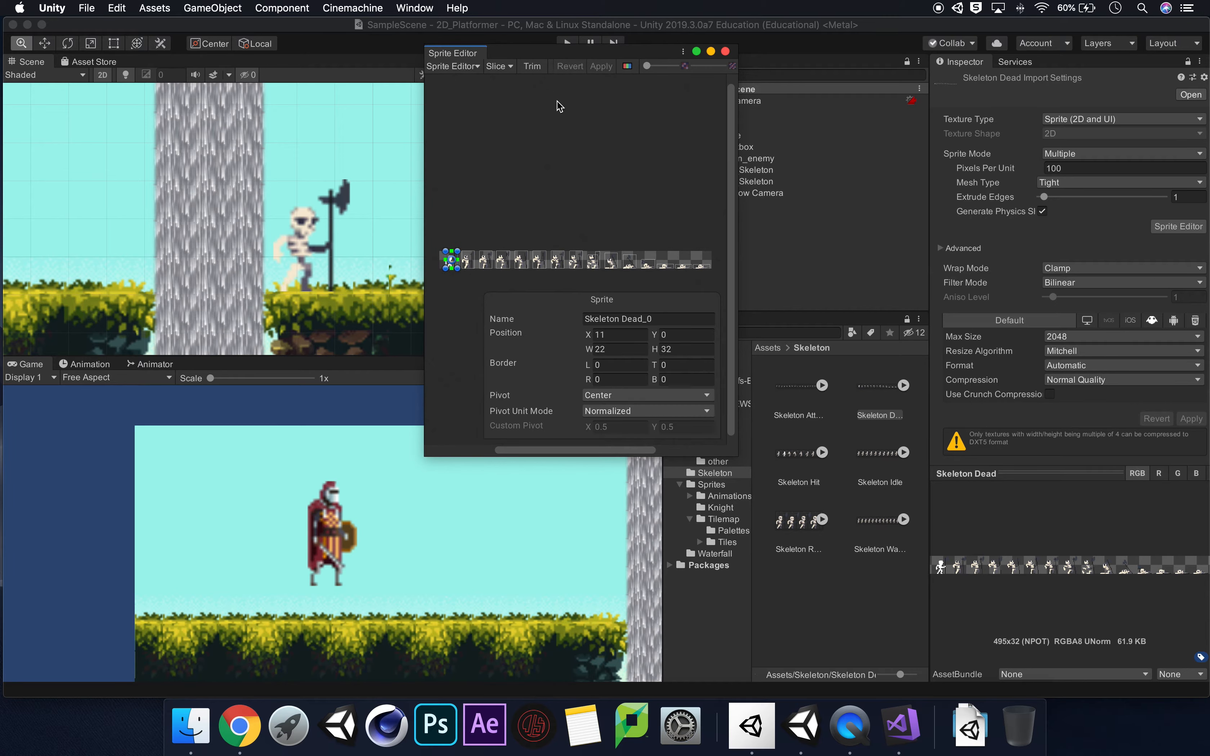
{"action": "left_click", "coordinate": [726, 52]}
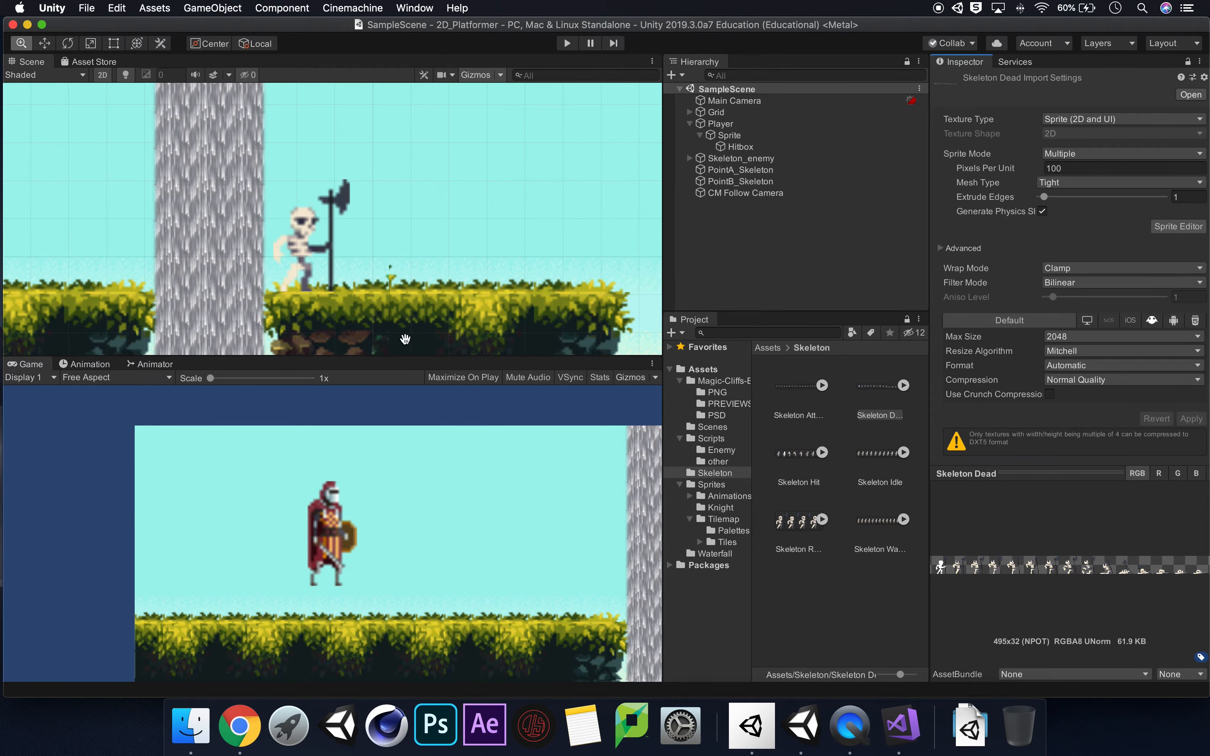
Start creating a new animation clip for the Skeleton Idle_0 child of Skeleton_enemy.
{"action": "left_click", "coordinate": [763, 159]}
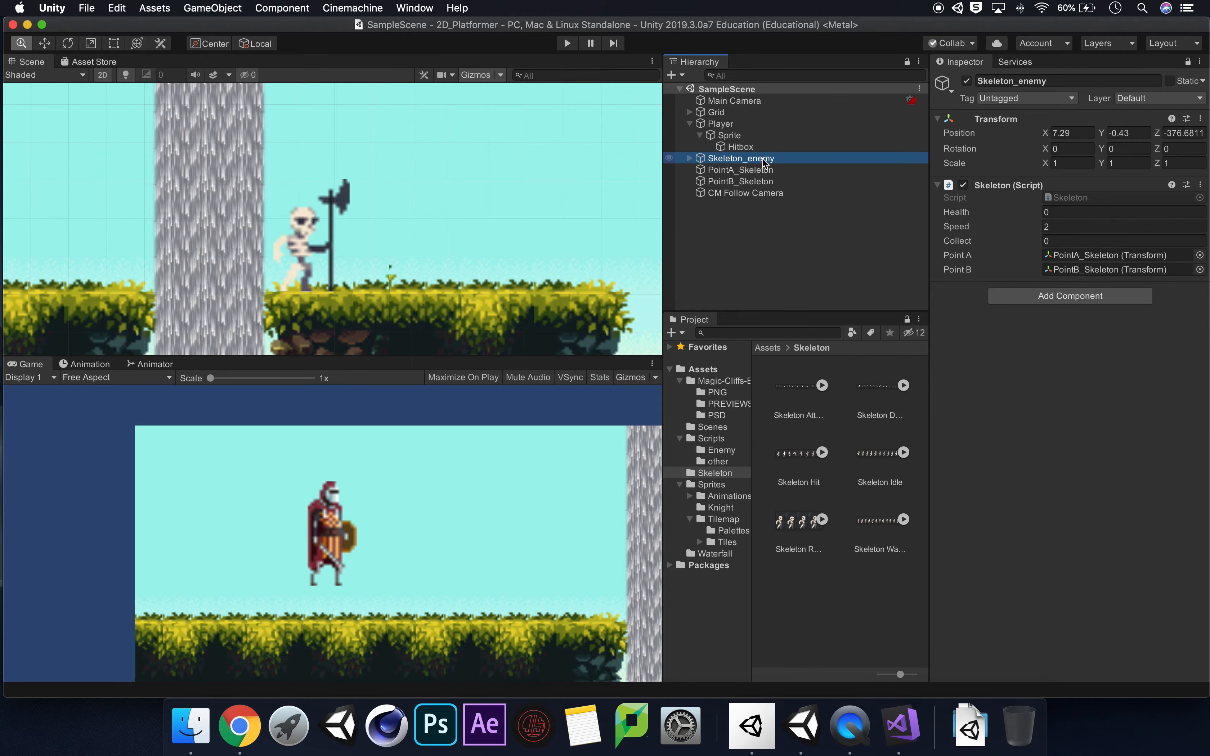
{"action": "left_click", "coordinate": [690, 158]}
{"action": "left_click", "coordinate": [745, 169]}
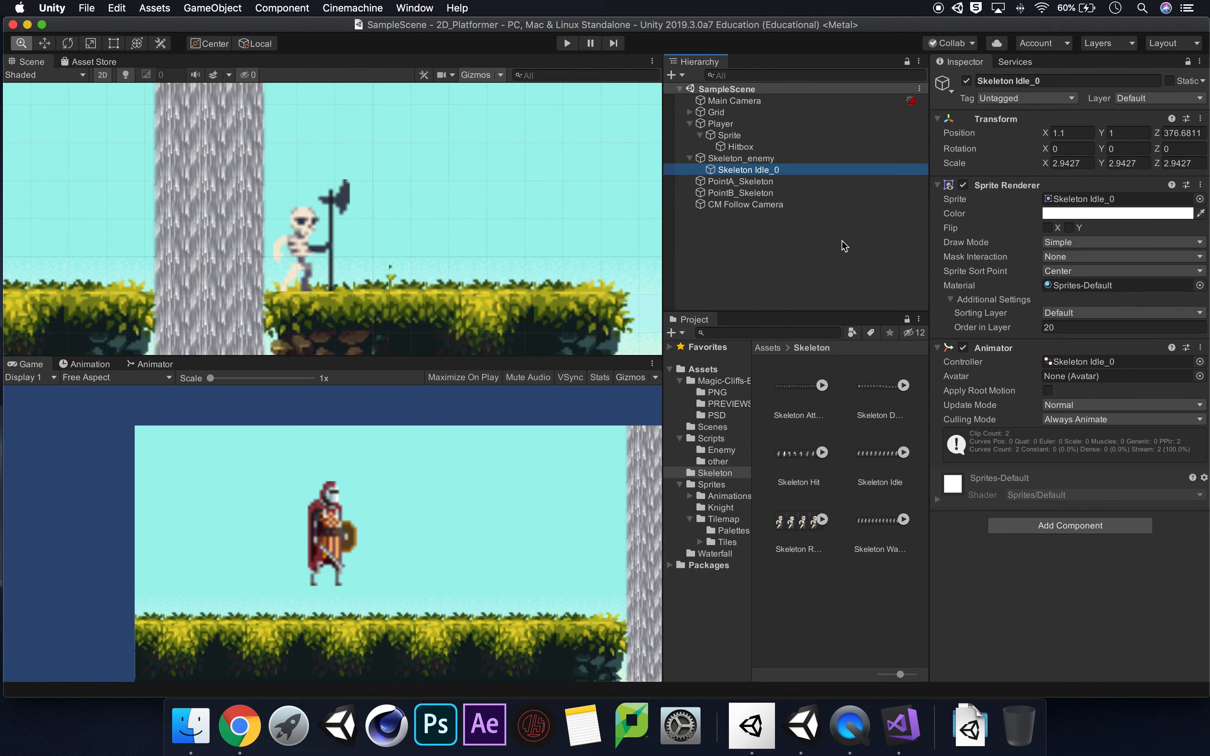
{"action": "left_click", "coordinate": [106, 370]}
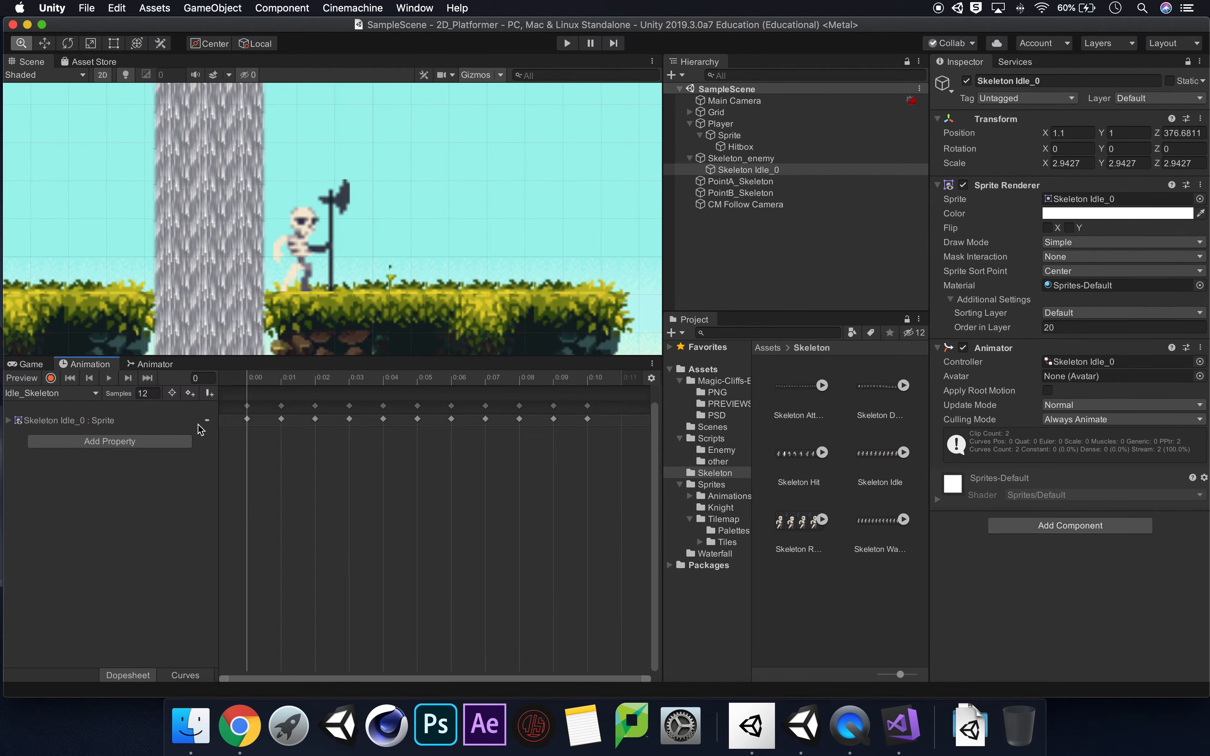
{"action": "left_click", "coordinate": [55, 394]}
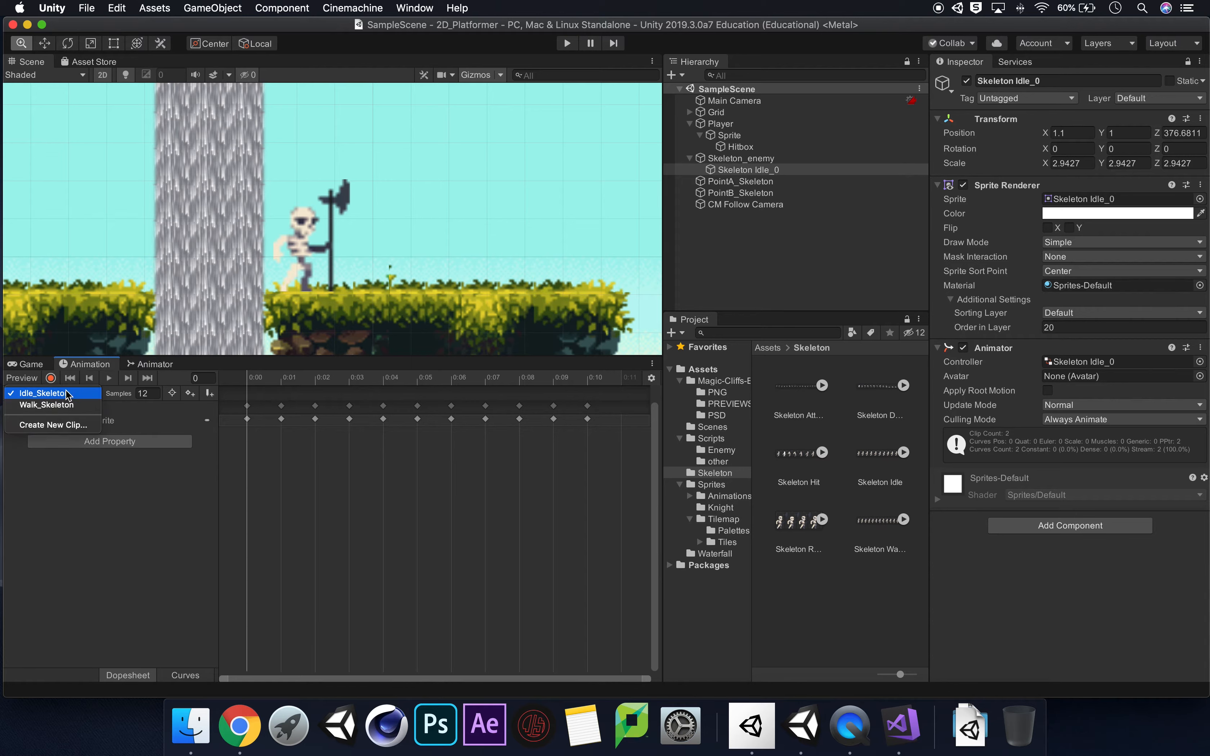
{"action": "left_click", "coordinate": [76, 427]}
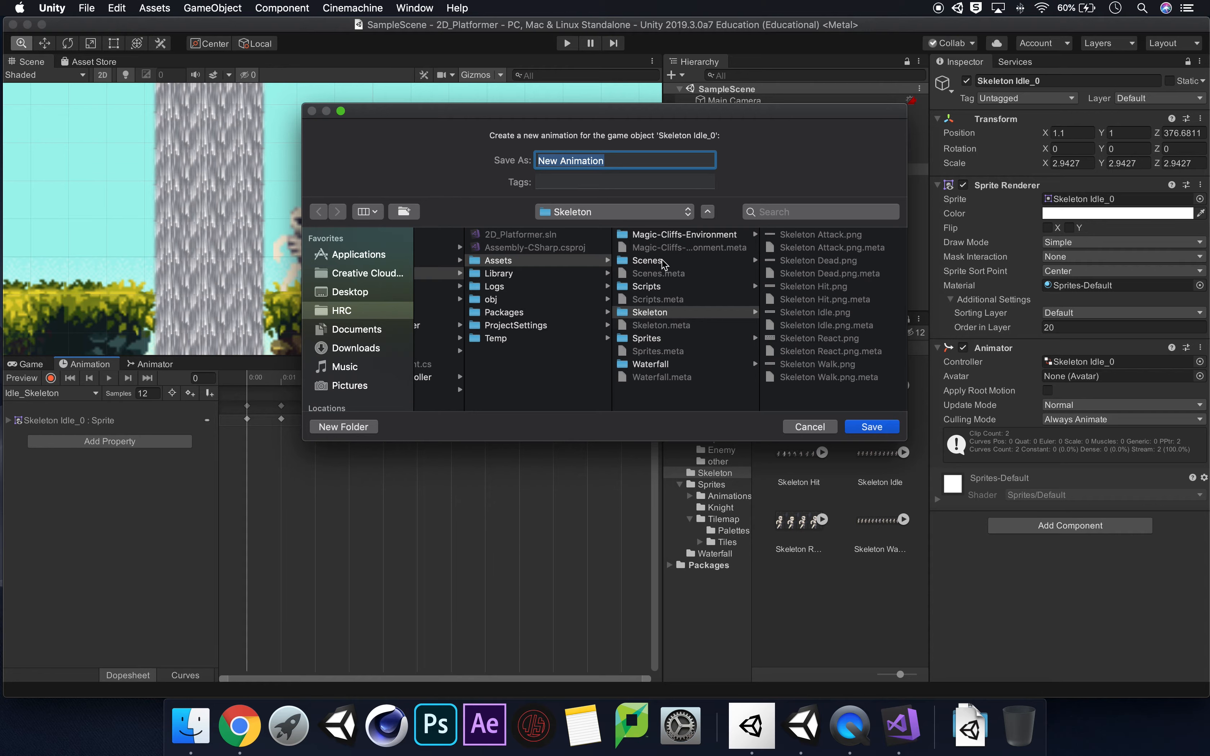
Save the new clip as Death_Skeleton in the Enemy folder under Assets/Sprites/Animations.
{"action": "left_click", "coordinate": [672, 337]}
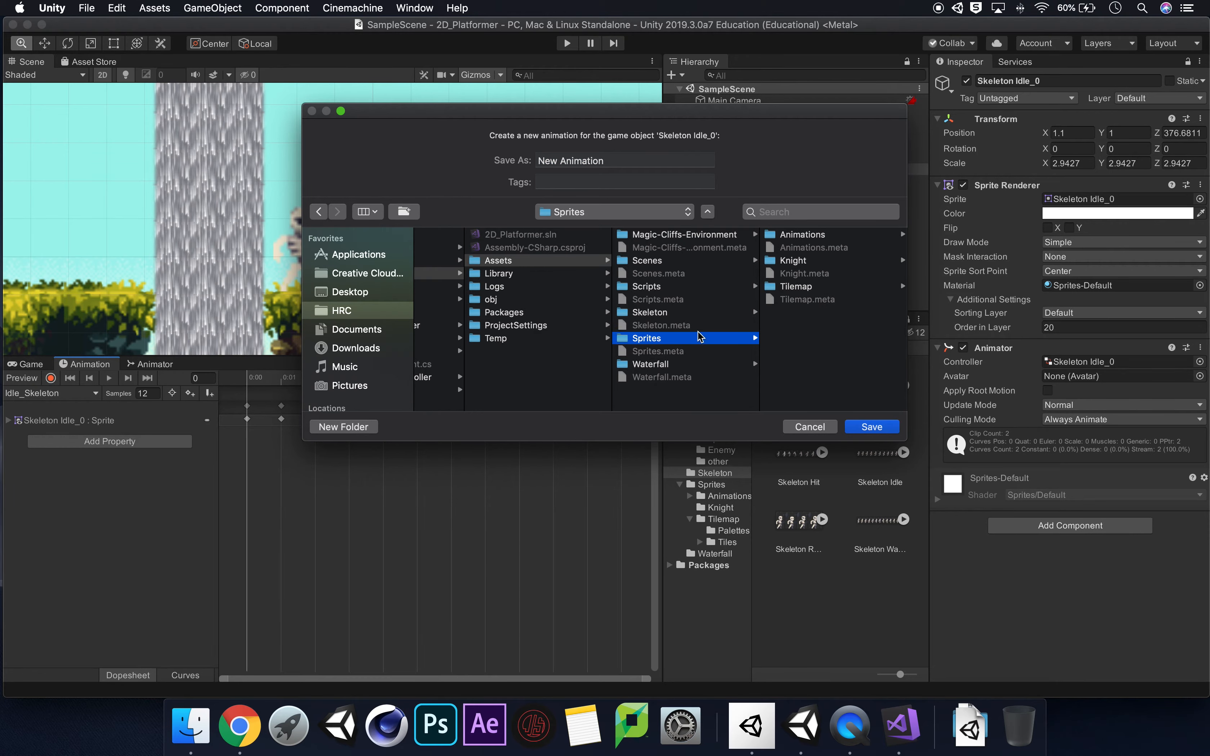
{"action": "left_click", "coordinate": [819, 235]}
{"action": "left_click", "coordinate": [809, 261]}
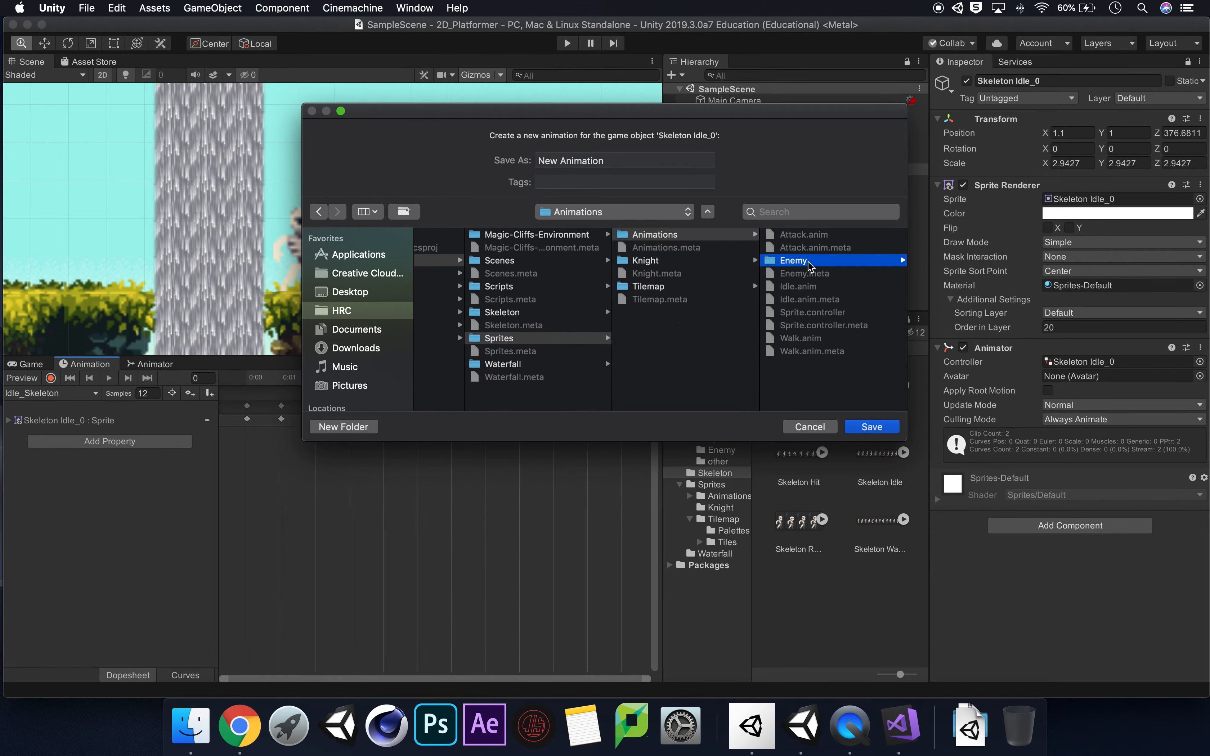
{"action": "triple_click", "coordinate": [624, 159]}
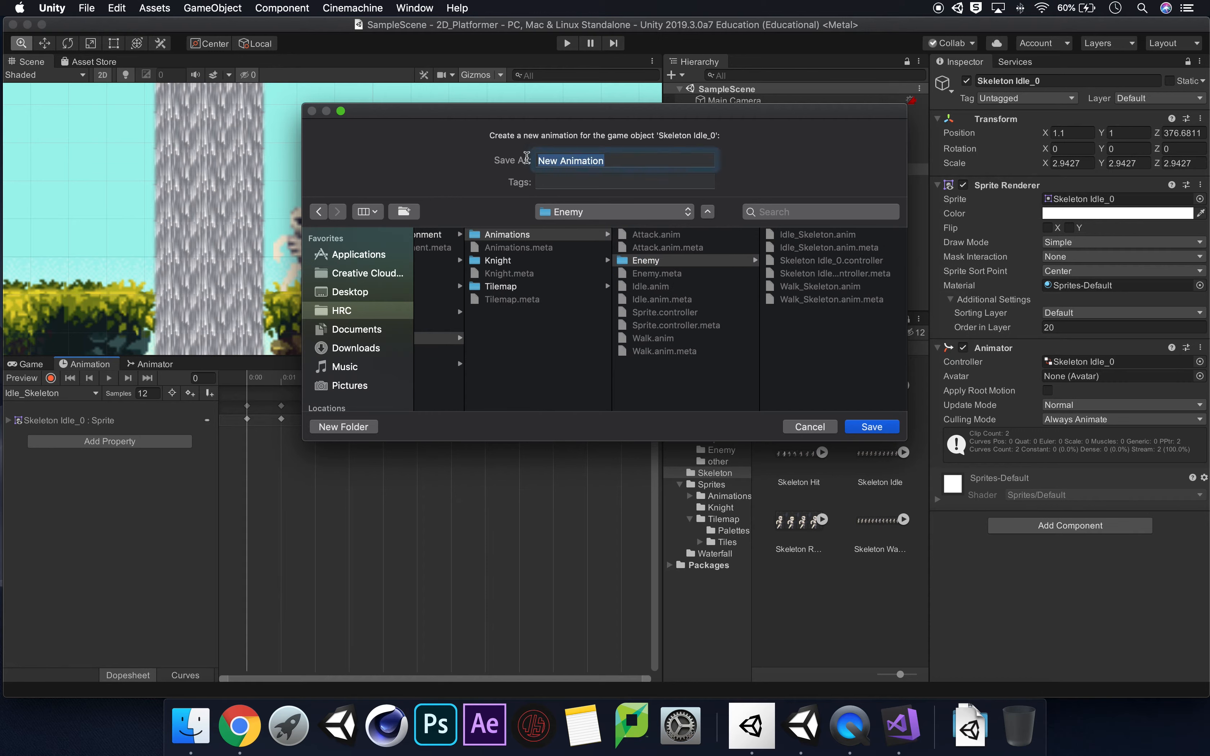
{"action": "type", "text": "Death_Skel"}
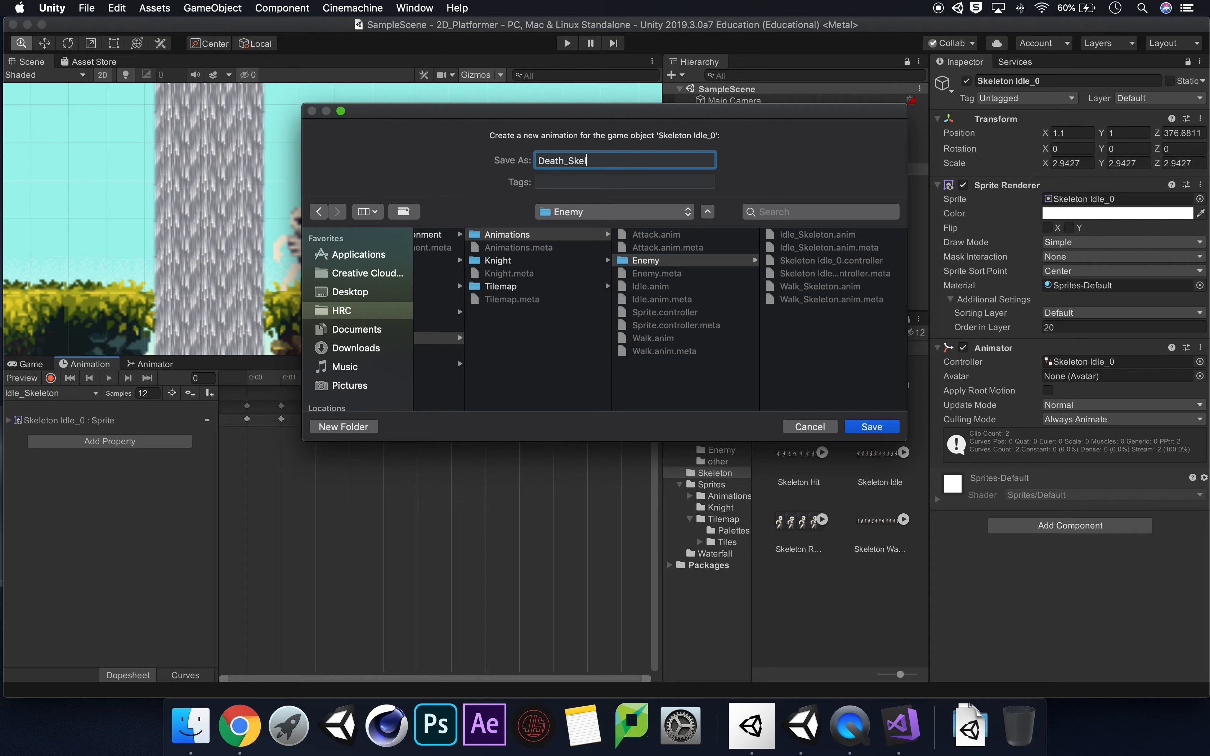
{"action": "type", "text": "eton"}
{"action": "left_click", "coordinate": [866, 427]}
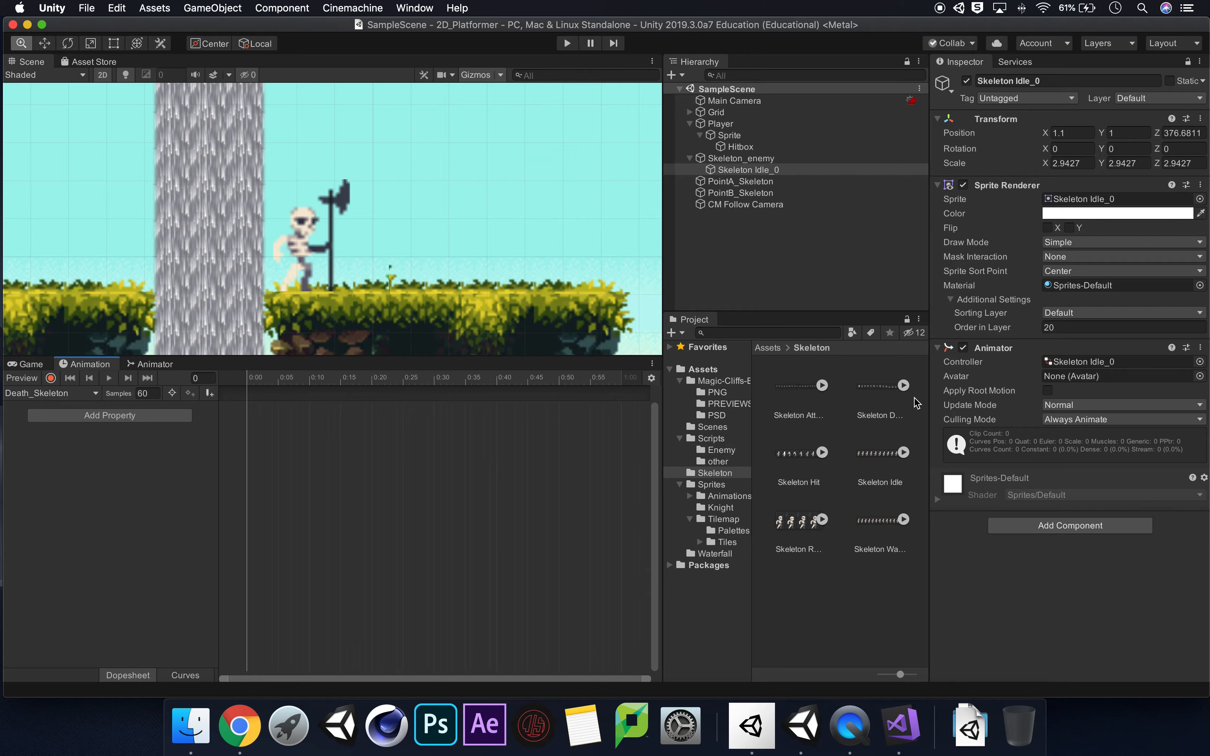
Select all the sliced Skeleton Dead sprites and, with recording enabled, add them as keyframes from the start of the Death_Skeleton clip.
{"action": "left_click", "coordinate": [903, 385]}
{"action": "left_click", "coordinate": [794, 450]}
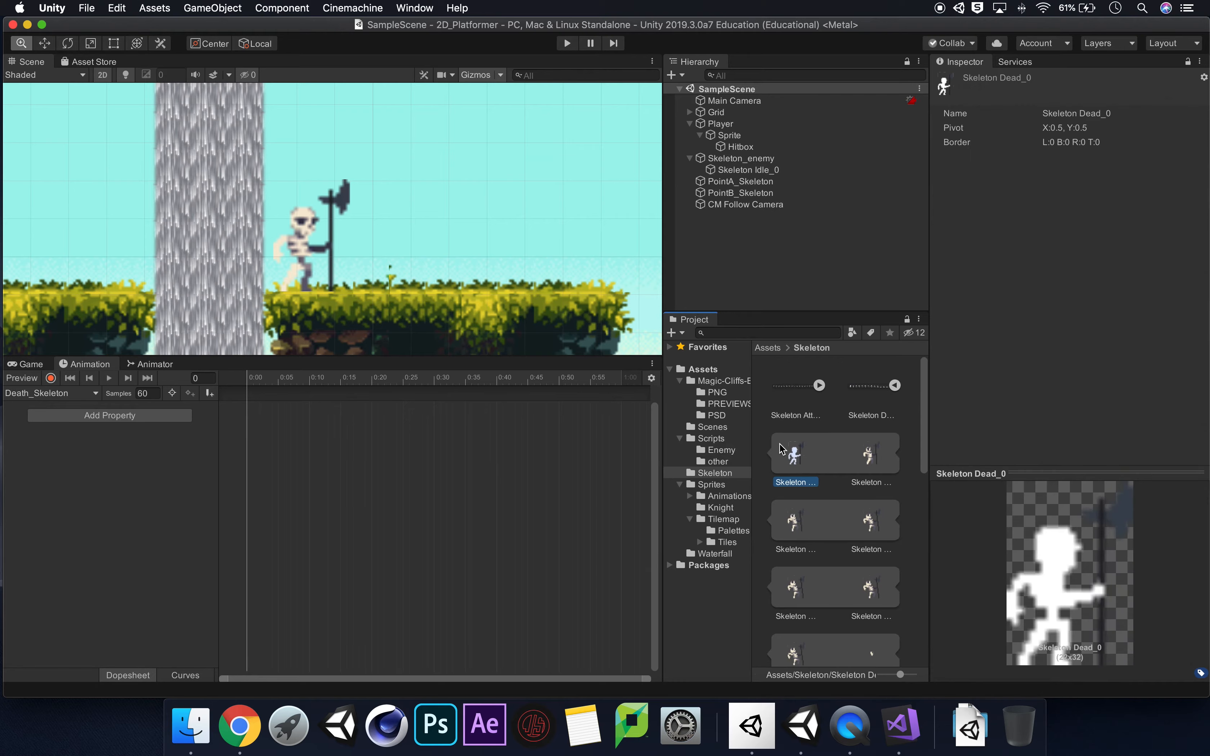
{"action": "left_click", "coordinate": [885, 446], "text": "shift"}
{"action": "left_click", "coordinate": [795, 520], "text": "shift"}
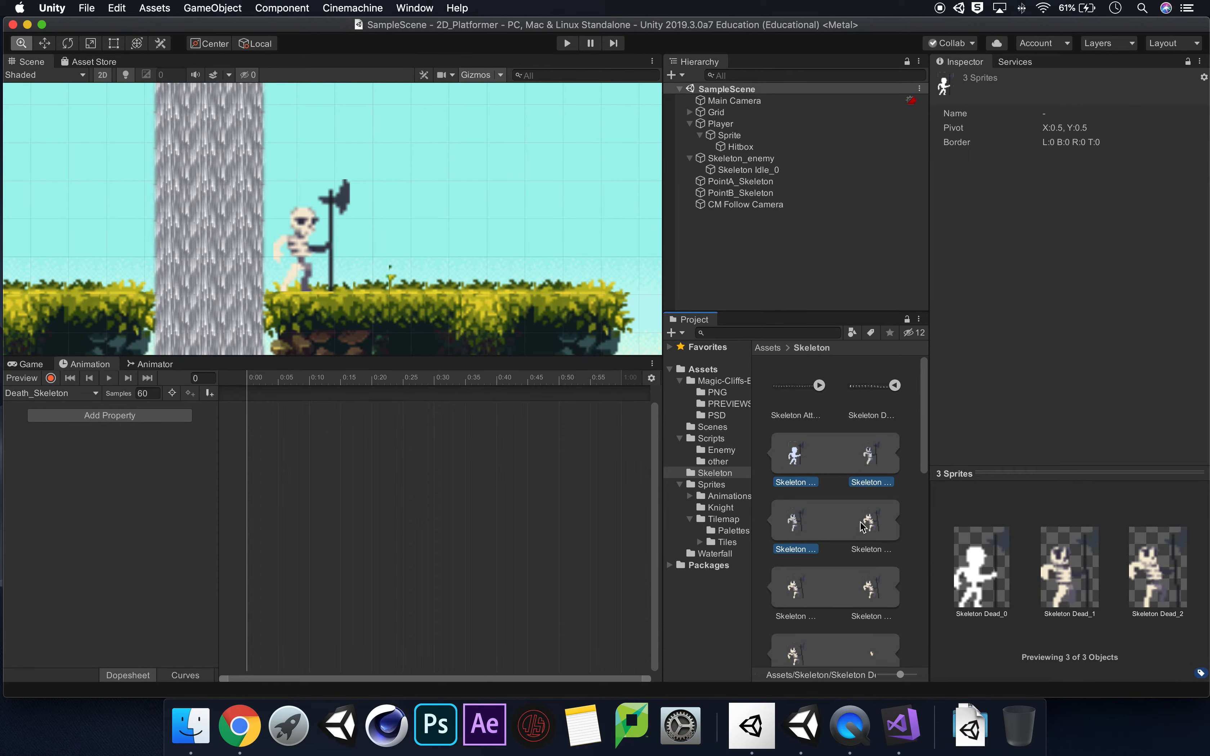
{"action": "left_click", "coordinate": [870, 519], "text": "shift"}
{"action": "left_click_drag", "start_coordinate": [927, 445], "coordinate": [920, 478]}
{"action": "left_click", "coordinate": [796, 485], "text": "super"}
{"action": "left_click", "coordinate": [868, 493], "text": "super"}
{"action": "left_click", "coordinate": [795, 559], "text": "super"}
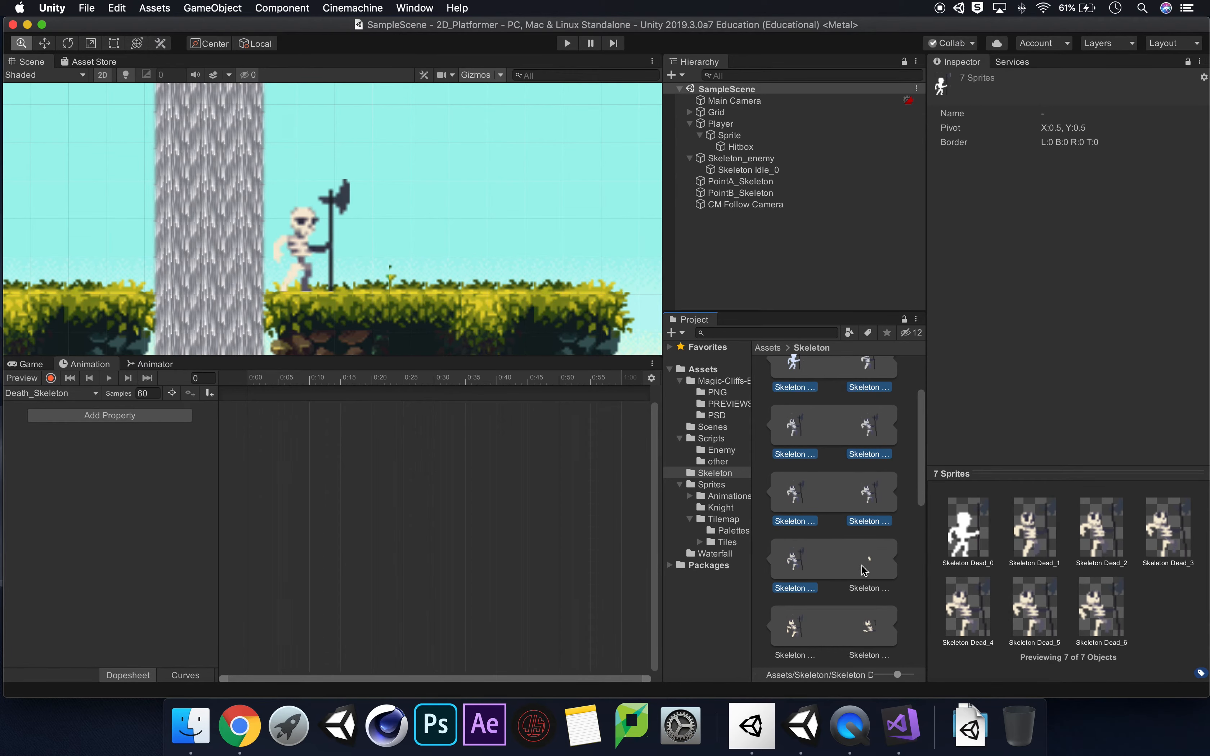
{"action": "left_click", "coordinate": [869, 559], "text": "super"}
{"action": "left_click", "coordinate": [795, 625], "text": "super"}
{"action": "left_click", "coordinate": [870, 625], "text": "super"}
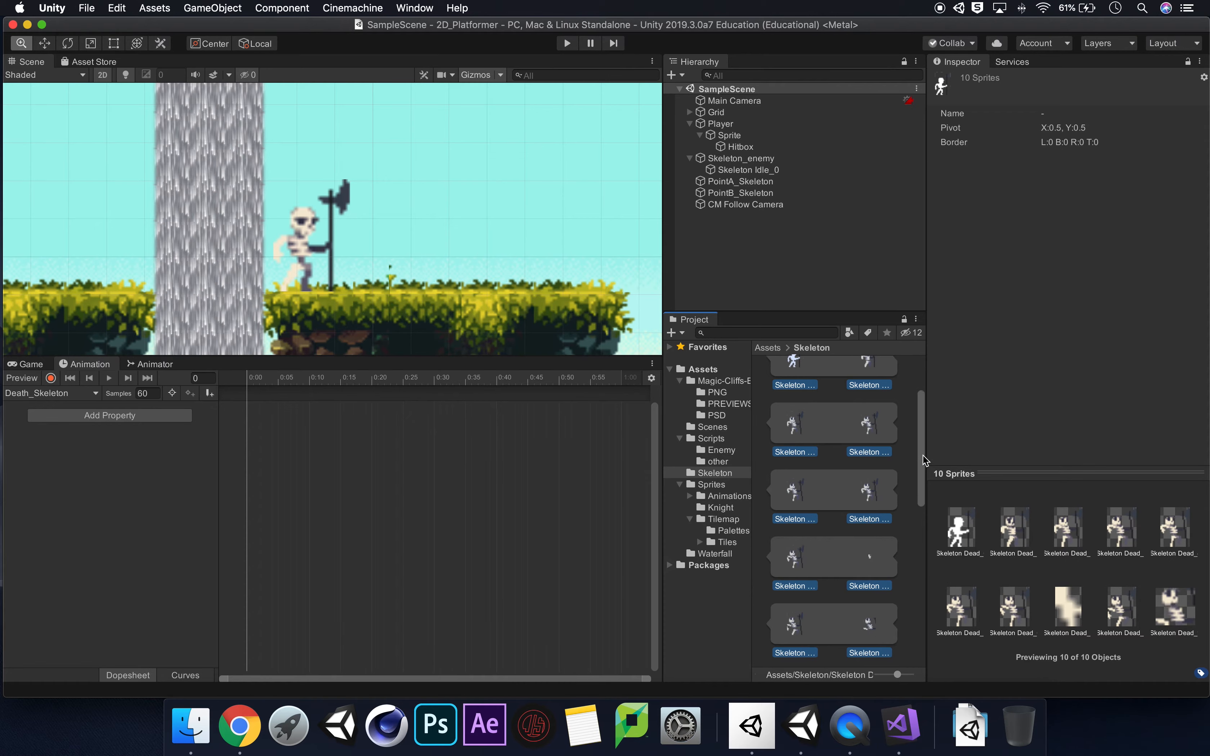
{"action": "left_click_drag", "start_coordinate": [922, 455], "coordinate": [920, 541]}
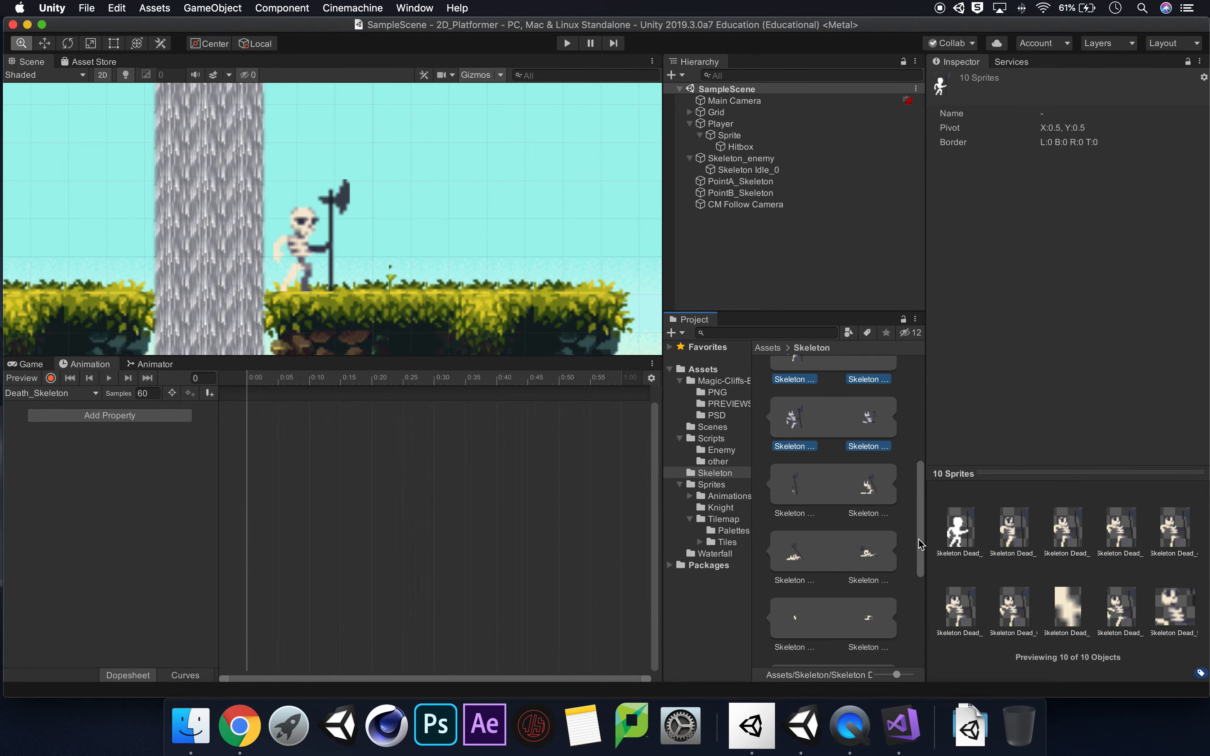
{"action": "left_click", "coordinate": [794, 485], "text": "super"}
{"action": "left_click", "coordinate": [867, 487], "text": "super"}
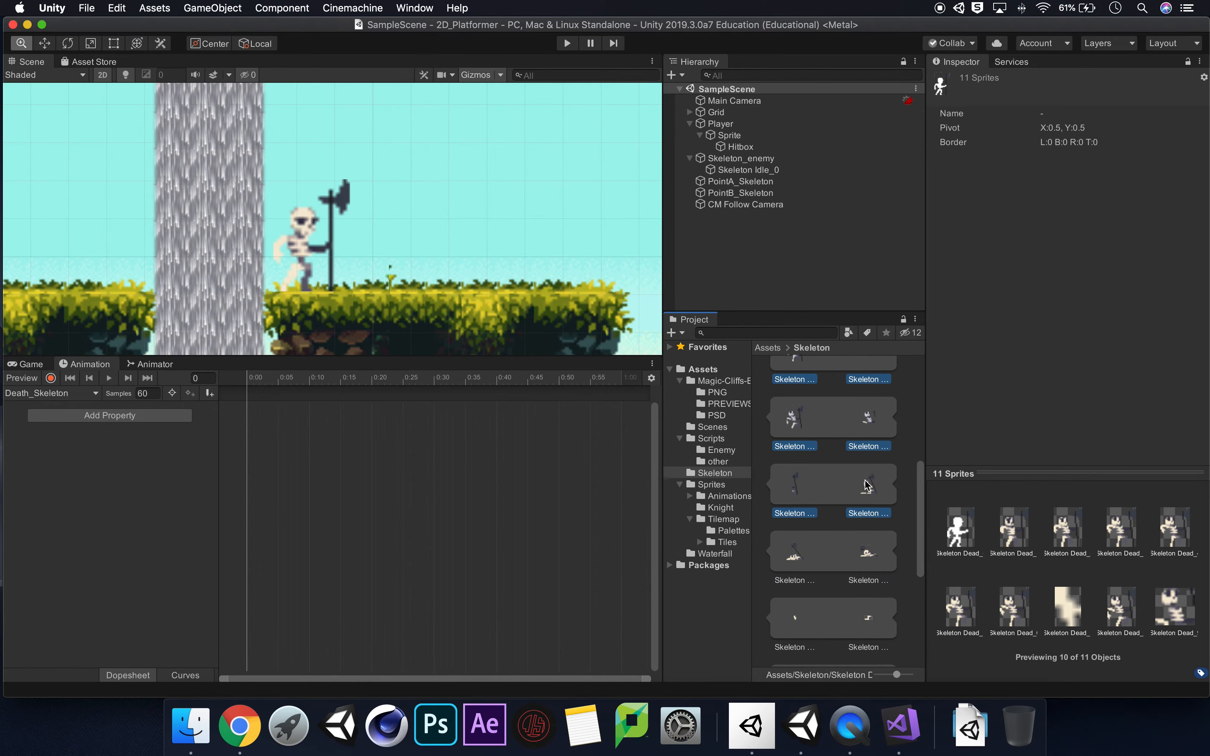
{"action": "left_click", "coordinate": [799, 556], "text": "super"}
{"action": "left_click", "coordinate": [858, 559], "text": "super"}
{"action": "left_click", "coordinate": [790, 629], "text": "super"}
{"action": "left_click", "coordinate": [869, 627], "text": "super"}
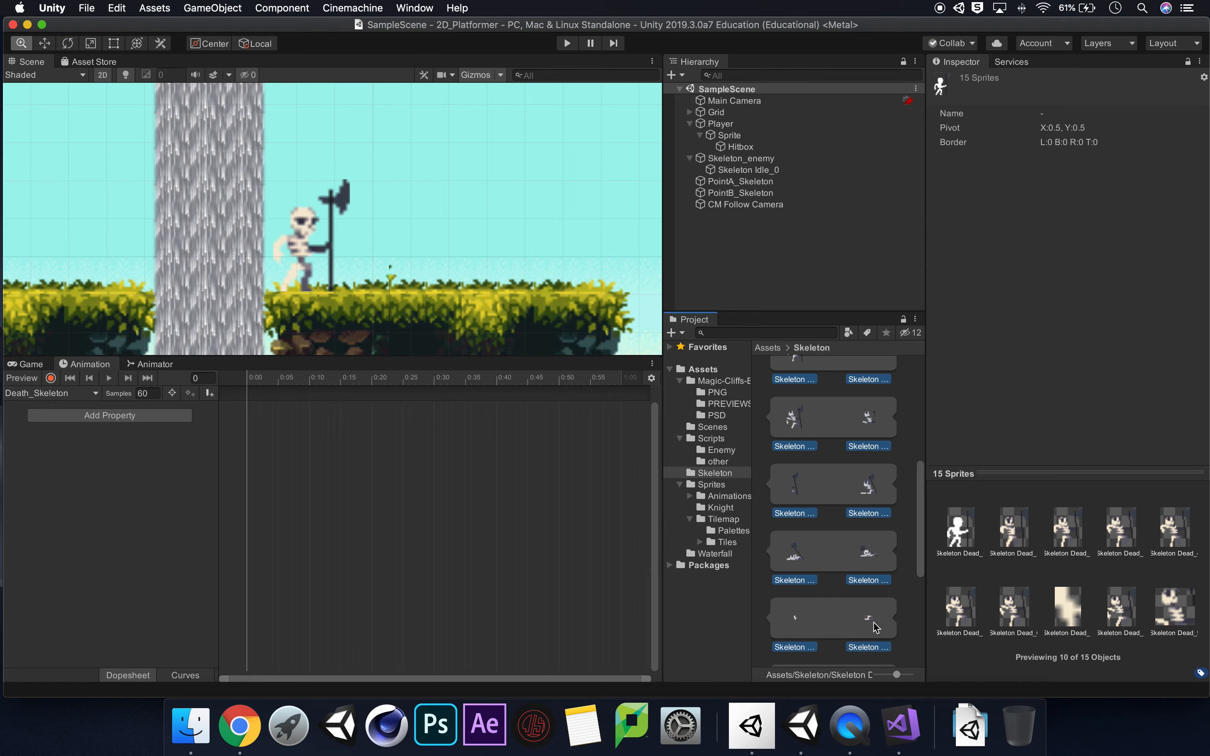
{"action": "left_click_drag", "start_coordinate": [921, 534], "coordinate": [921, 585]}
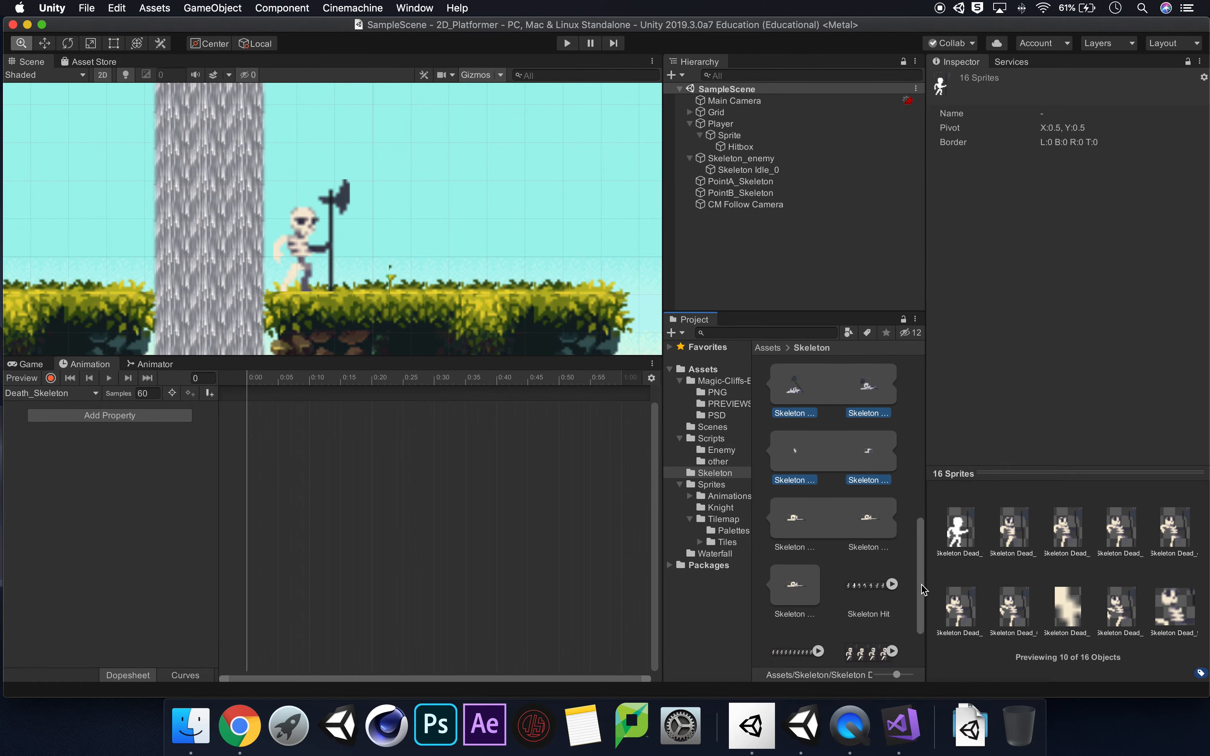
{"action": "left_click", "coordinate": [801, 514], "text": "super"}
{"action": "left_click", "coordinate": [867, 515], "text": "super"}
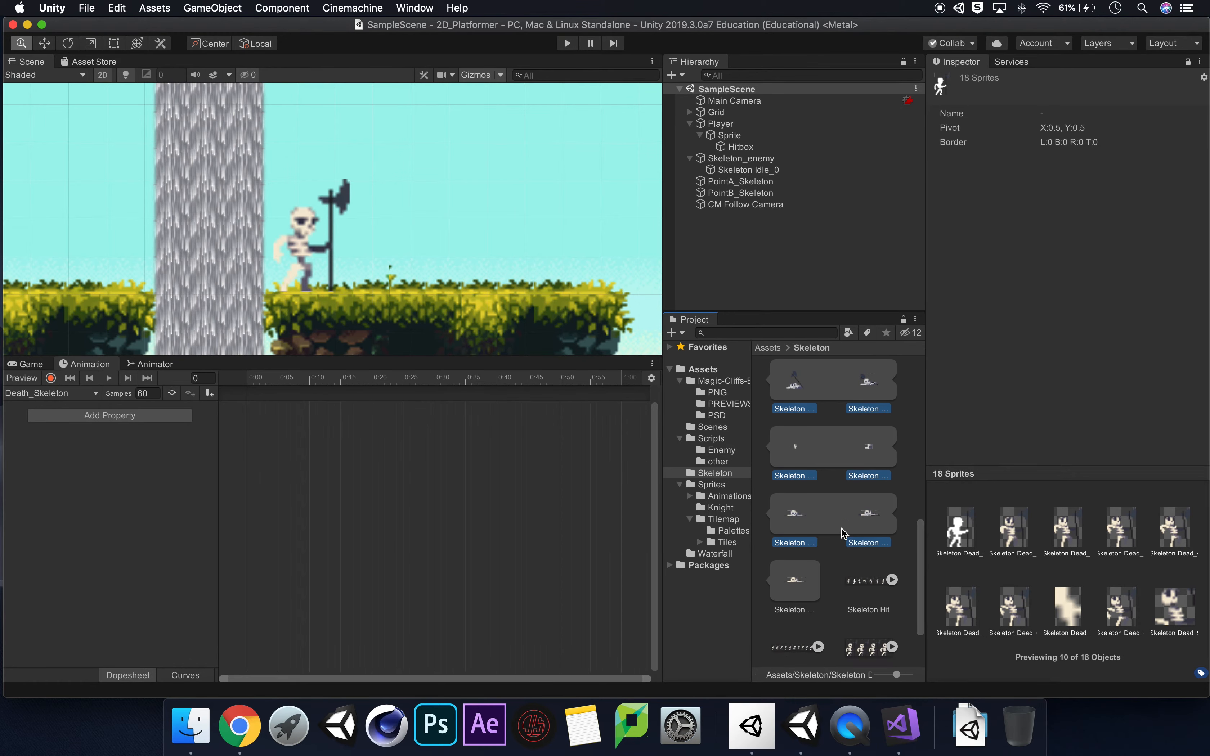
{"action": "left_click", "coordinate": [804, 583], "text": "super"}
{"action": "left_click", "coordinate": [50, 378]}
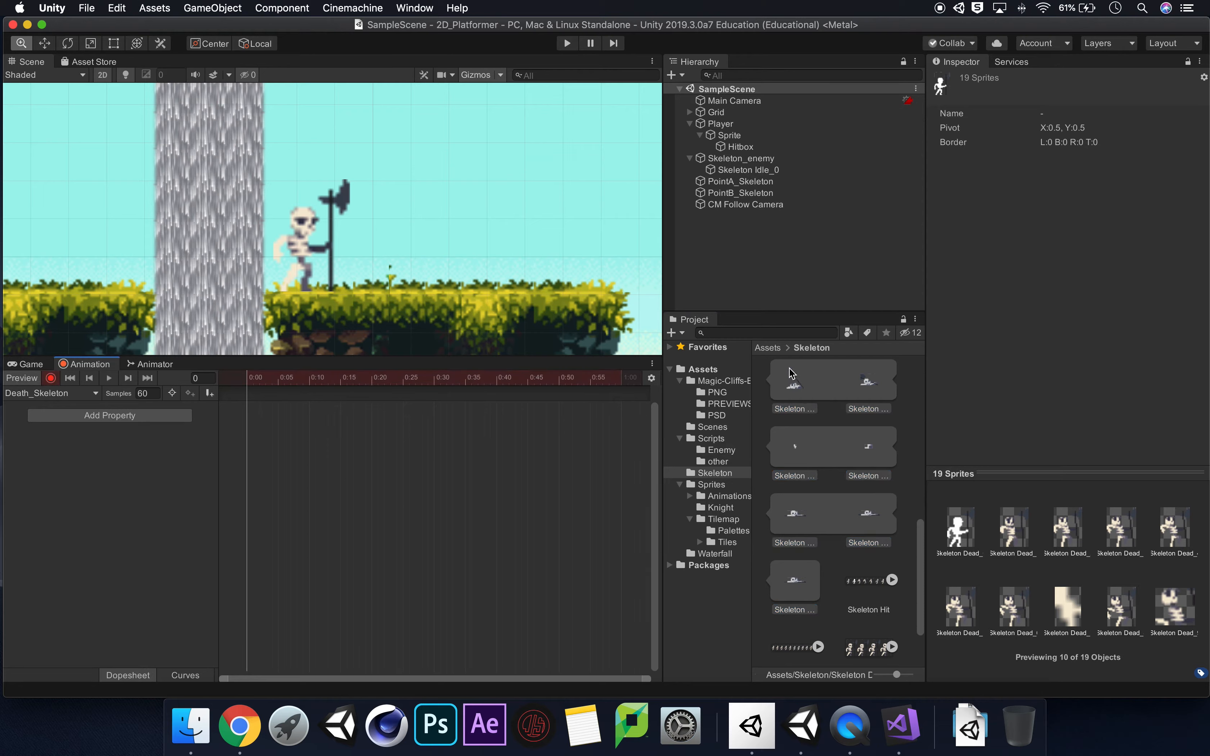
{"action": "left_click_drag", "start_coordinate": [799, 386], "coordinate": [360, 449]}
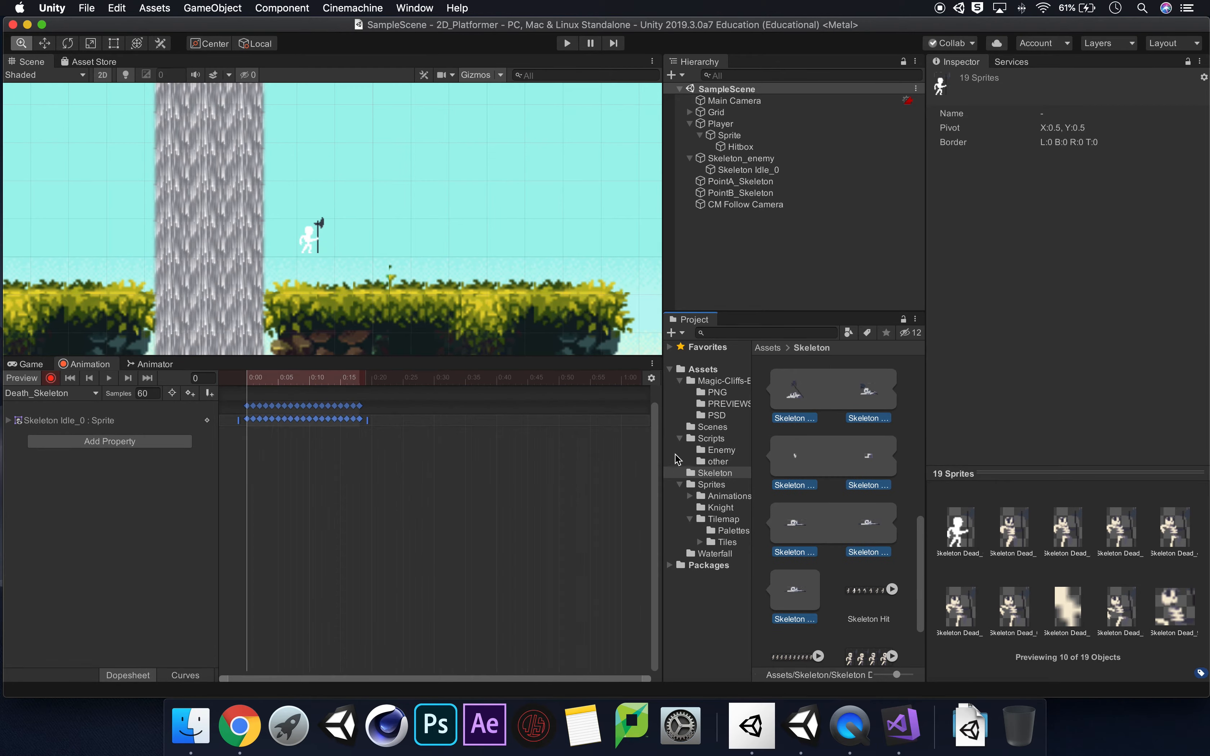
Set the Skeleton Dead sprite sheet's Pixels Per Unit to 32 and apply the import settings.
{"action": "left_click_drag", "start_coordinate": [923, 541], "coordinate": [911, 354]}
{"action": "left_click", "coordinate": [867, 389]}
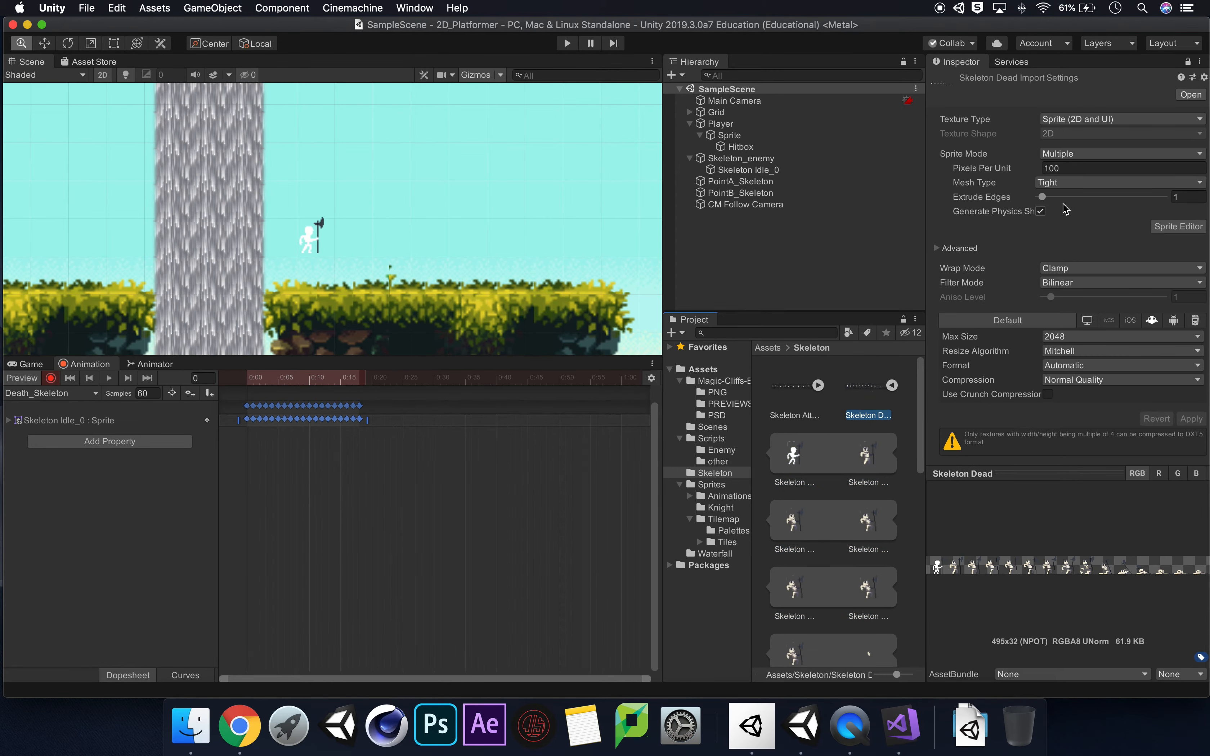
{"action": "left_click", "coordinate": [1066, 168]}
{"action": "type", "text": "32"}
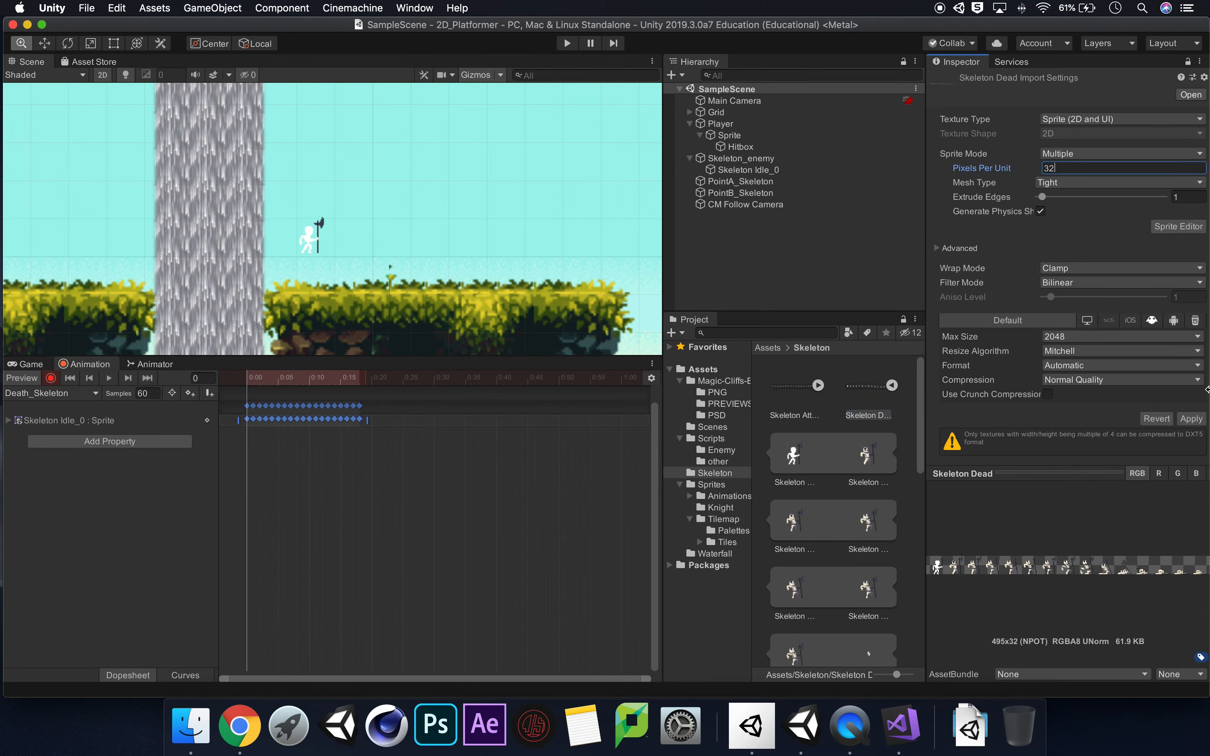
{"action": "left_click", "coordinate": [1191, 421]}
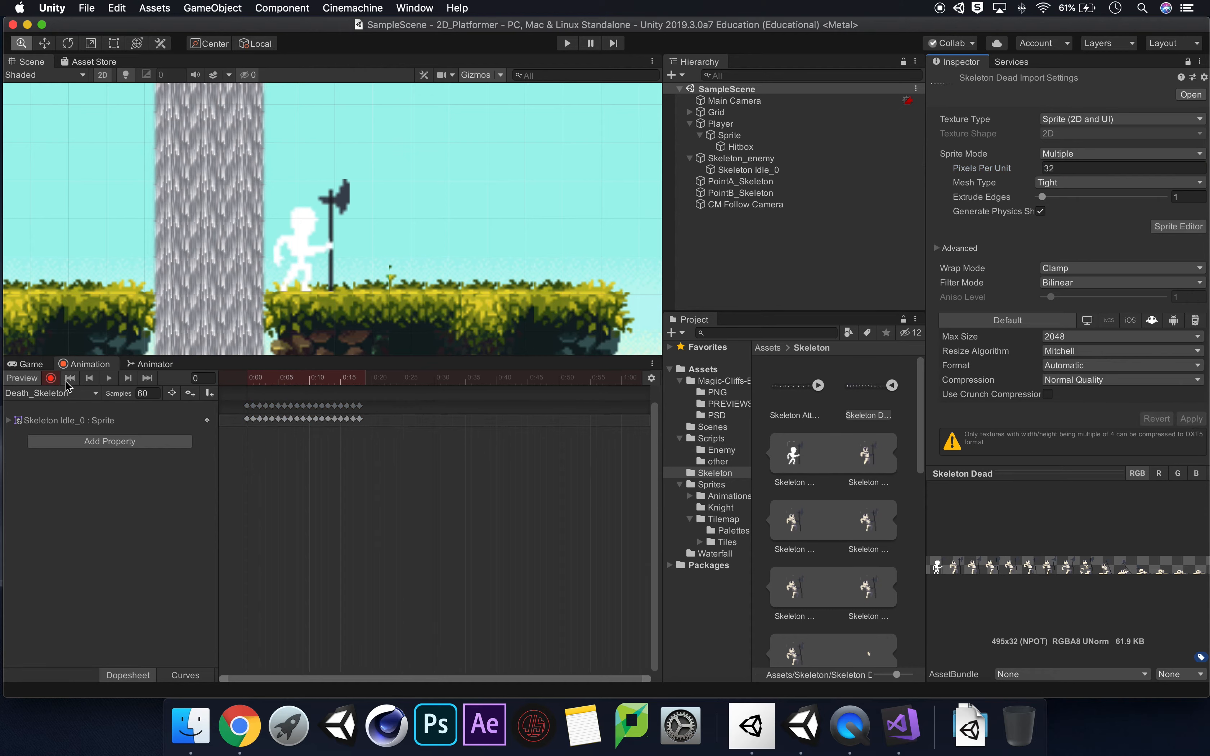
Turn off keyframe recording, set the Death_Skeleton clip's sample rate to 12, and play the animation preview.
{"action": "left_click", "coordinate": [51, 378]}
{"action": "left_click", "coordinate": [137, 393]}
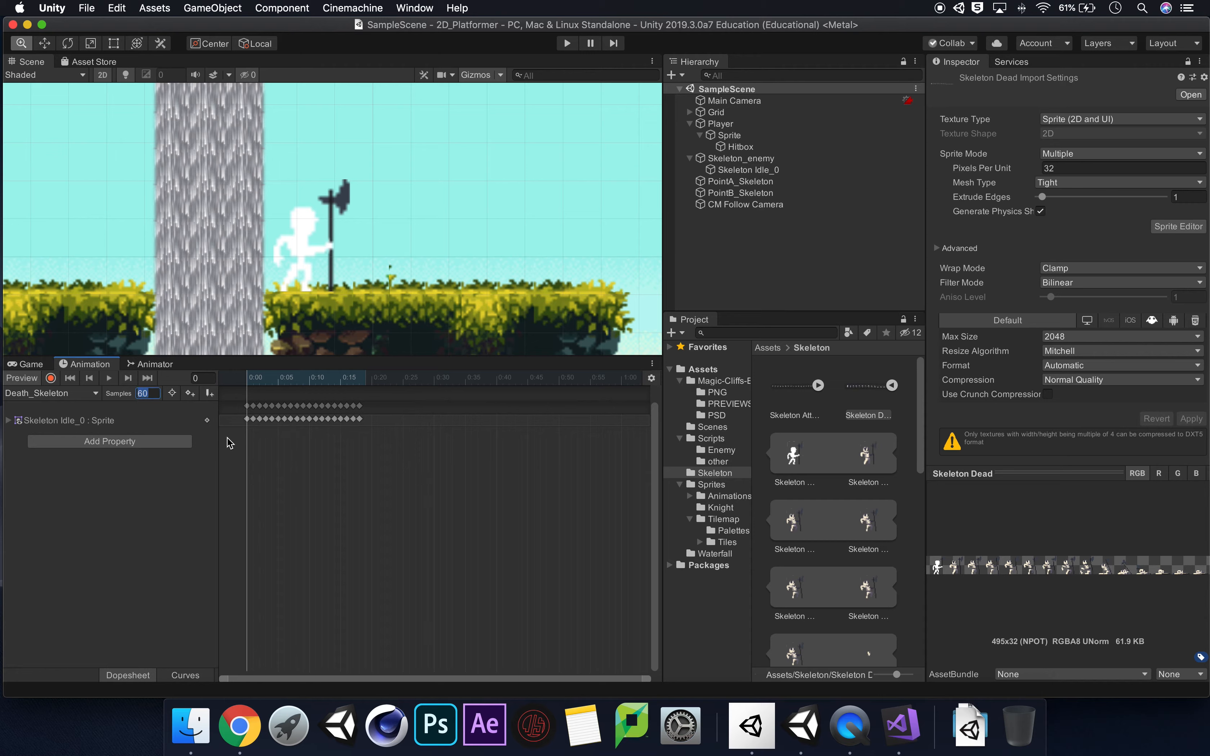
{"action": "type", "text": "12"}
{"action": "key", "text": "Return"}
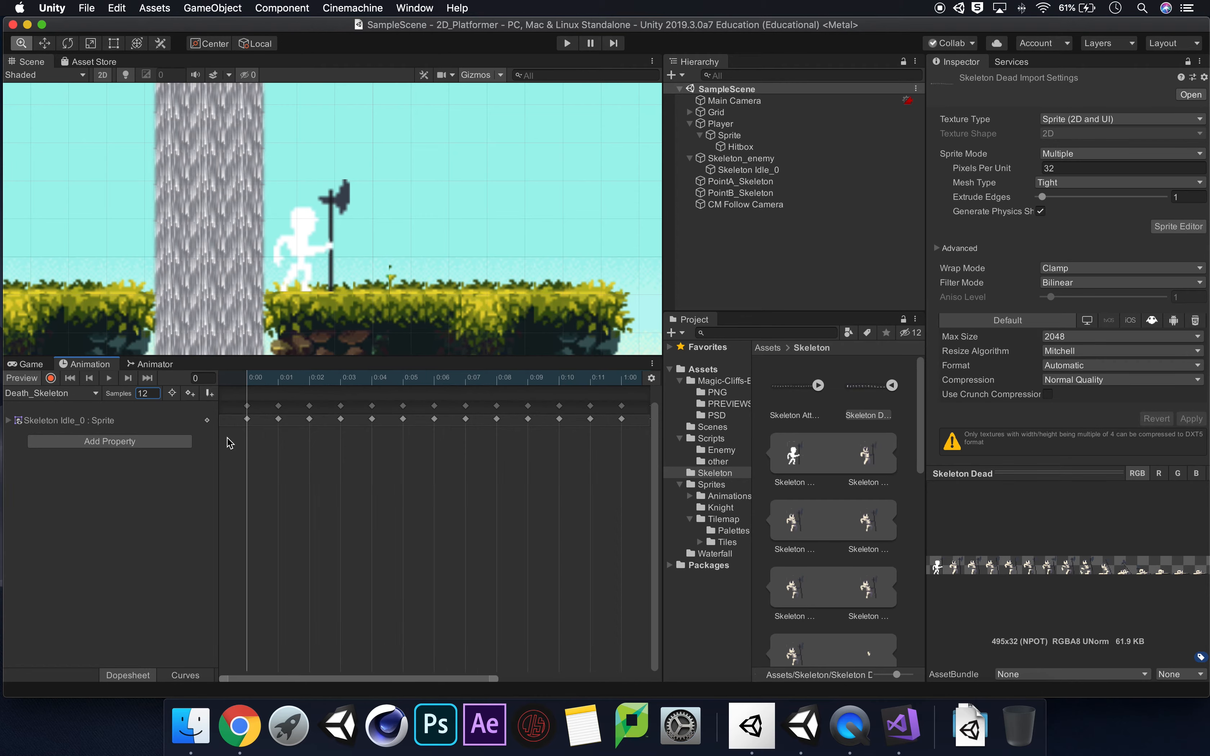
{"action": "left_click", "coordinate": [109, 379]}
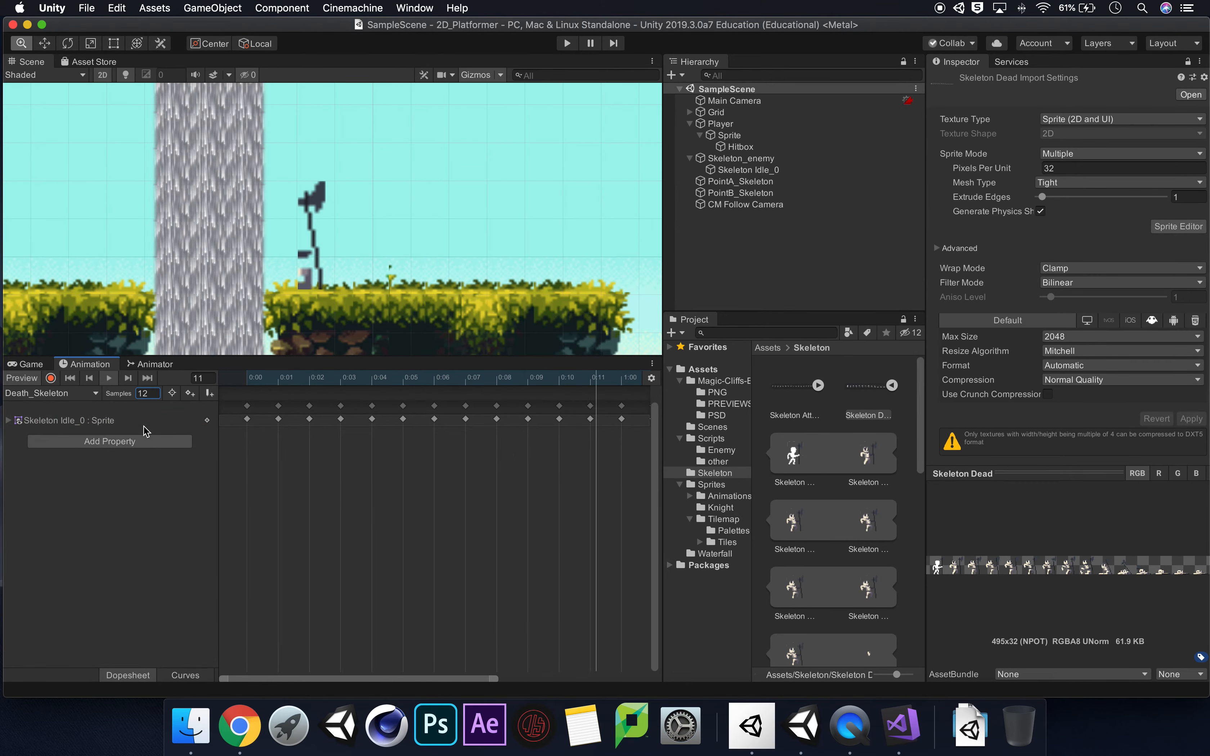
Try sample rates of 16 and 8 for the Death_Skeleton clip while its preview plays.
{"action": "left_click", "coordinate": [153, 393]}
{"action": "type", "text": "16"}
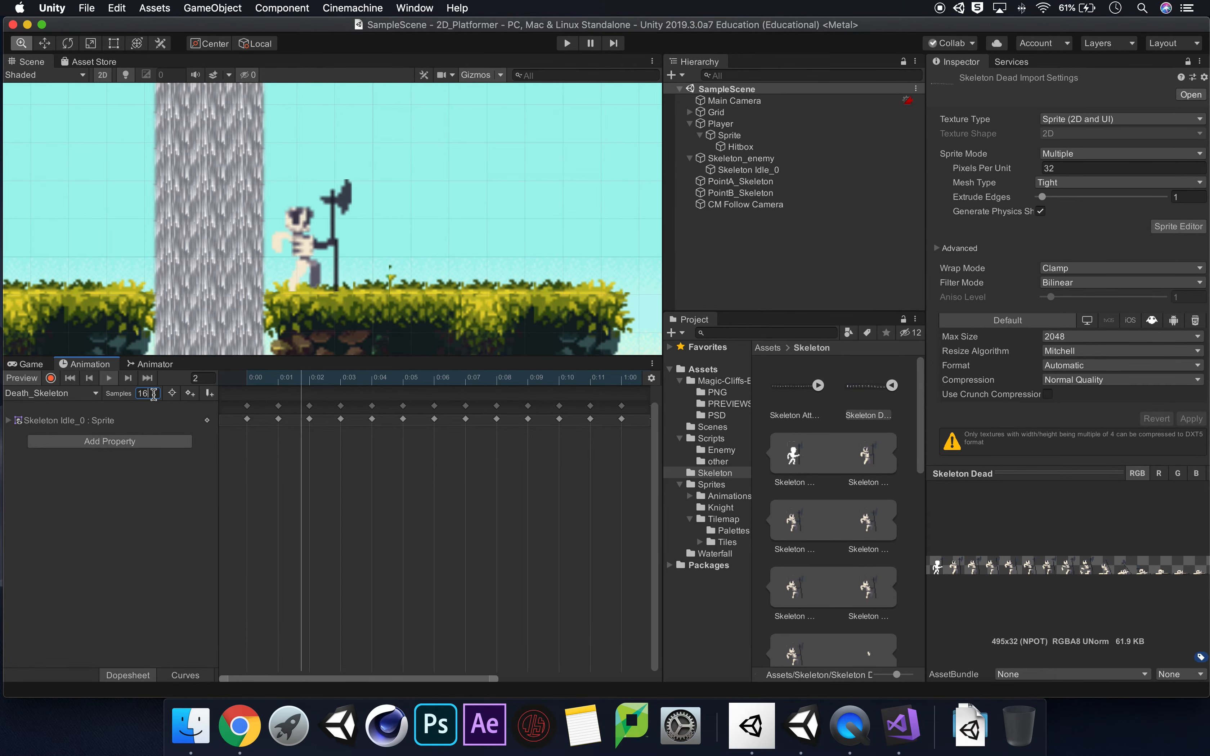
{"action": "key", "text": "Return"}
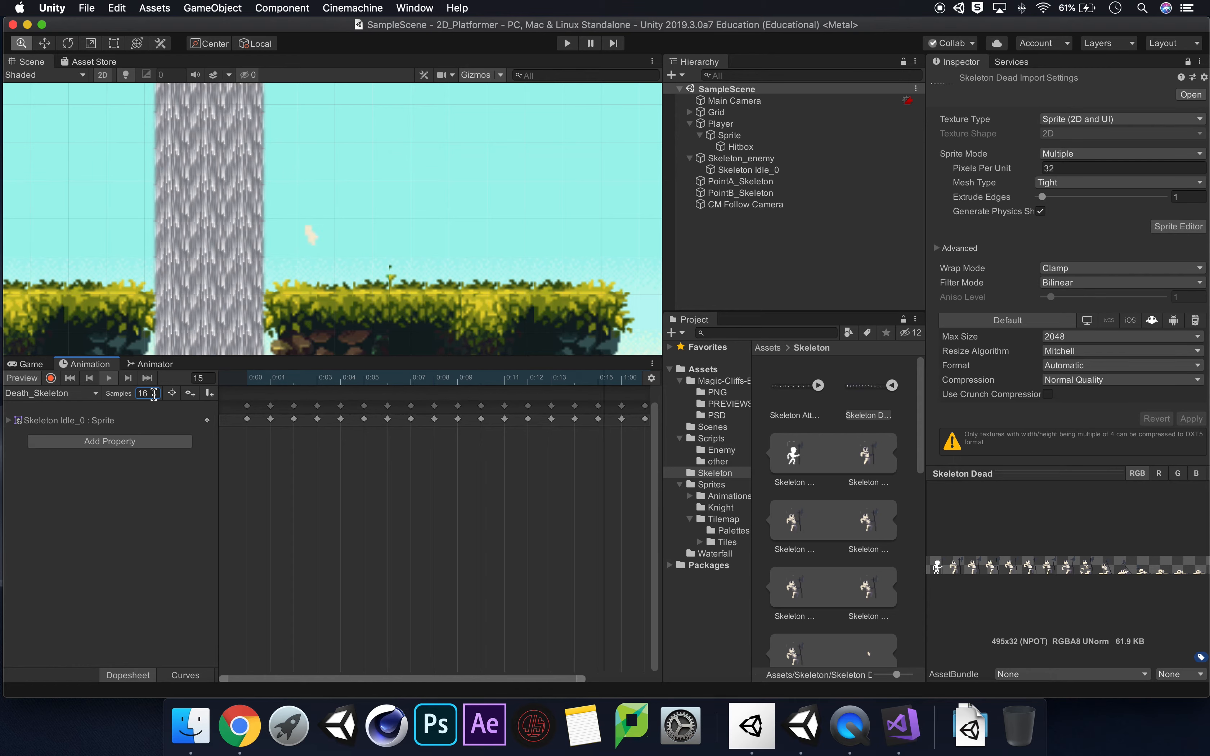
{"action": "type", "text": "8"}
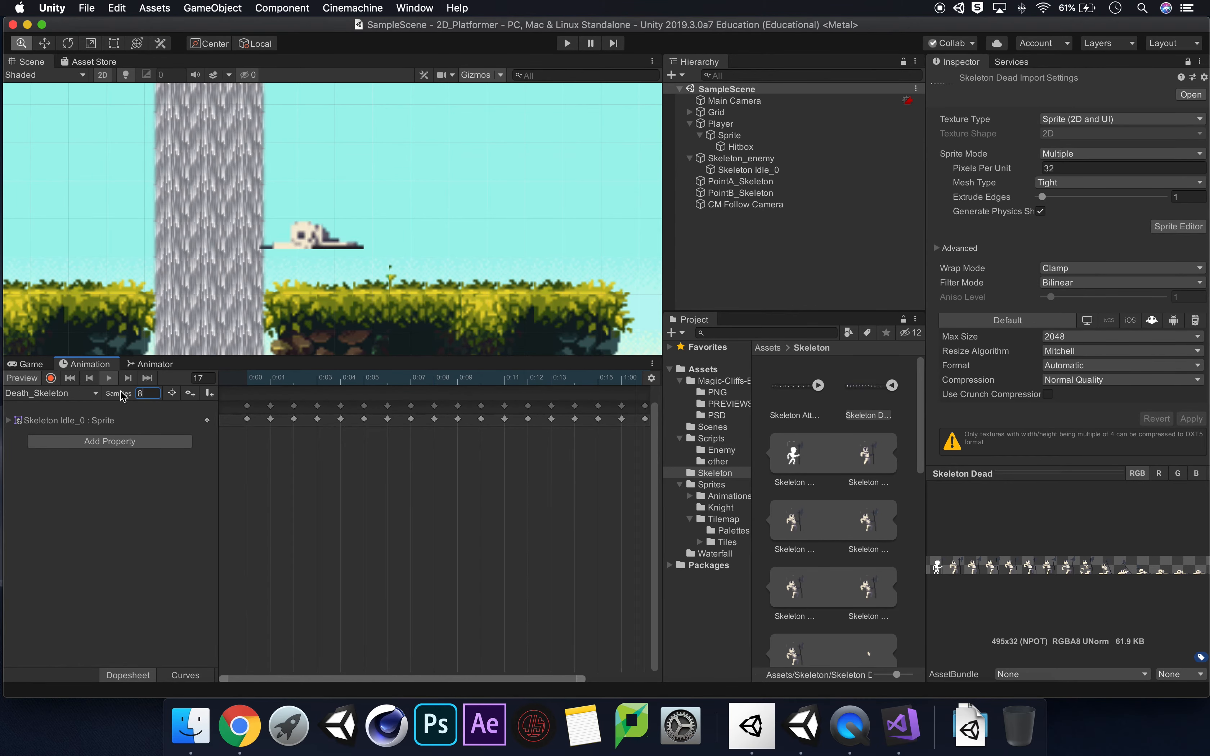
{"action": "key", "text": "Return"}
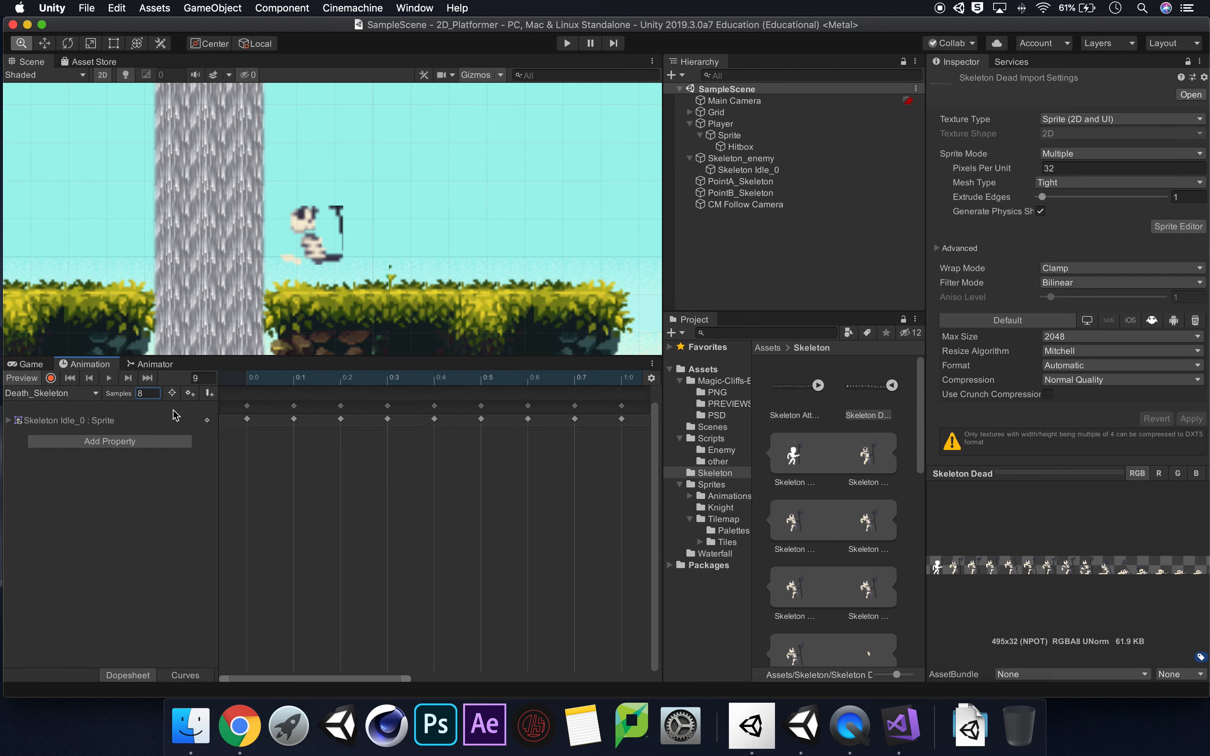
Set the Death_Skeleton clip's sample rate to 10 and preview the playback from frame 0.
{"action": "left_click", "coordinate": [110, 378]}
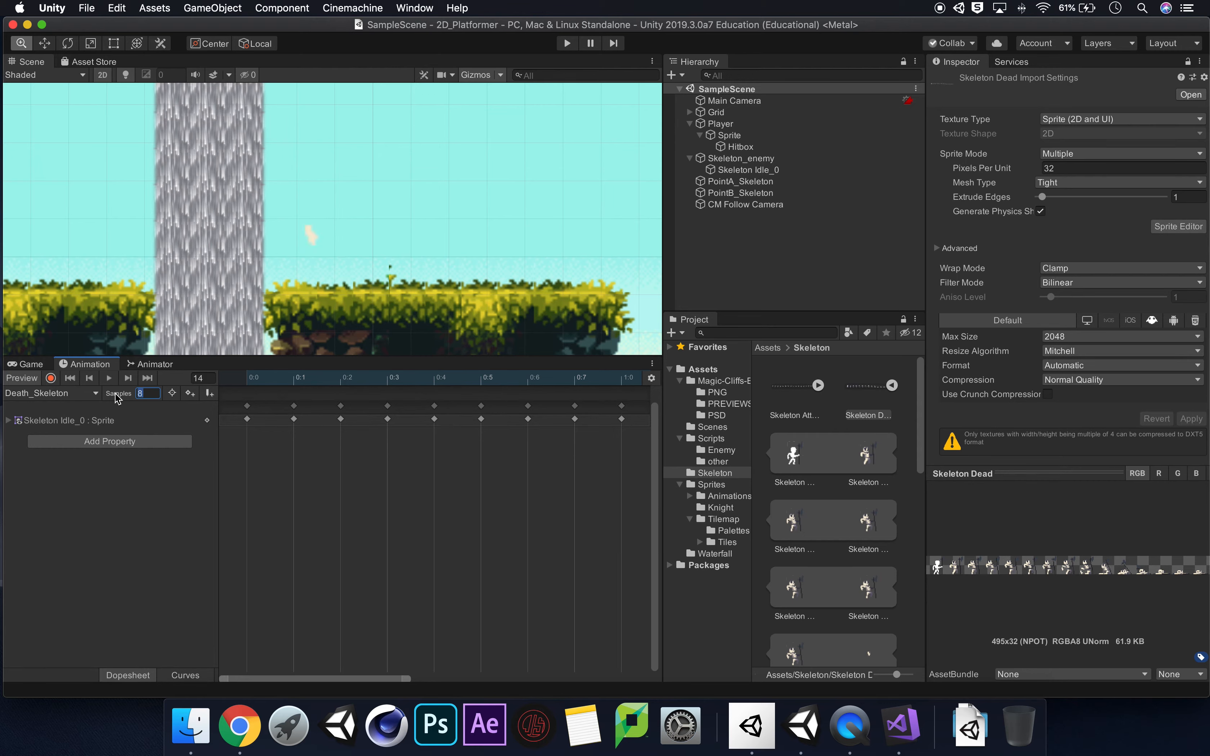
{"action": "type", "text": "0"}
{"action": "key", "text": "Return"}
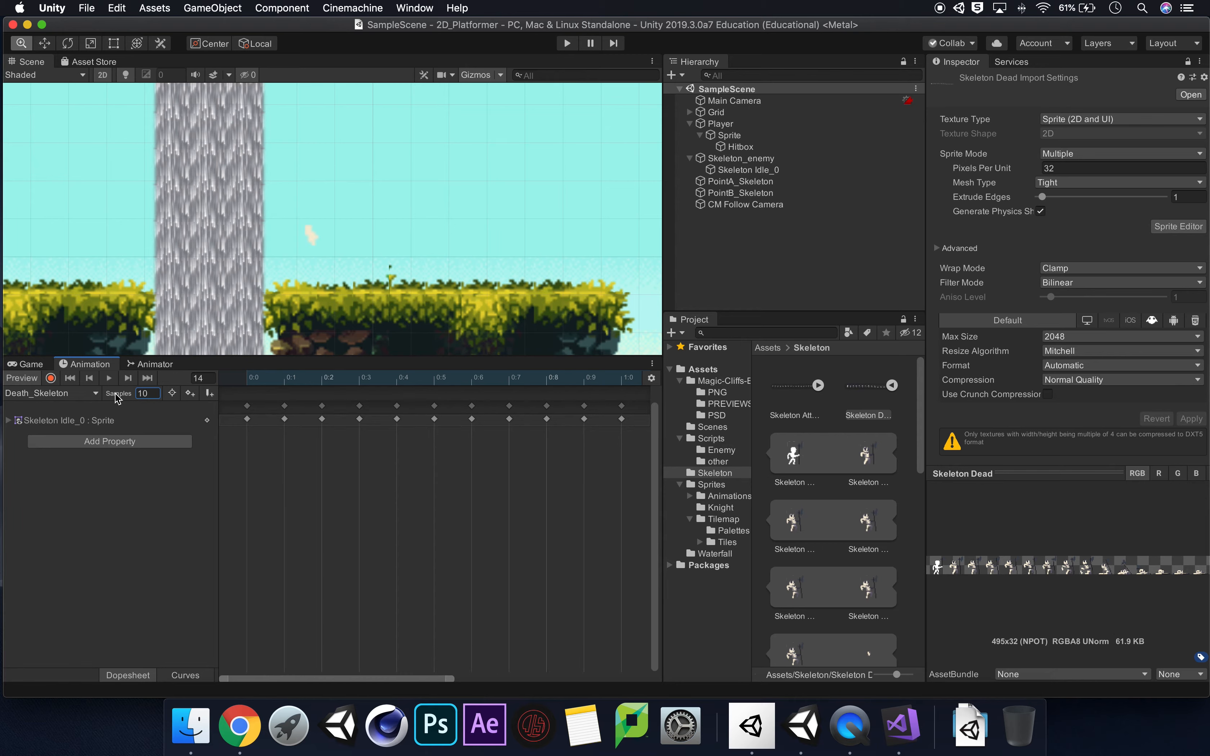
{"action": "left_click_drag", "start_coordinate": [277, 382], "coordinate": [237, 379]}
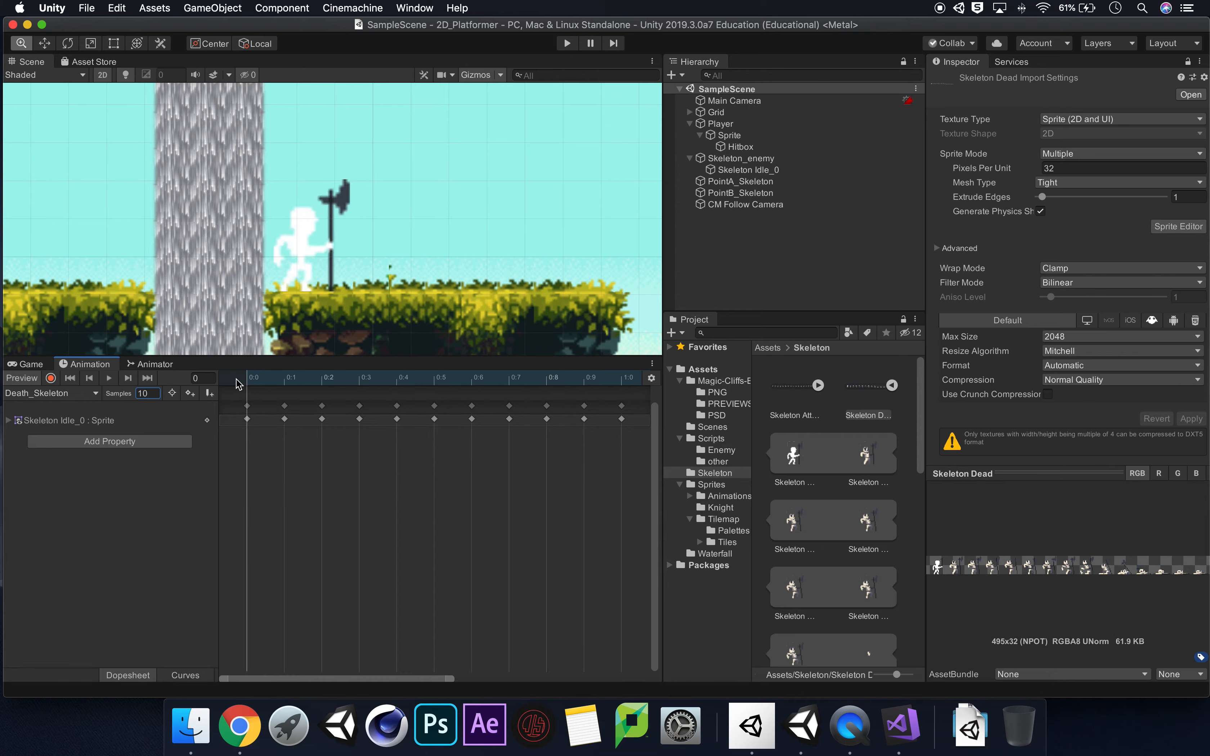
{"action": "key", "text": "space"}
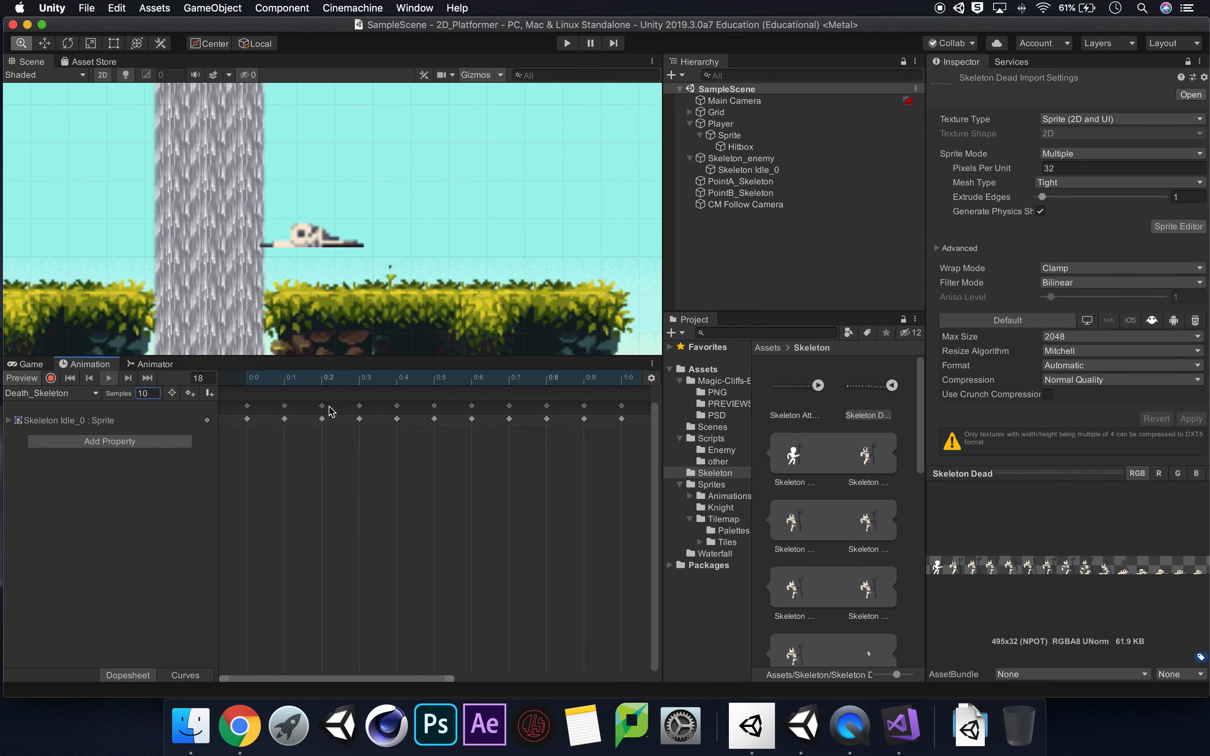
{"action": "left_click", "coordinate": [321, 380]}
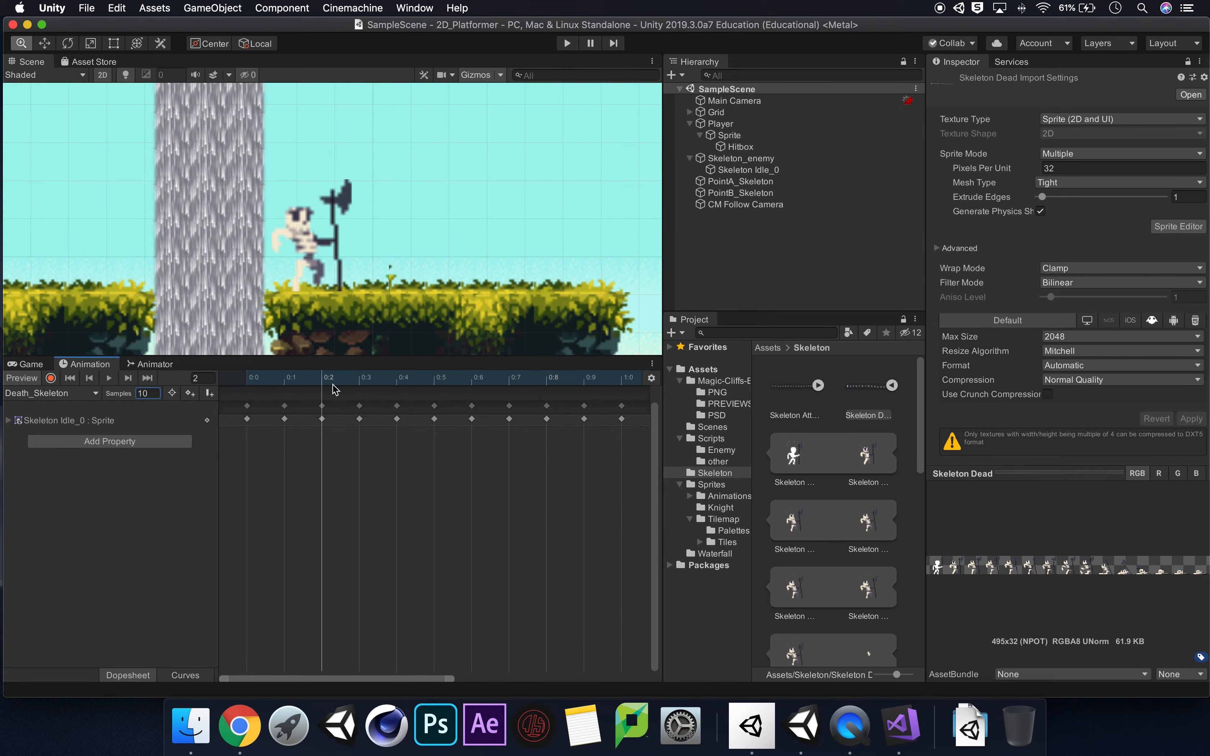
Check the clip frame by frame, delete the stray sprite fragment's keyframe at frame 7, and move the later keyframes one frame earlier.
{"action": "left_click", "coordinate": [353, 383]}
{"action": "left_click", "coordinate": [392, 379]}
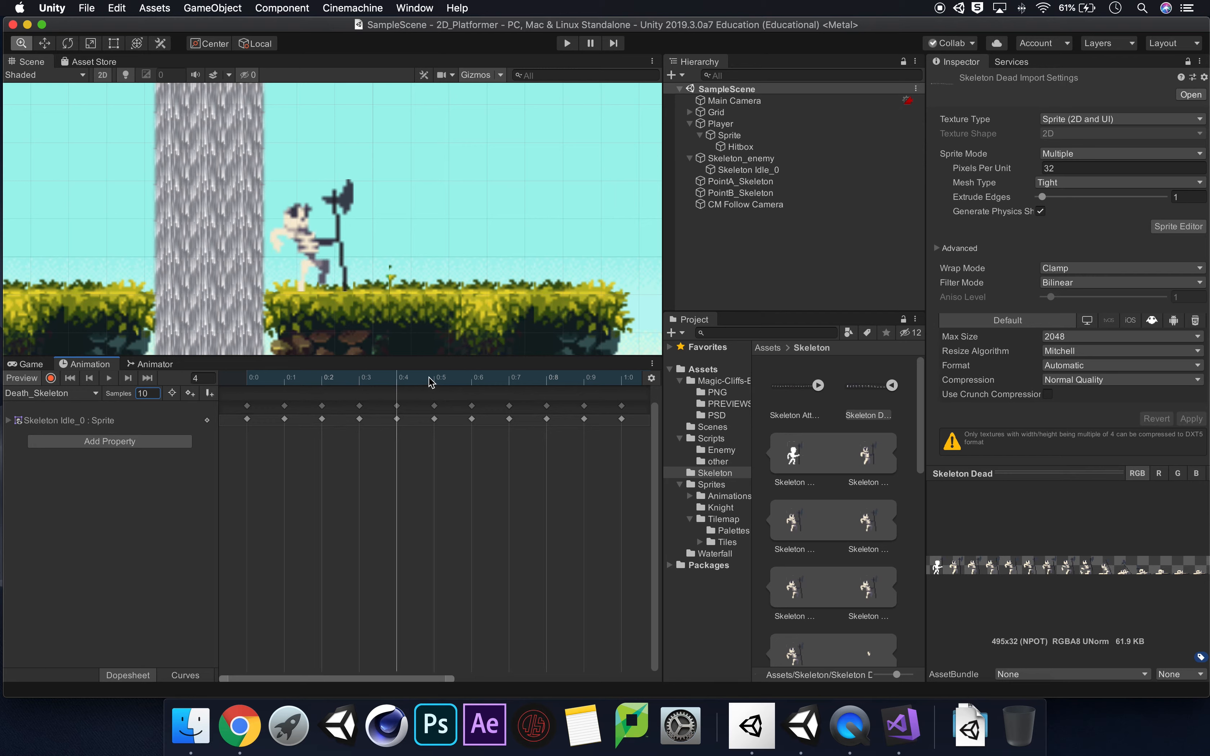
{"action": "left_click", "coordinate": [437, 381]}
{"action": "left_click", "coordinate": [473, 382]}
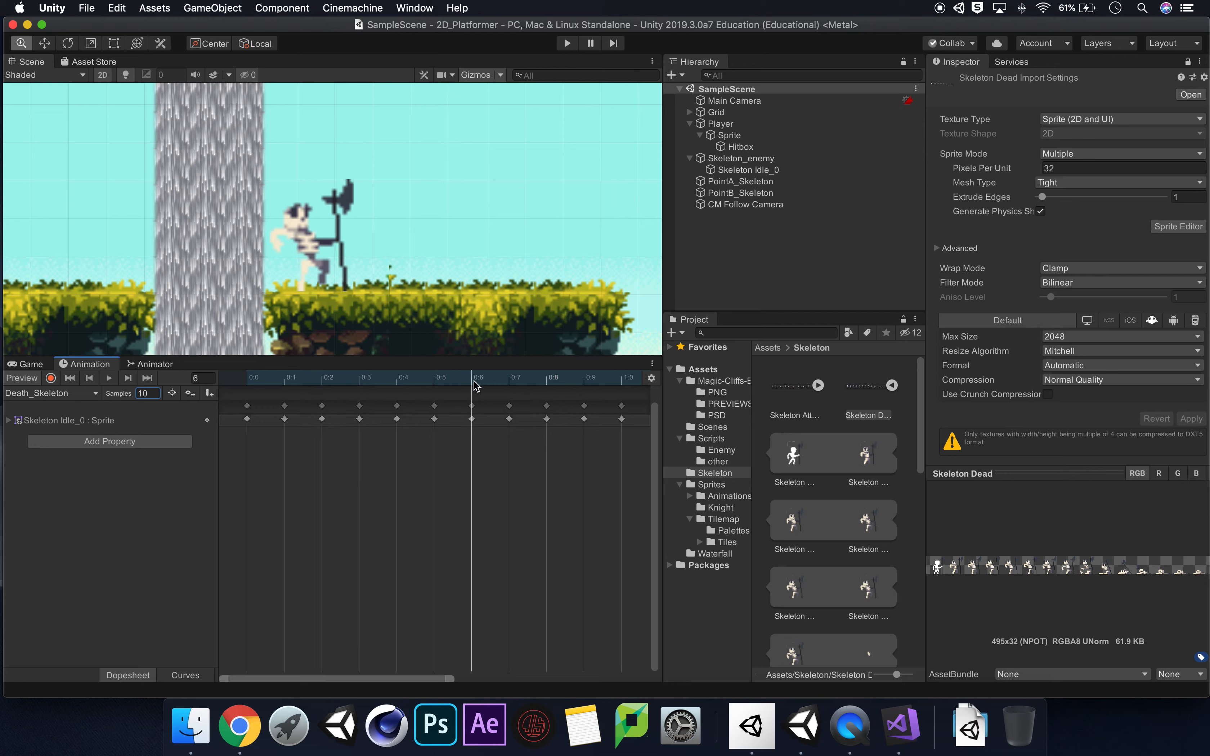
{"action": "left_click", "coordinate": [511, 384]}
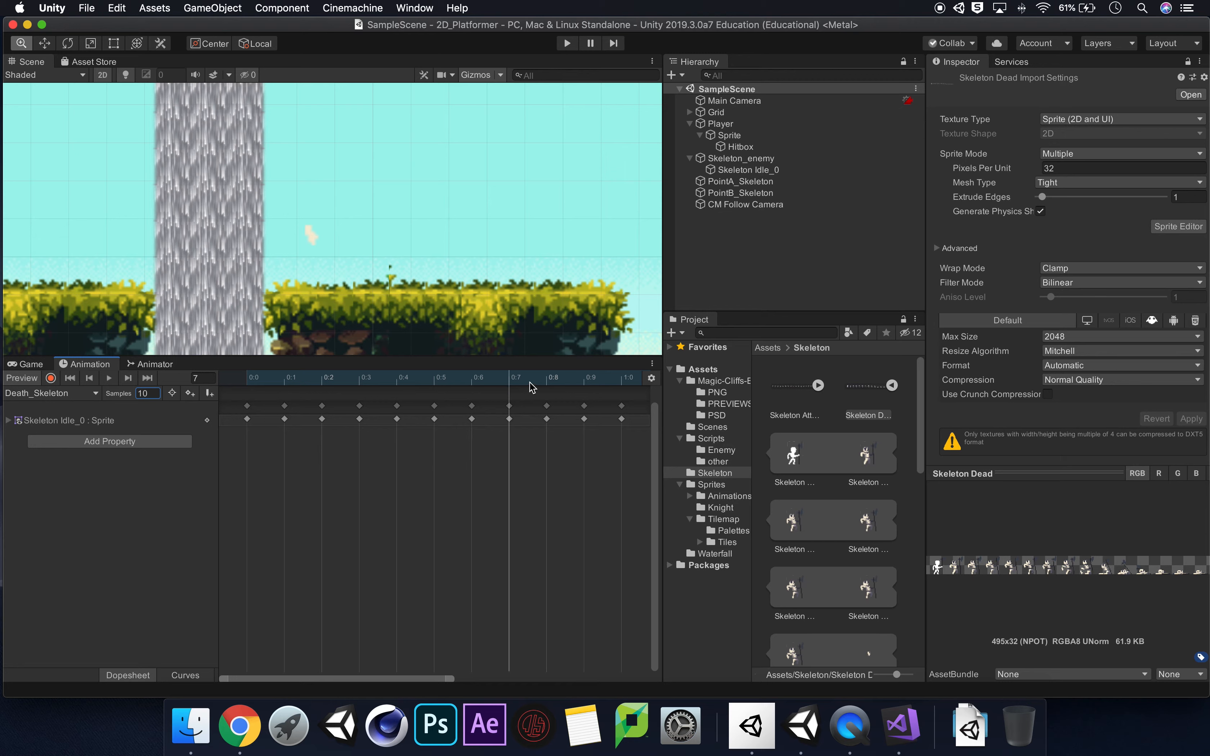
{"action": "left_click", "coordinate": [554, 383]}
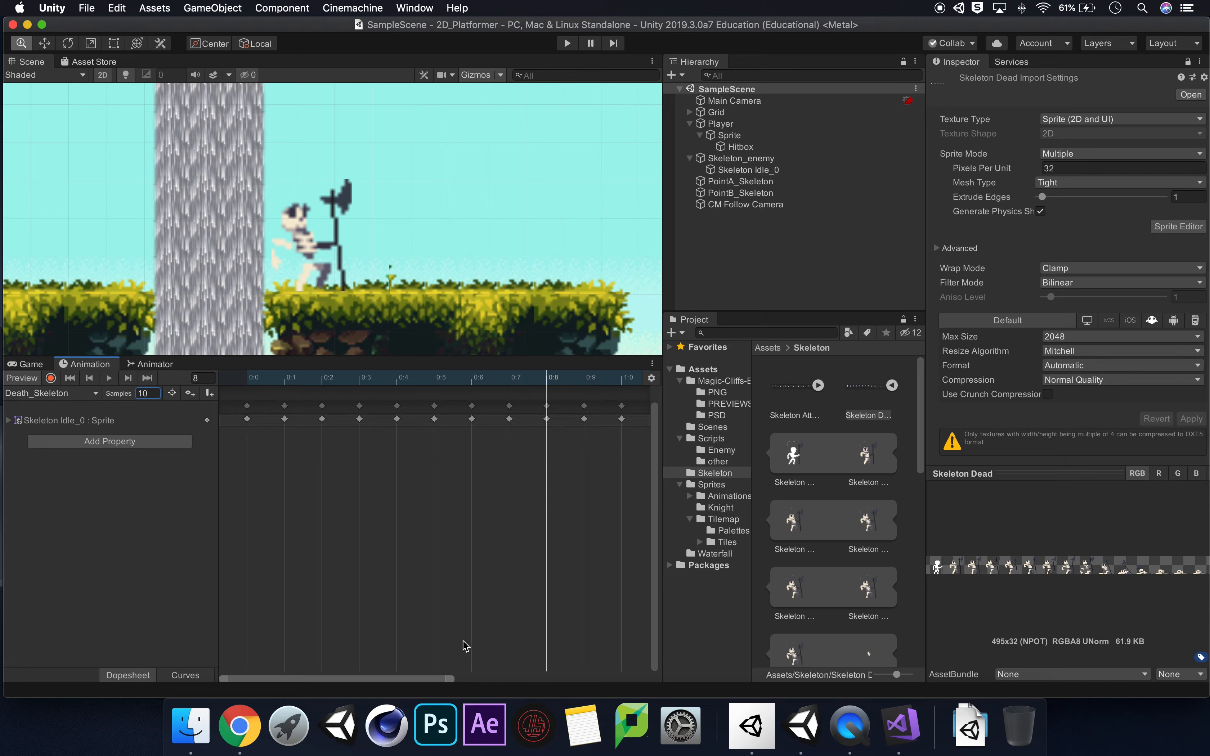
{"action": "left_click_drag", "start_coordinate": [452, 678], "coordinate": [650, 675]}
{"action": "left_click", "coordinate": [384, 382]}
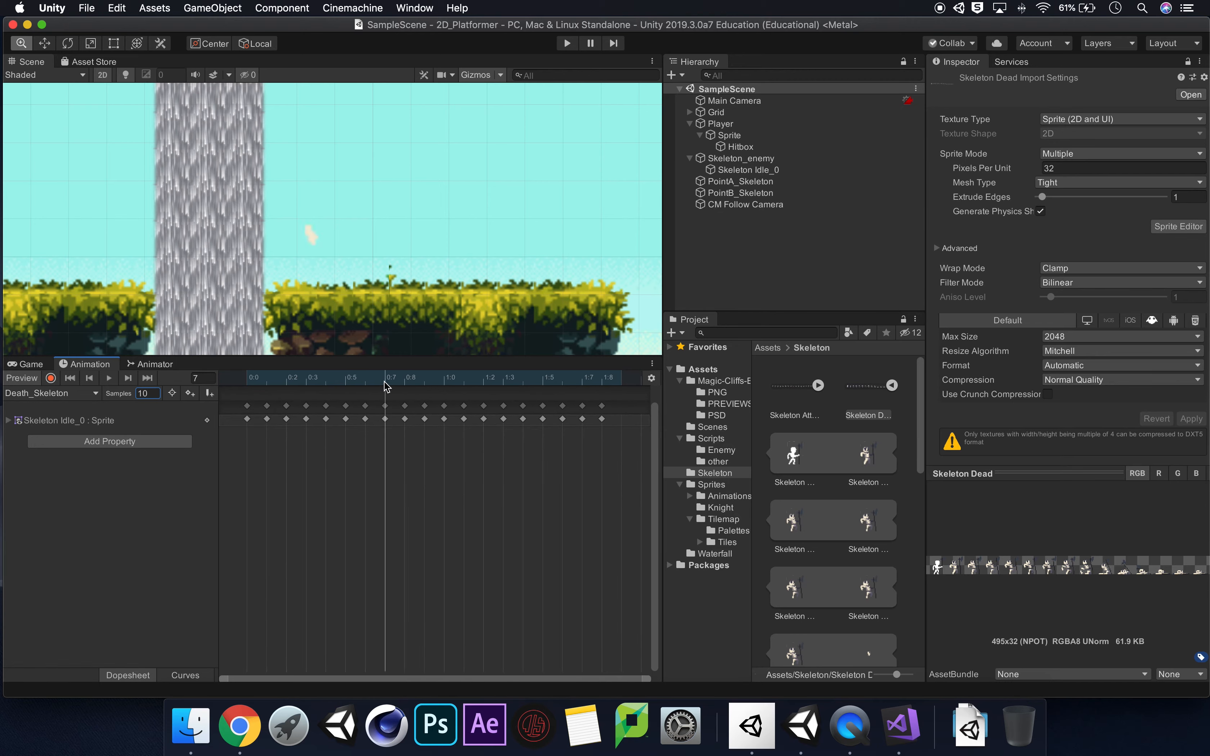
{"action": "left_click", "coordinate": [385, 419]}
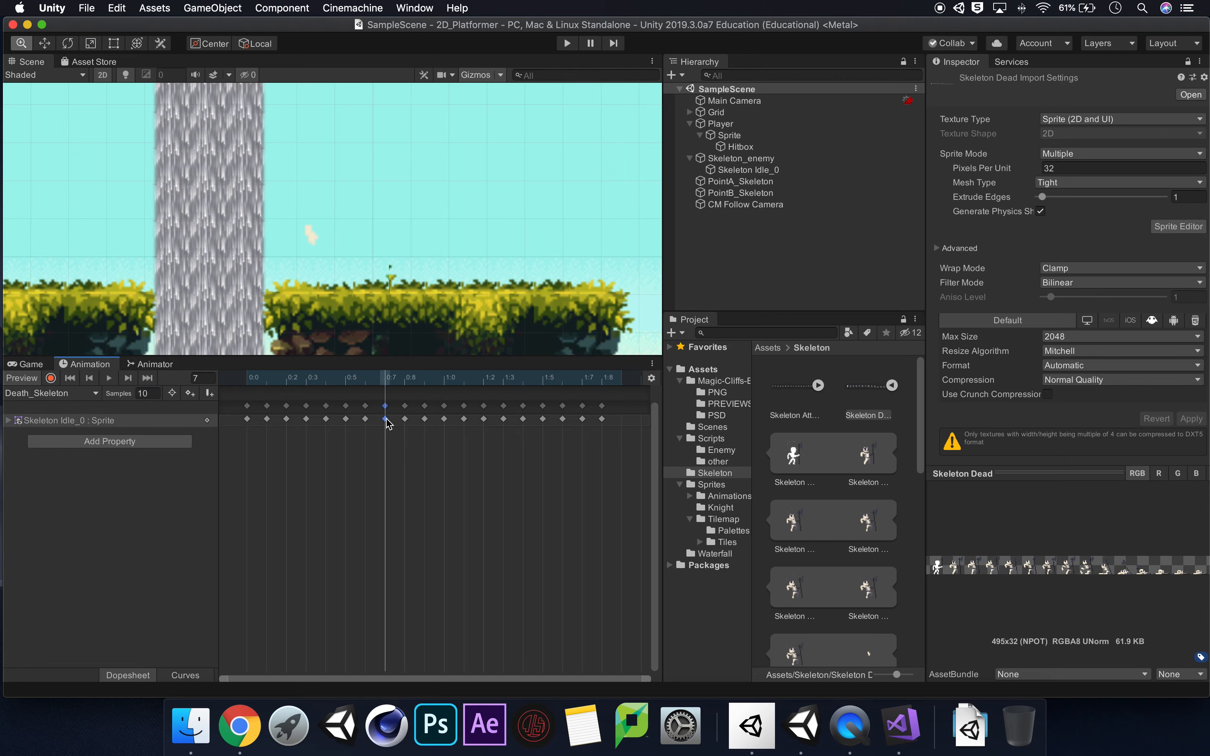
{"action": "key", "text": "Delete"}
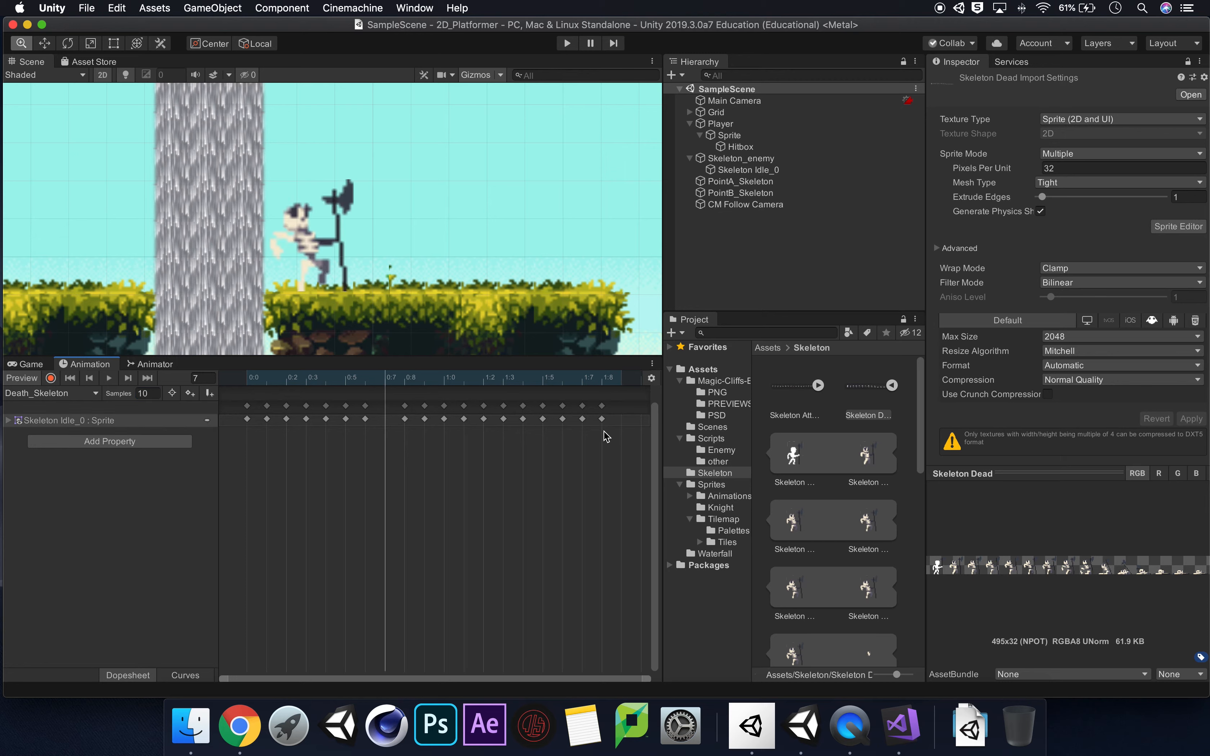
{"action": "left_click_drag", "start_coordinate": [605, 441], "coordinate": [386, 418]}
{"action": "left_click", "coordinate": [438, 498]}
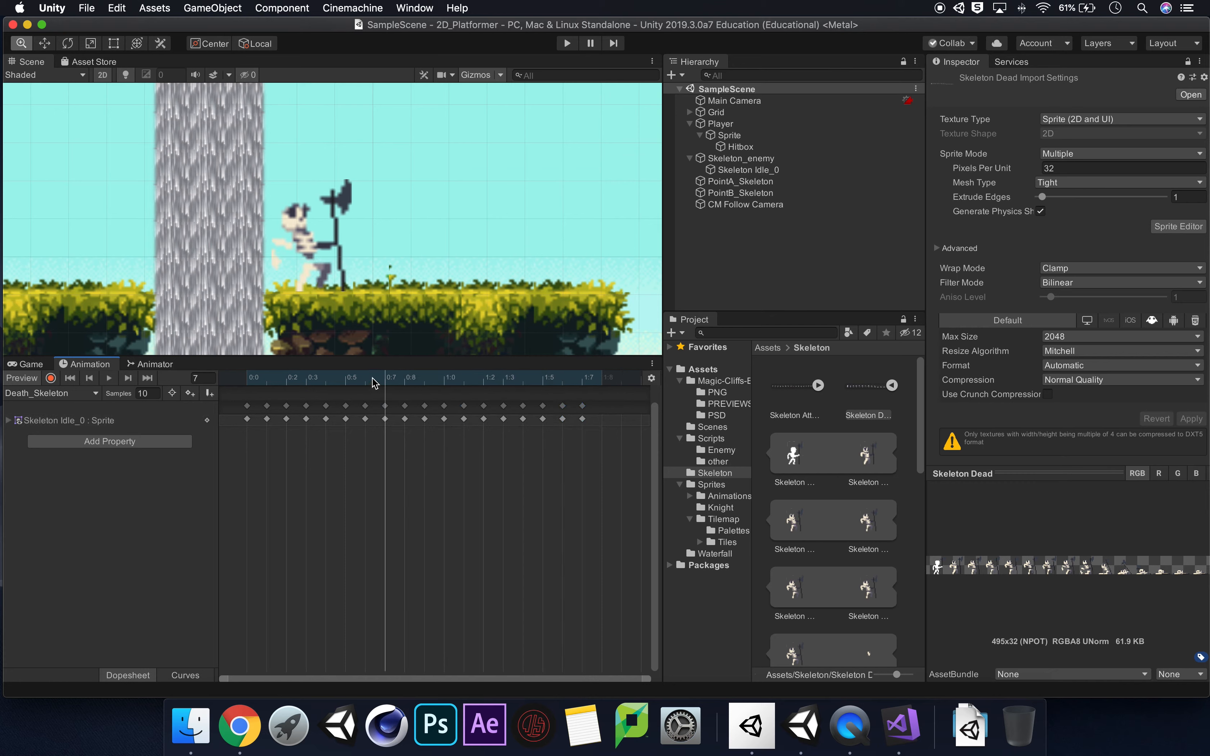
Check the frames from 8 onward, delete the fragment keyframe at frame 13, and move the later keyframes one frame earlier.
{"action": "left_click", "coordinate": [409, 381]}
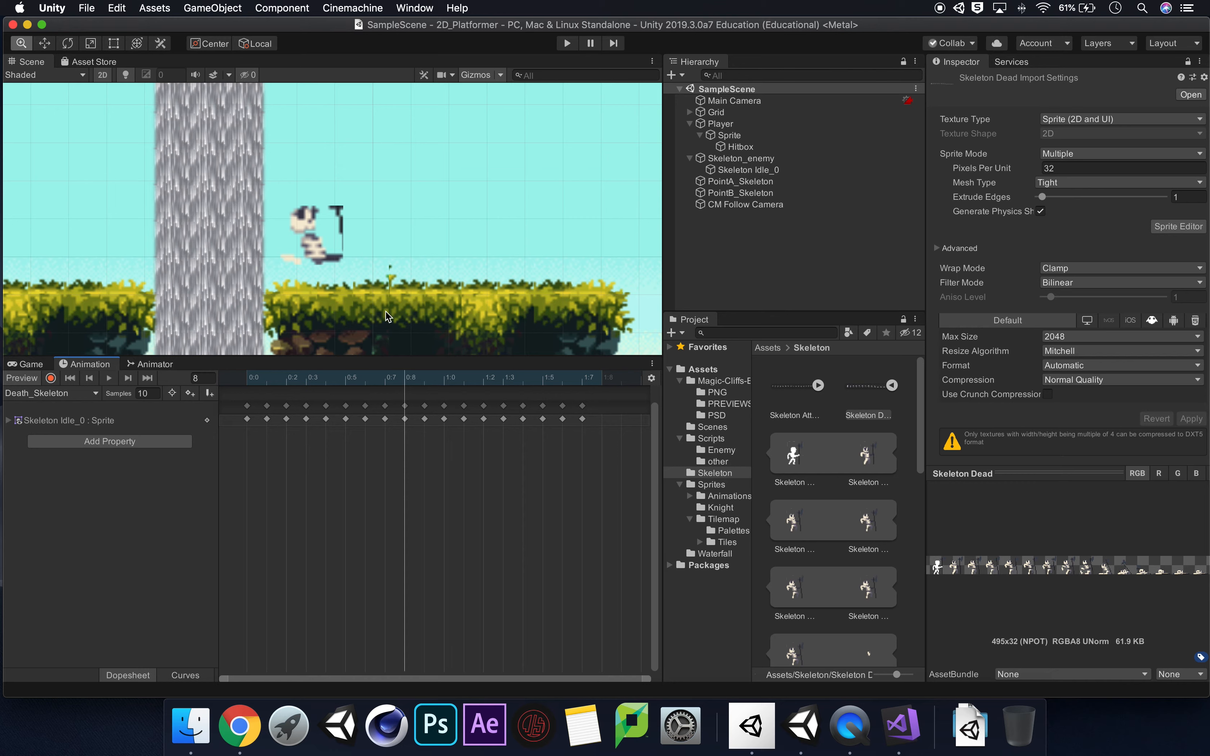
{"action": "left_click", "coordinate": [425, 383]}
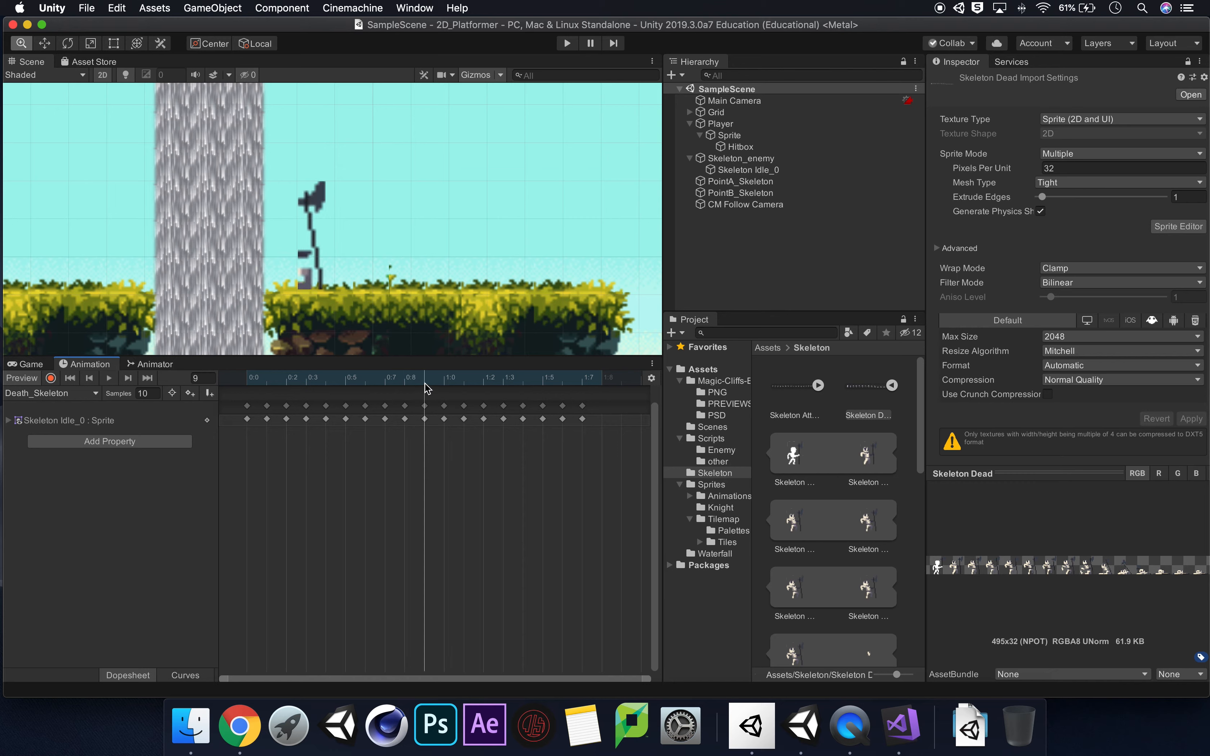
{"action": "left_click", "coordinate": [445, 382]}
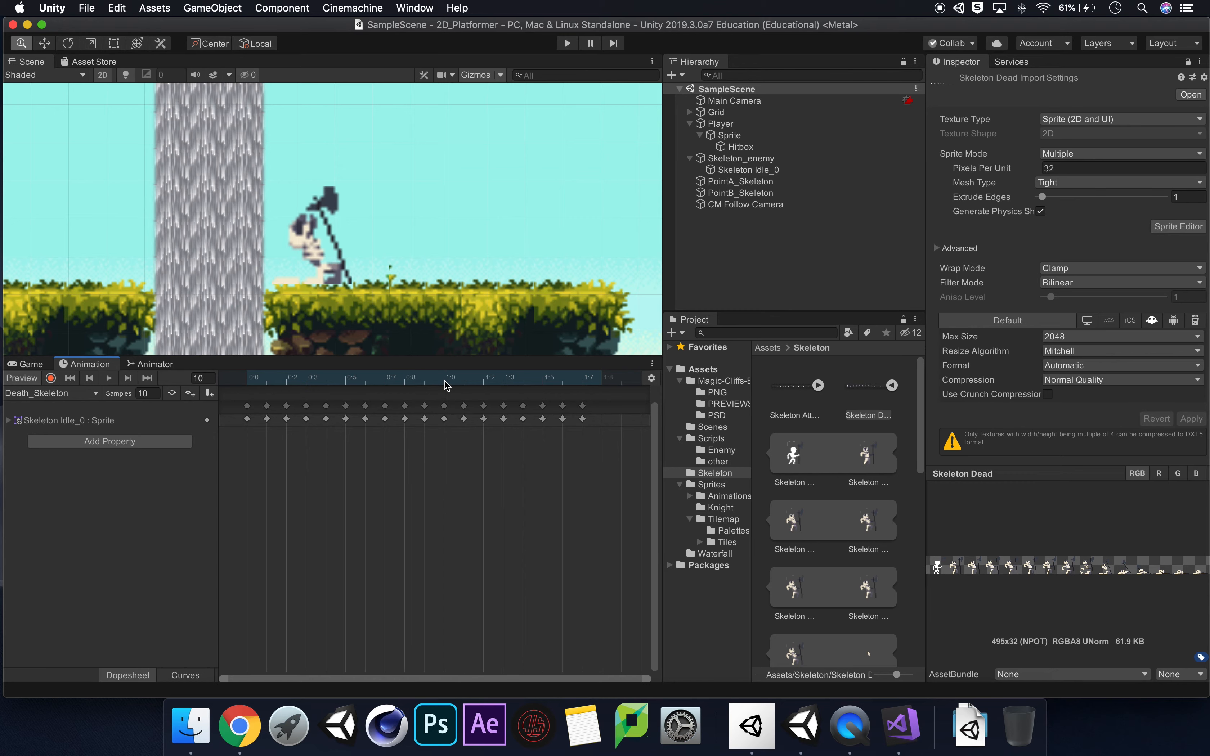
{"action": "left_click", "coordinate": [461, 384]}
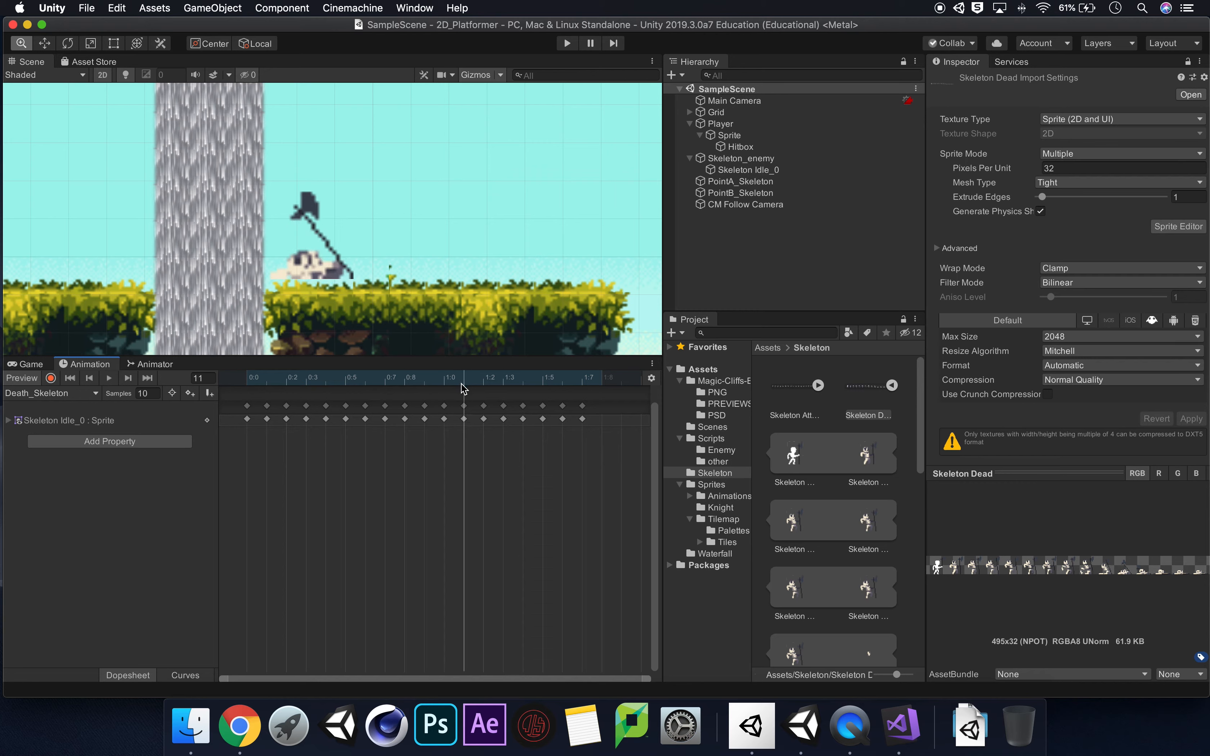
{"action": "left_click", "coordinate": [488, 381]}
{"action": "left_click", "coordinate": [502, 383]}
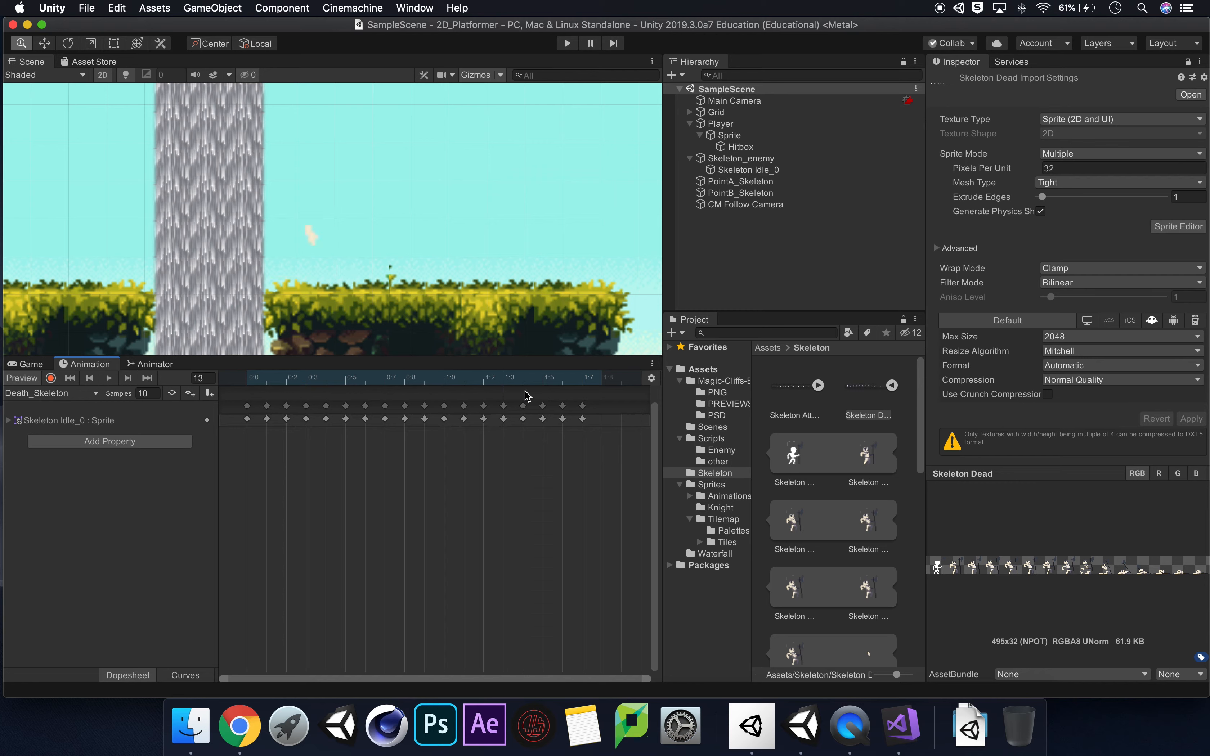
{"action": "left_click", "coordinate": [504, 407]}
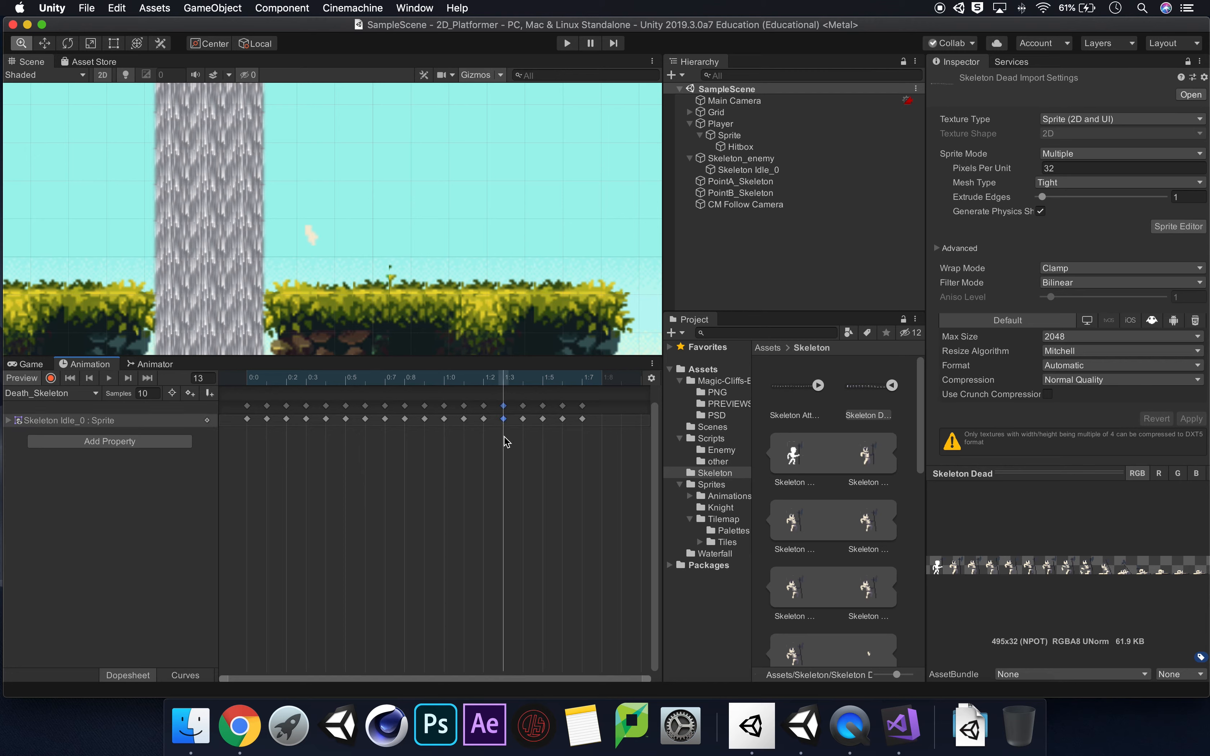
{"action": "left_click_drag", "start_coordinate": [583, 466], "coordinate": [508, 419]}
{"action": "left_click", "coordinate": [530, 460]}
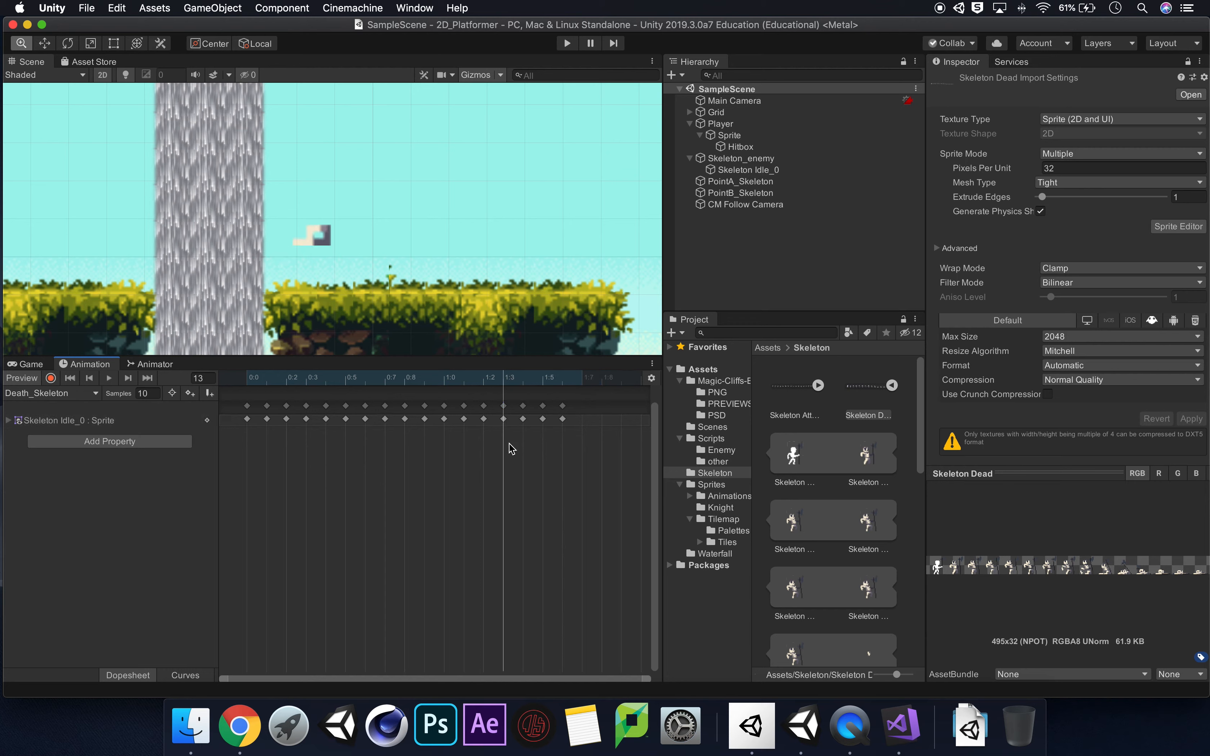
Delete the second sprite fragment's keyframe, now at frame 13, and shift the remaining keyframes to start at frame 13.
{"action": "left_click", "coordinate": [522, 384]}
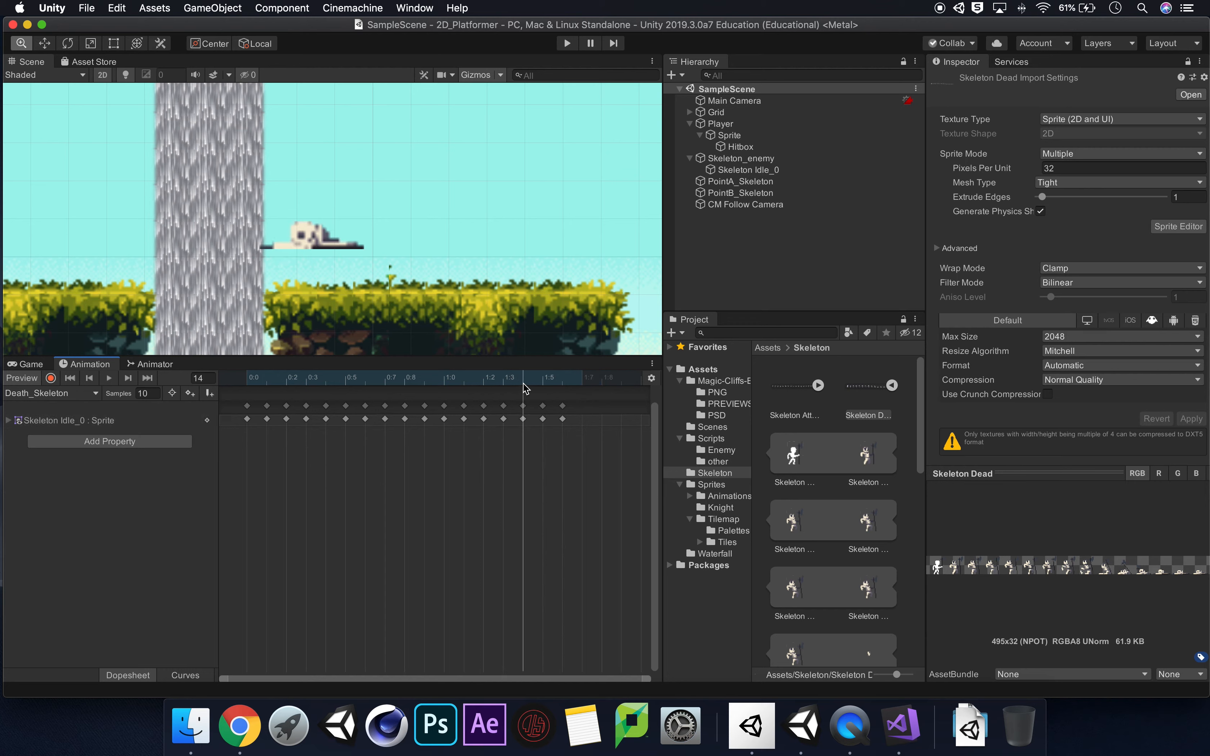
{"action": "left_click", "coordinate": [541, 385]}
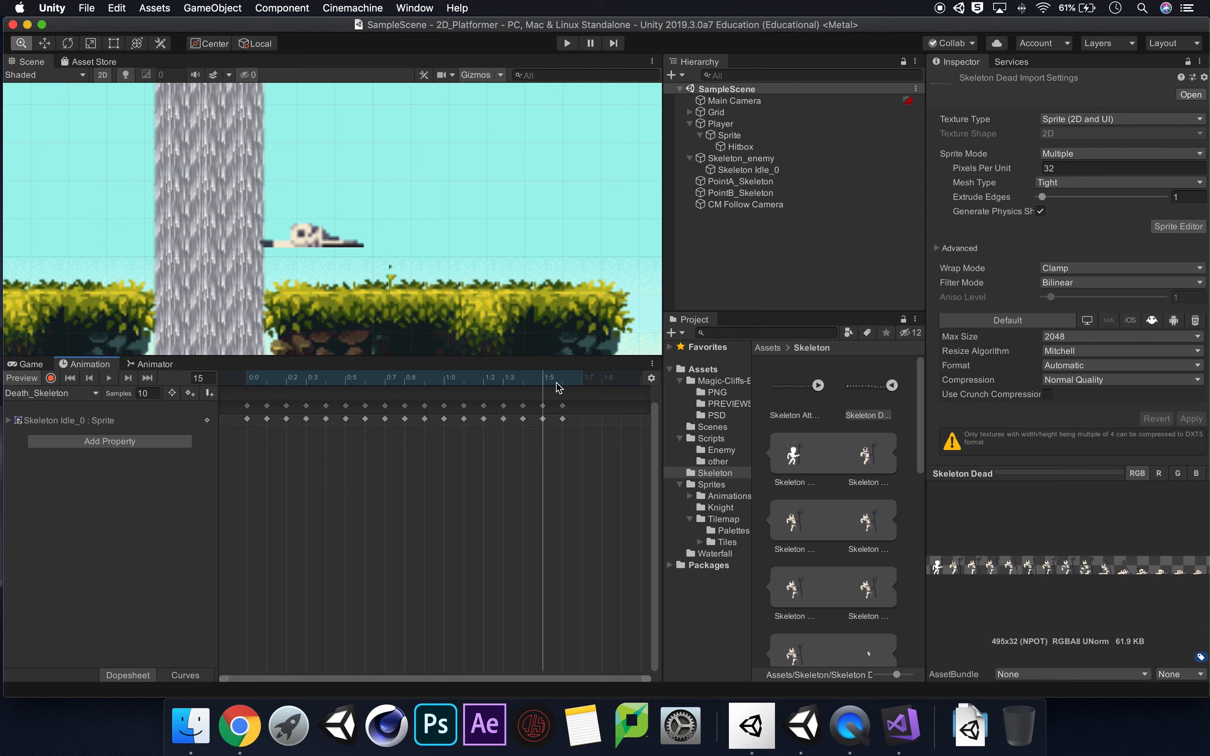
{"action": "left_click", "coordinate": [560, 382]}
{"action": "left_click", "coordinate": [502, 383]}
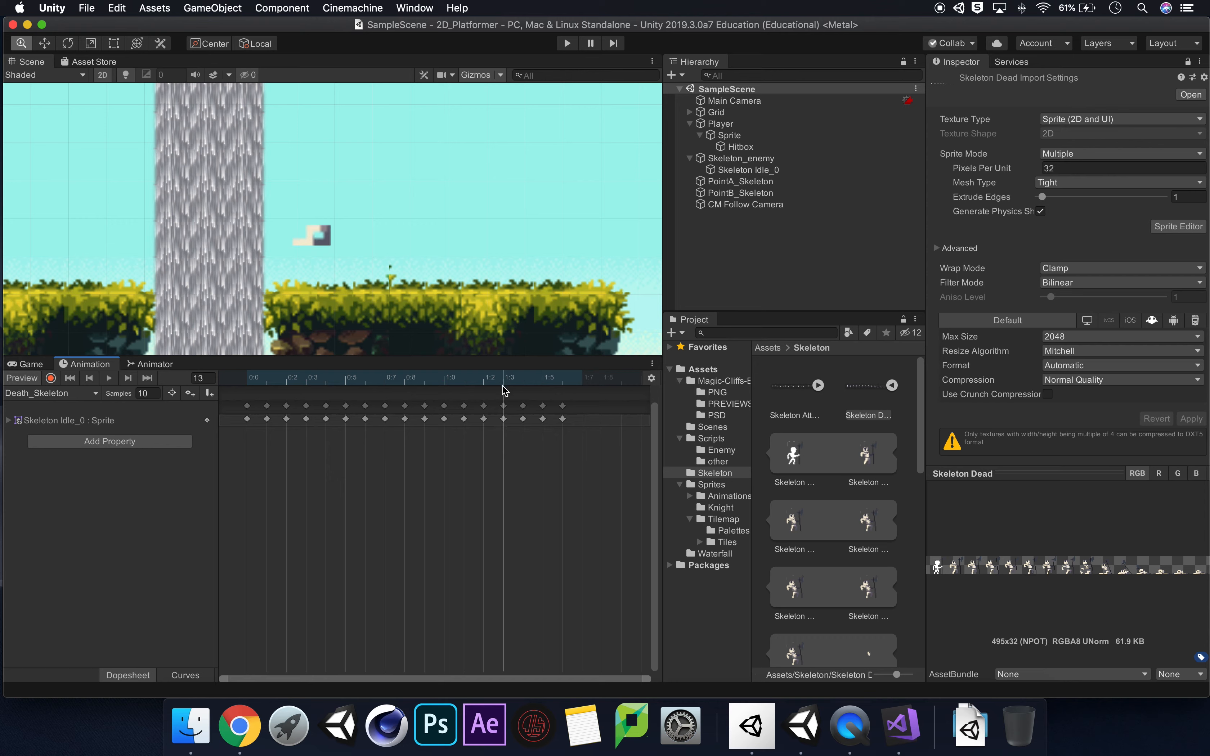
{"action": "left_click", "coordinate": [504, 419]}
{"action": "key", "text": "Delete"}
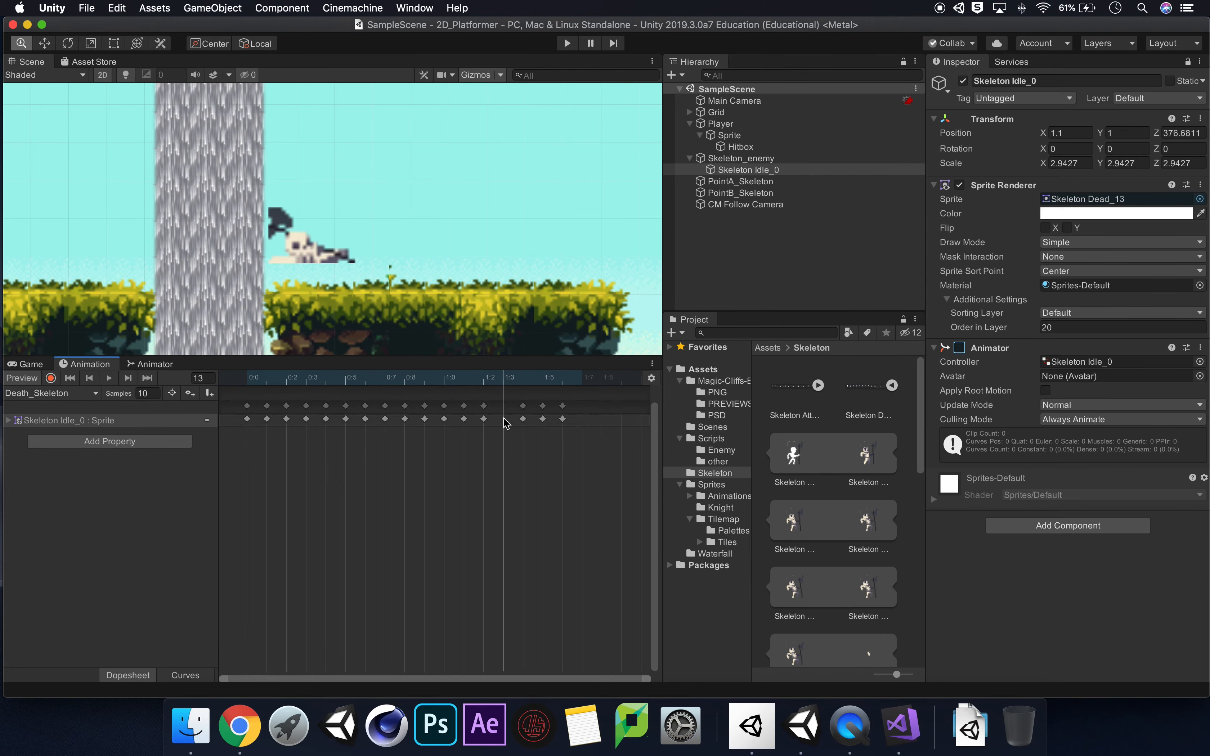
{"action": "left_click_drag", "start_coordinate": [570, 451], "coordinate": [507, 422]}
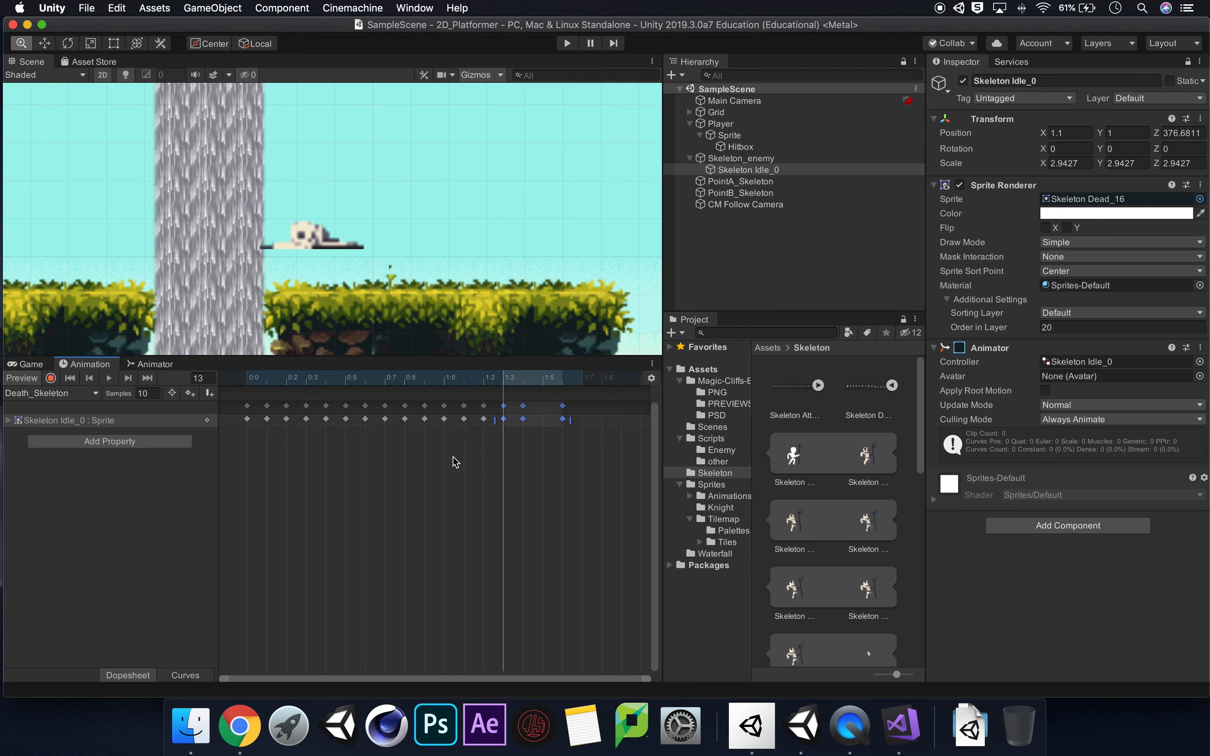
Move the last sprite keyframe to frame 15 to close the gap and preview the Death_Skeleton playback.
{"action": "left_click", "coordinate": [434, 455]}
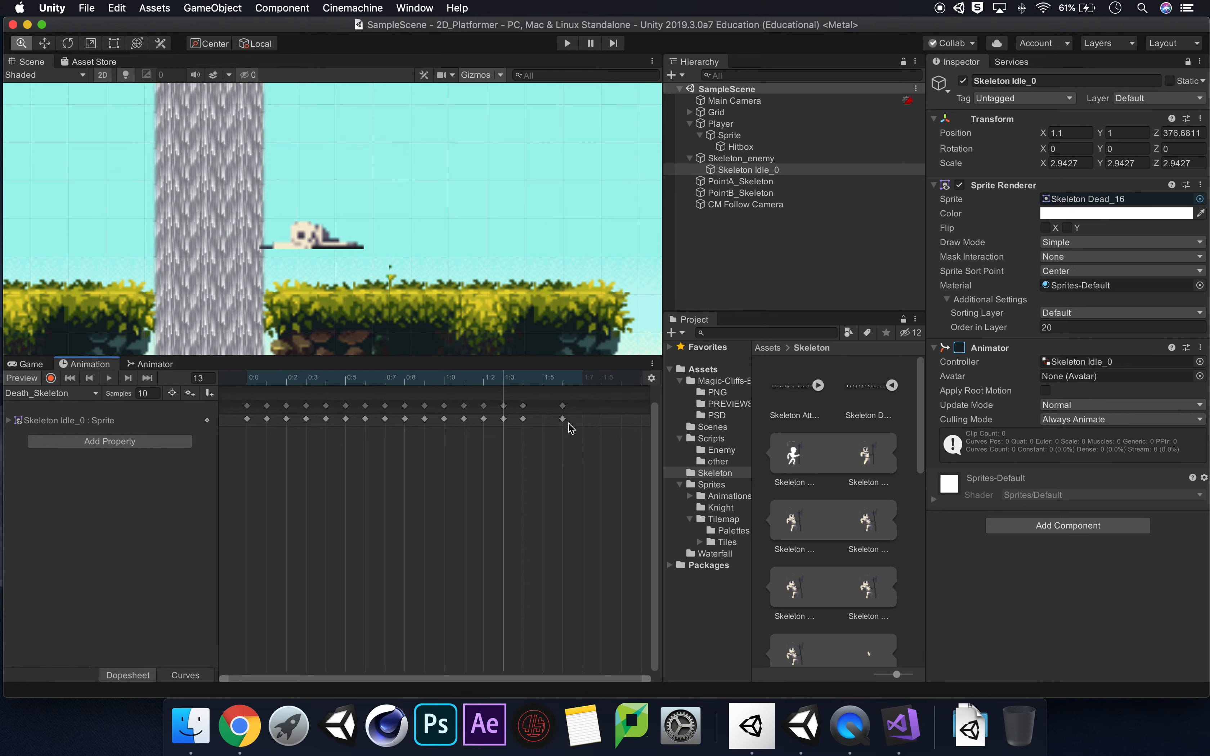
{"action": "left_click_drag", "start_coordinate": [564, 440], "coordinate": [543, 421]}
{"action": "left_click", "coordinate": [551, 437]}
{"action": "left_click", "coordinate": [117, 382]}
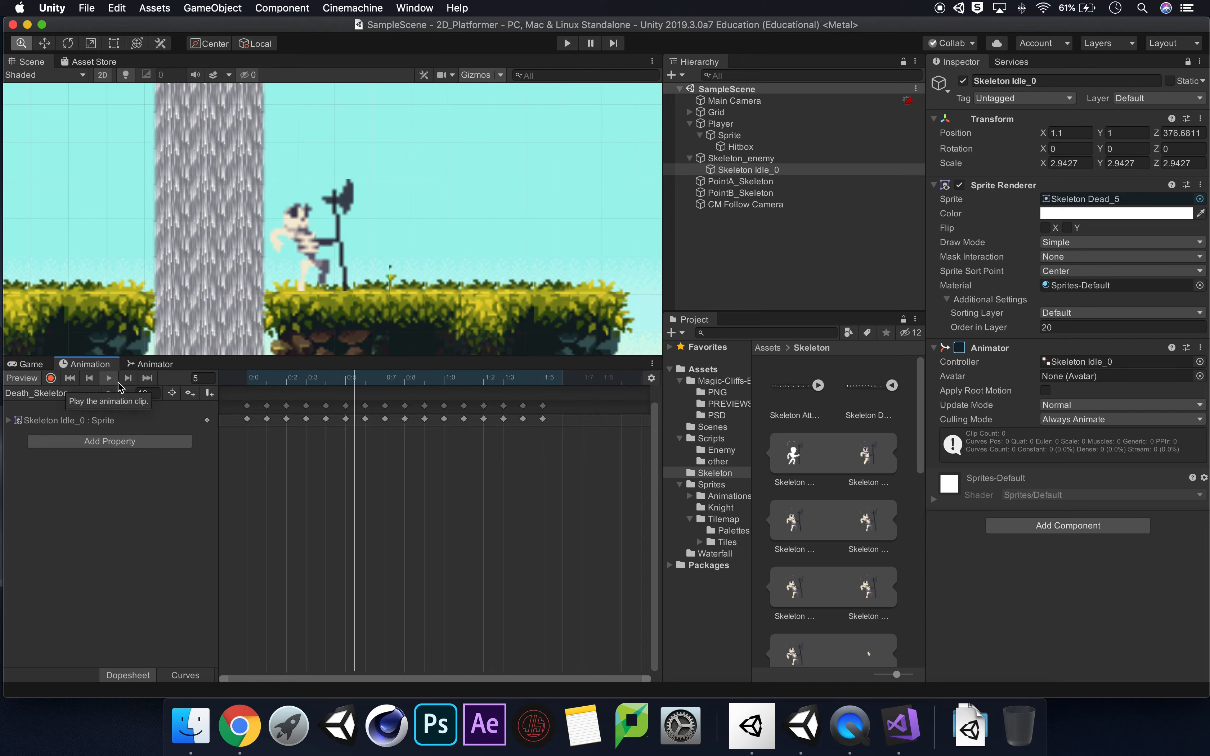
{"action": "left_click", "coordinate": [112, 381]}
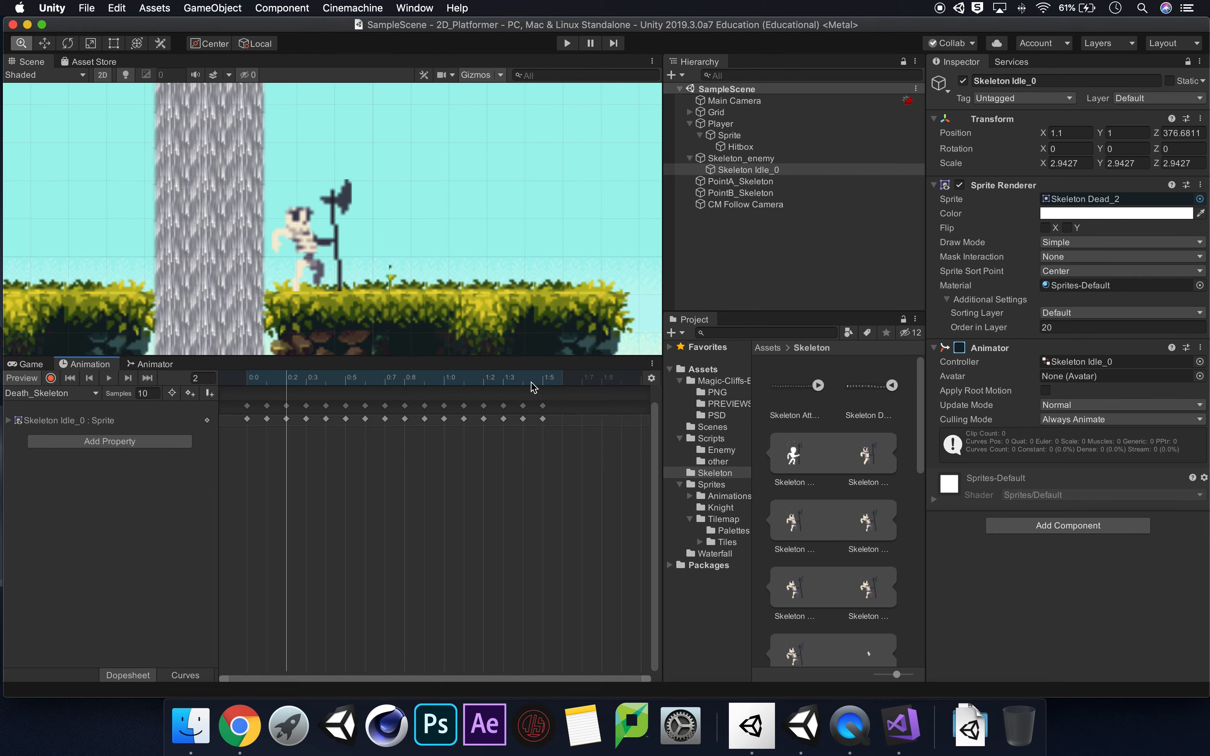
Examine the skeleton's height above the ground on frames 8 to 15 and replay the clip.
{"action": "left_click", "coordinate": [540, 383]}
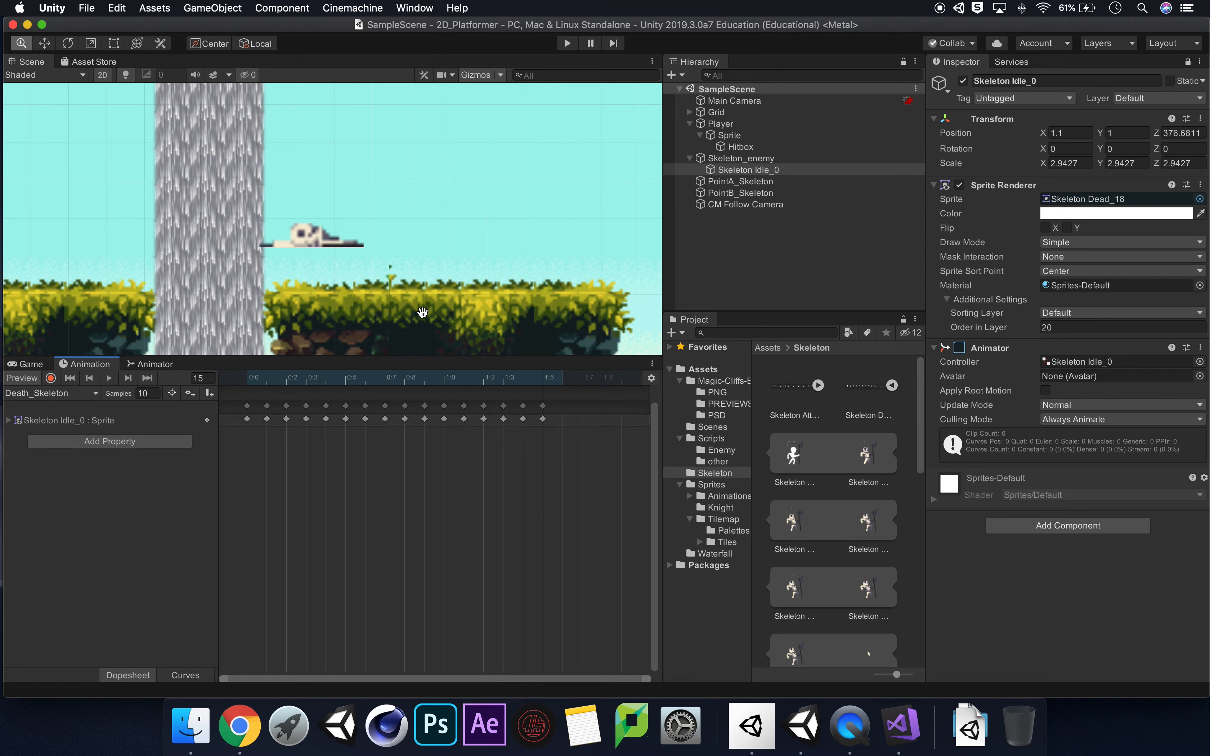
{"action": "left_click", "coordinate": [464, 419]}
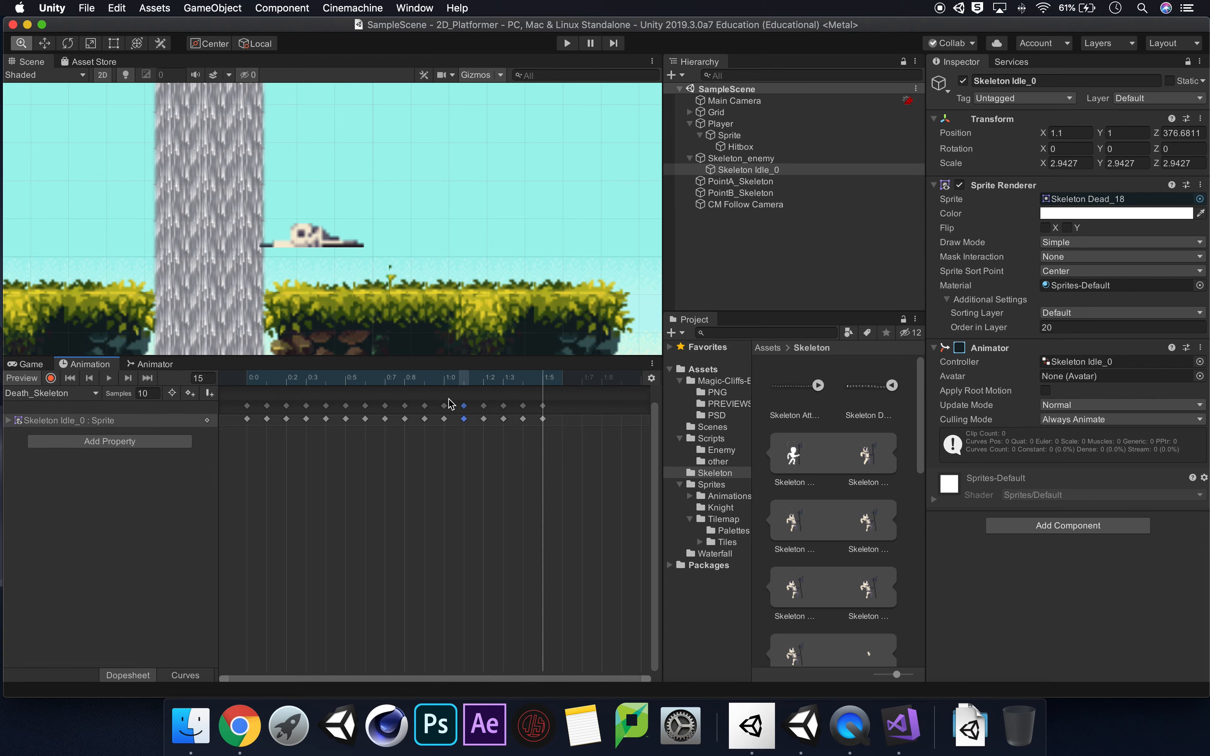
{"action": "left_click", "coordinate": [482, 384]}
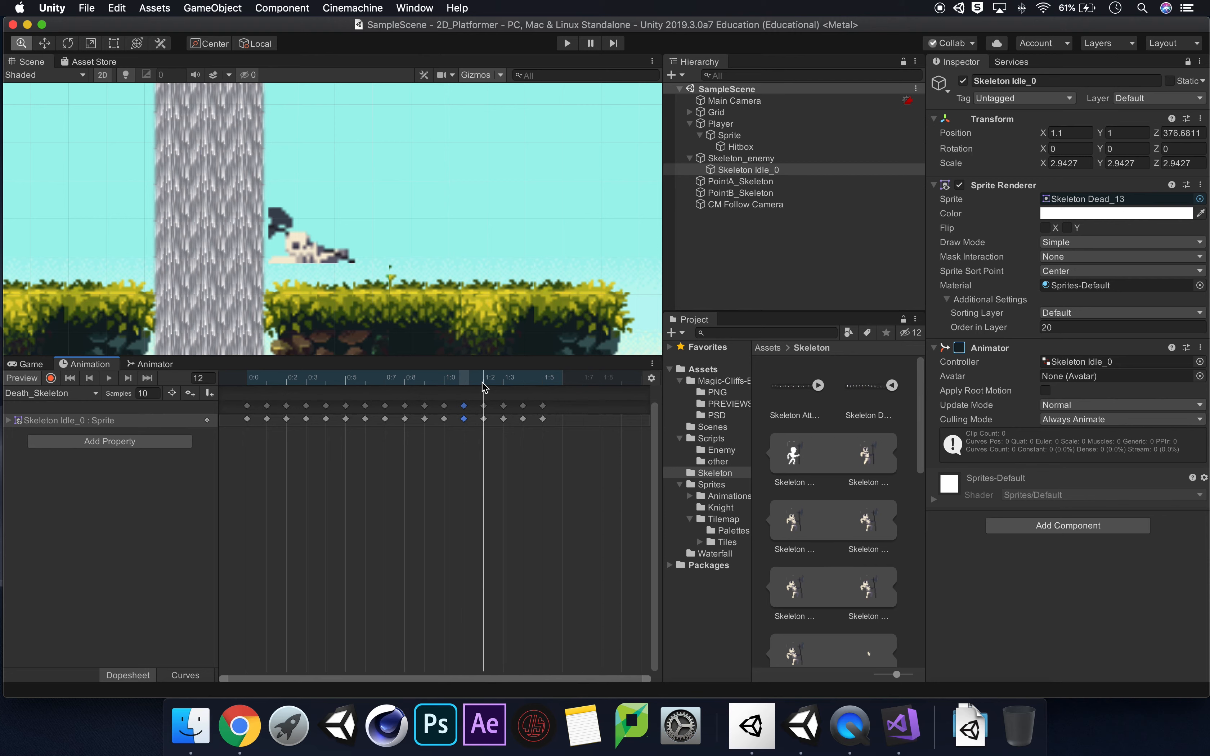
{"action": "left_click", "coordinate": [409, 383]}
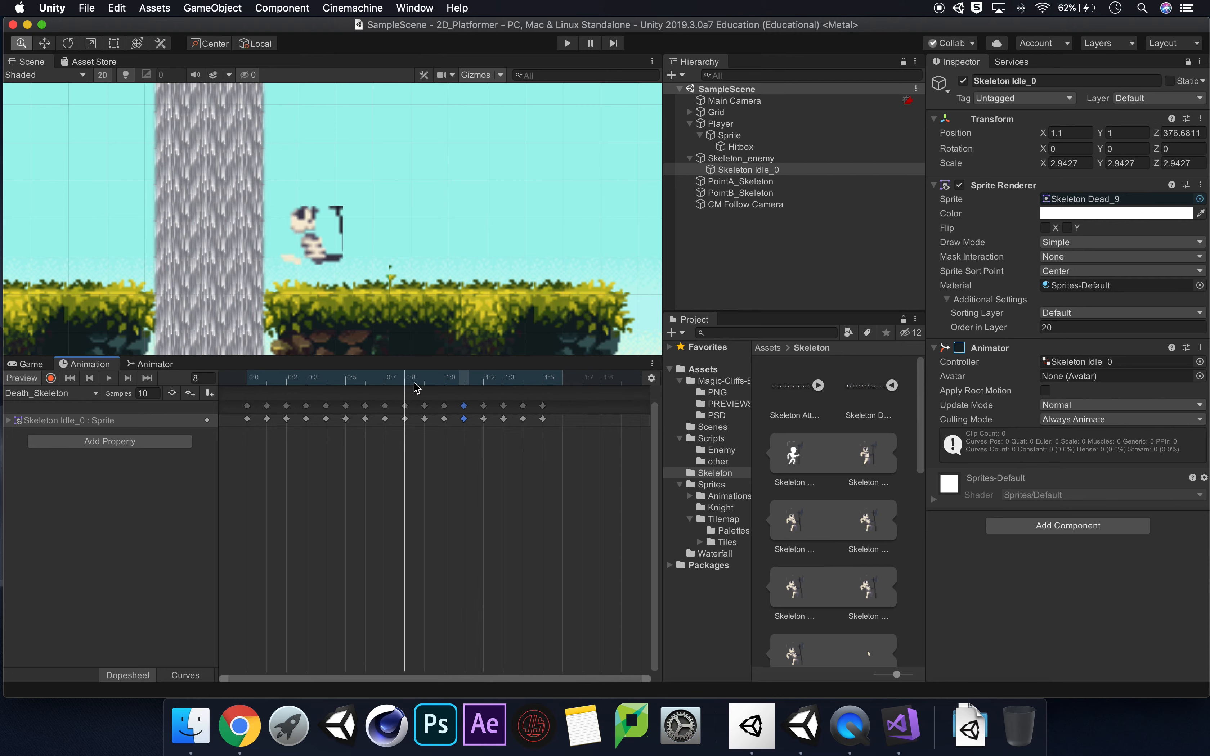
{"action": "left_click", "coordinate": [110, 379]}
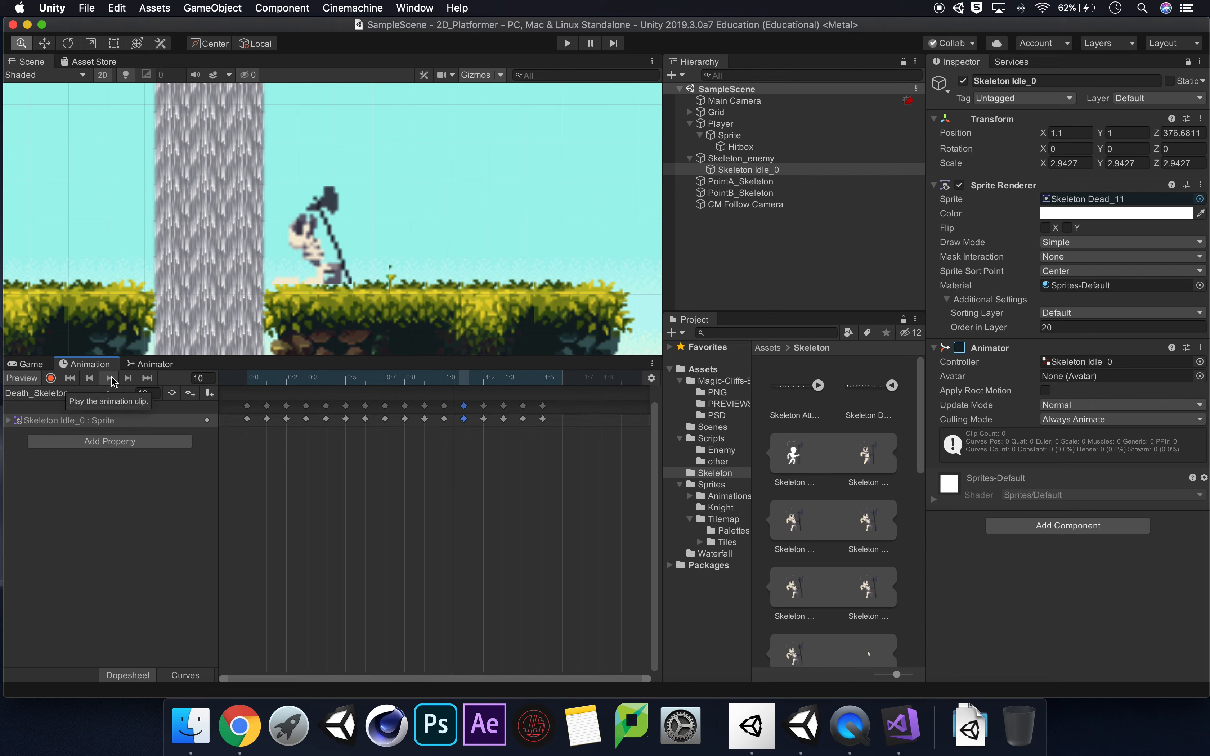
{"action": "left_click", "coordinate": [112, 378]}
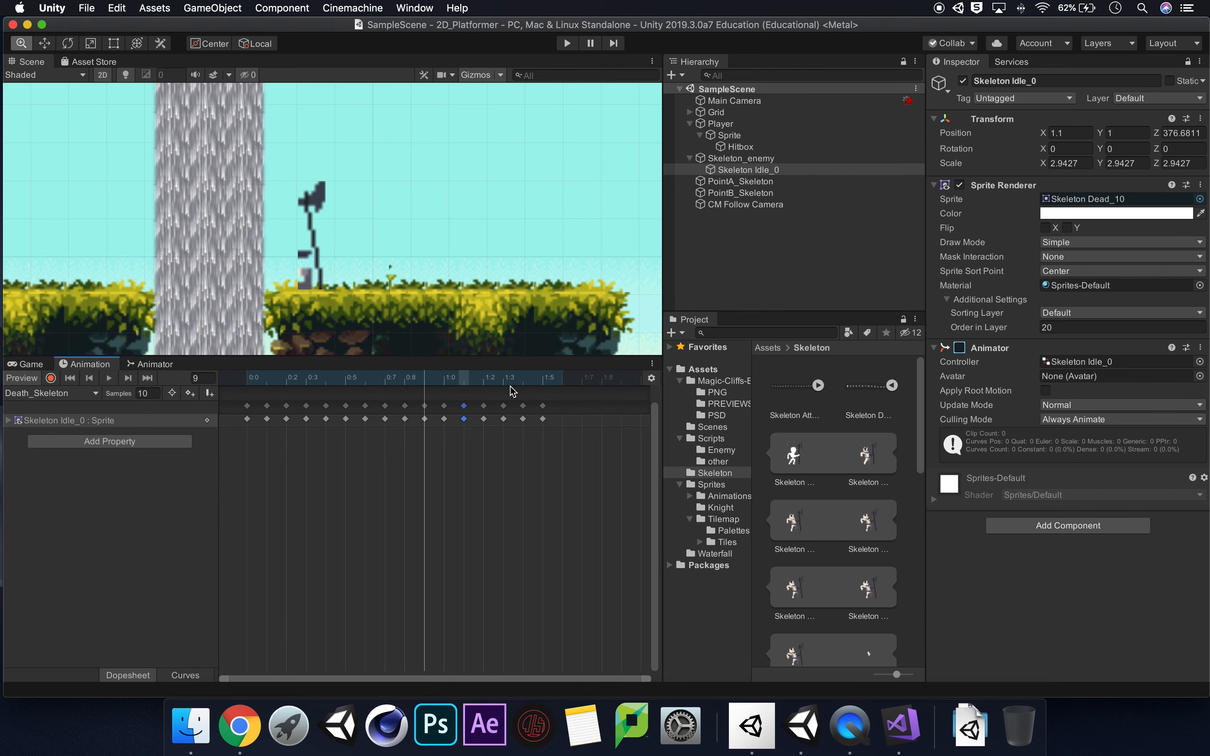
{"action": "left_click", "coordinate": [444, 383]}
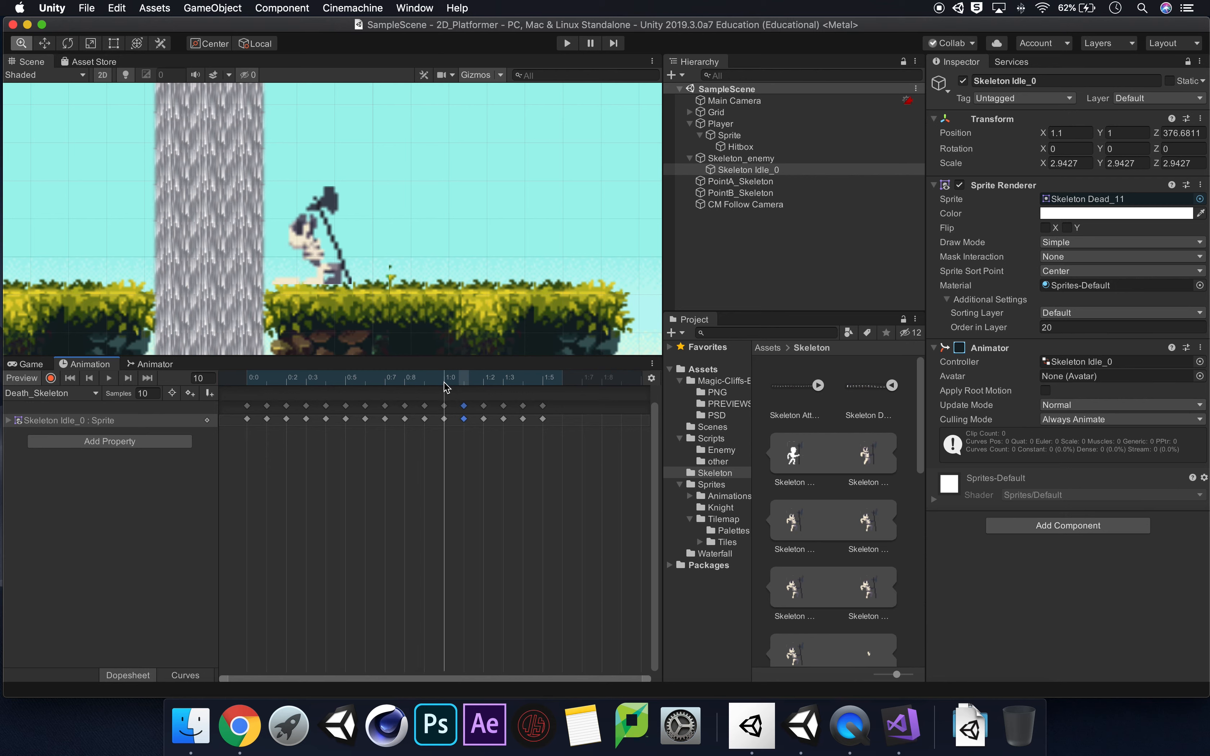
{"action": "left_click", "coordinate": [462, 384]}
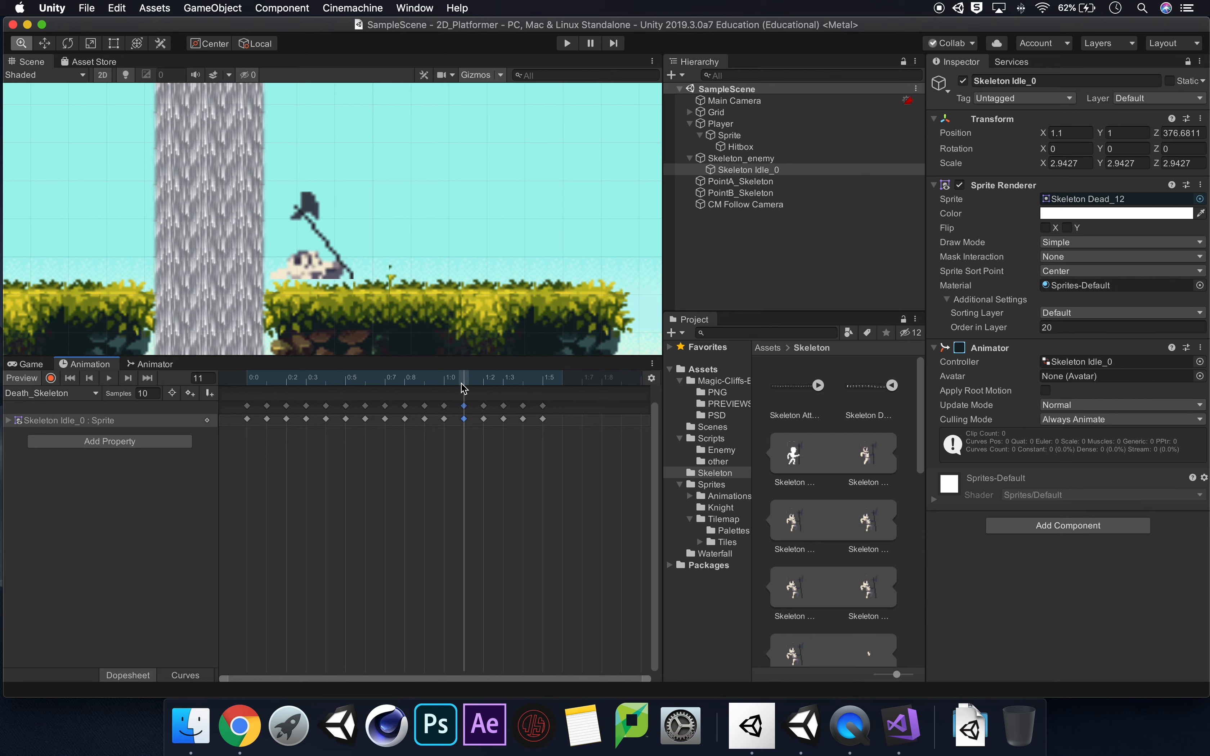
Start keyframe recording and lower the skeleton sprite to Y 0.62 at frame 11 and Y 0.18 at frame 12.
{"action": "left_click", "coordinate": [51, 380]}
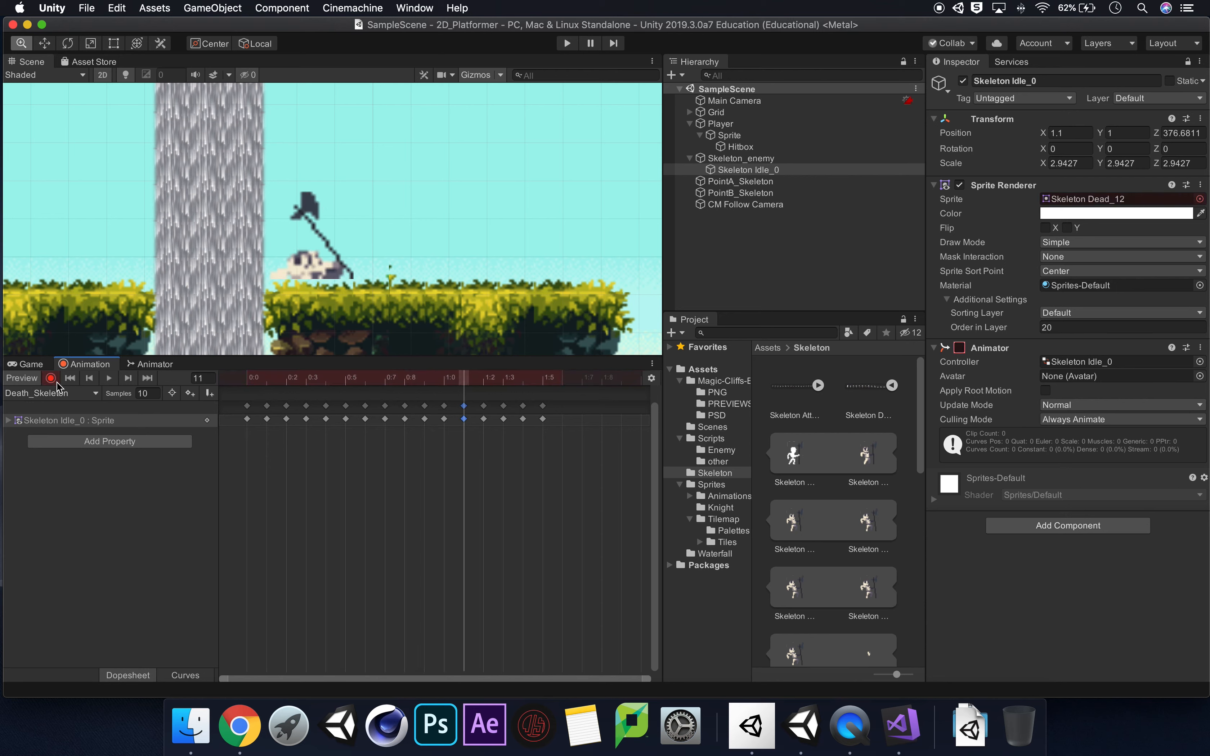
{"action": "left_click", "coordinate": [46, 44]}
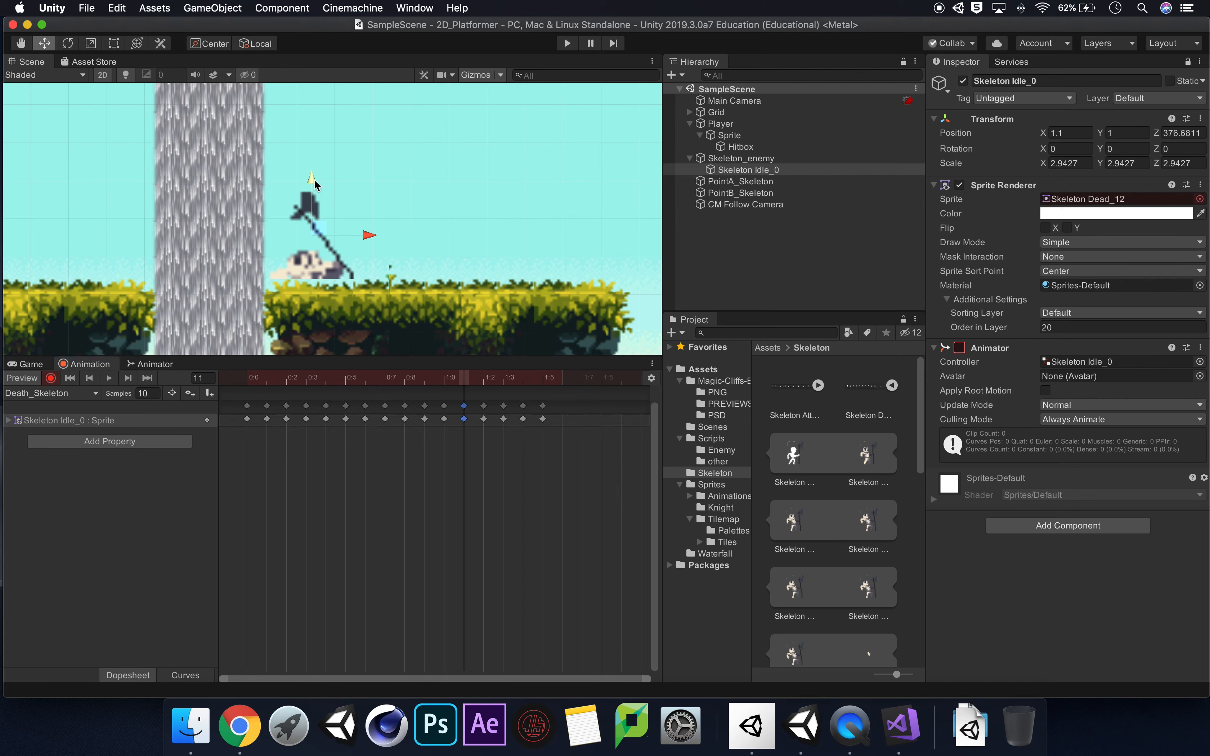
{"action": "left_click_drag", "start_coordinate": [315, 180], "coordinate": [315, 194]}
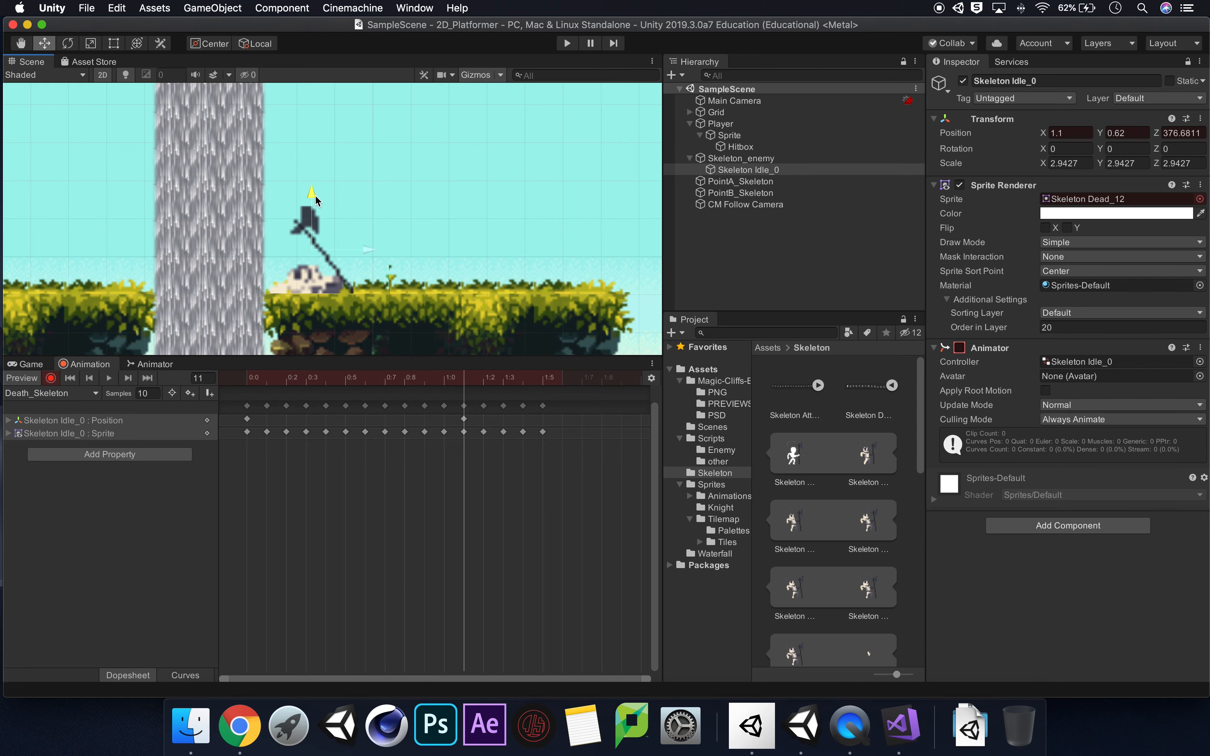
{"action": "left_click", "coordinate": [489, 385]}
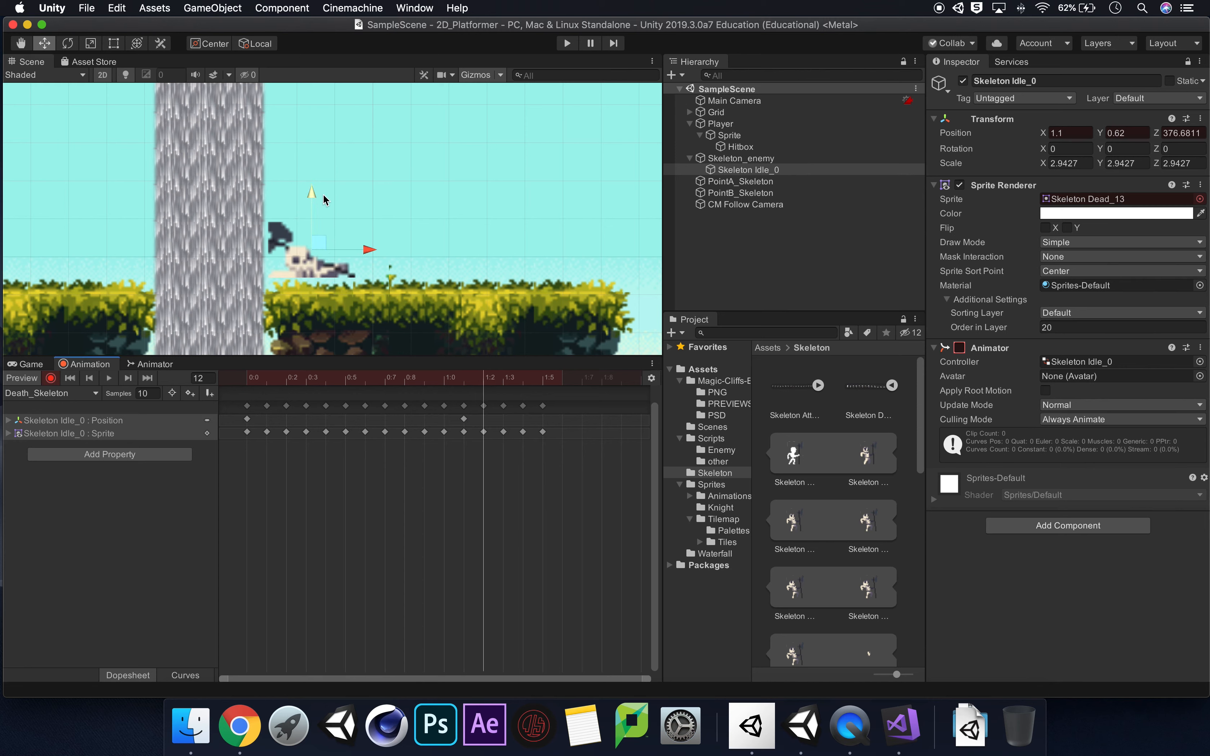
{"action": "left_click_drag", "start_coordinate": [312, 196], "coordinate": [313, 212]}
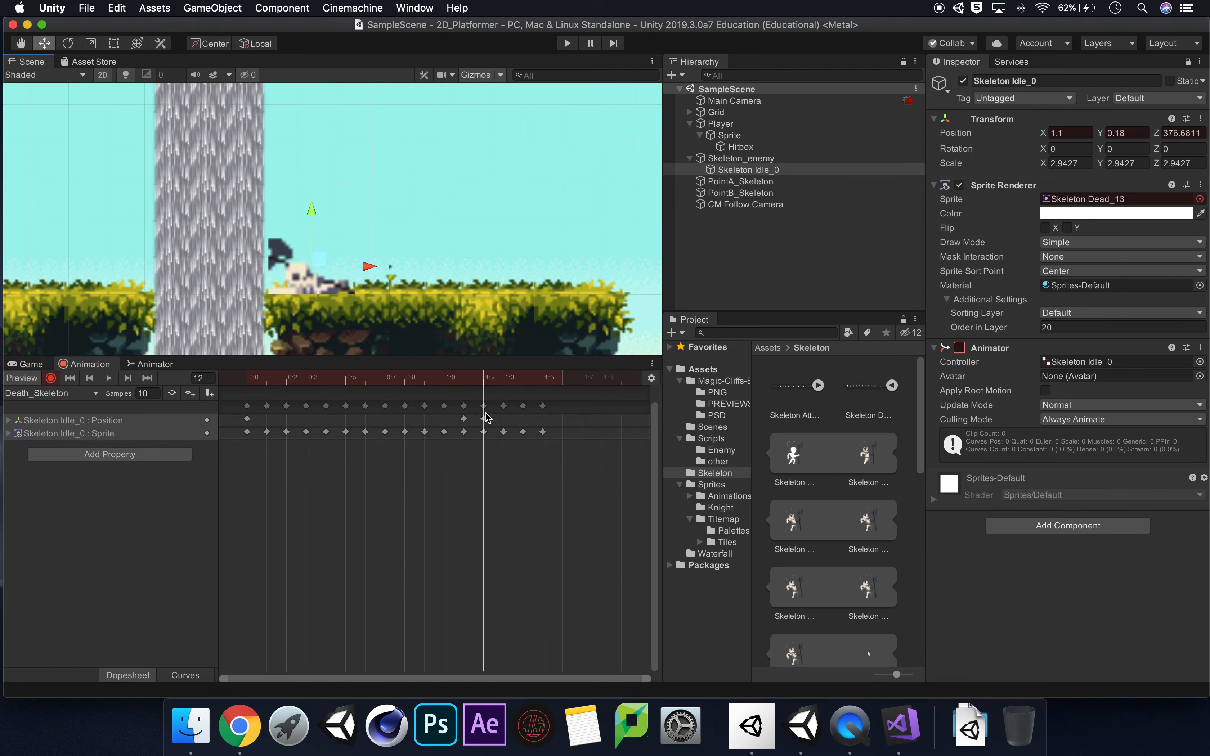
Lower the skeleton sprite to Y -0.16 at frame 13 and Y -0.22 at frame 14, and stop recording.
{"action": "left_click", "coordinate": [505, 391]}
{"action": "left_click", "coordinate": [505, 383]}
{"action": "left_click_drag", "start_coordinate": [314, 214], "coordinate": [313, 229]}
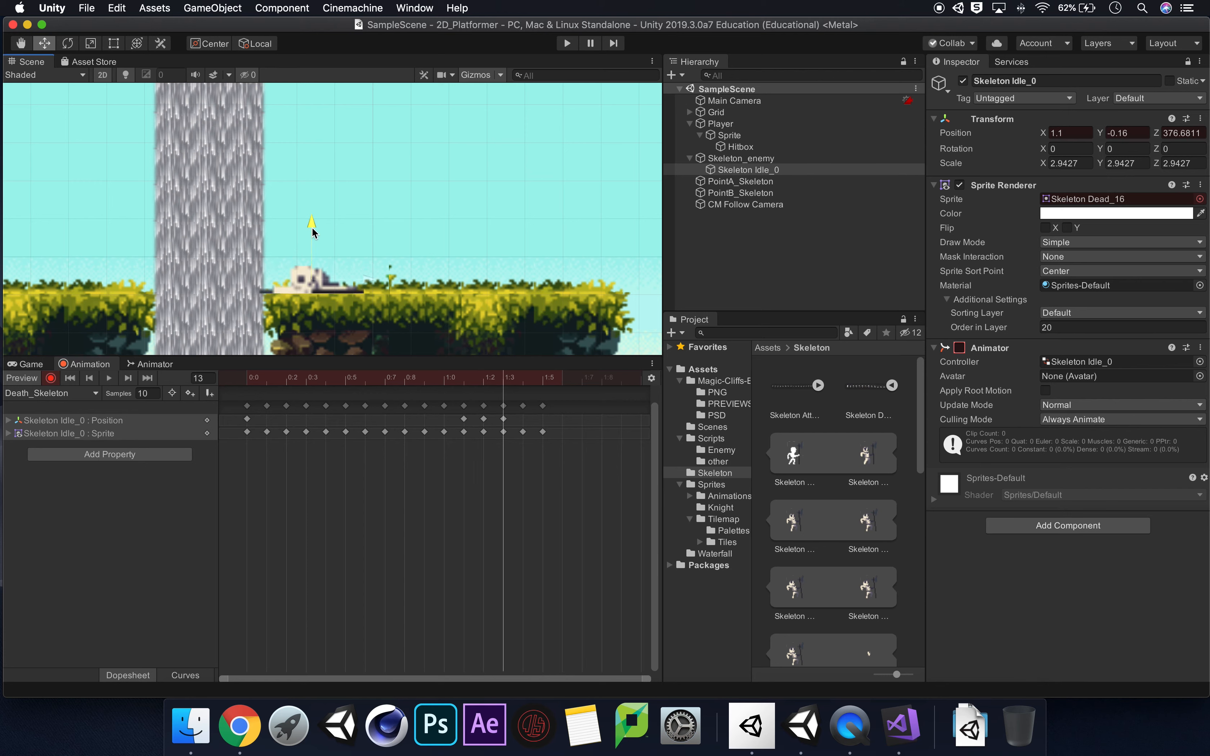
{"action": "left_click", "coordinate": [522, 383]}
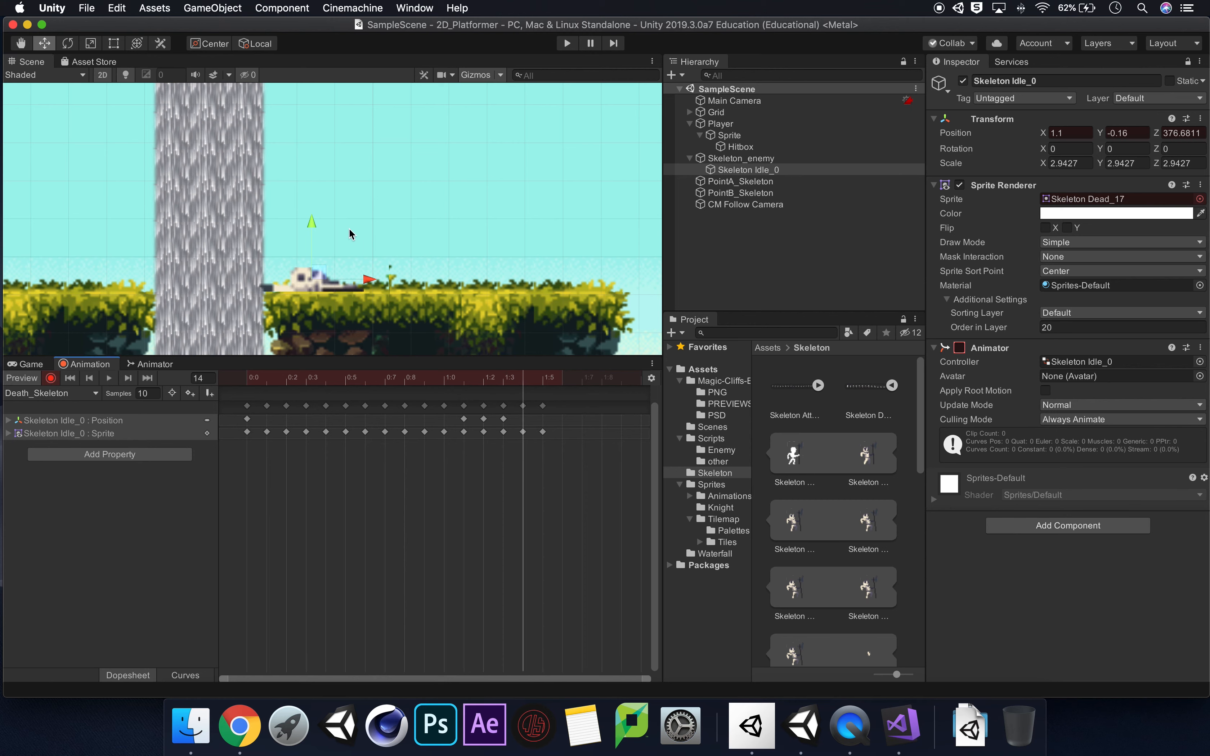
{"action": "left_click_drag", "start_coordinate": [315, 221], "coordinate": [315, 224]}
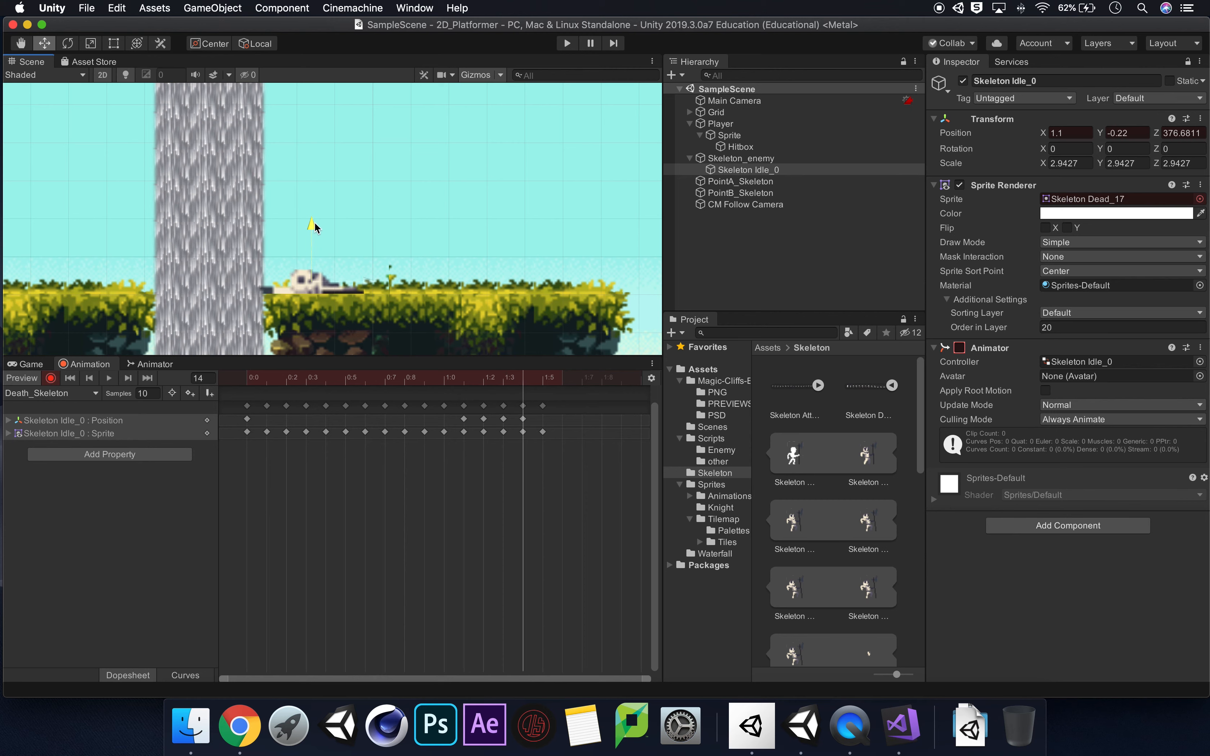
{"action": "left_click", "coordinate": [543, 383]}
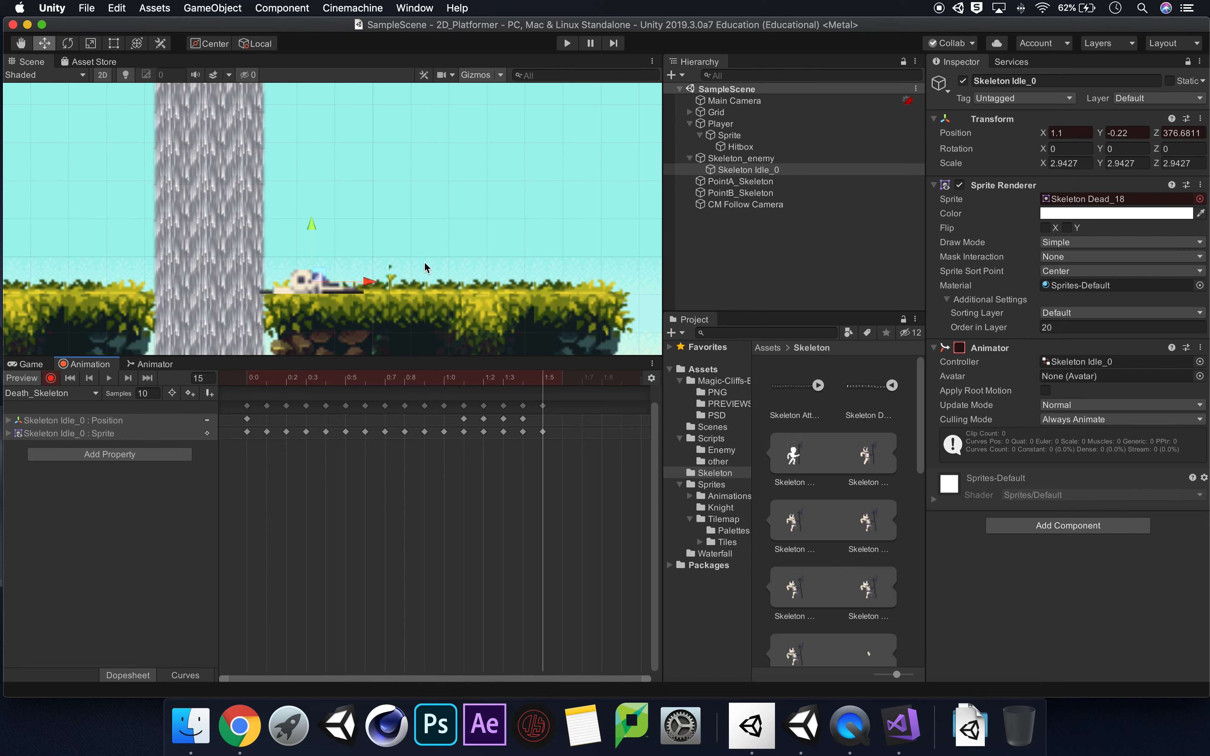
{"action": "left_click", "coordinate": [51, 378]}
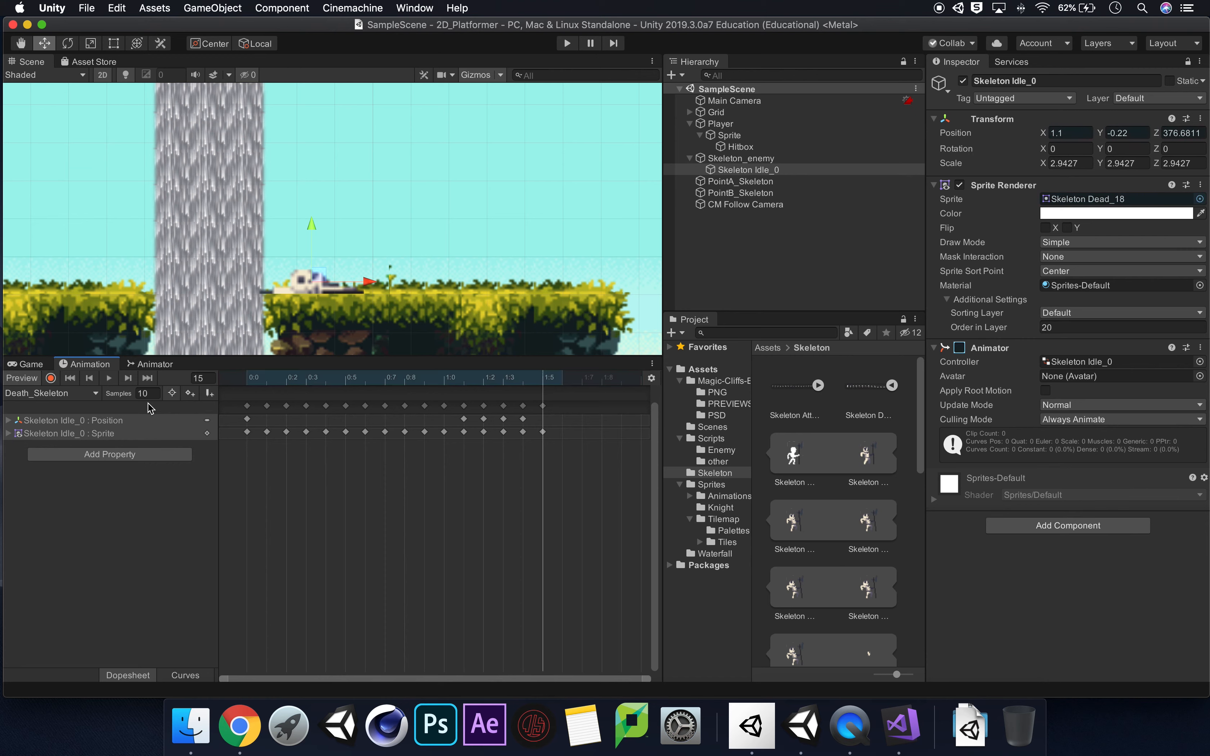
Preview the clip, delete the position keyframe at frame 0, and replay the animation.
{"action": "left_click", "coordinate": [107, 382]}
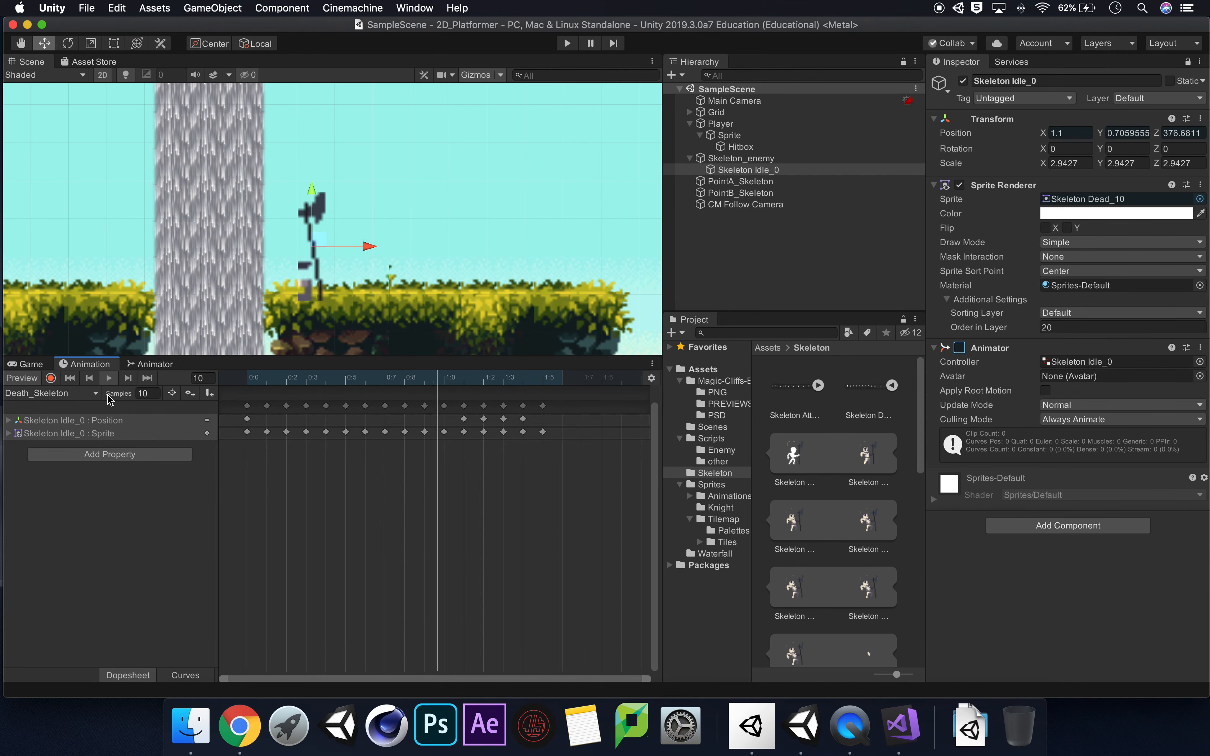
{"action": "left_click", "coordinate": [111, 378]}
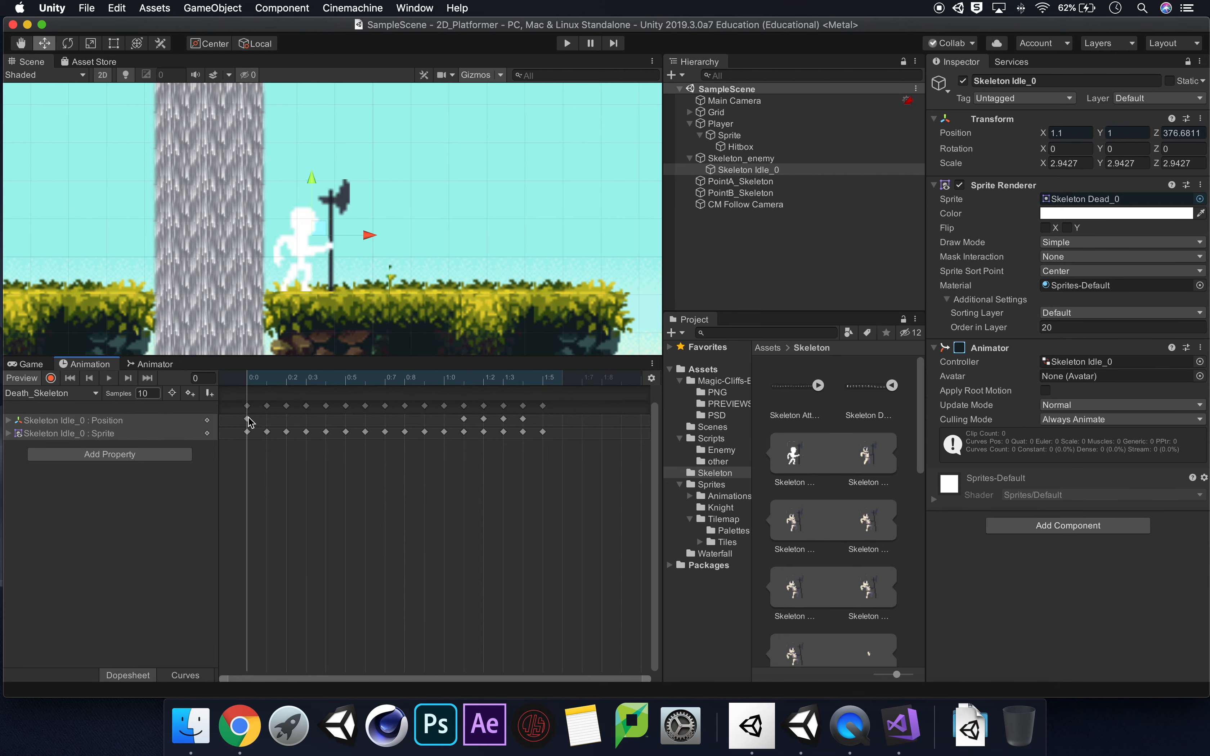
{"action": "left_click", "coordinate": [248, 419]}
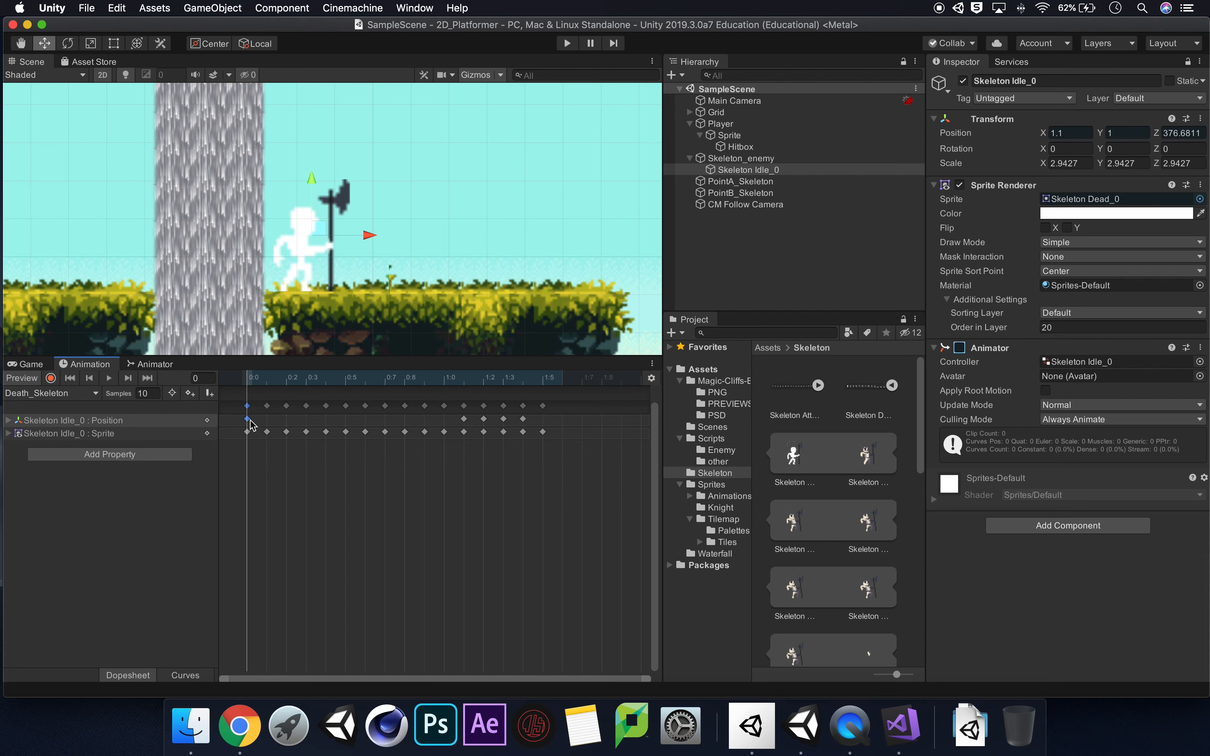
{"action": "key", "text": "Delete"}
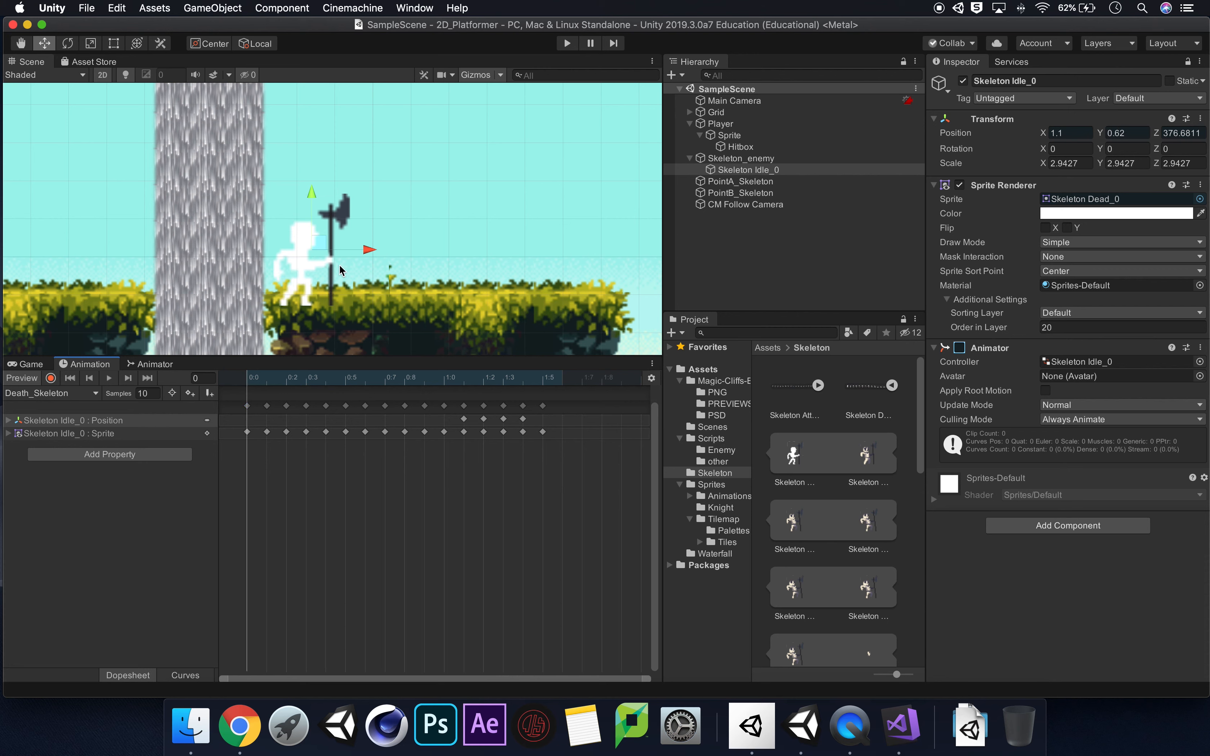
{"action": "left_click", "coordinate": [107, 379]}
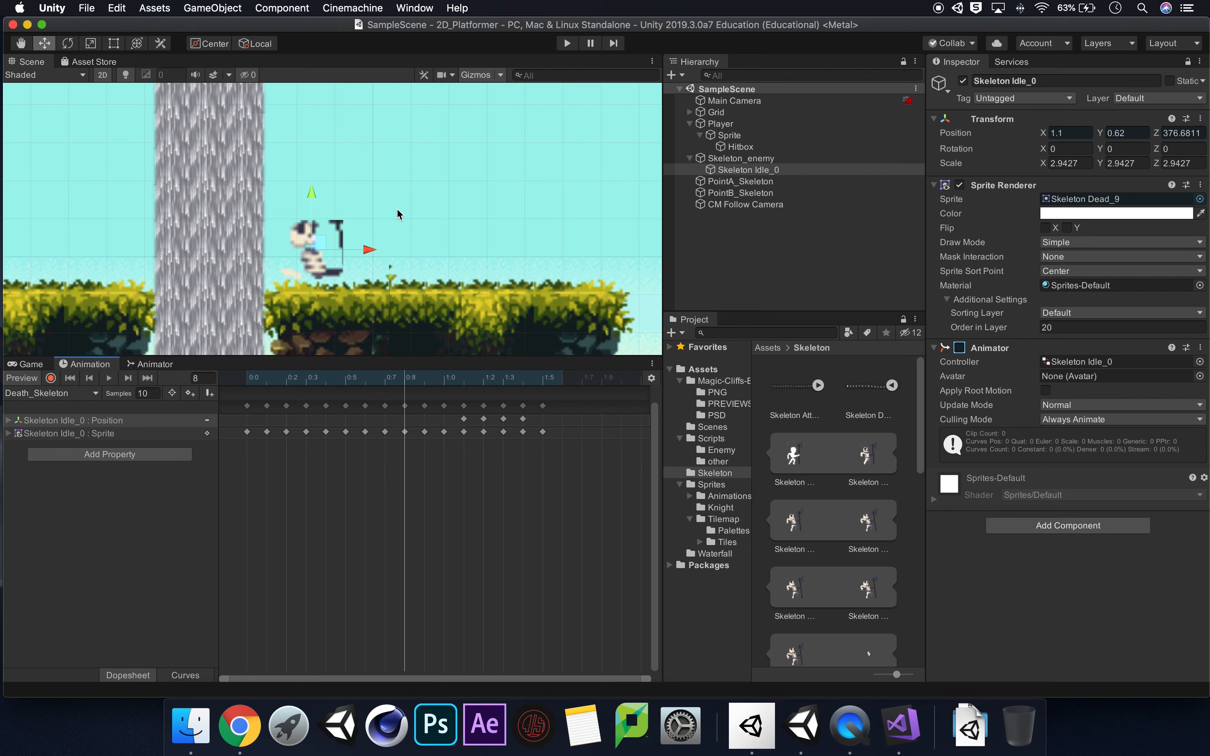
In the skeleton's animator graph, place the Death_Skeleton state above Any State and add a transition from Any State to it.
{"action": "left_click", "coordinate": [152, 364]}
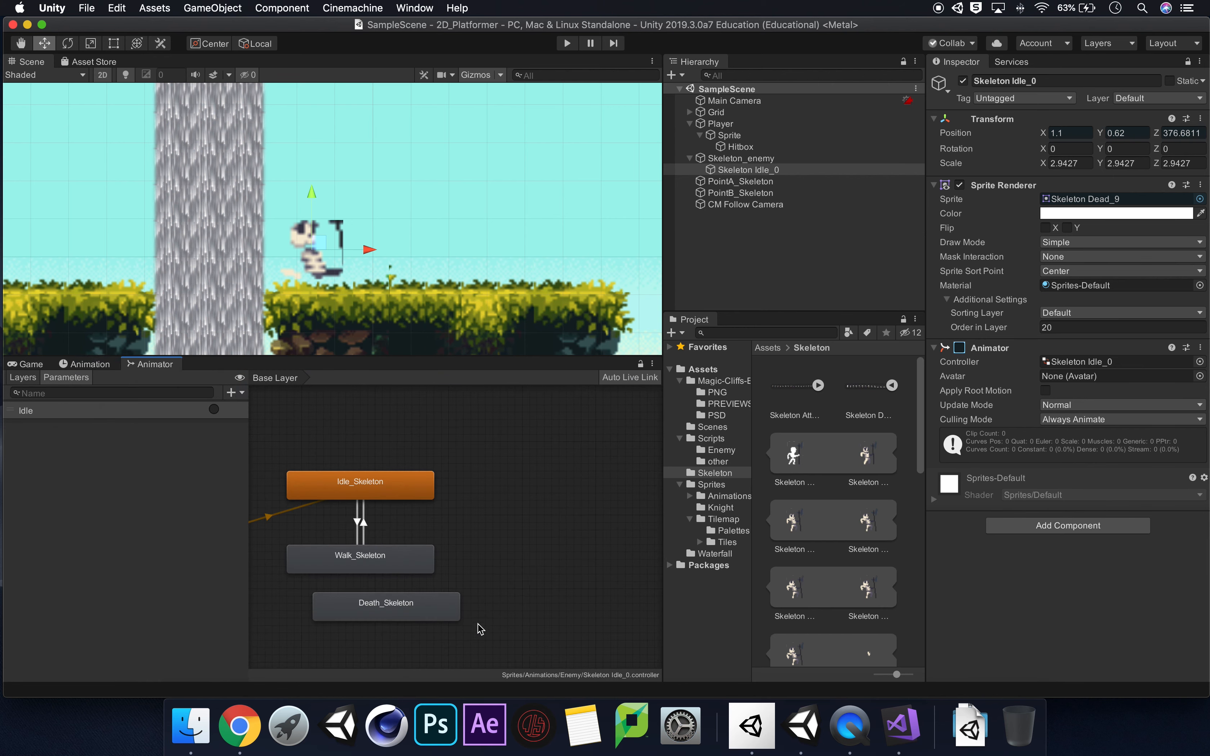
{"action": "left_click_drag", "start_coordinate": [495, 530], "coordinate": [642, 548], "text": "alt"}
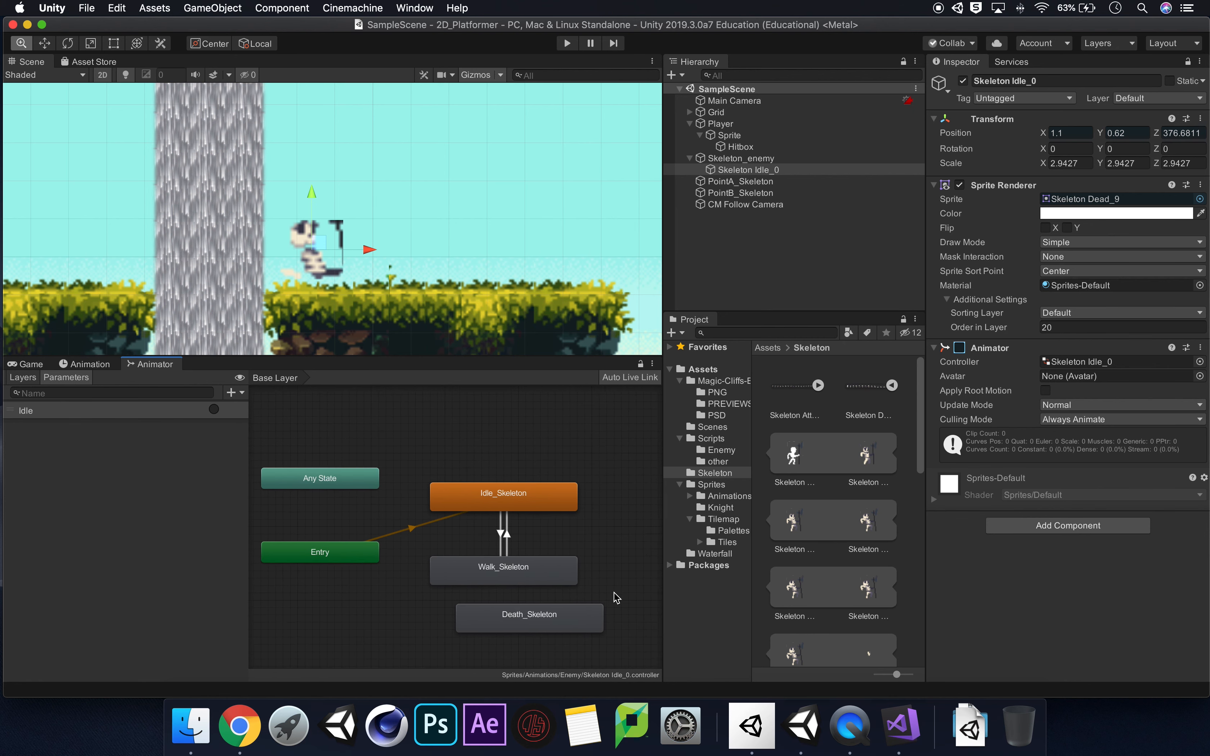
{"action": "left_click_drag", "start_coordinate": [580, 630], "coordinate": [390, 434]}
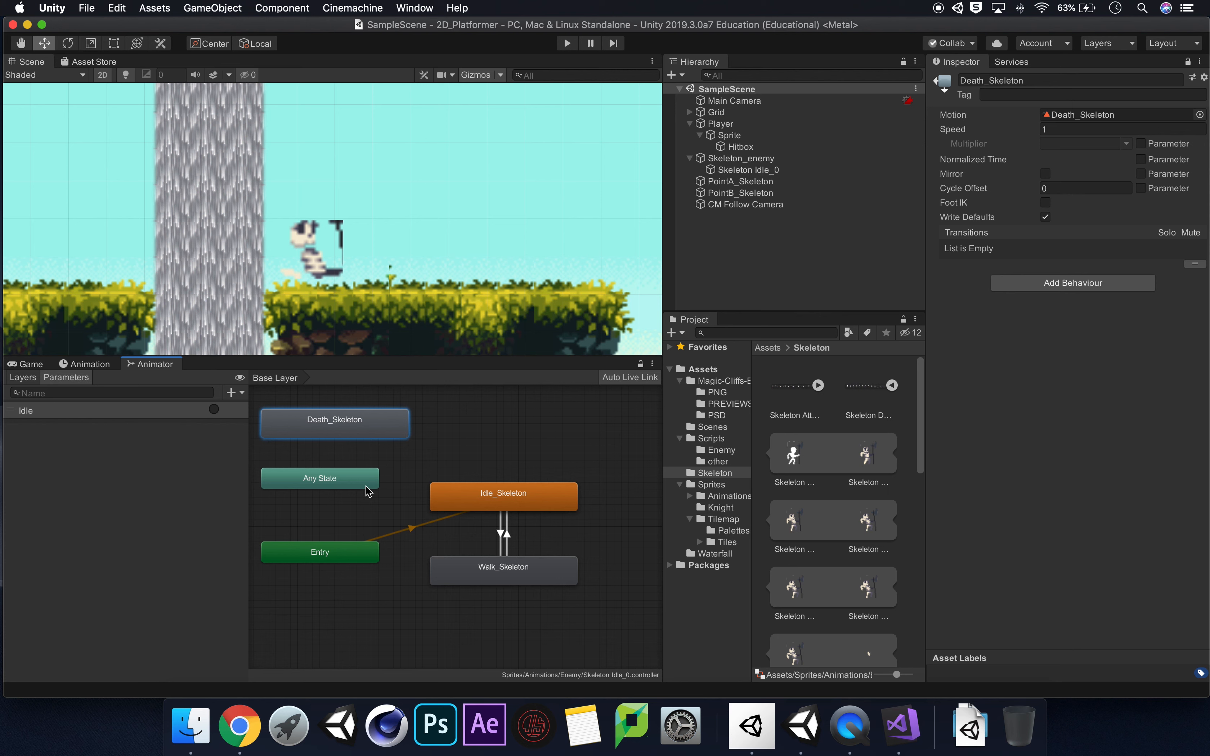
{"action": "right_click", "coordinate": [336, 481]}
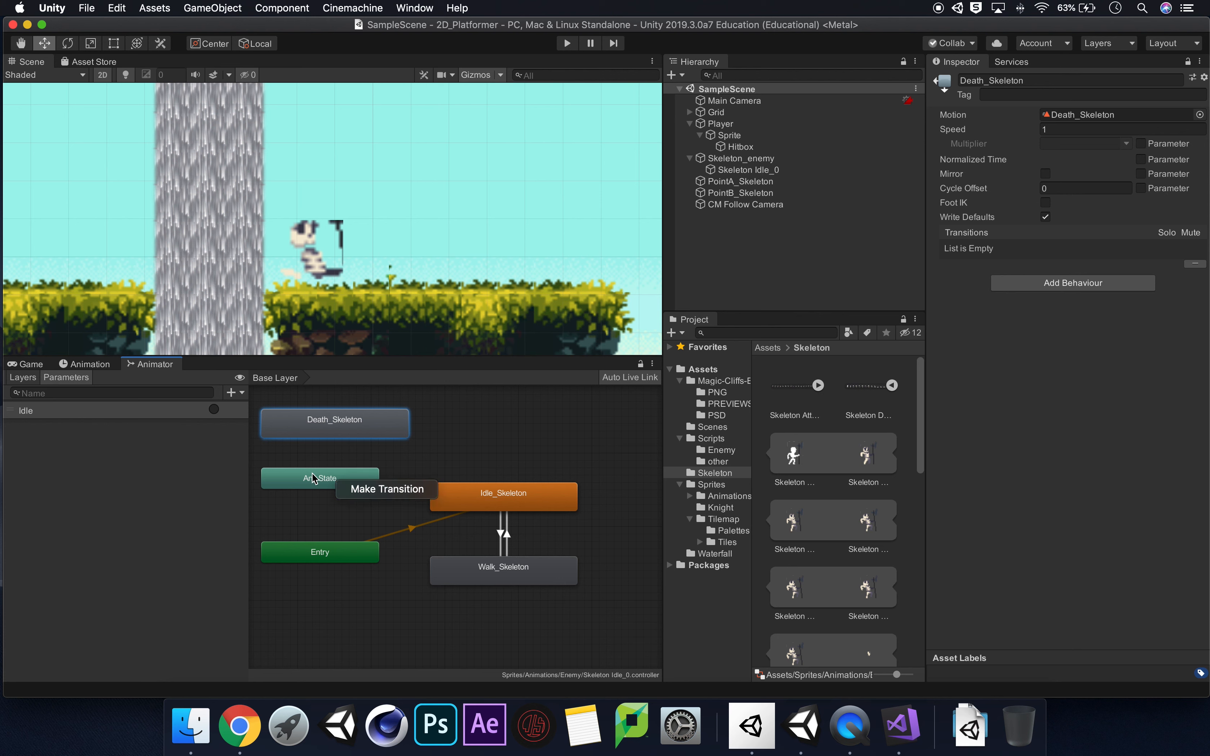
{"action": "left_click", "coordinate": [400, 488]}
{"action": "left_click", "coordinate": [356, 434]}
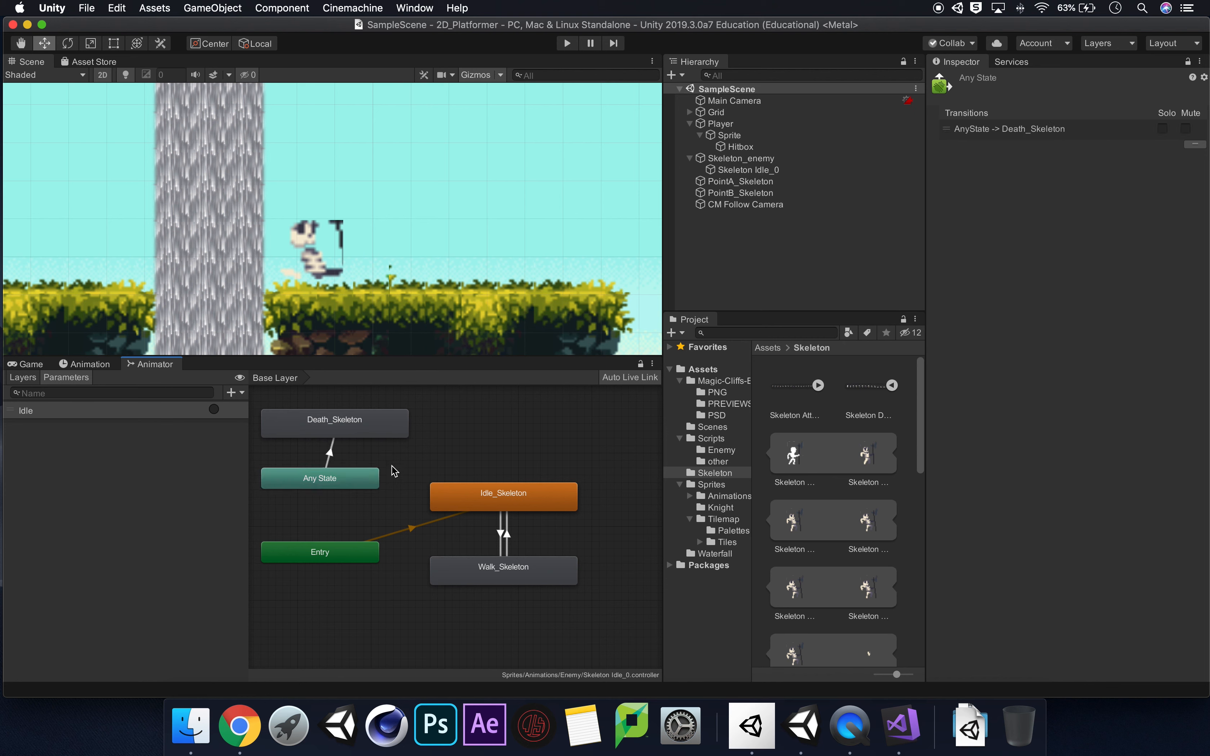
{"action": "left_click_drag", "start_coordinate": [381, 428], "coordinate": [367, 431]}
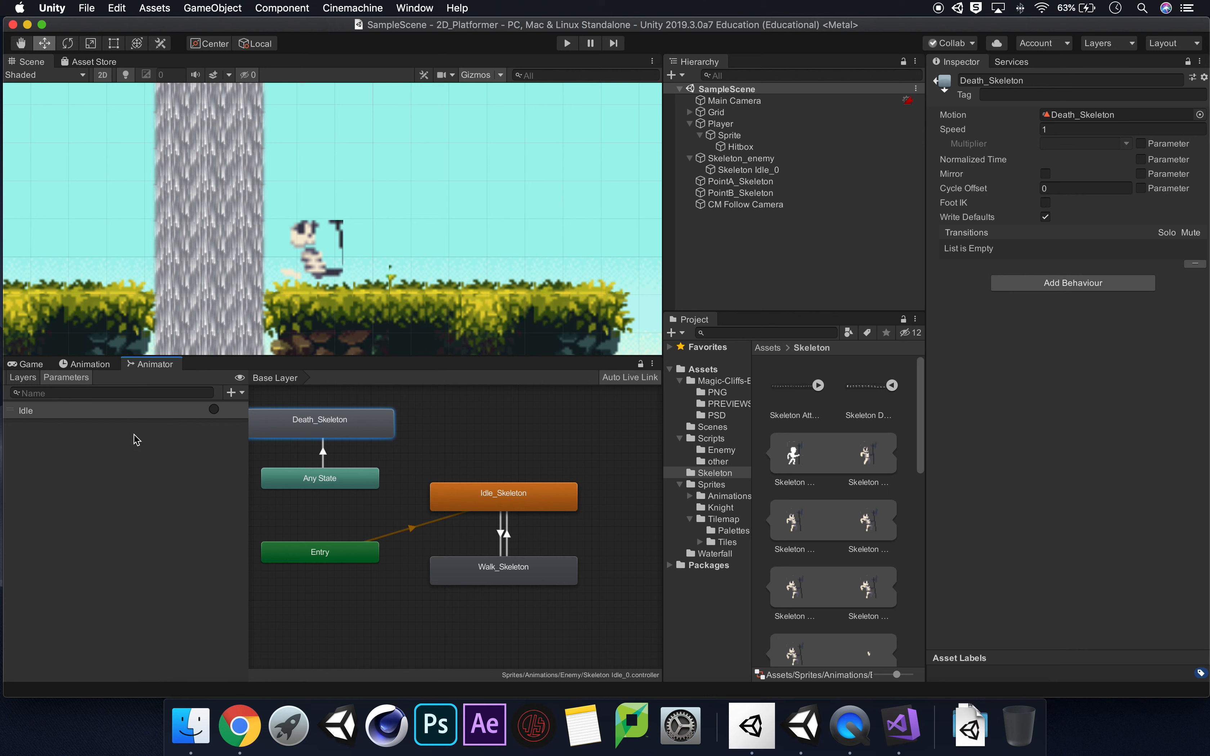
Add a trigger parameter named "Skeleton Dead" to the skeleton's animator.
{"action": "left_click", "coordinate": [242, 393]}
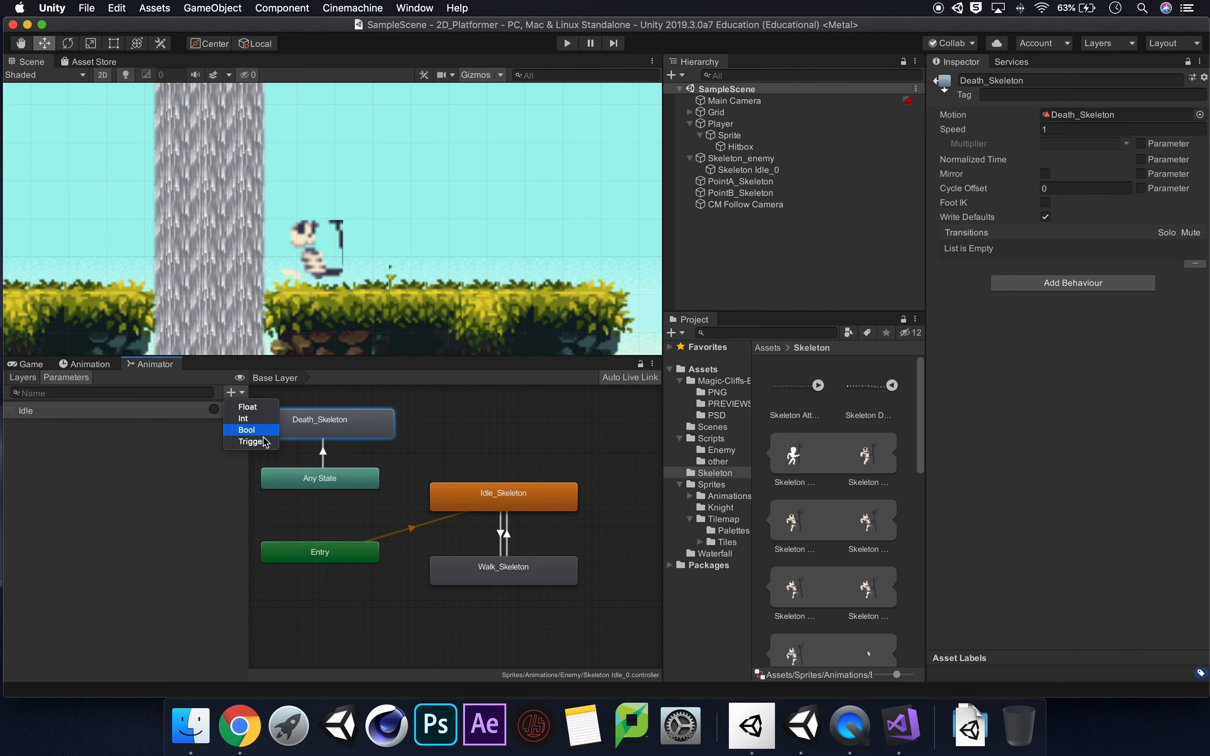
{"action": "left_click", "coordinate": [230, 443]}
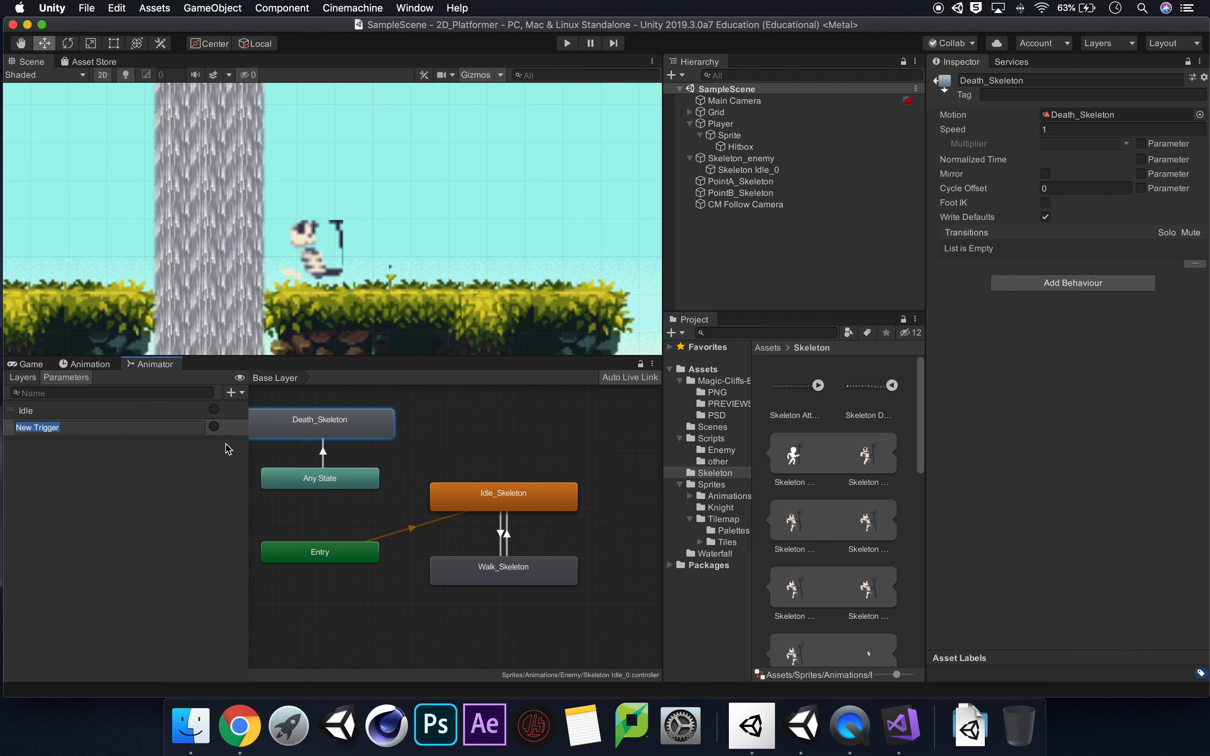
{"action": "type", "text": "Skeleton Dead"}
{"action": "key", "text": "Return"}
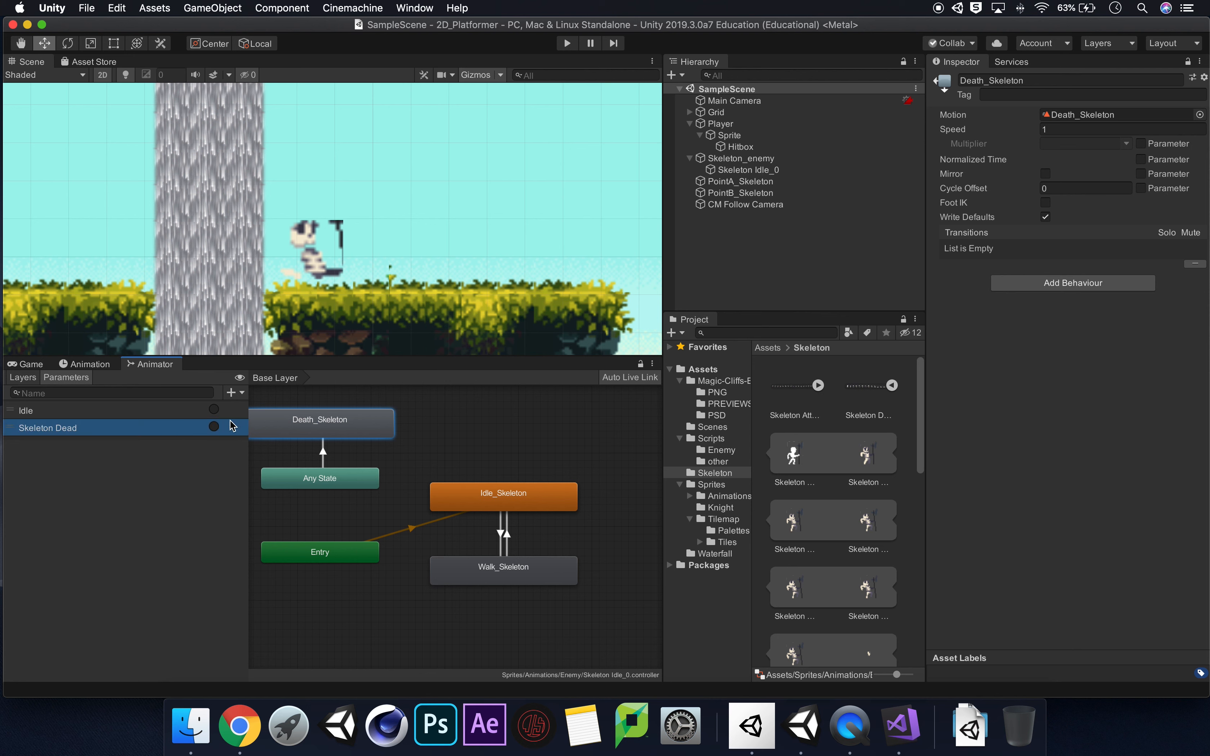
Add a Skeleton Dead condition to the transition from Any State to Death_Skeleton.
{"action": "left_click", "coordinate": [323, 452]}
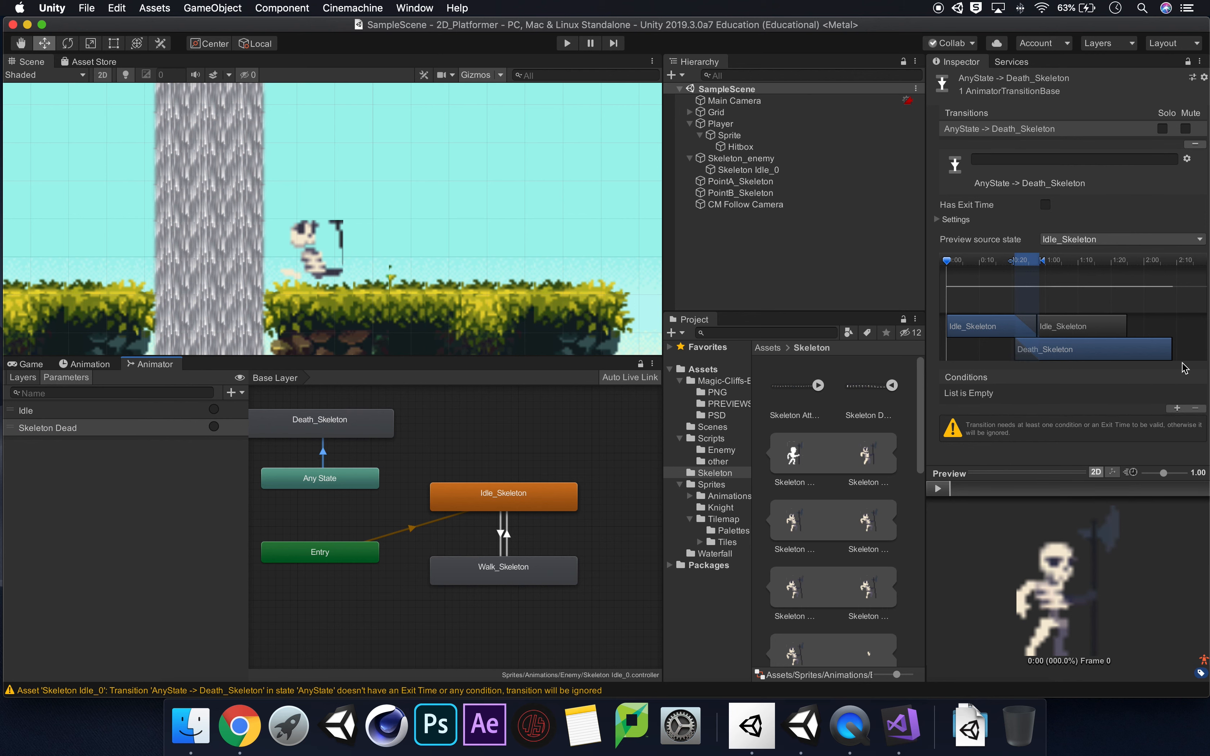
{"action": "left_click", "coordinate": [1175, 408]}
{"action": "left_click", "coordinate": [996, 396]}
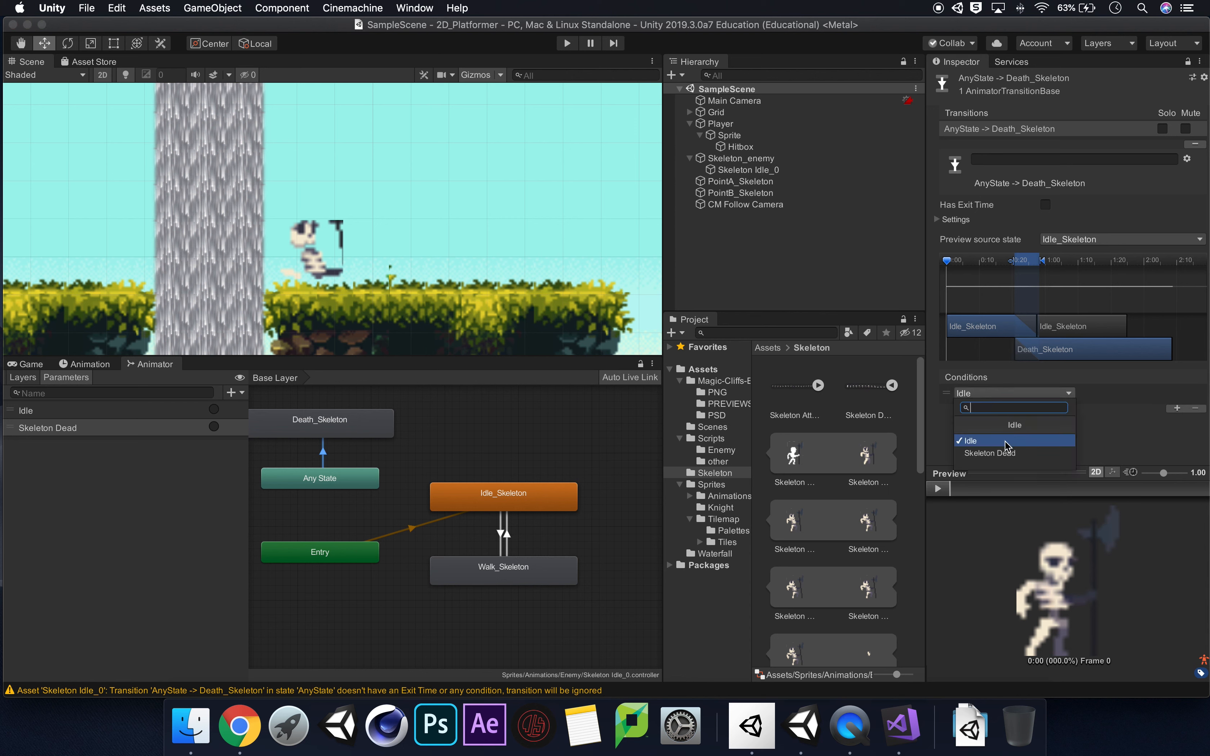
{"action": "left_click", "coordinate": [1005, 453]}
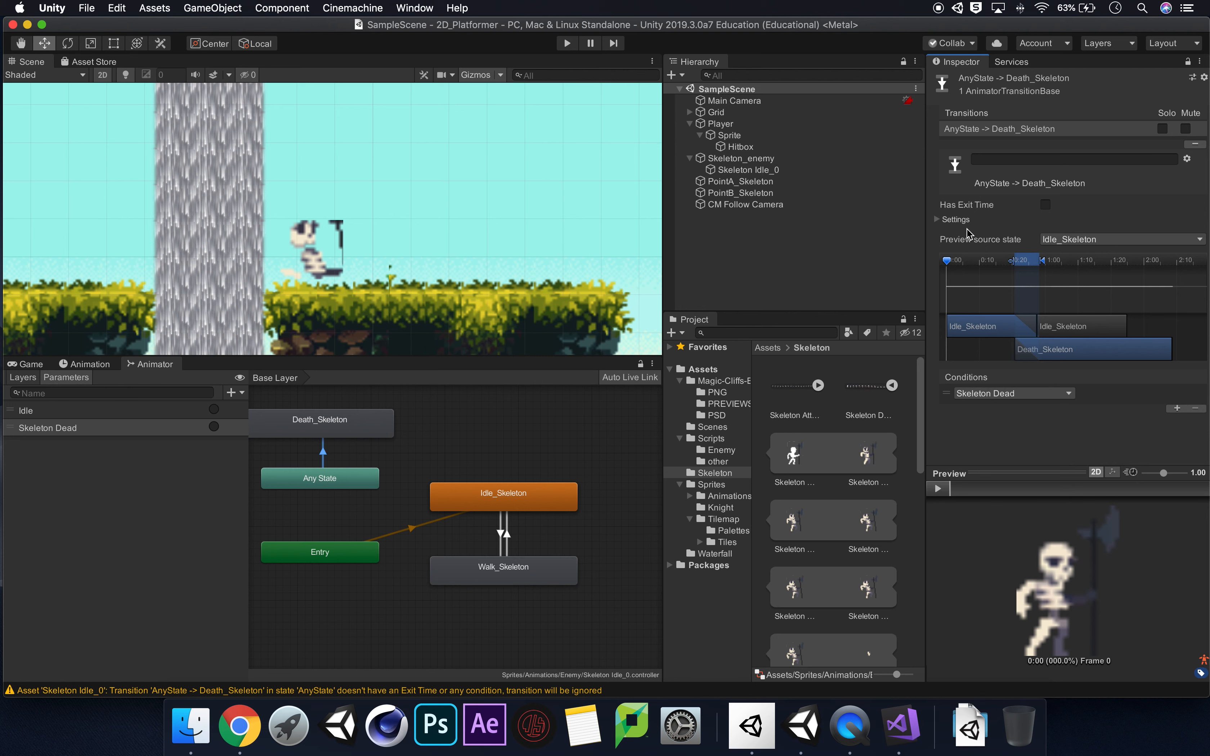
Set the Any State to Death_Skeleton transition duration to 0 seconds and play the transition preview.
{"action": "left_click", "coordinate": [955, 220]}
{"action": "left_click", "coordinate": [1022, 264]}
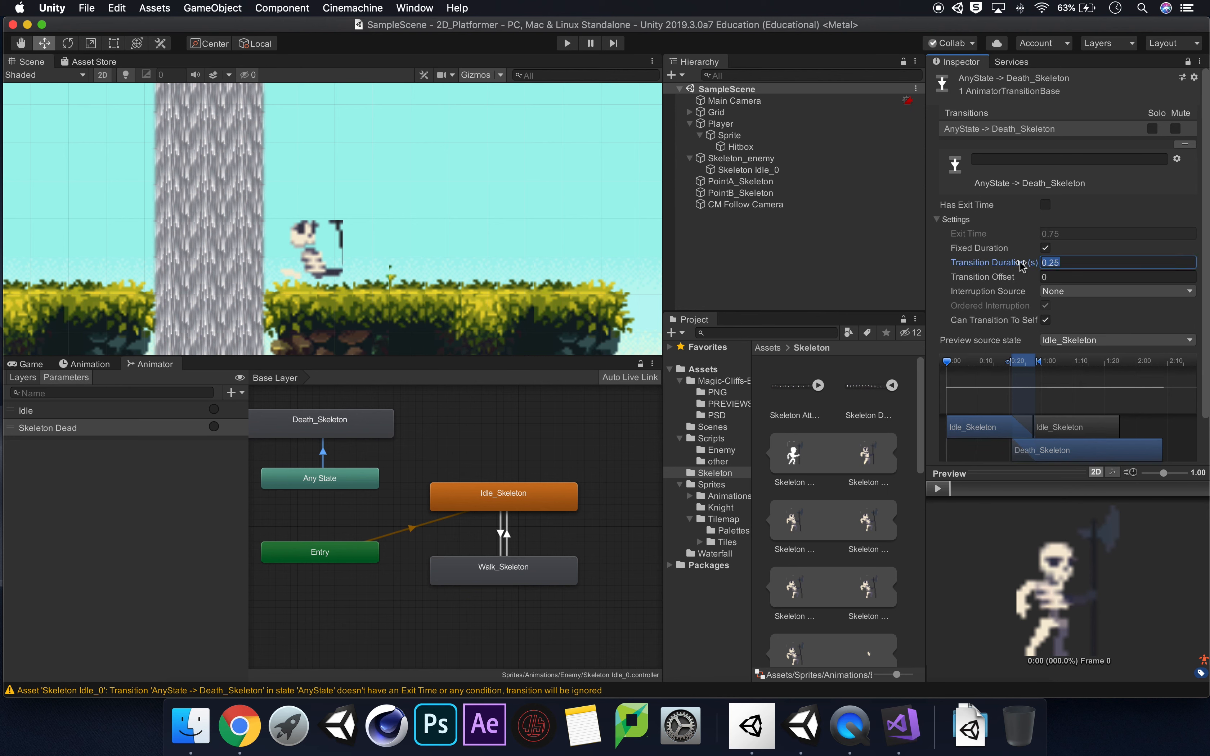
{"action": "type", "text": "0"}
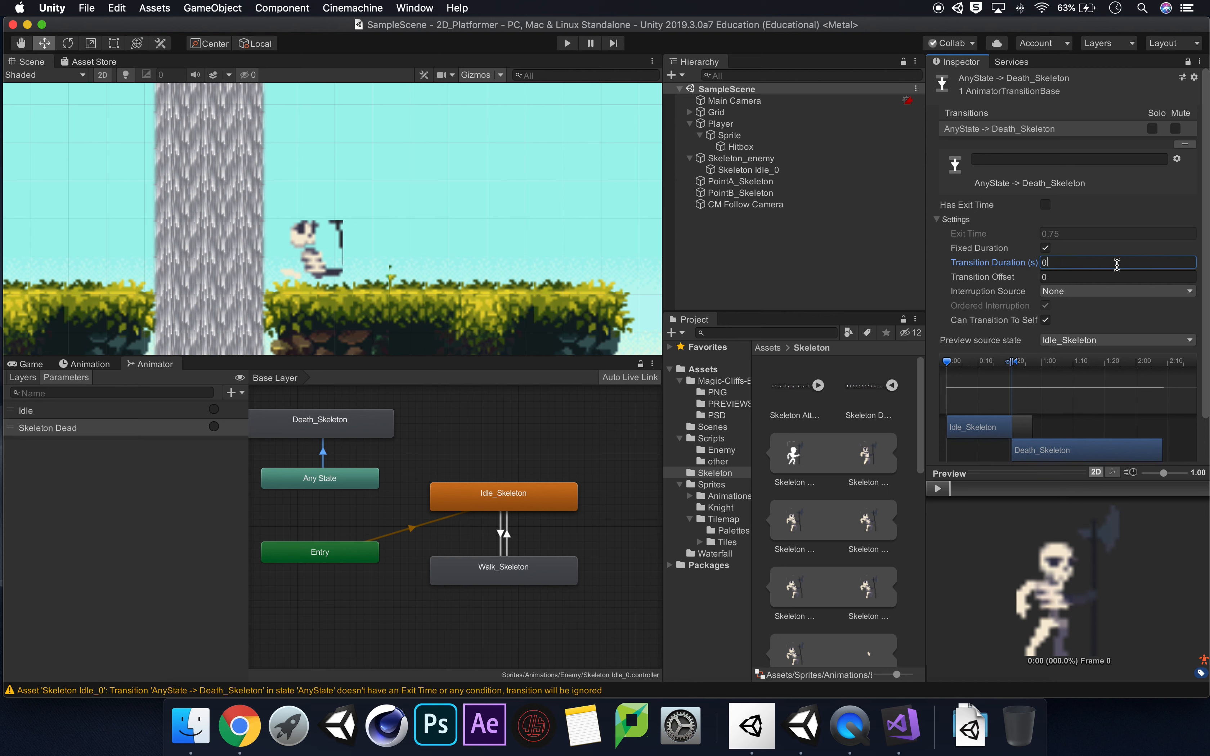
{"action": "left_click", "coordinate": [938, 489]}
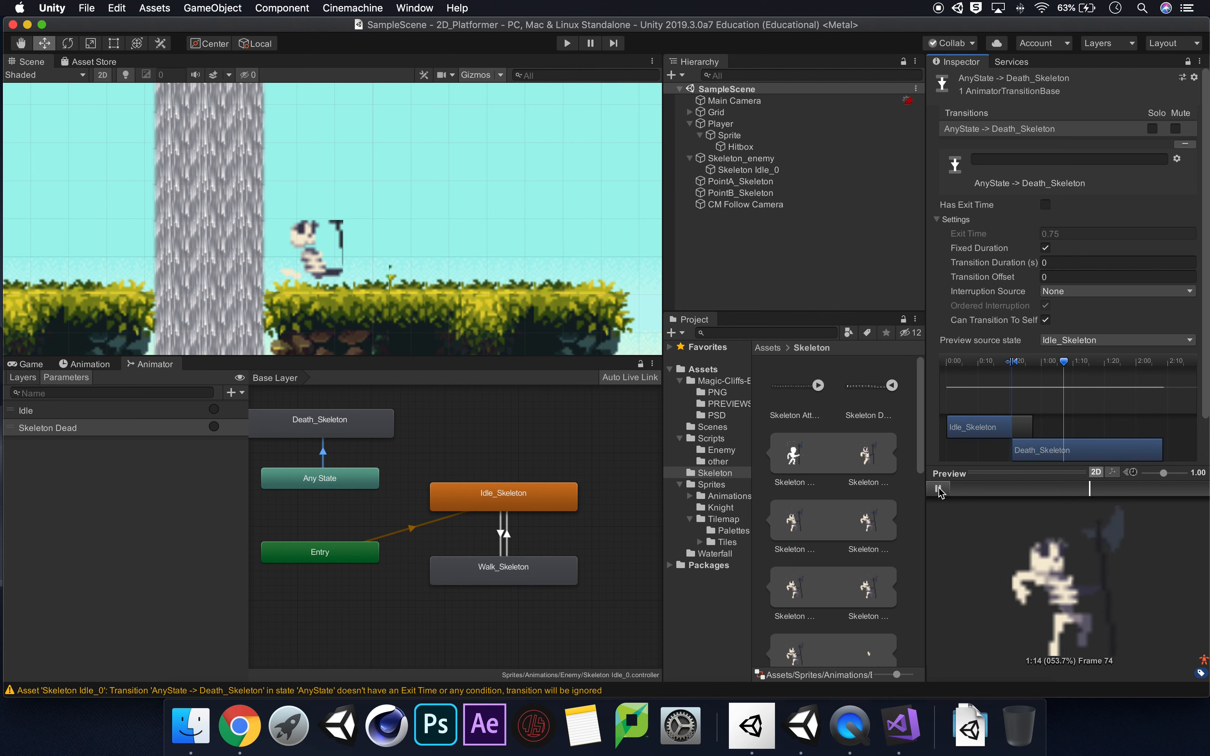
{"action": "left_click", "coordinate": [938, 489]}
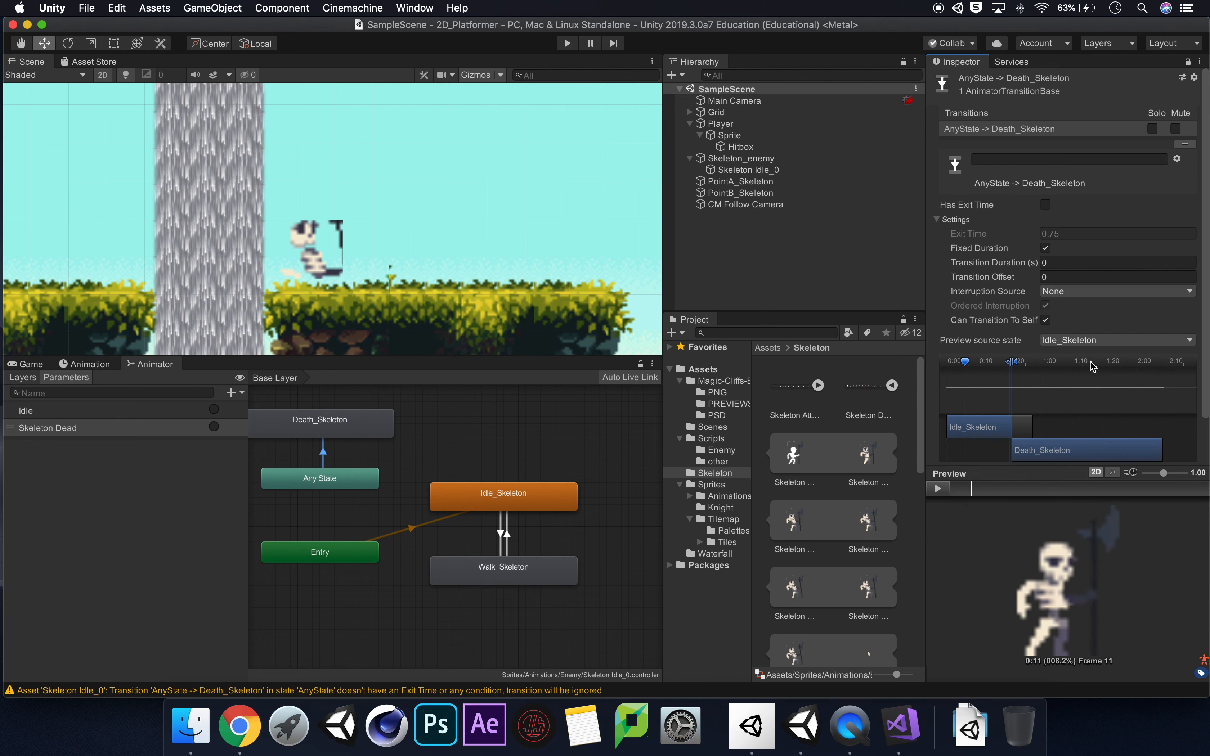